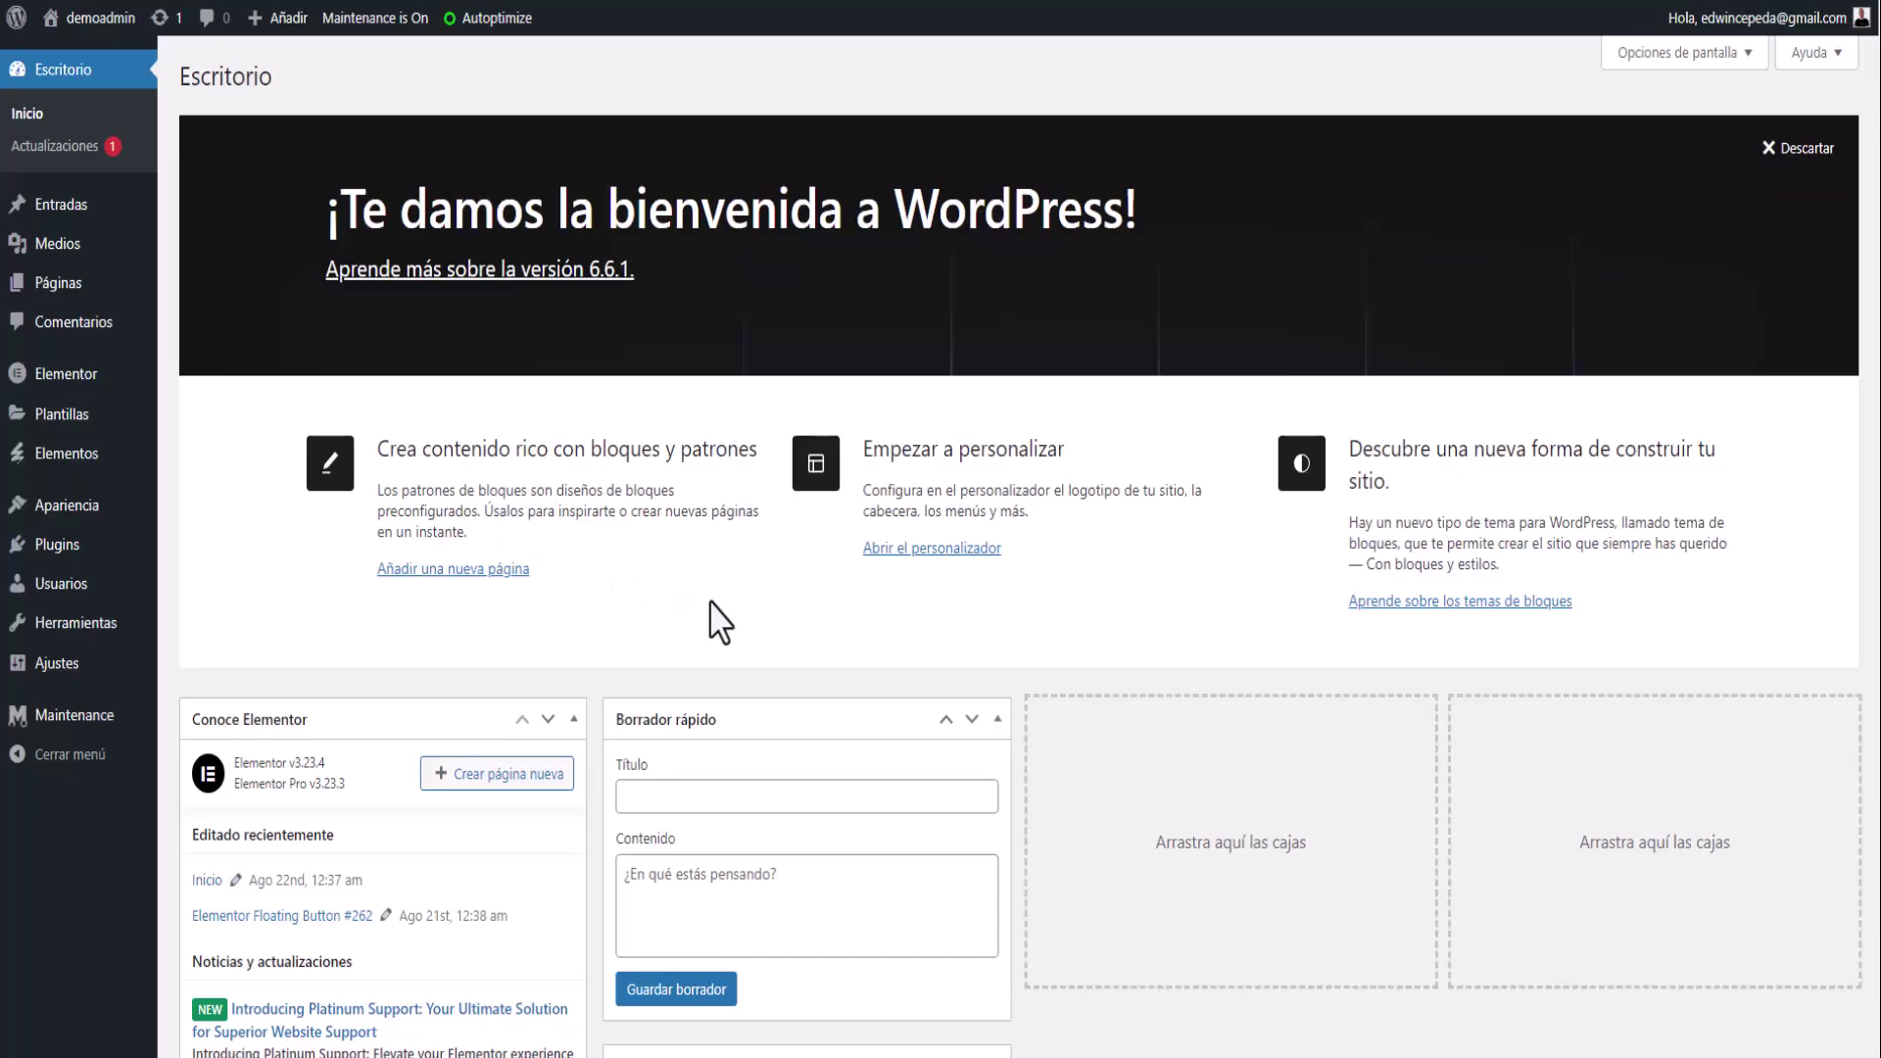
# Find the HT Mega – Absolute Addons For Elementor plugin by searching for "HT Mega", and install and activate it.
pyautogui.click(63, 555)
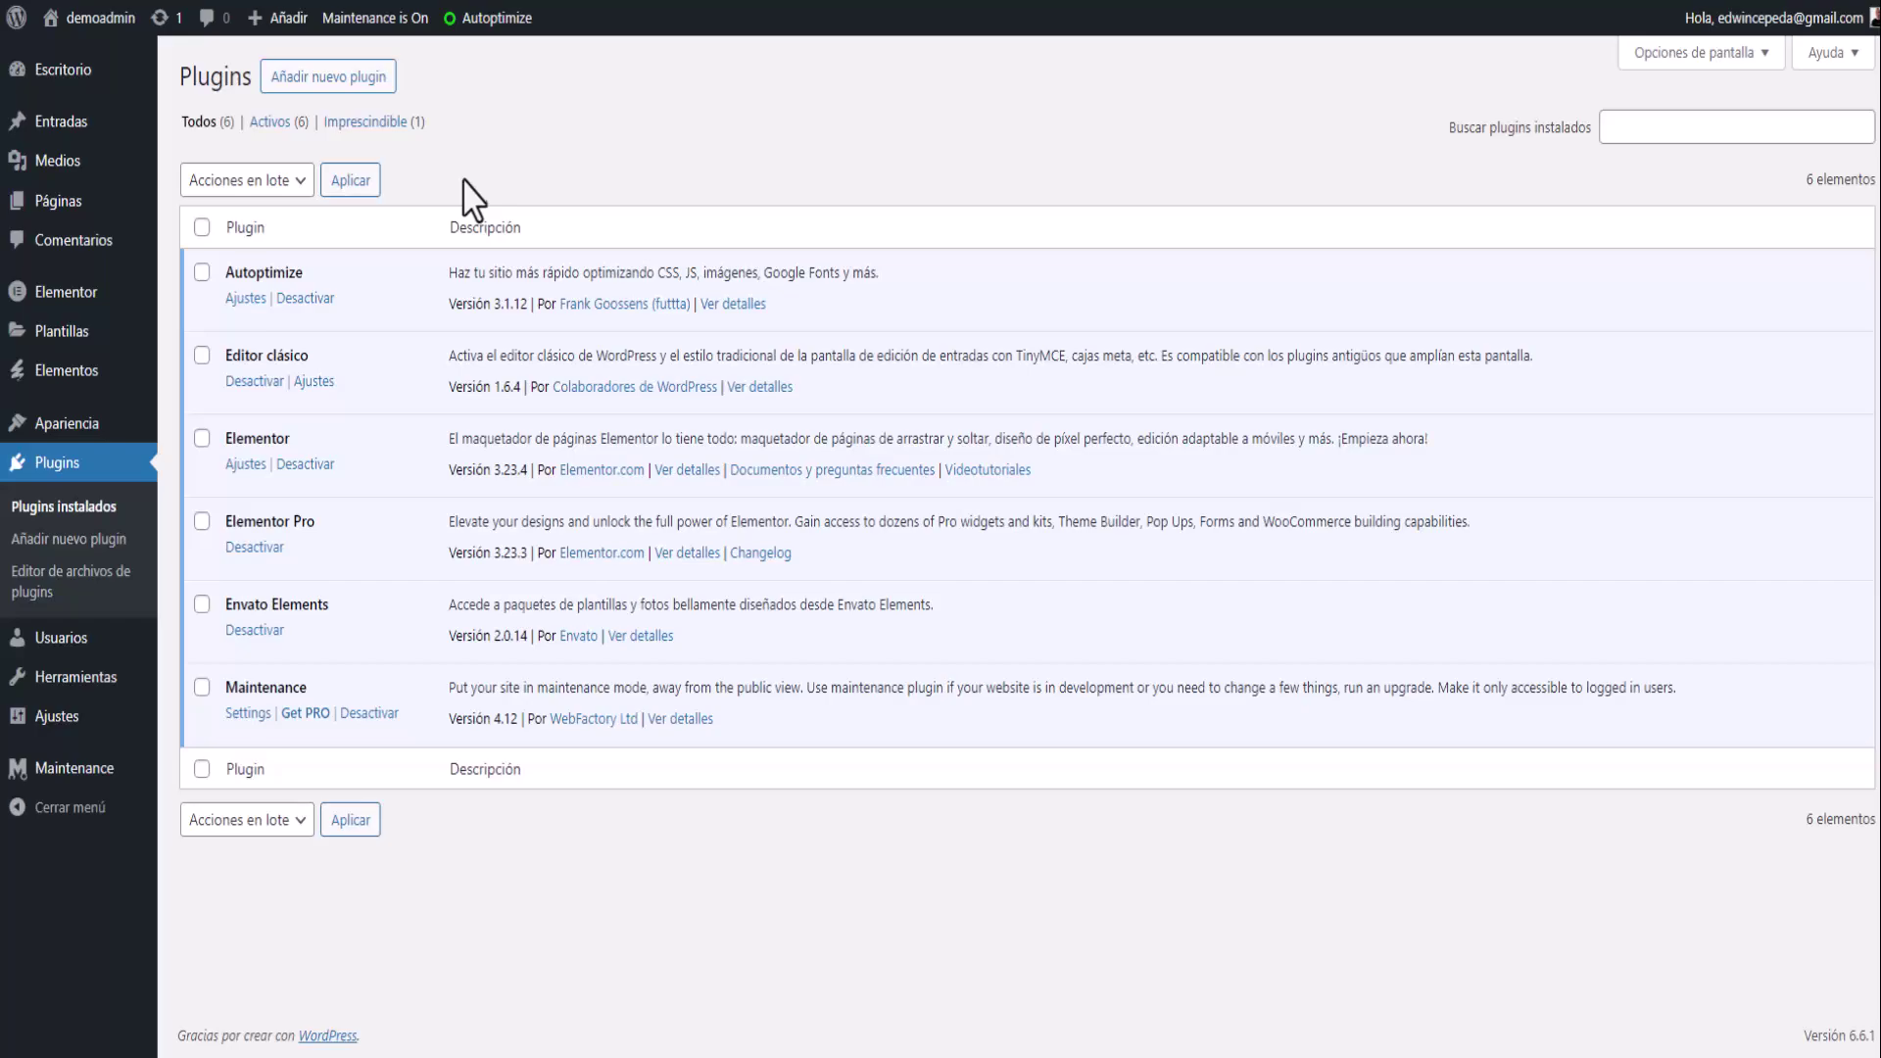
pyautogui.click(326, 79)
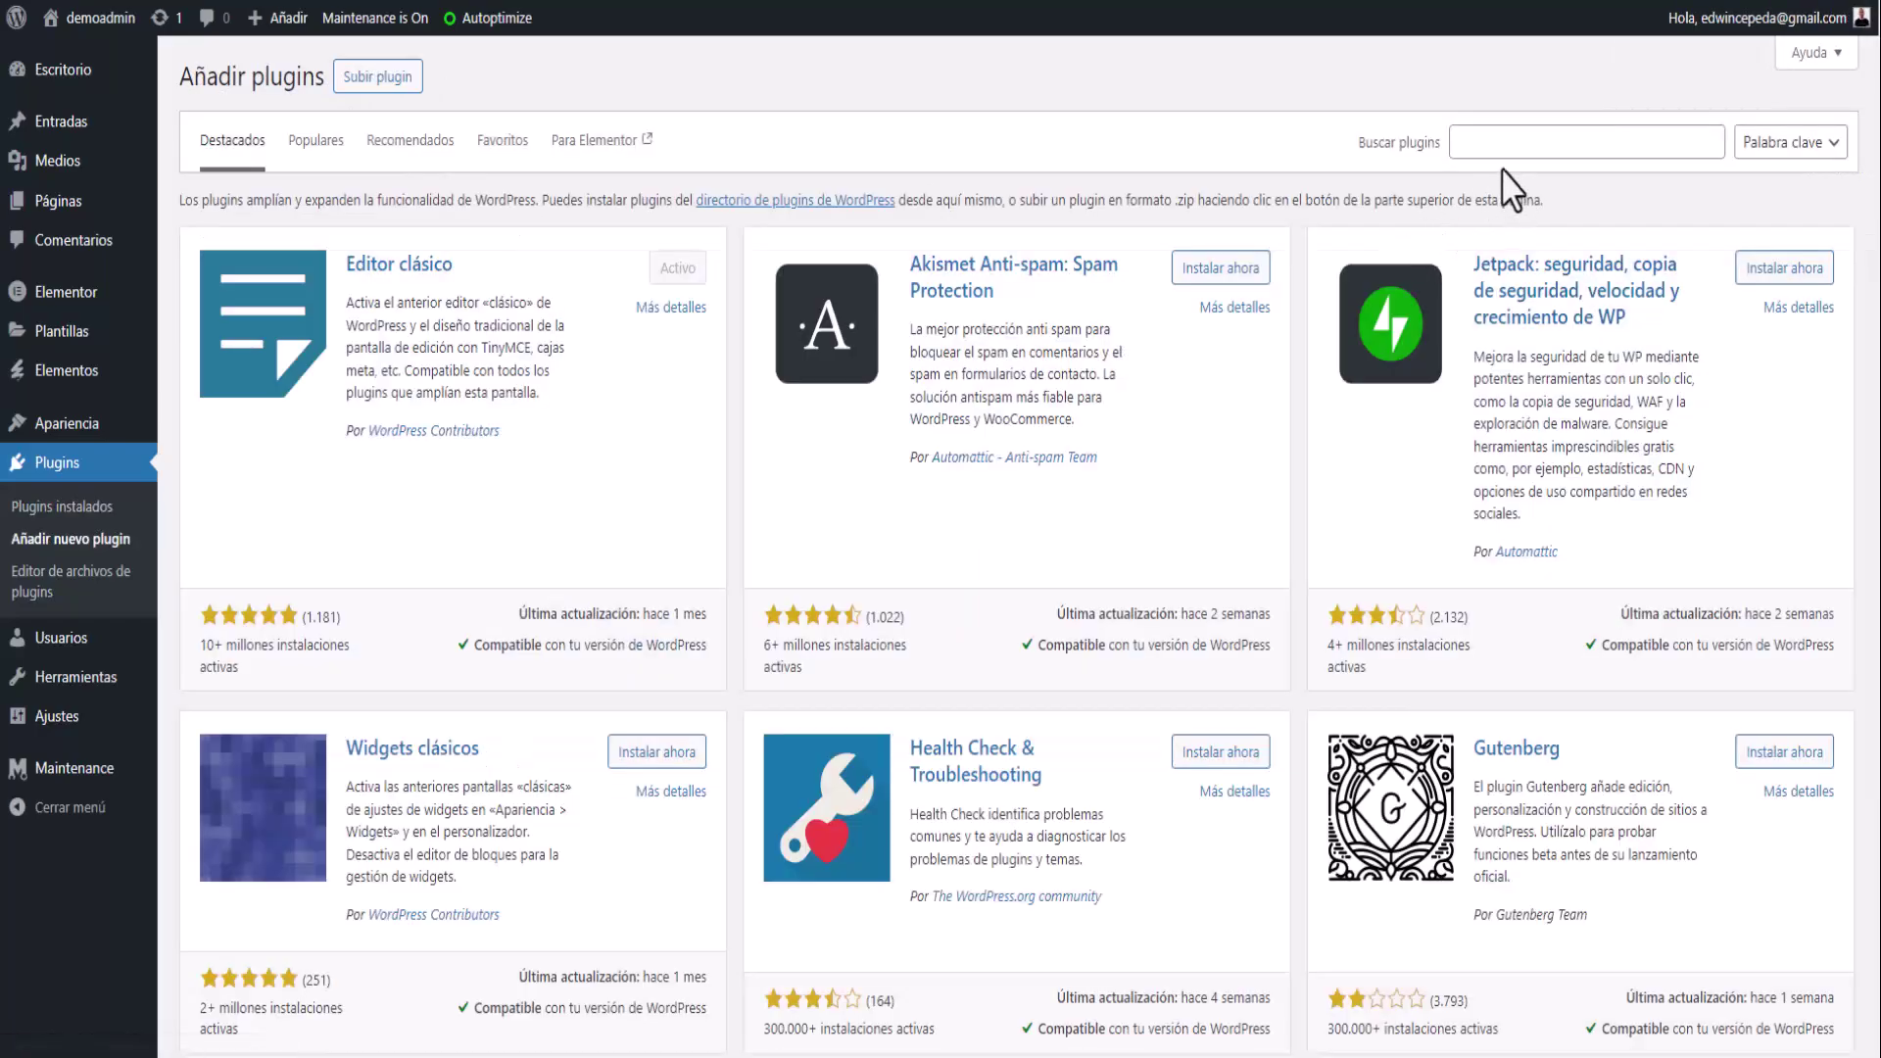
pyautogui.rightClick(1495, 140)
pyautogui.click(1534, 369)
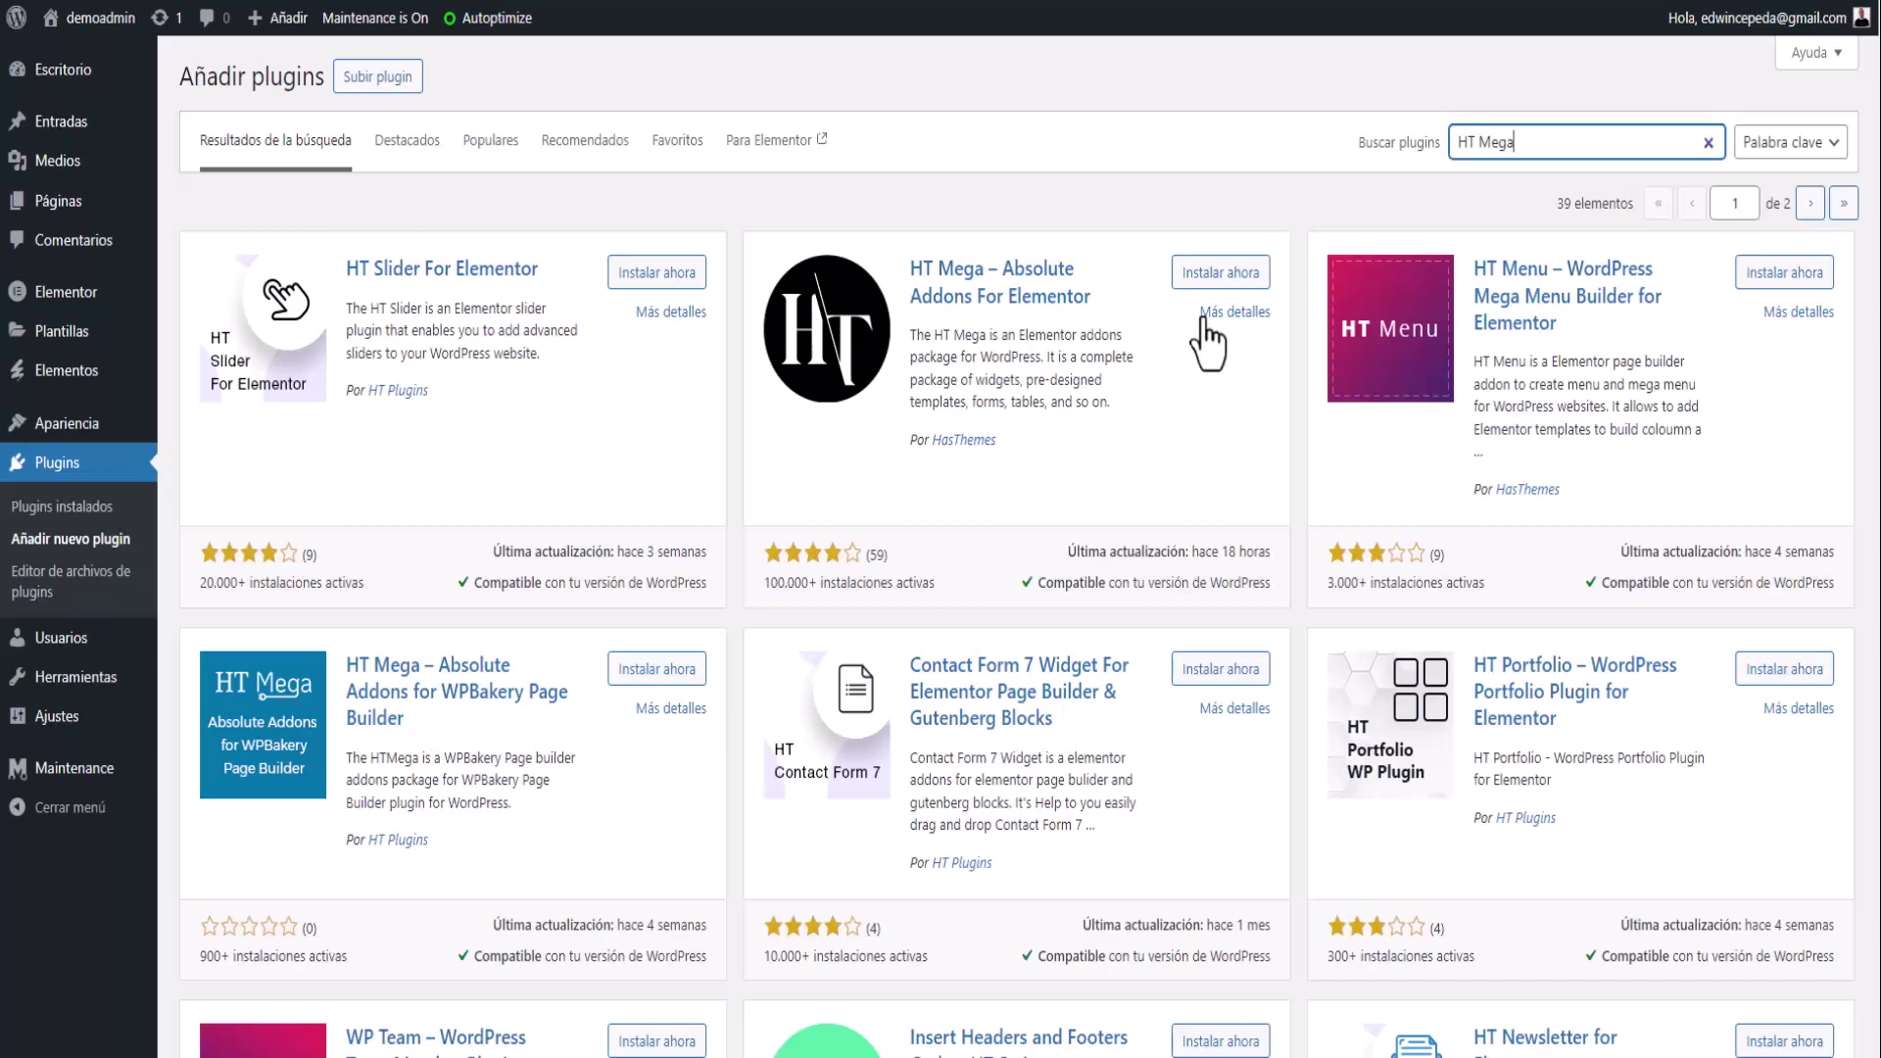
pyautogui.click(1191, 275)
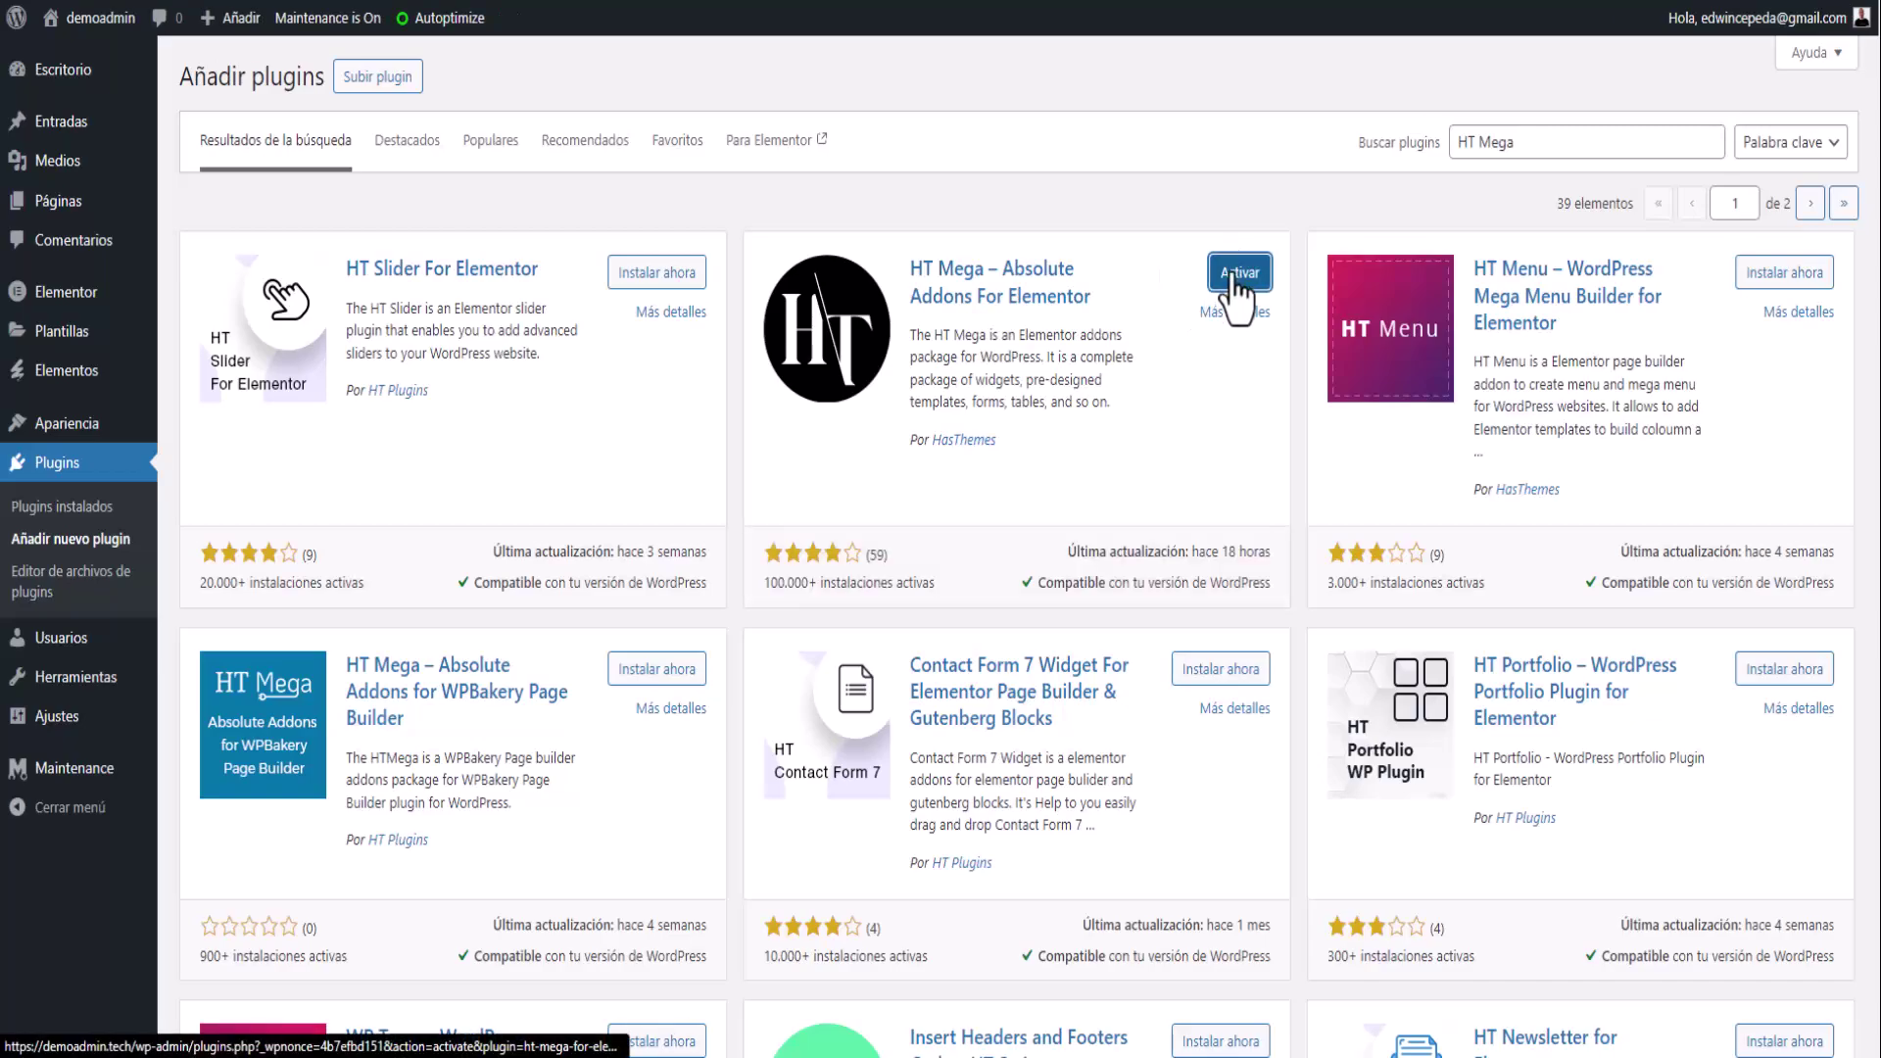
pyautogui.click(1237, 275)
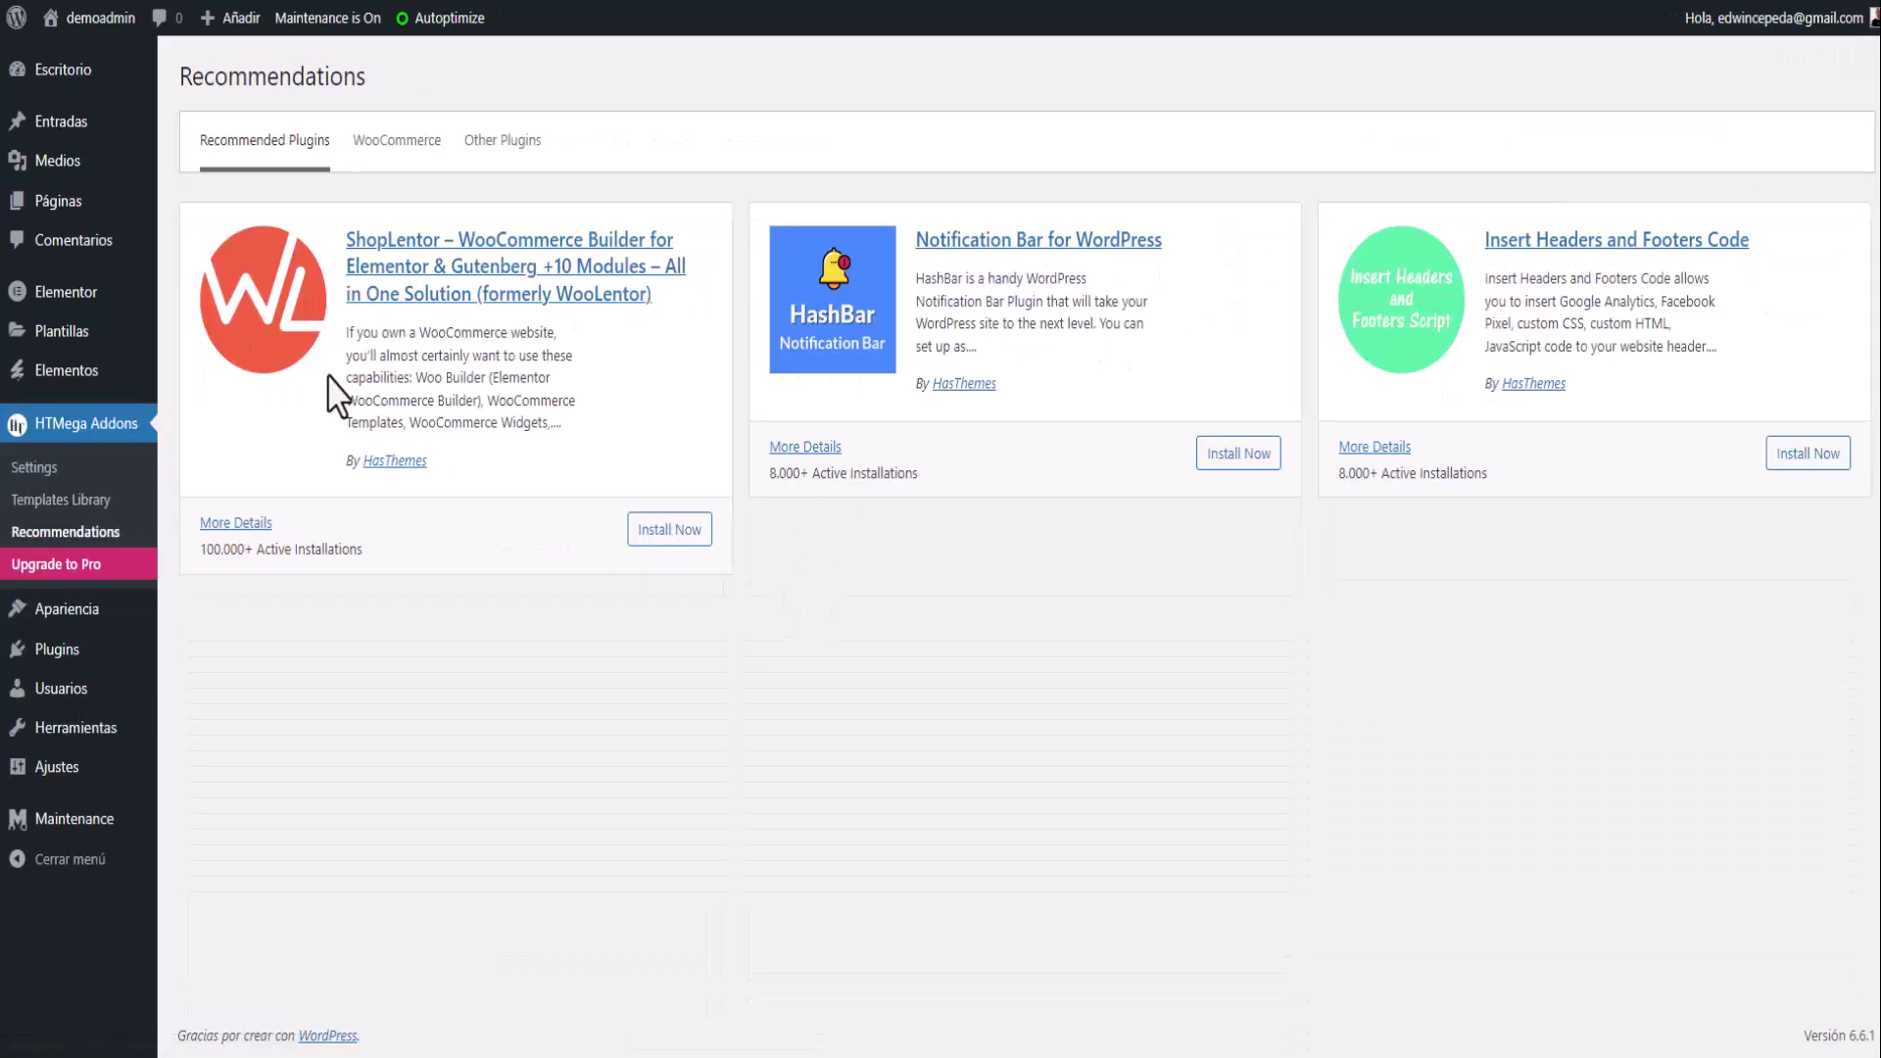
# Review the Elements widget list in the HTMega Addons settings, checking the Pricing Table and Switcher widgets.
pyautogui.click(33, 470)
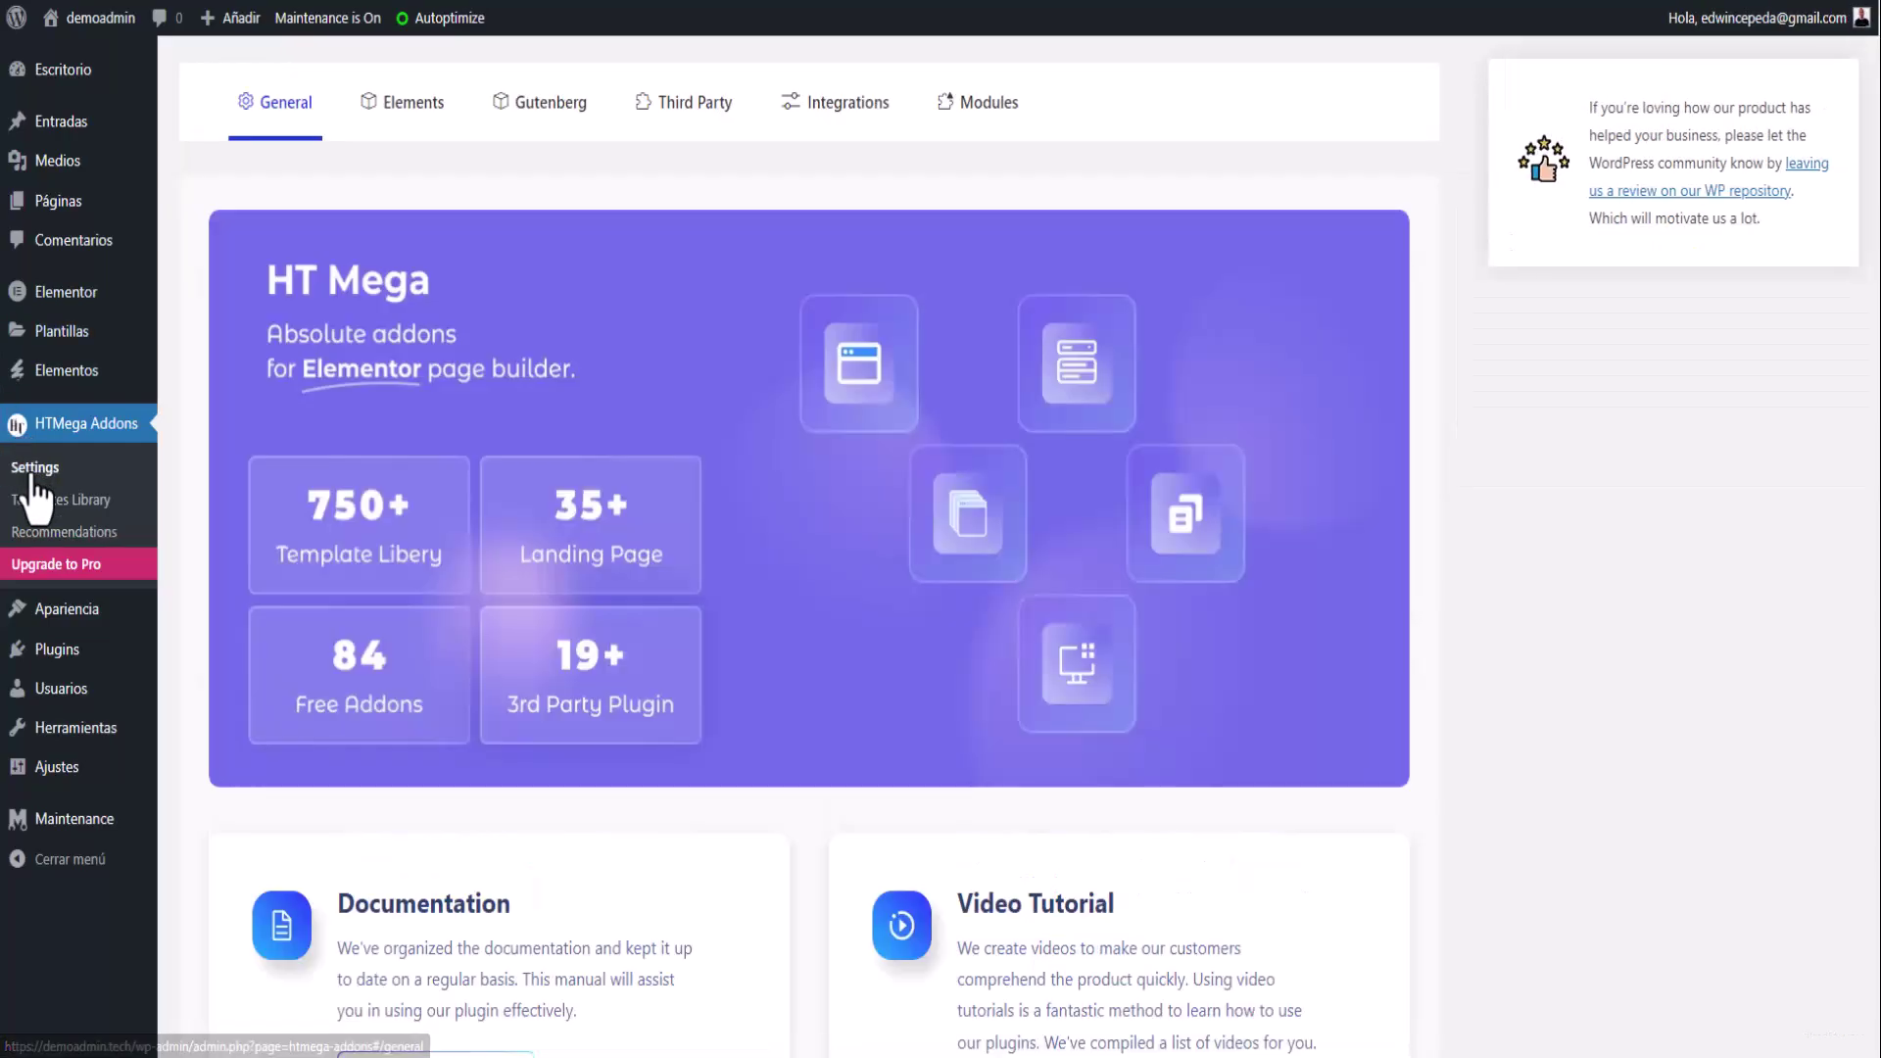
pyautogui.click(402, 140)
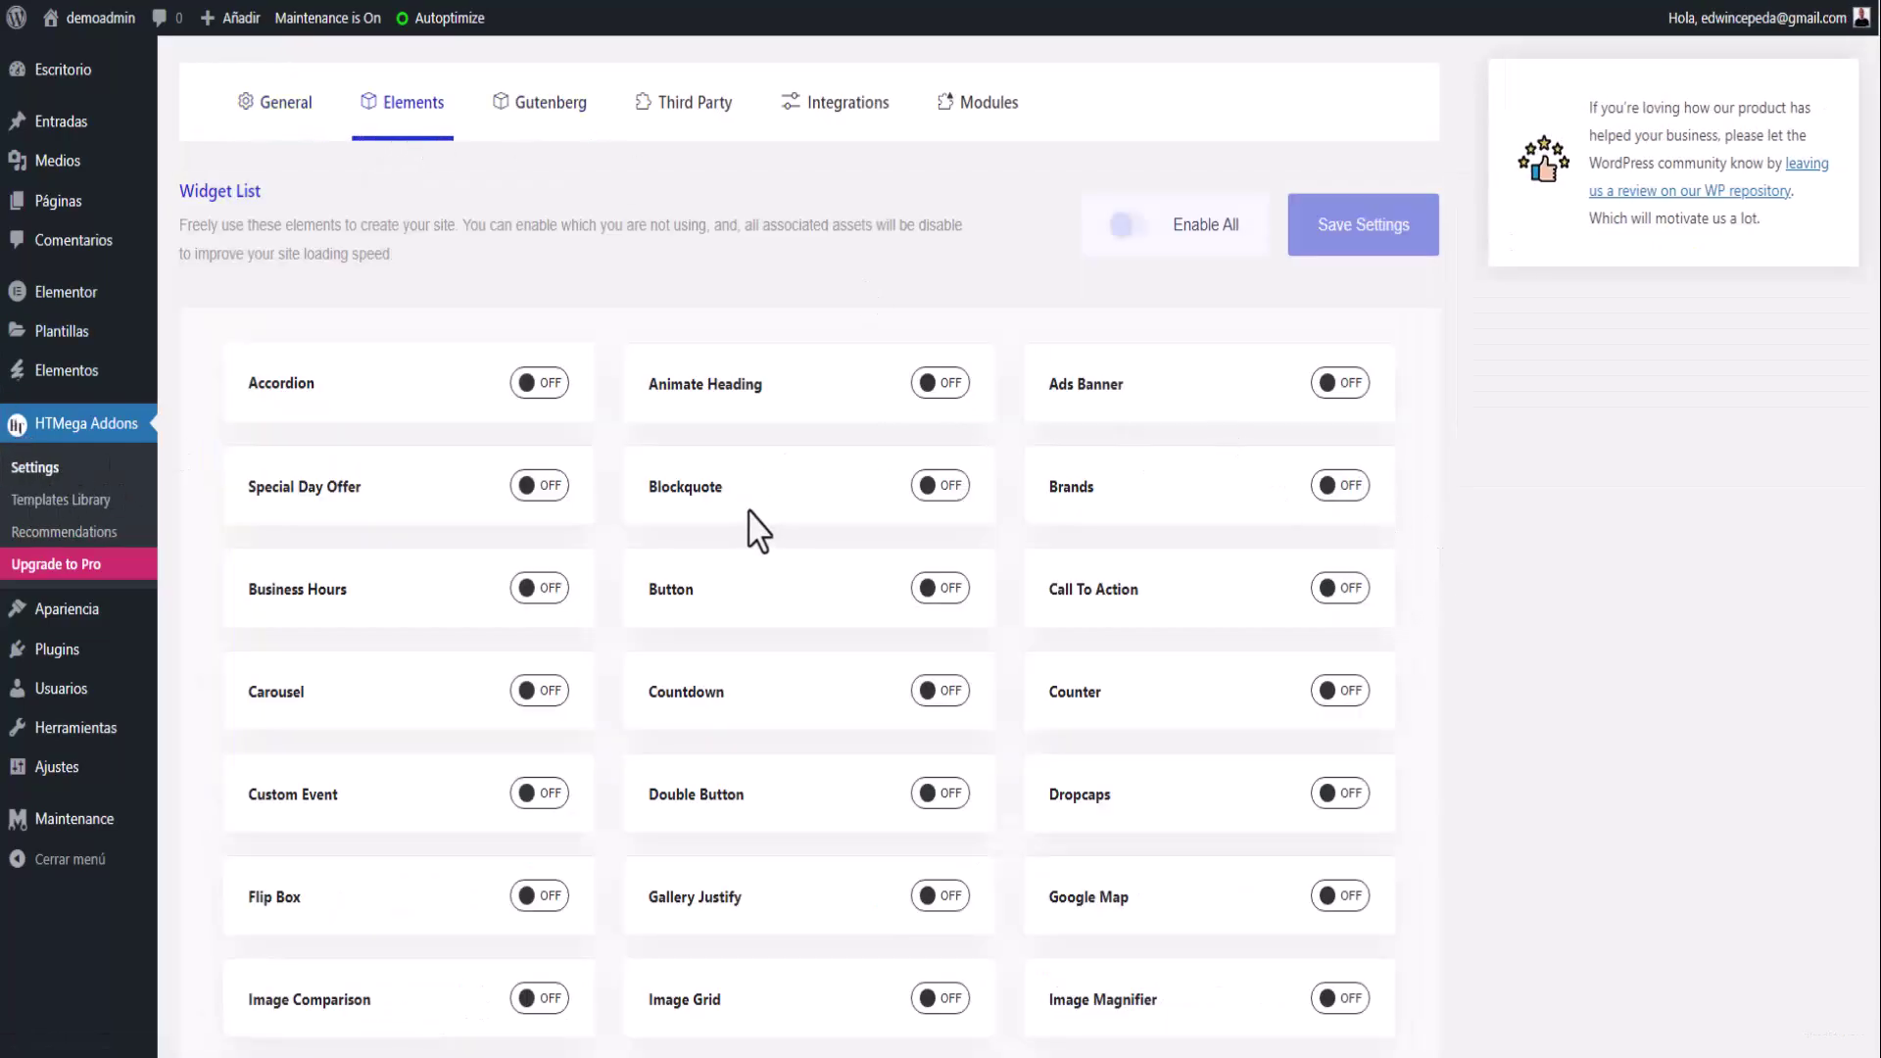
pyautogui.scroll(-5, 1110, 554)
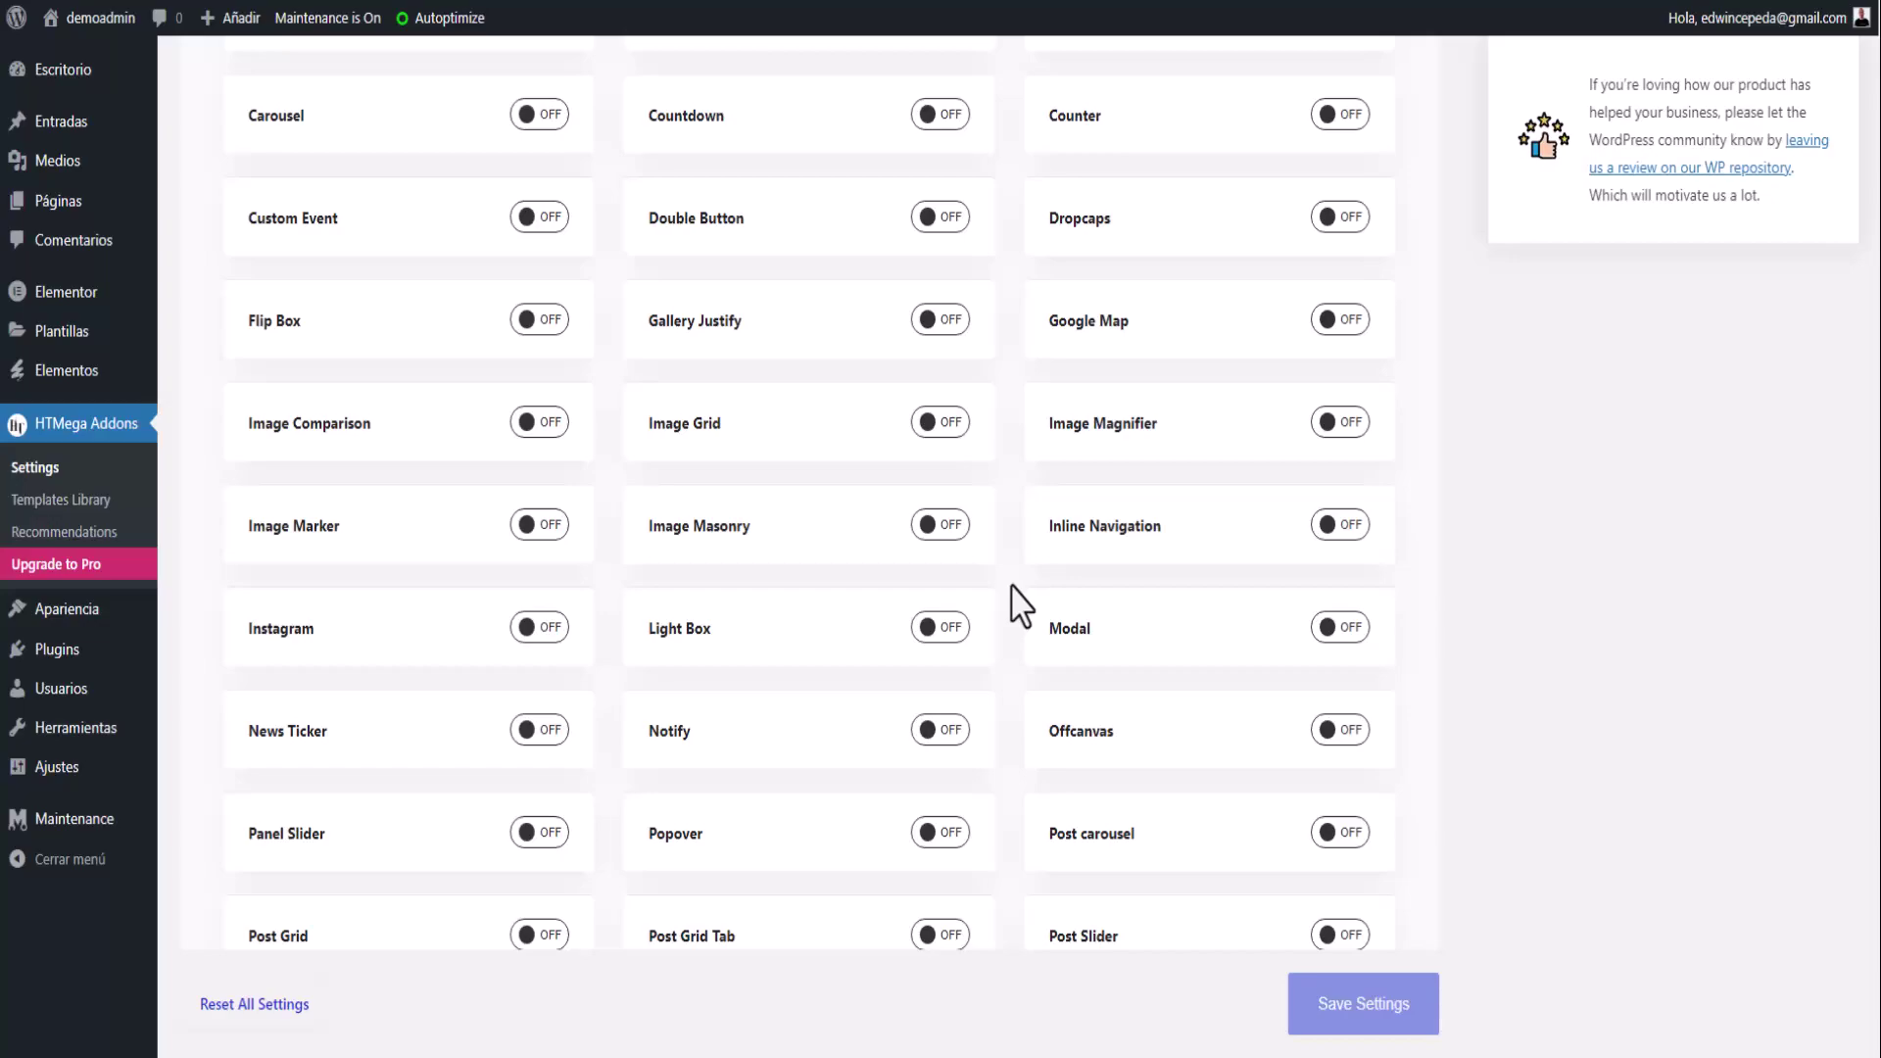
pyautogui.scroll(2, 629, 529)
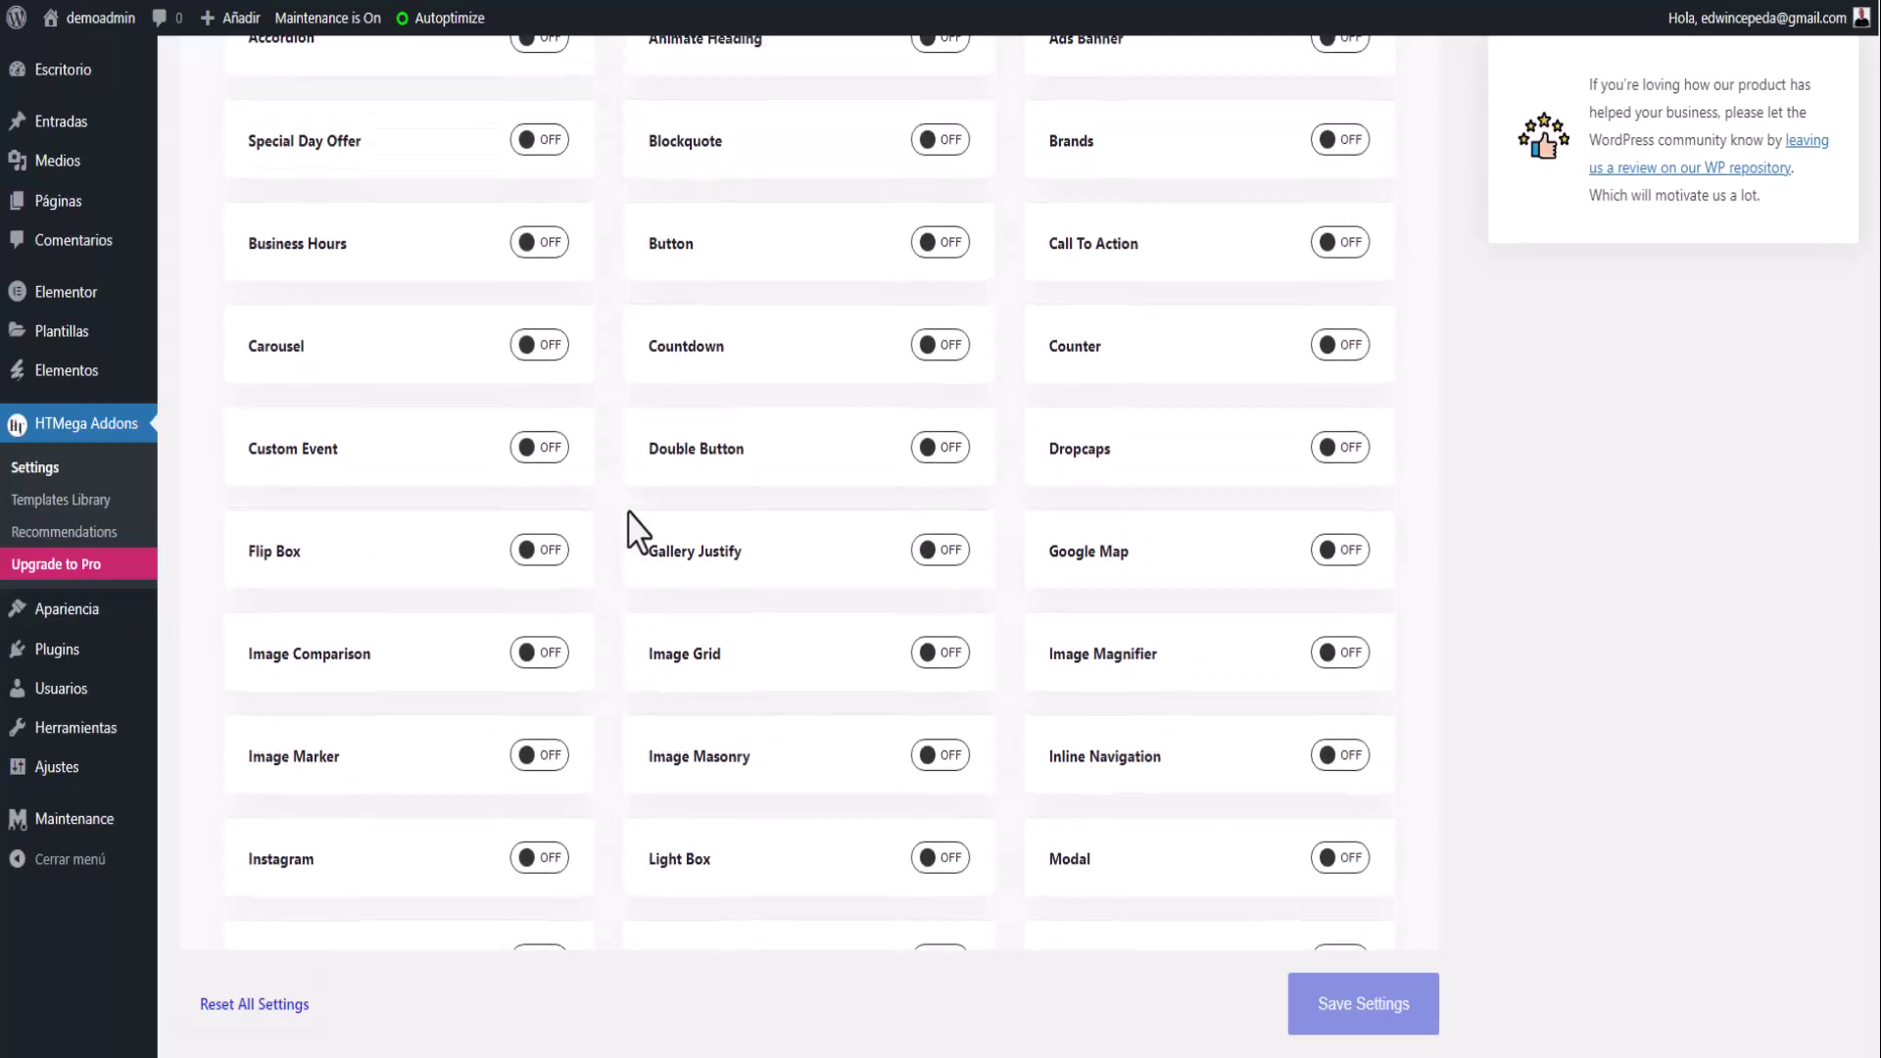
pyautogui.scroll(1, 635, 530)
pyautogui.scroll(-4, 635, 529)
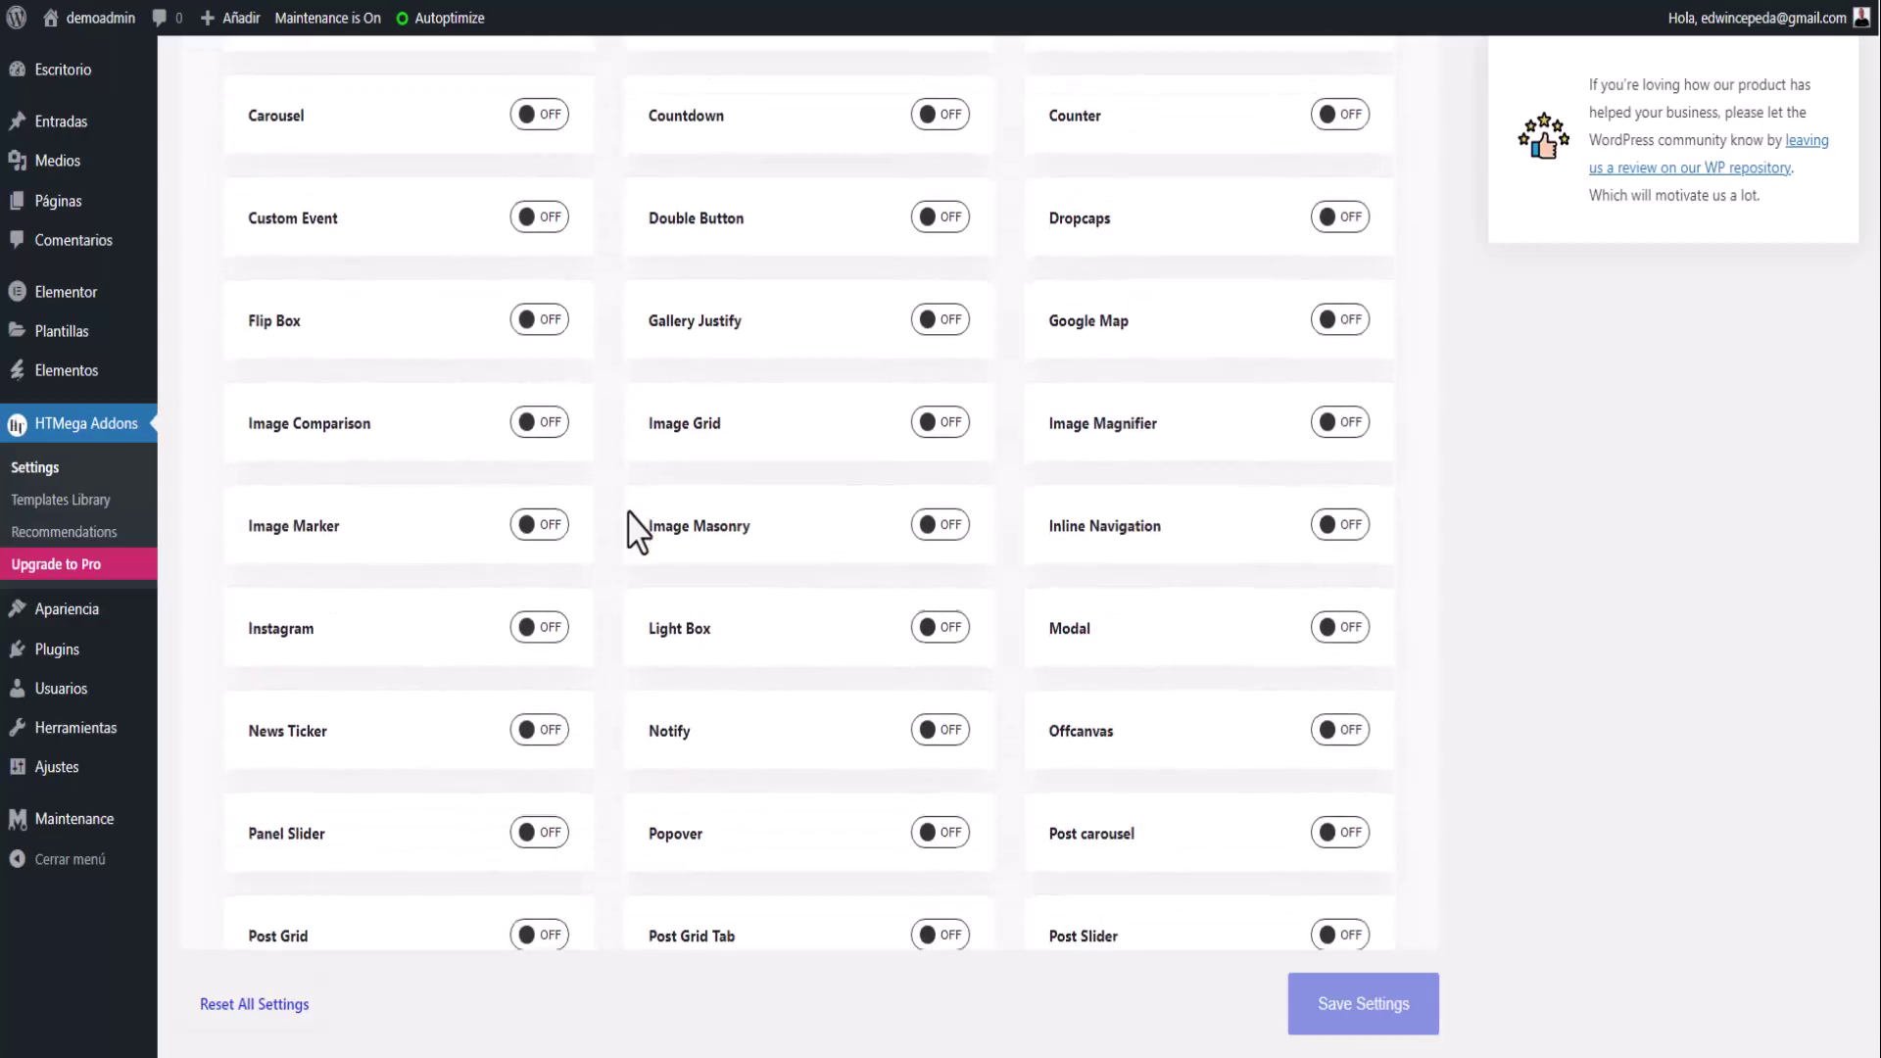
pyautogui.scroll(-2, 637, 532)
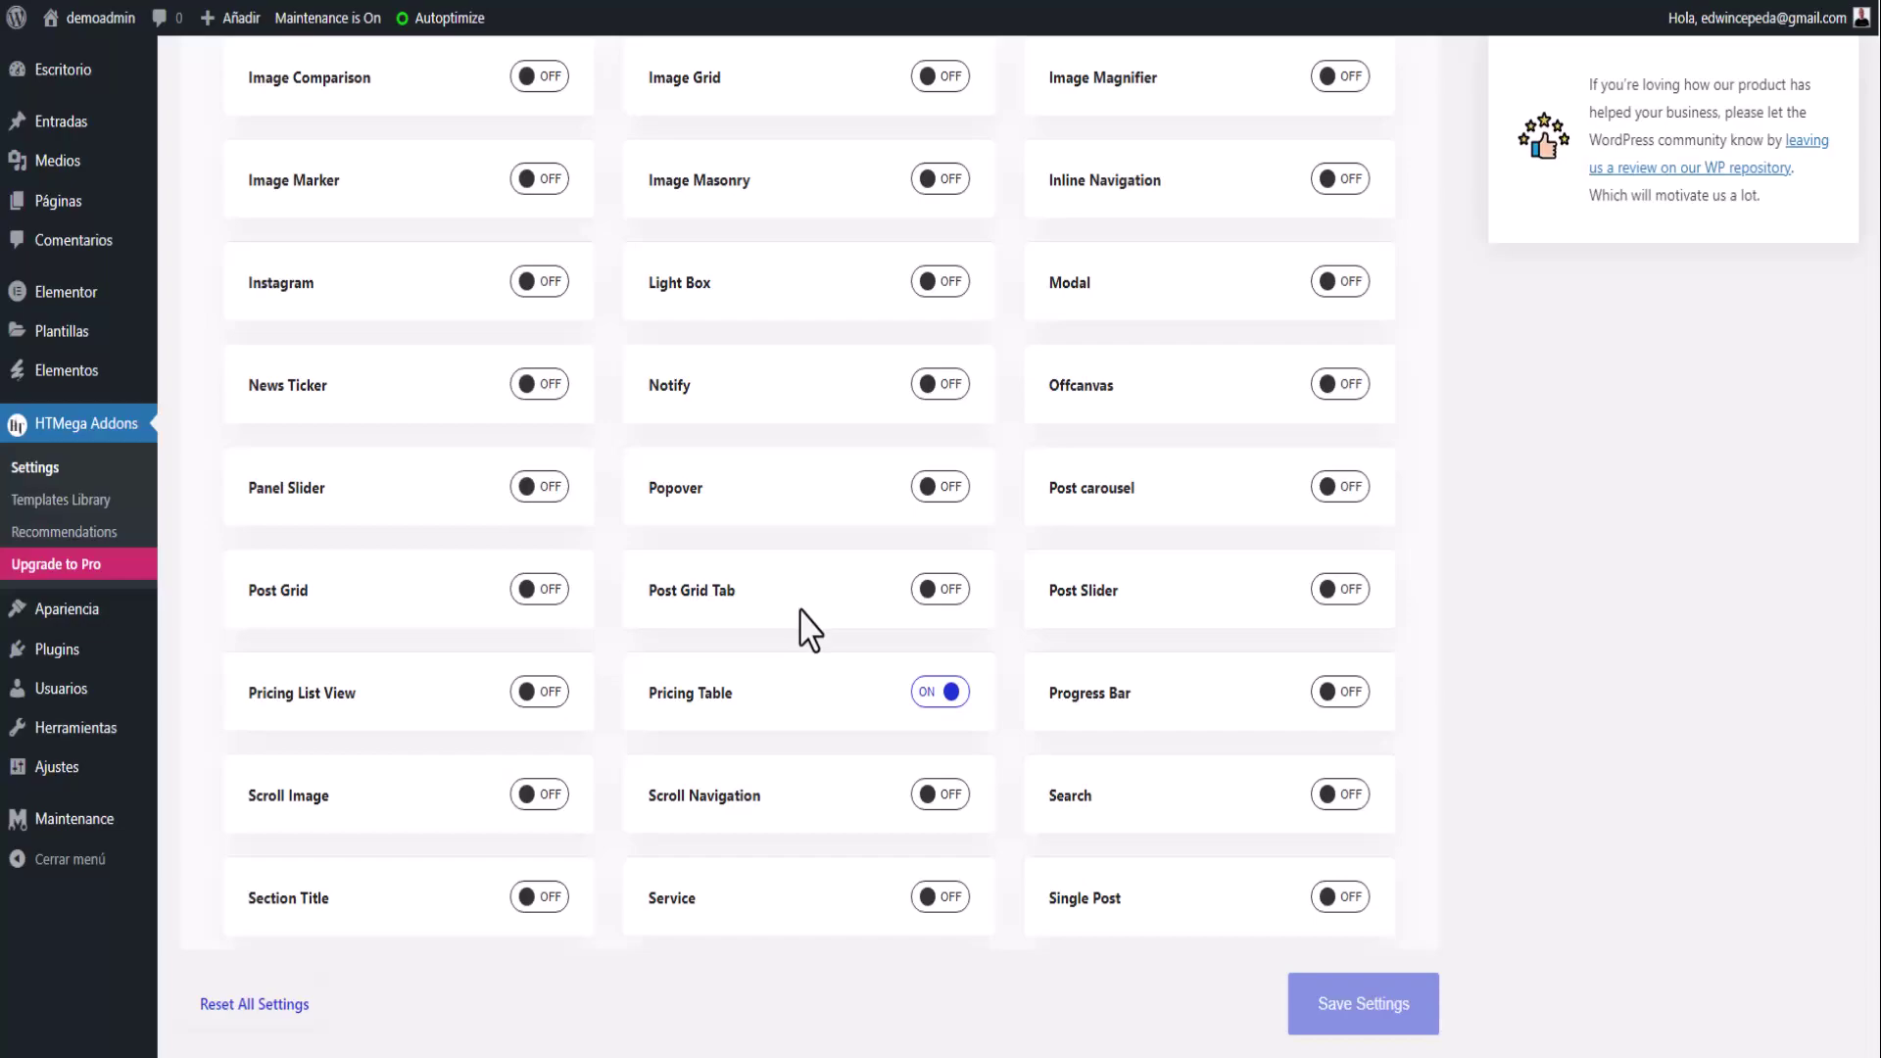
pyautogui.scroll(5, 823, 567)
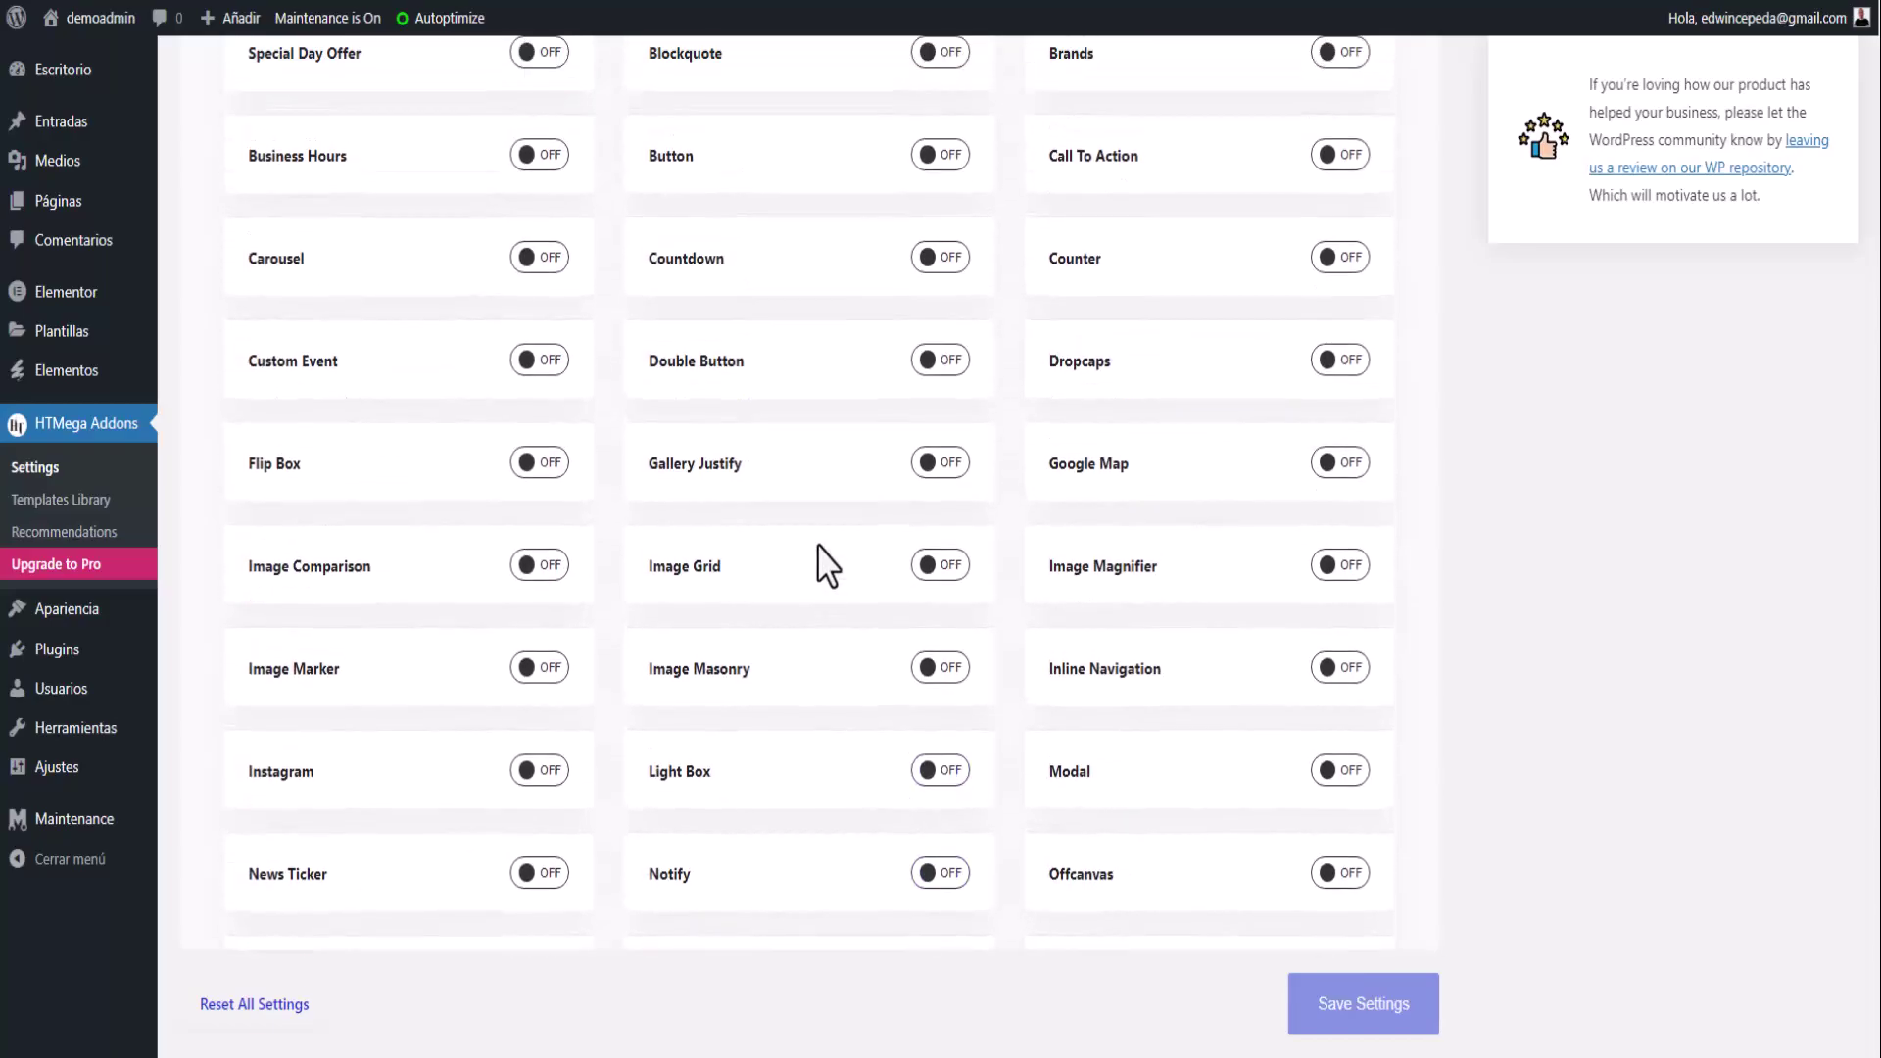
pyautogui.scroll(5, 823, 566)
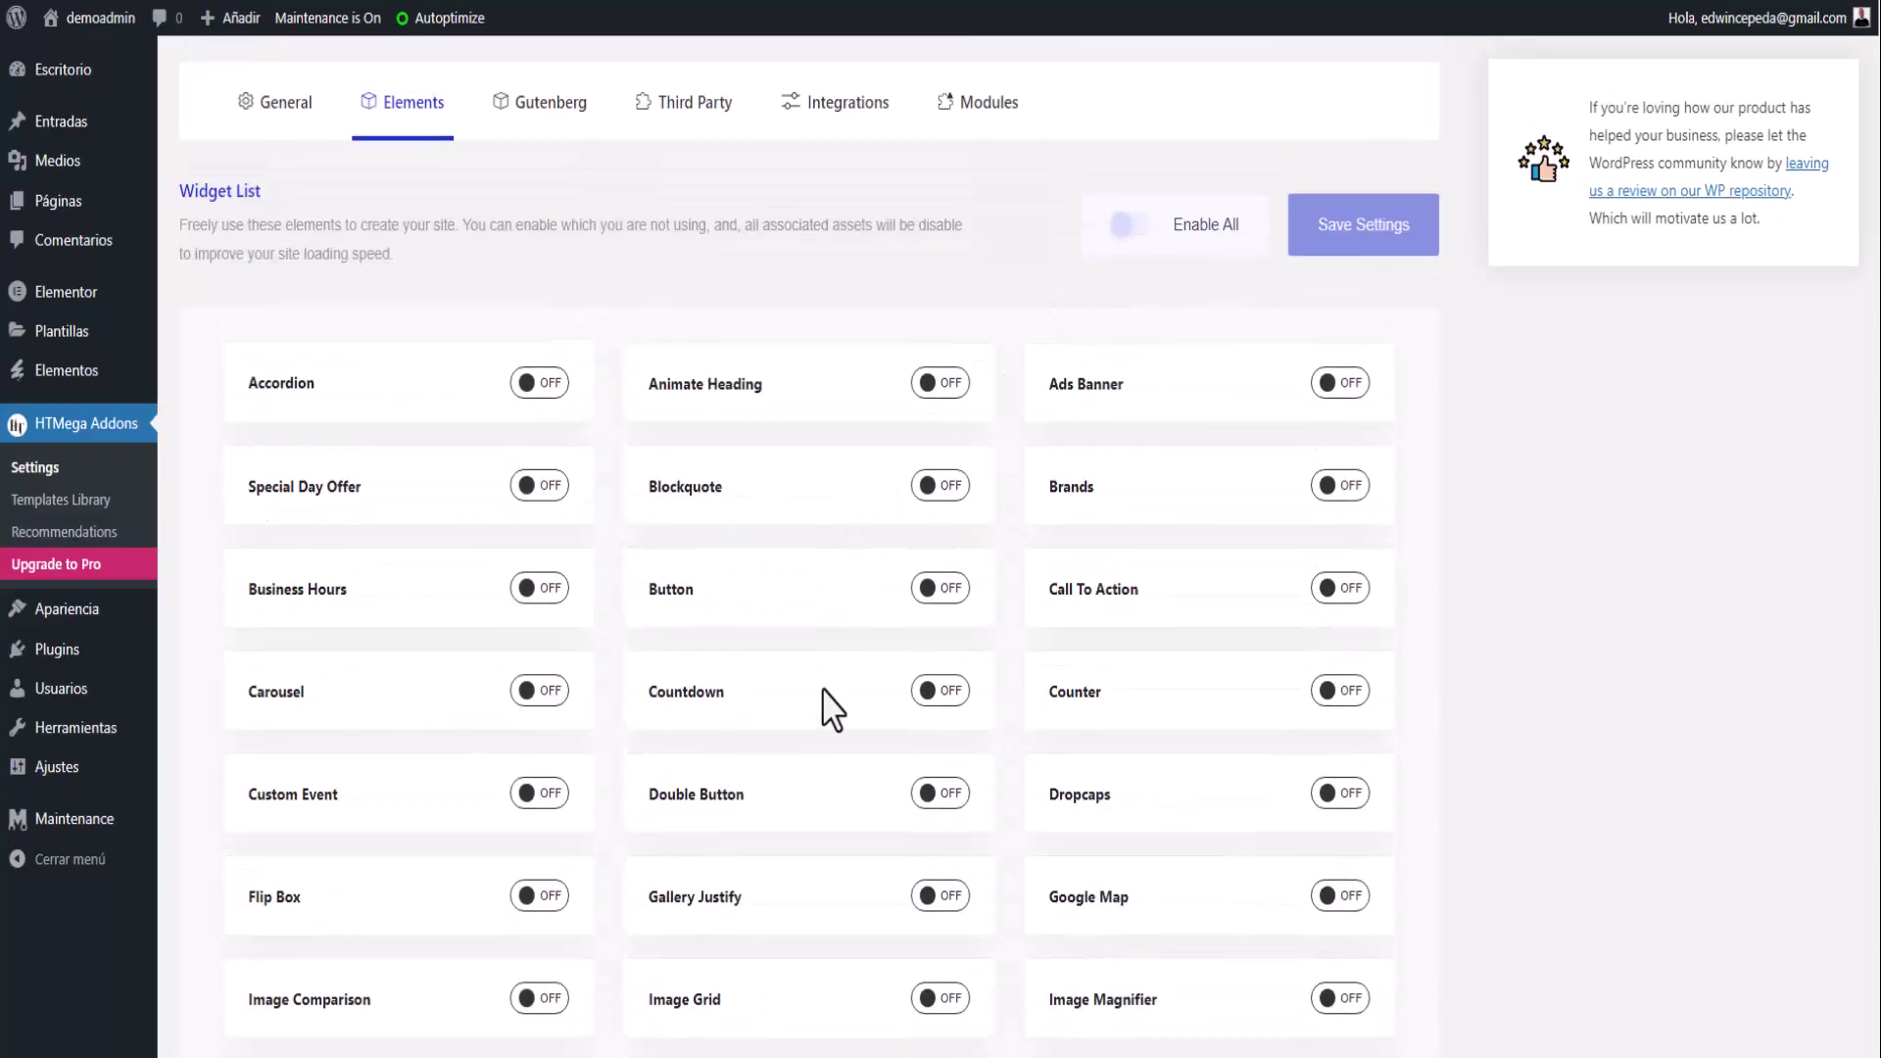
pyautogui.scroll(-10, 824, 701)
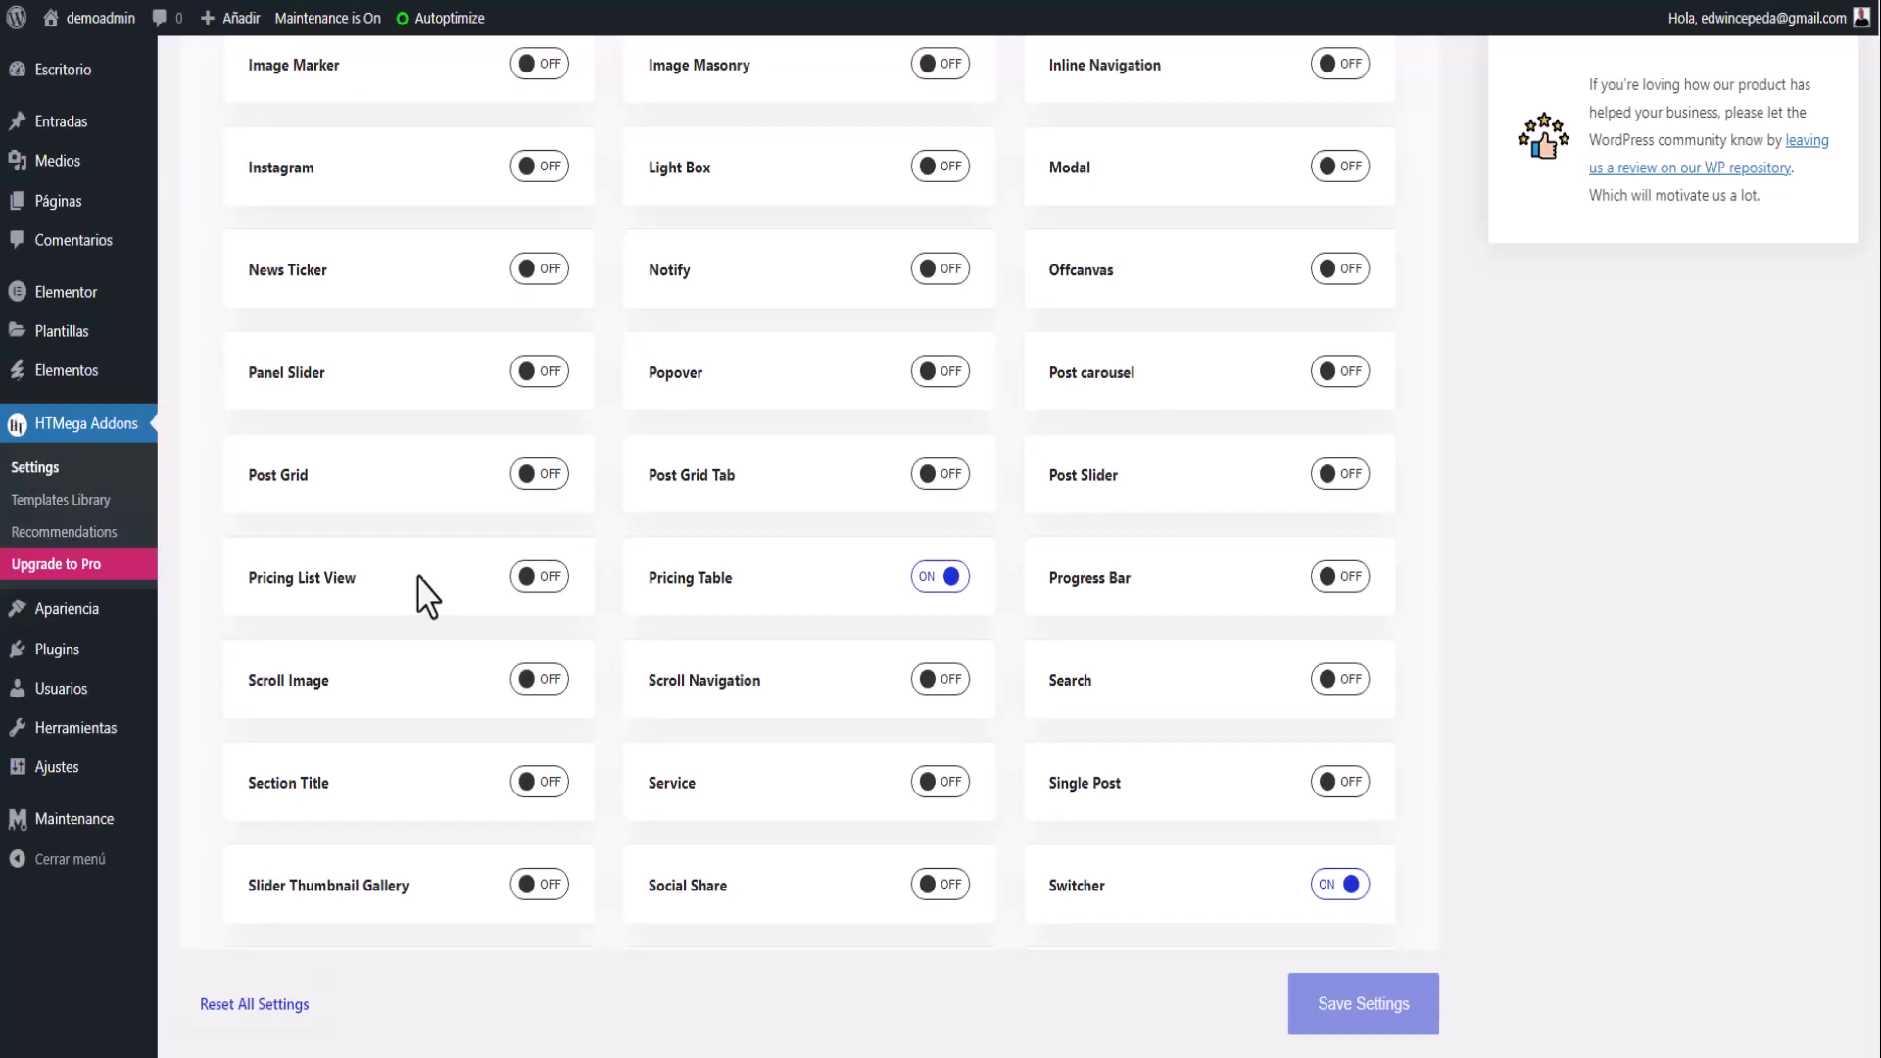
# Create a new Elementor template of type Section named "Mensual" and dismiss the template library.
pyautogui.moveTo(60, 341)
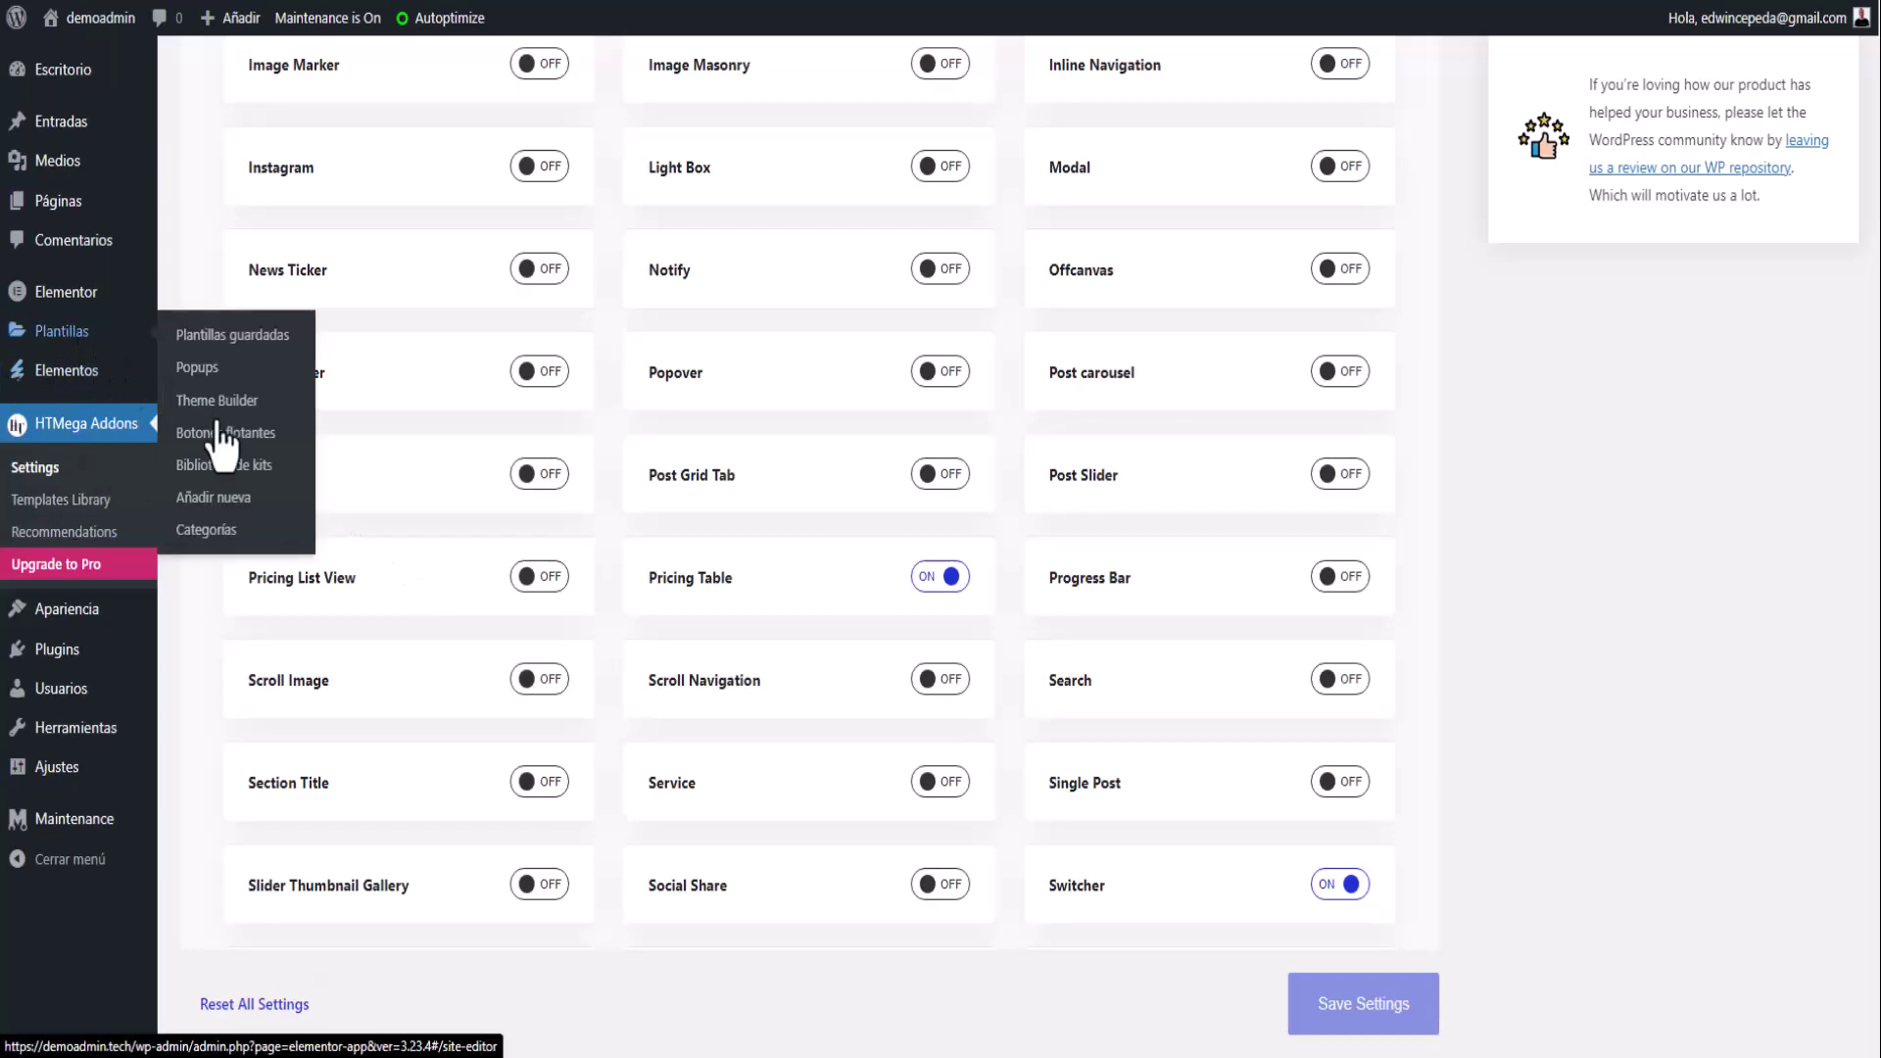
pyautogui.click(230, 499)
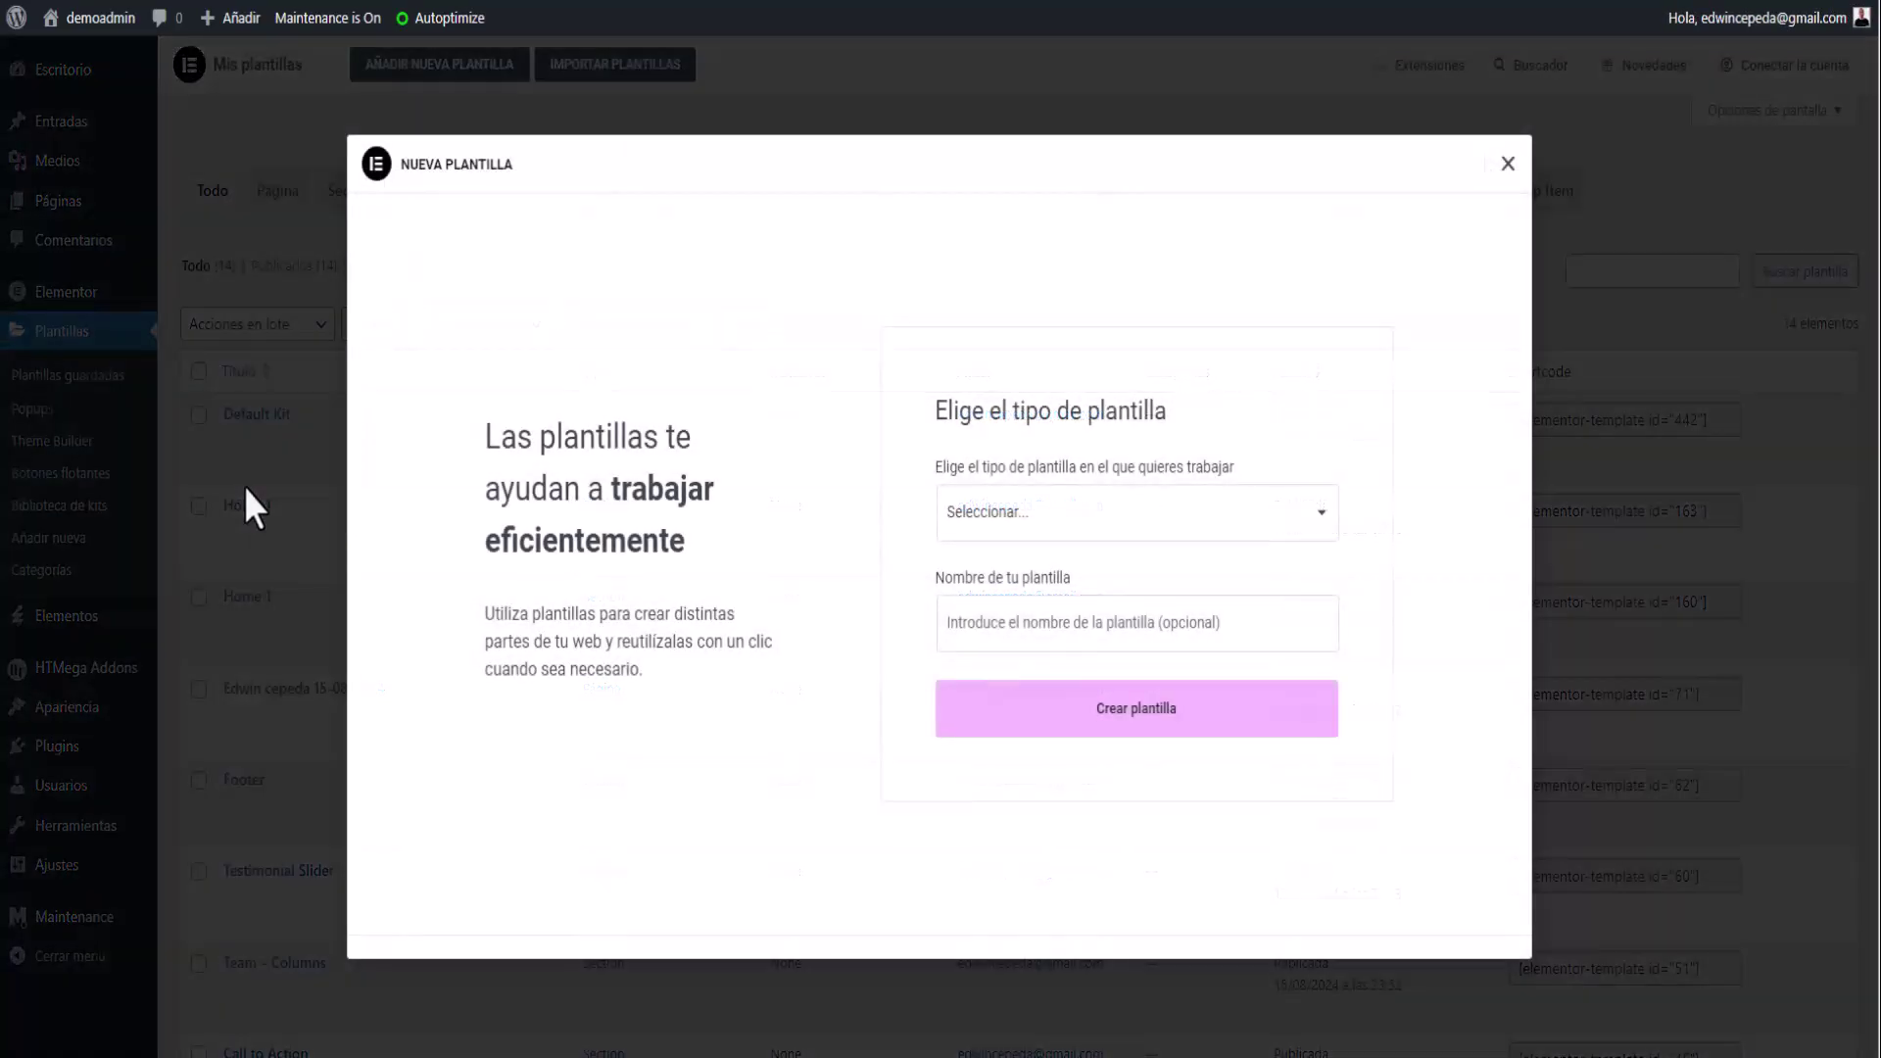
pyautogui.click(1041, 516)
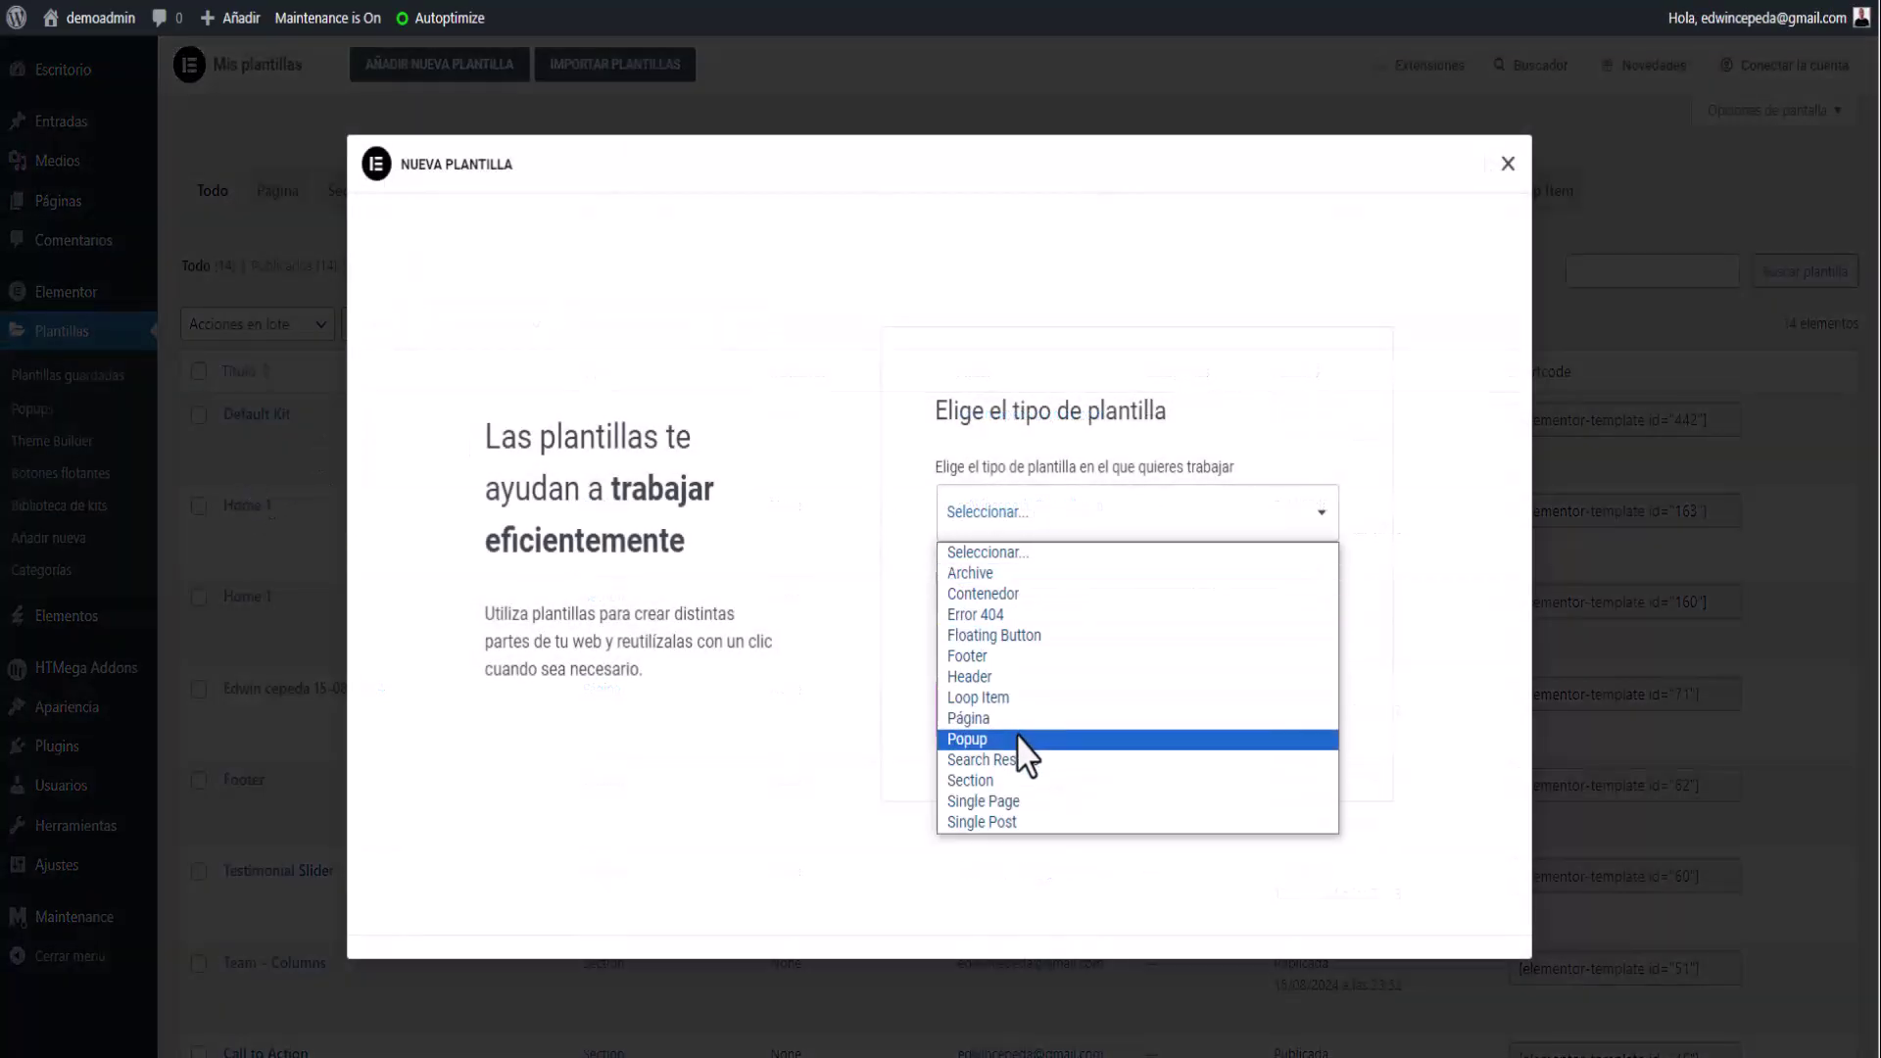
pyautogui.click(1019, 792)
pyautogui.click(1126, 635)
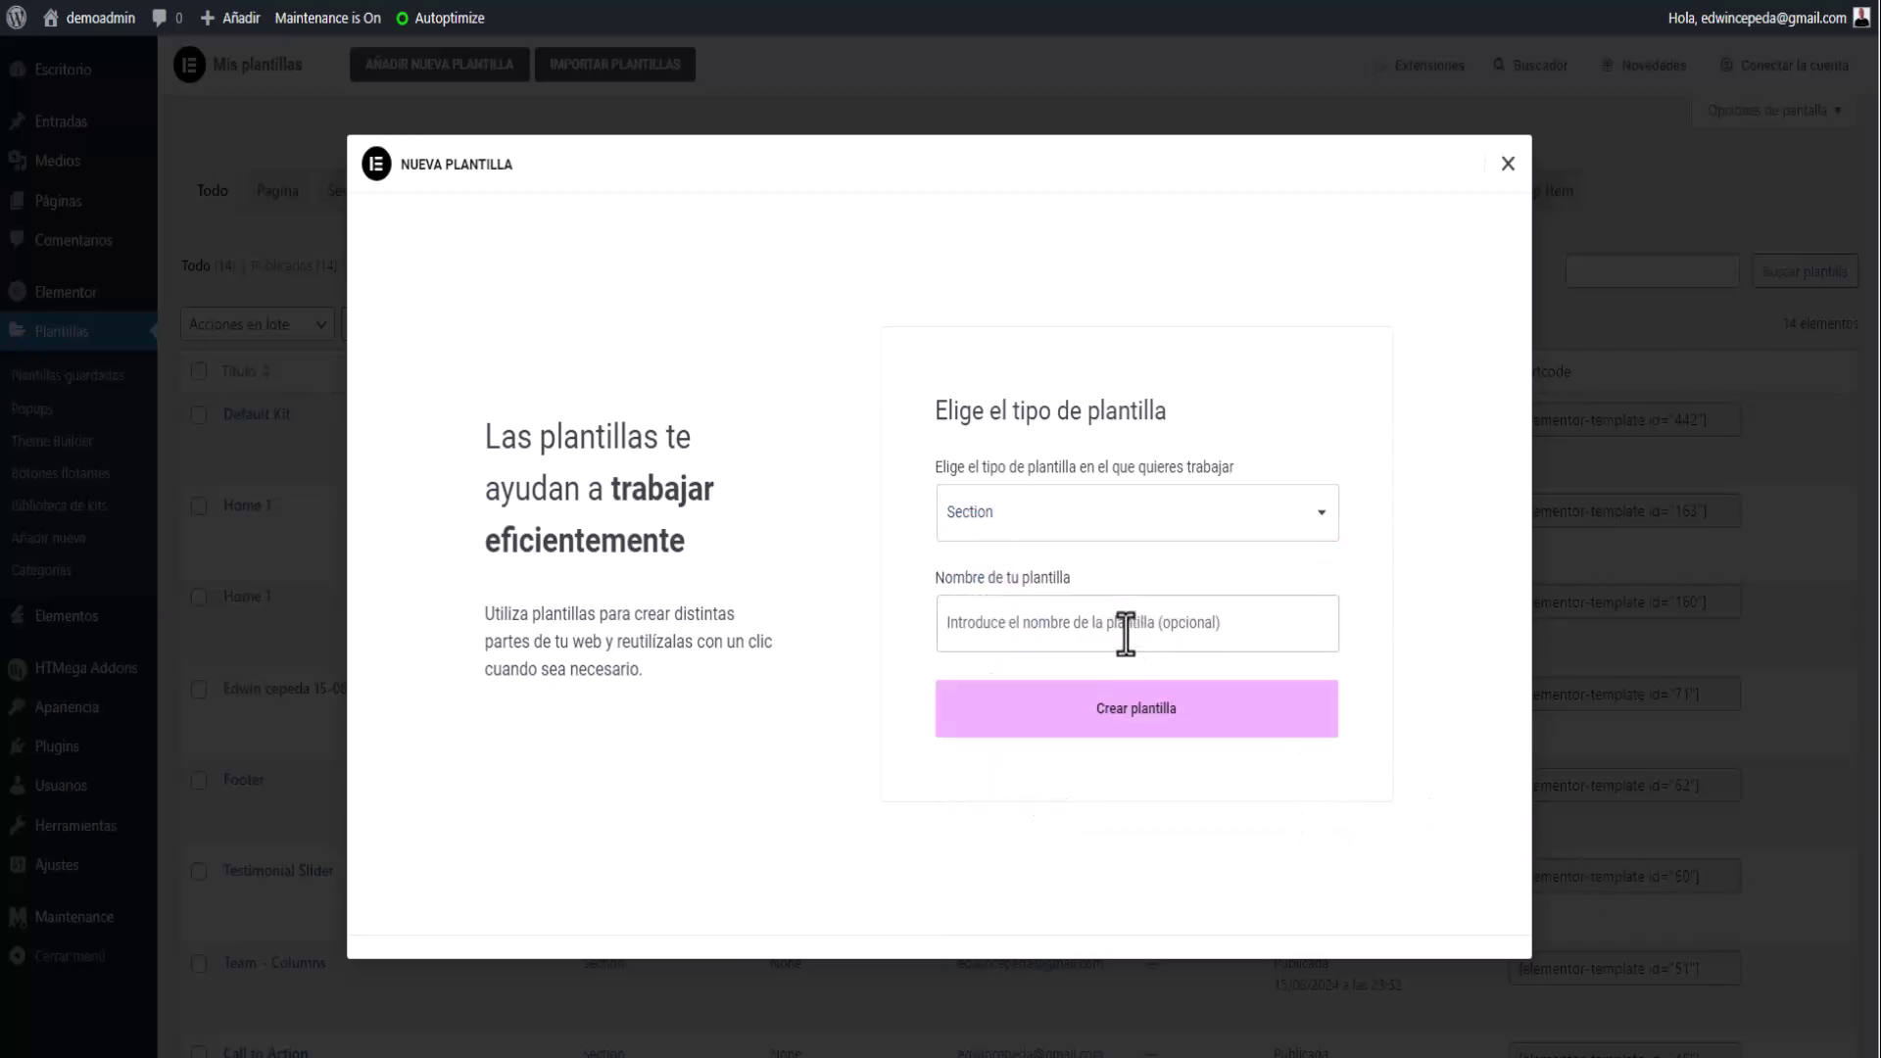
pyautogui.write('Mensual')
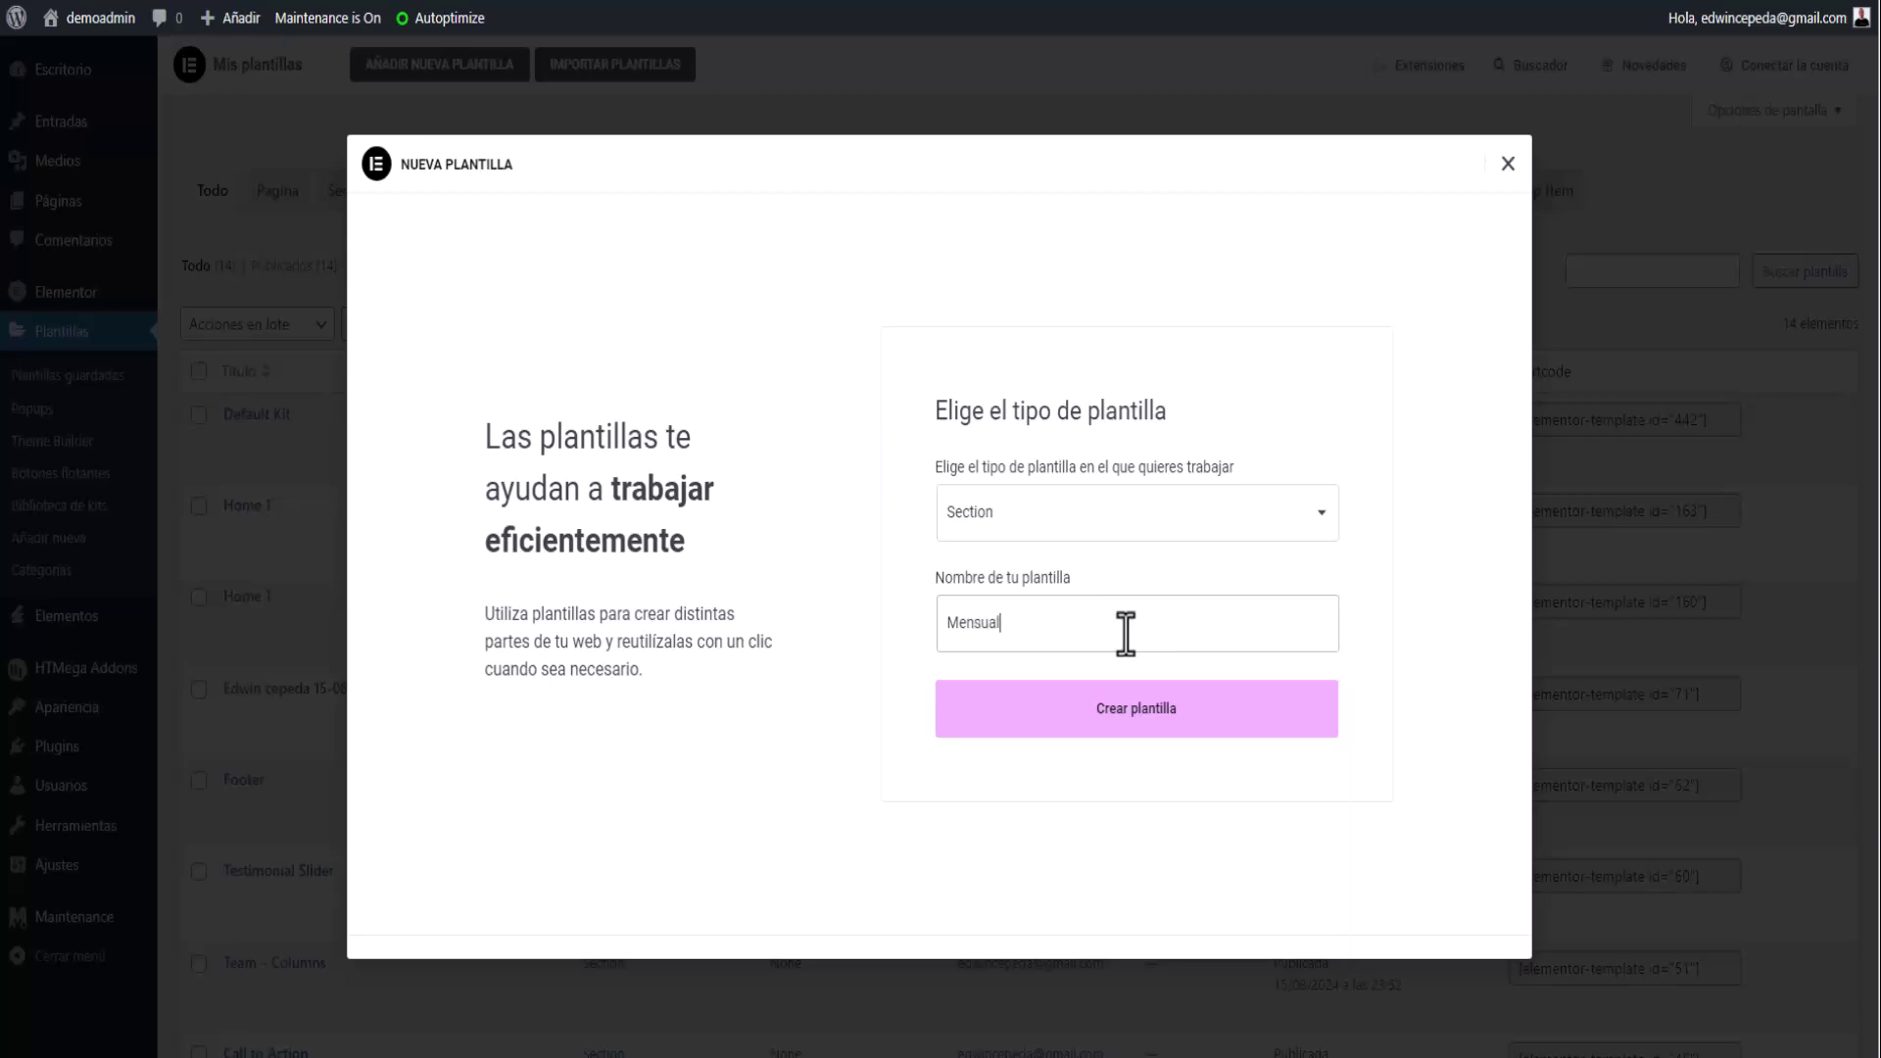
pyautogui.click(1137, 709)
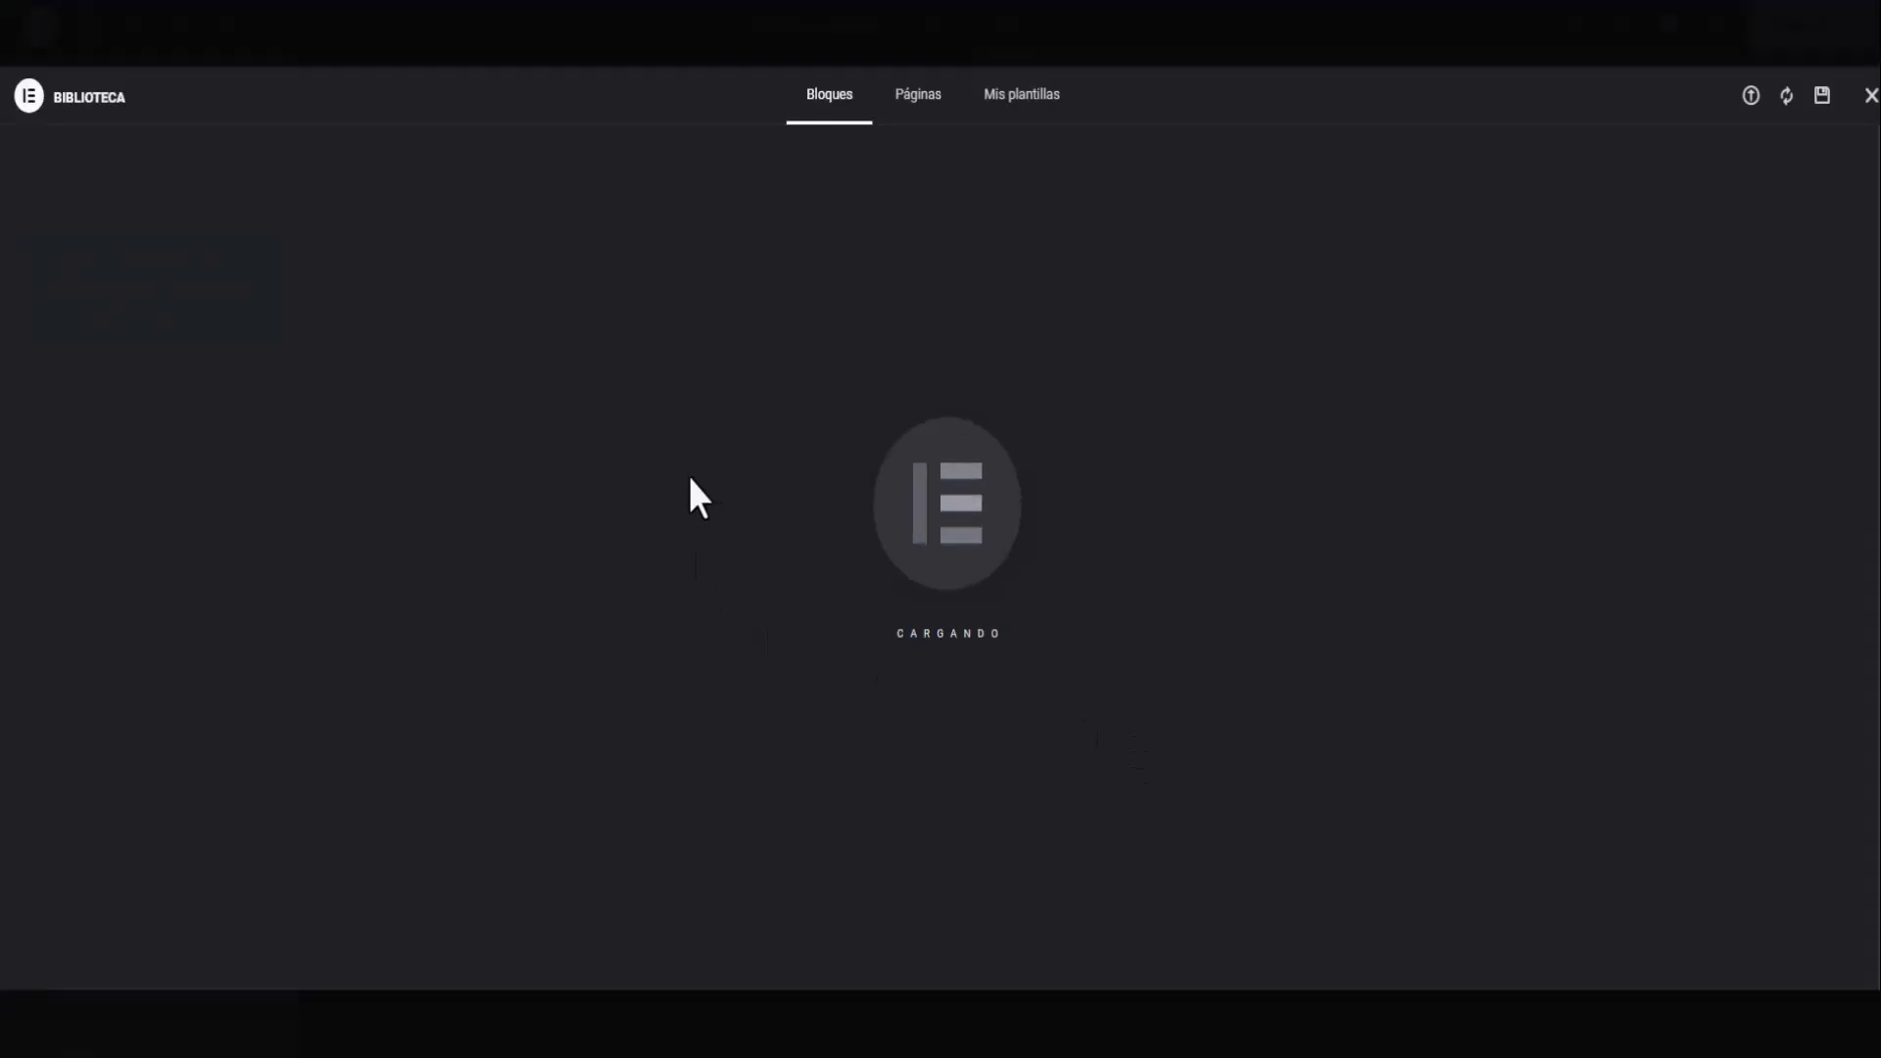
pyautogui.click(1871, 96)
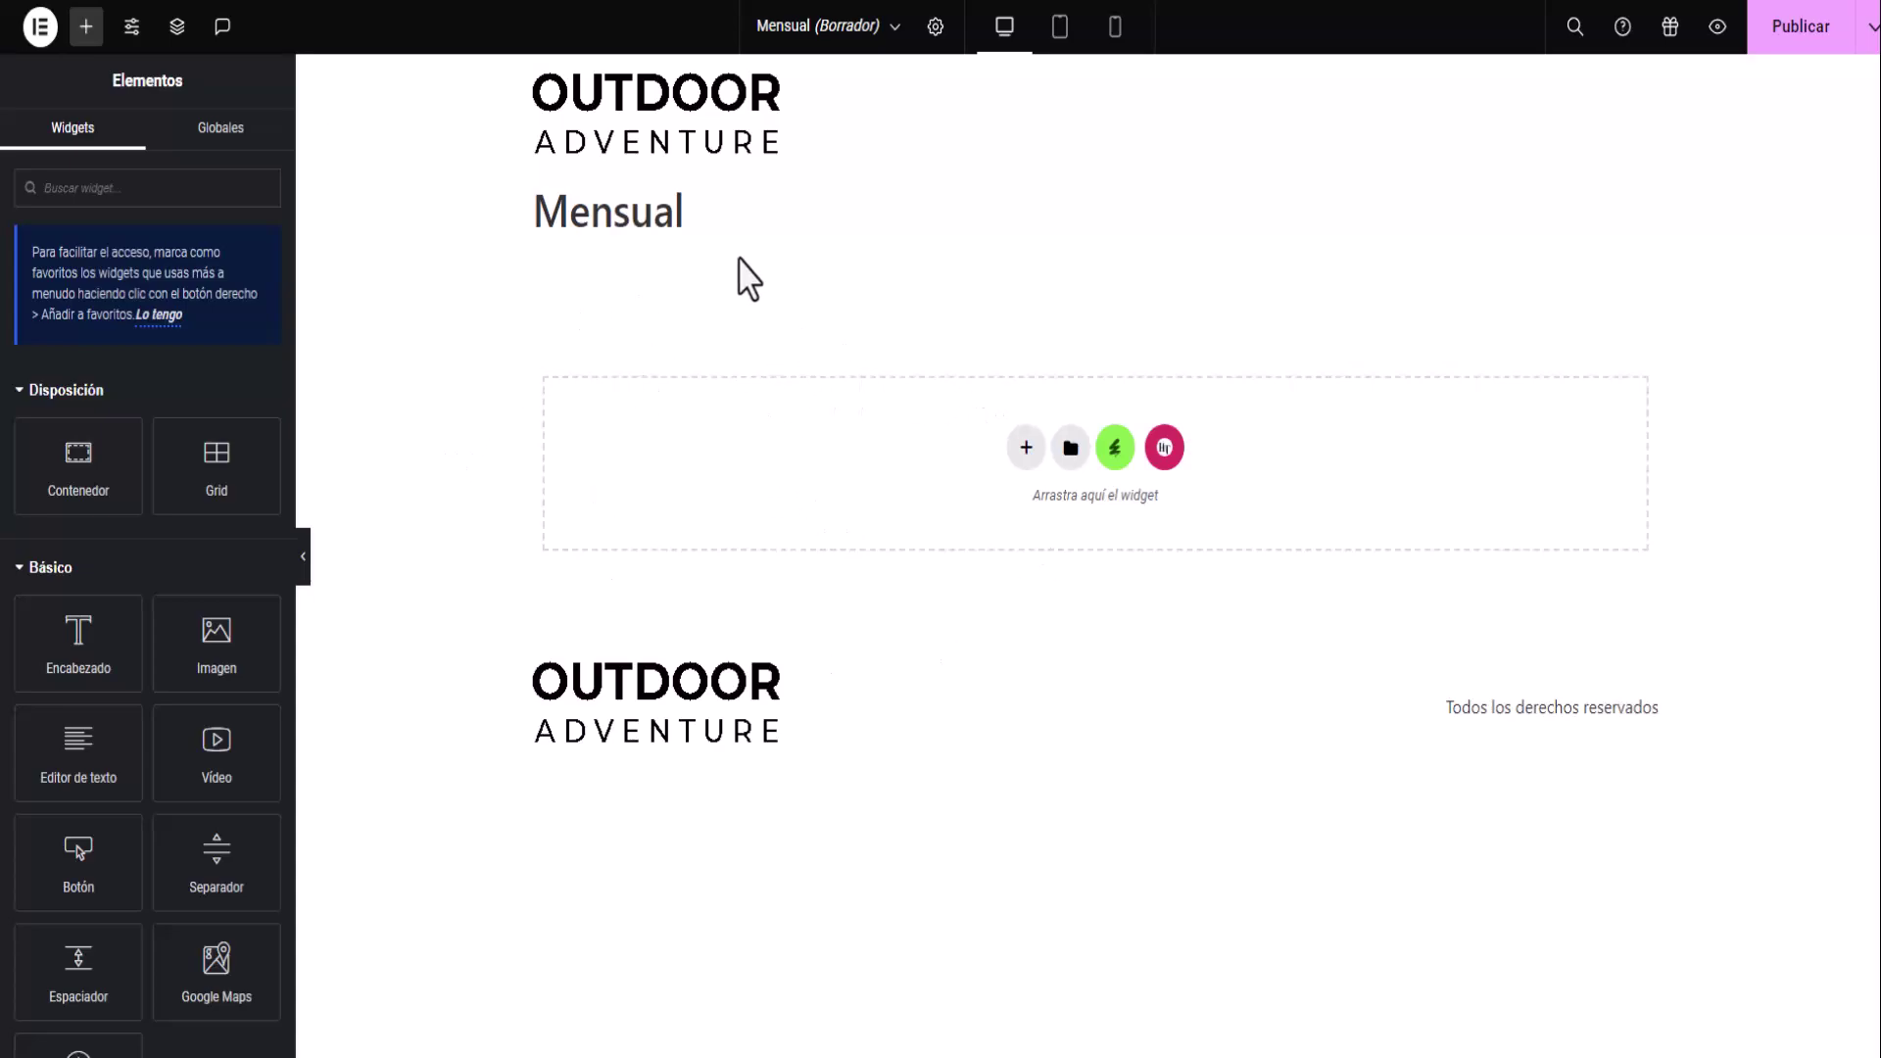
# Add a Flexbox container with two equal columns to the Mensual template.
pyautogui.click(1024, 469)
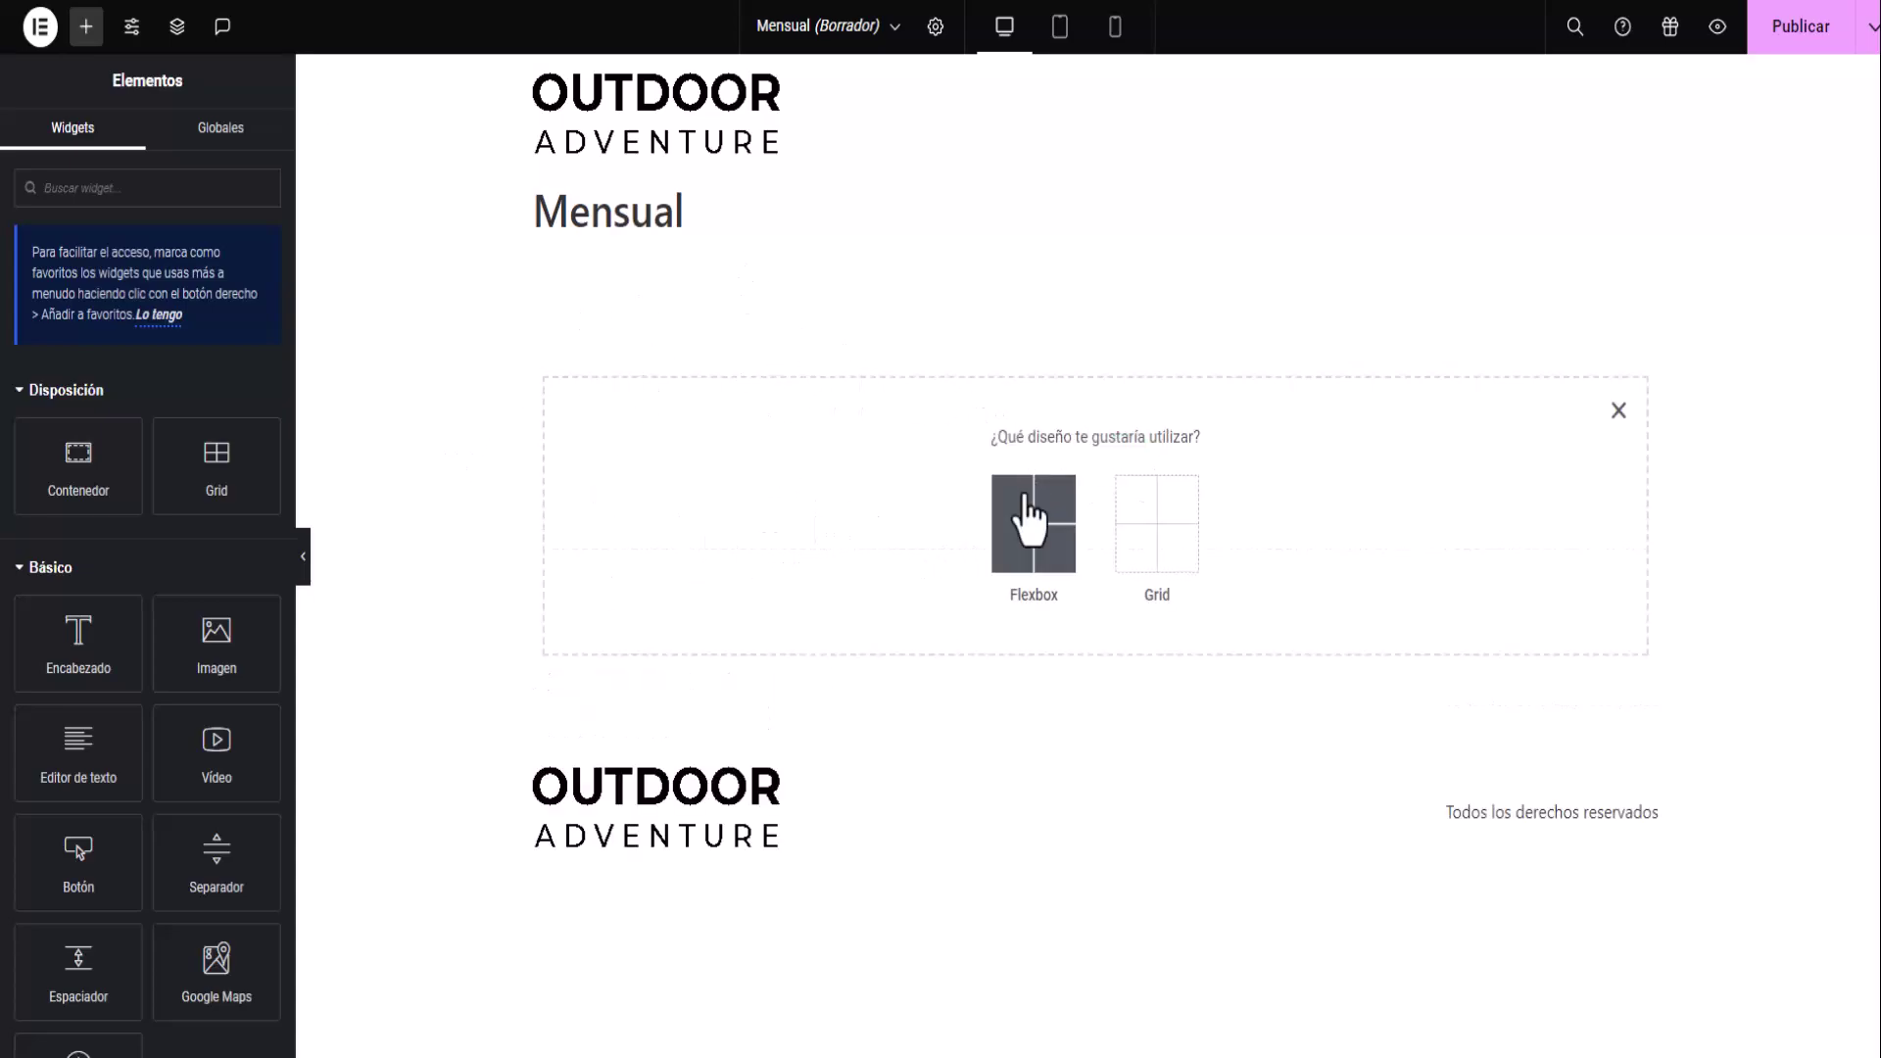
pyautogui.click(1022, 560)
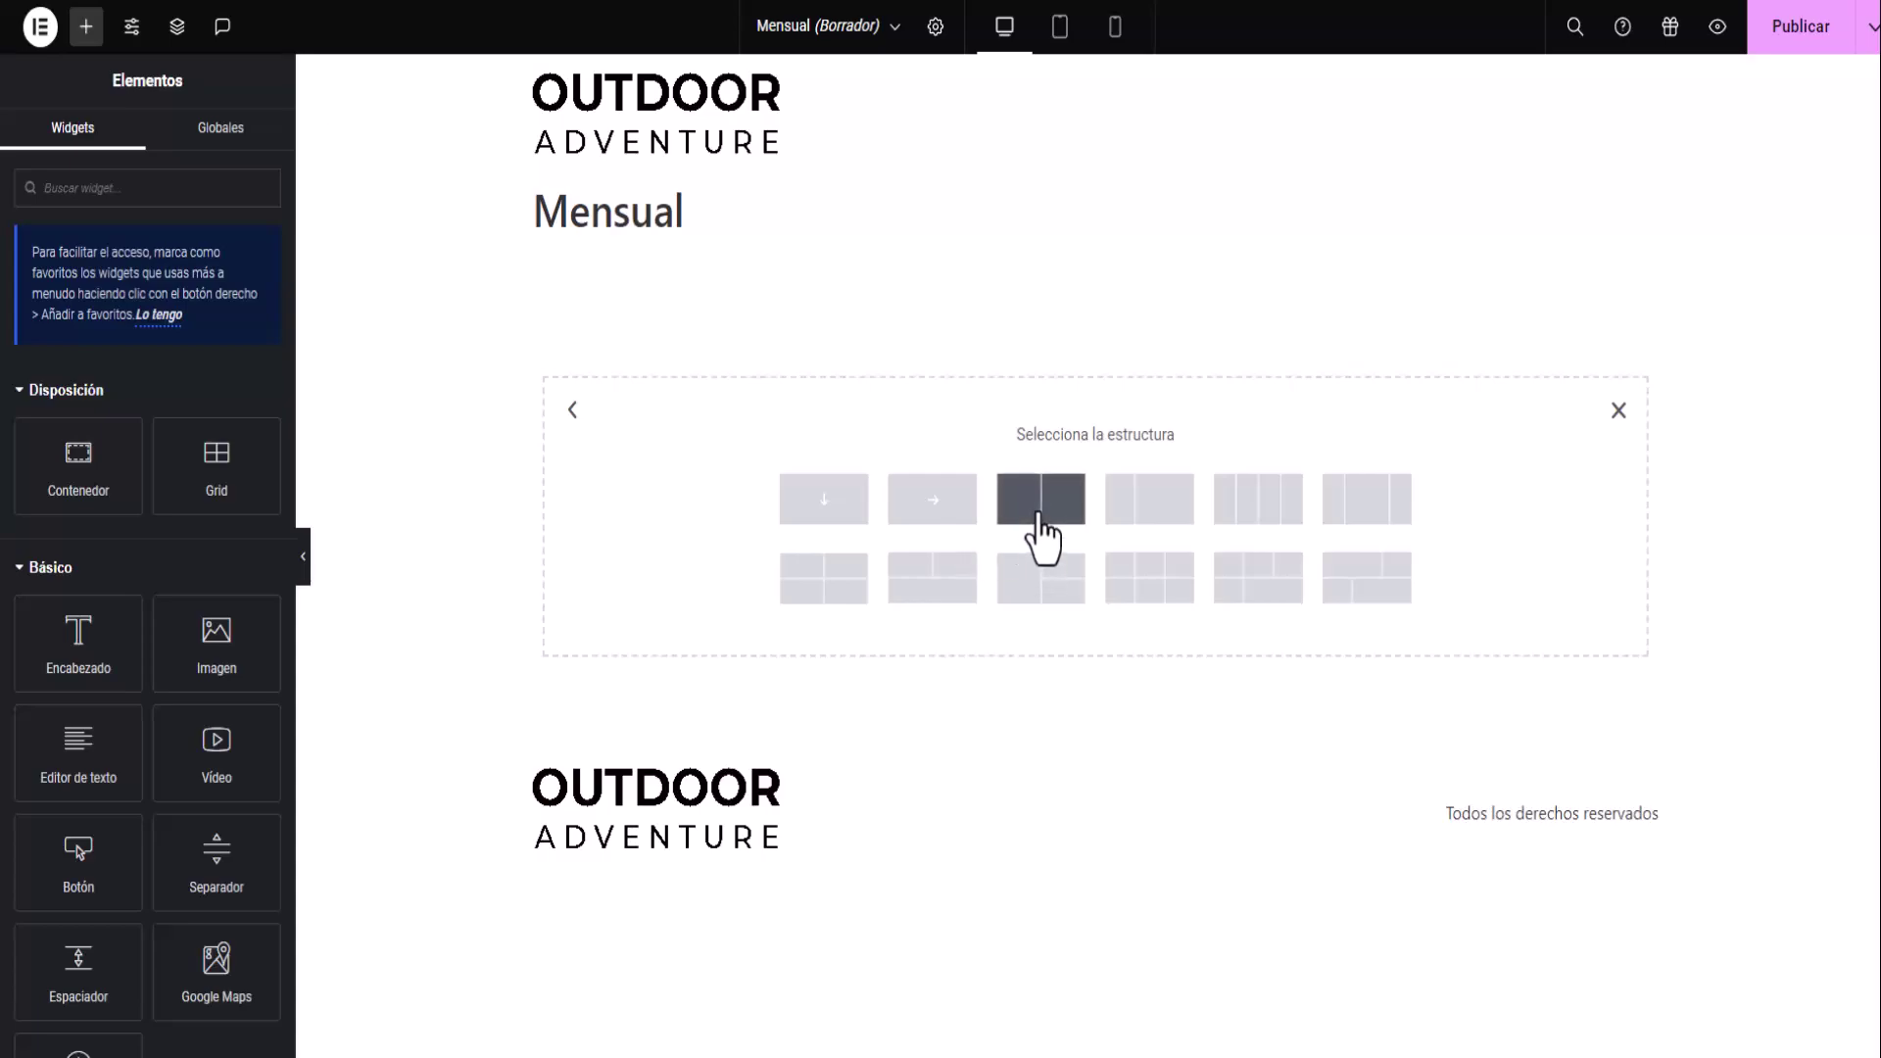
pyautogui.click(1041, 505)
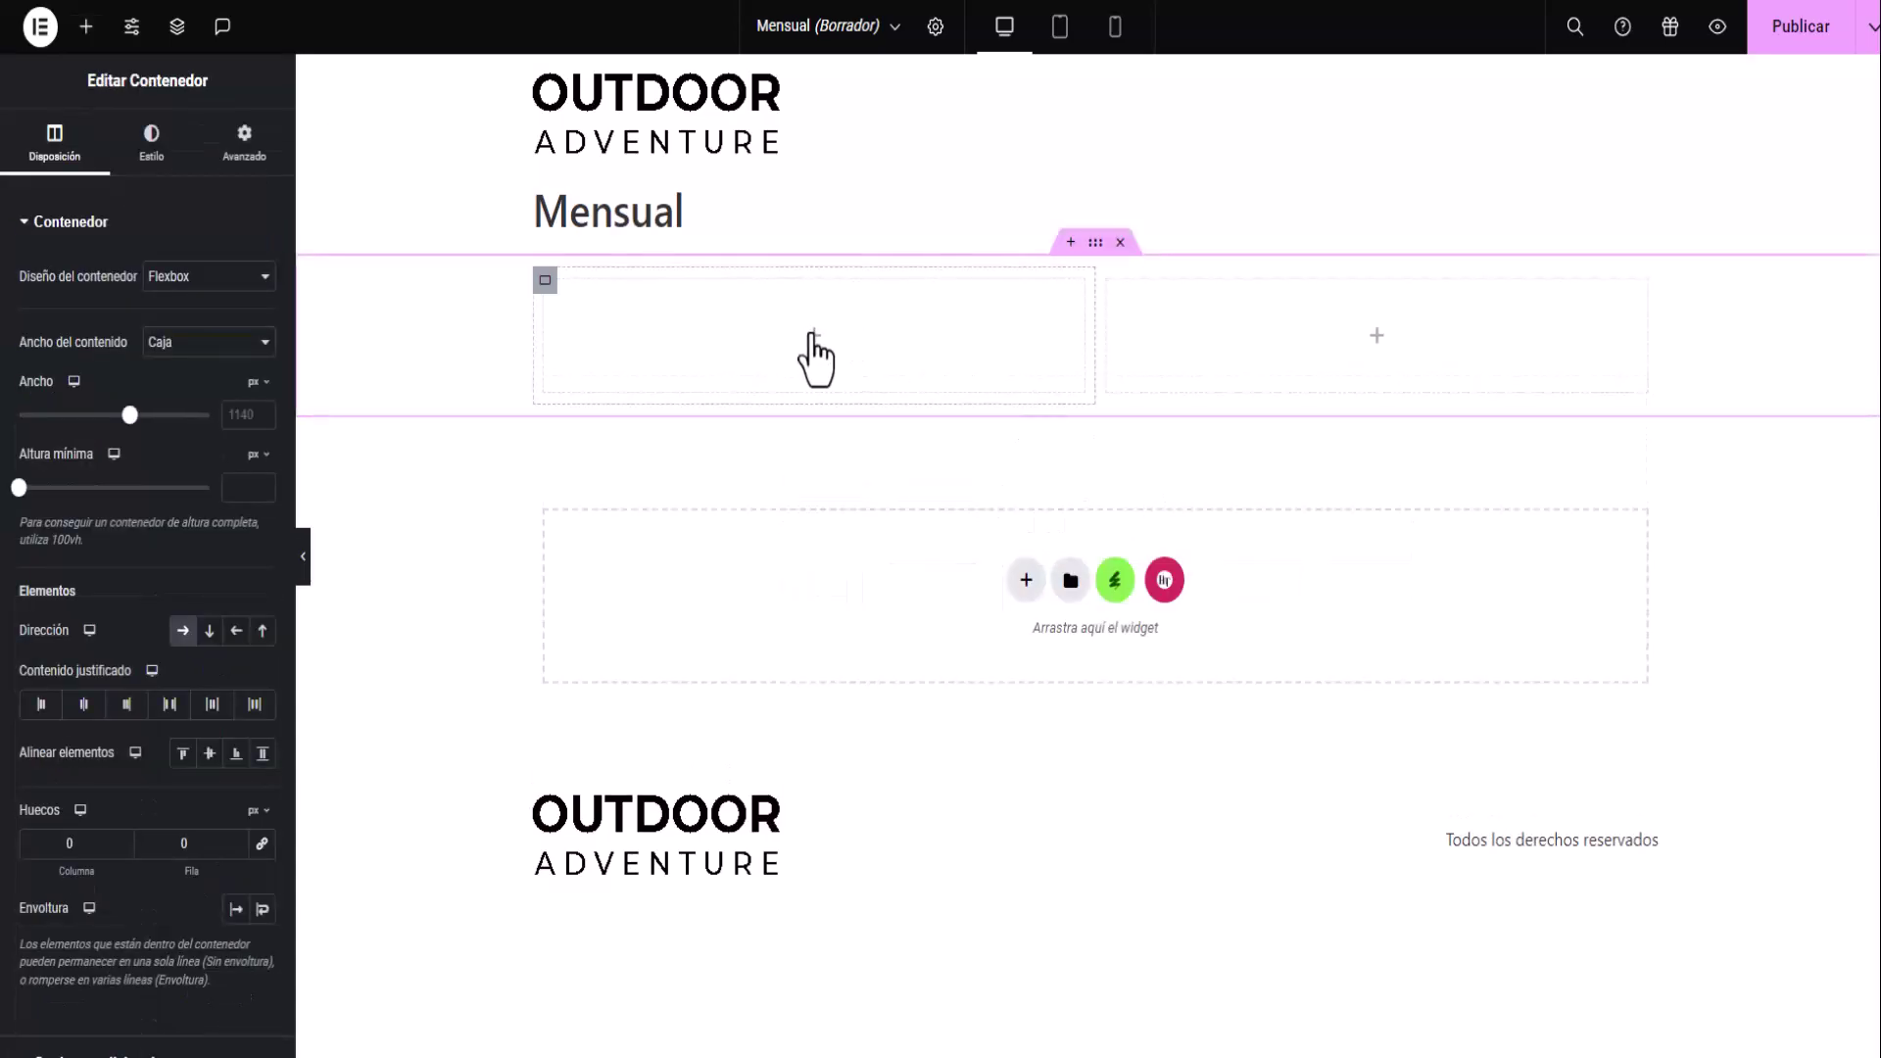
# Search the widgets for "tabl" and place the HT Pricing Table widget in the container's first column.
pyautogui.click(813, 335)
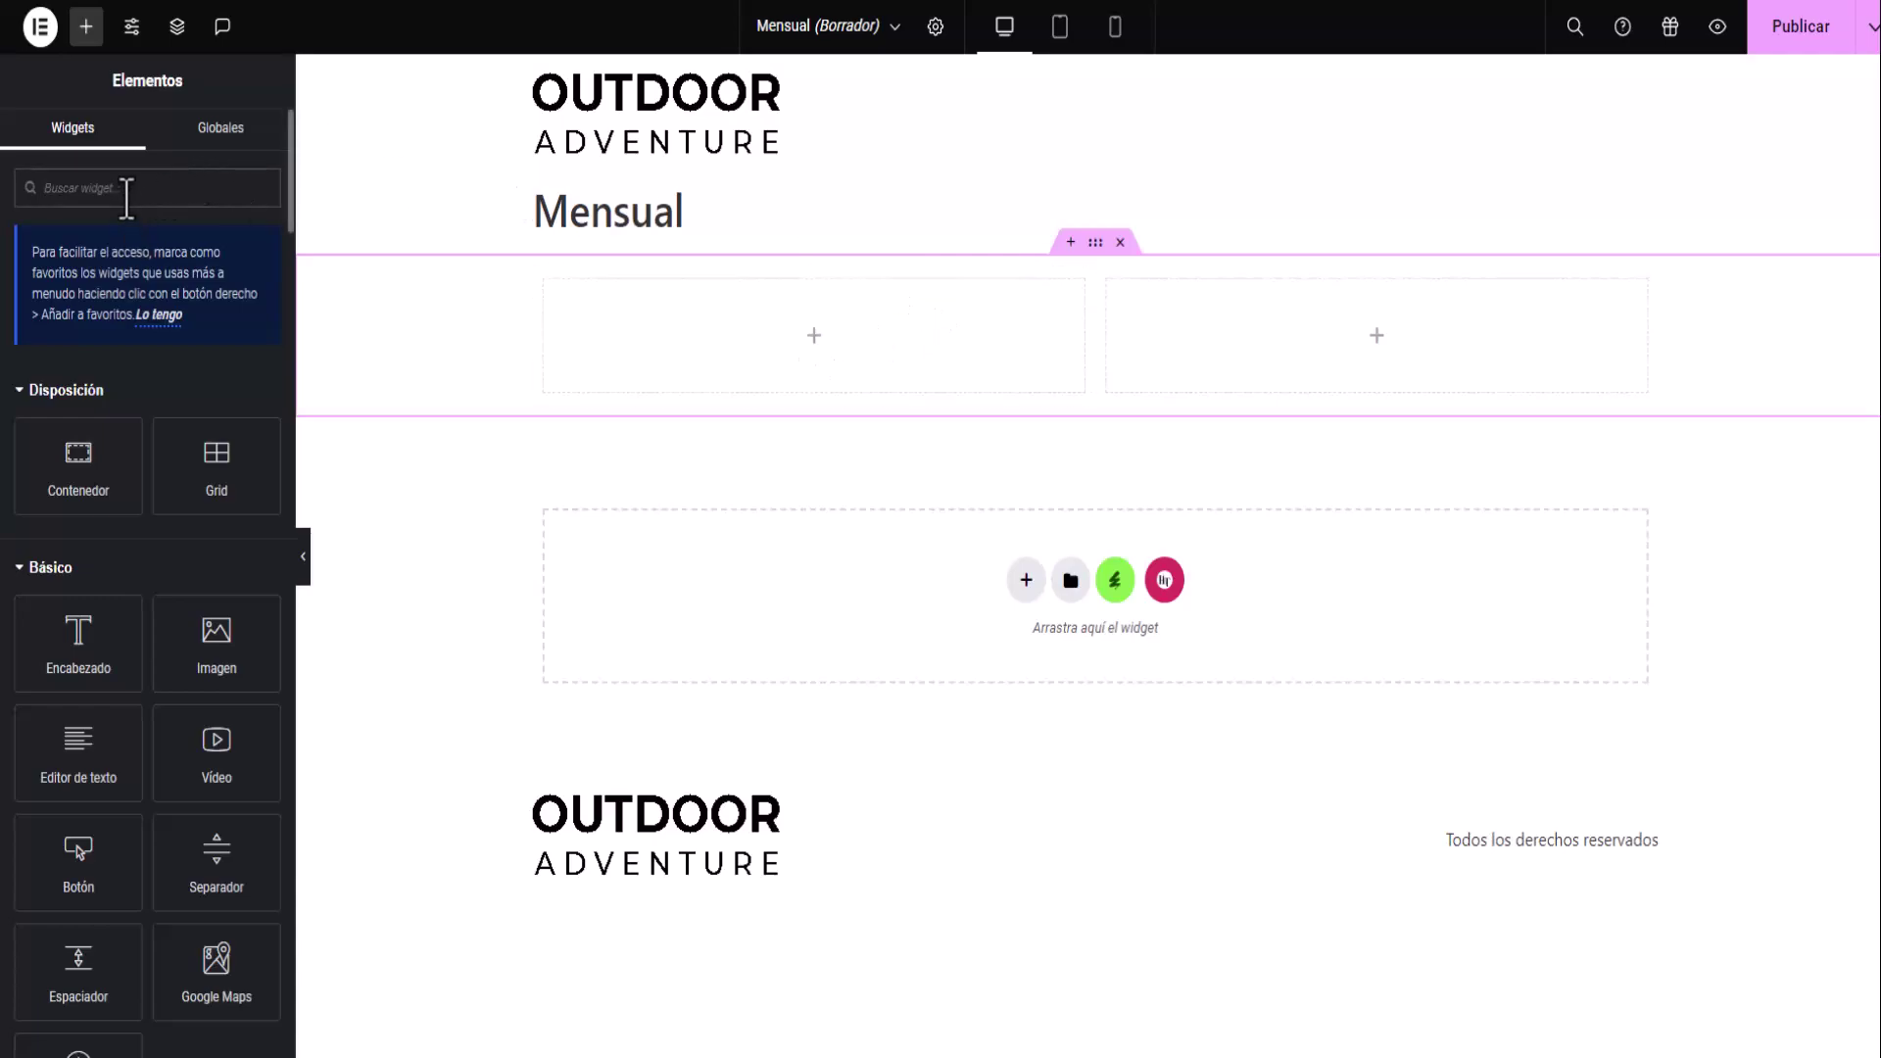
pyautogui.click(127, 196)
pyautogui.write('ta')
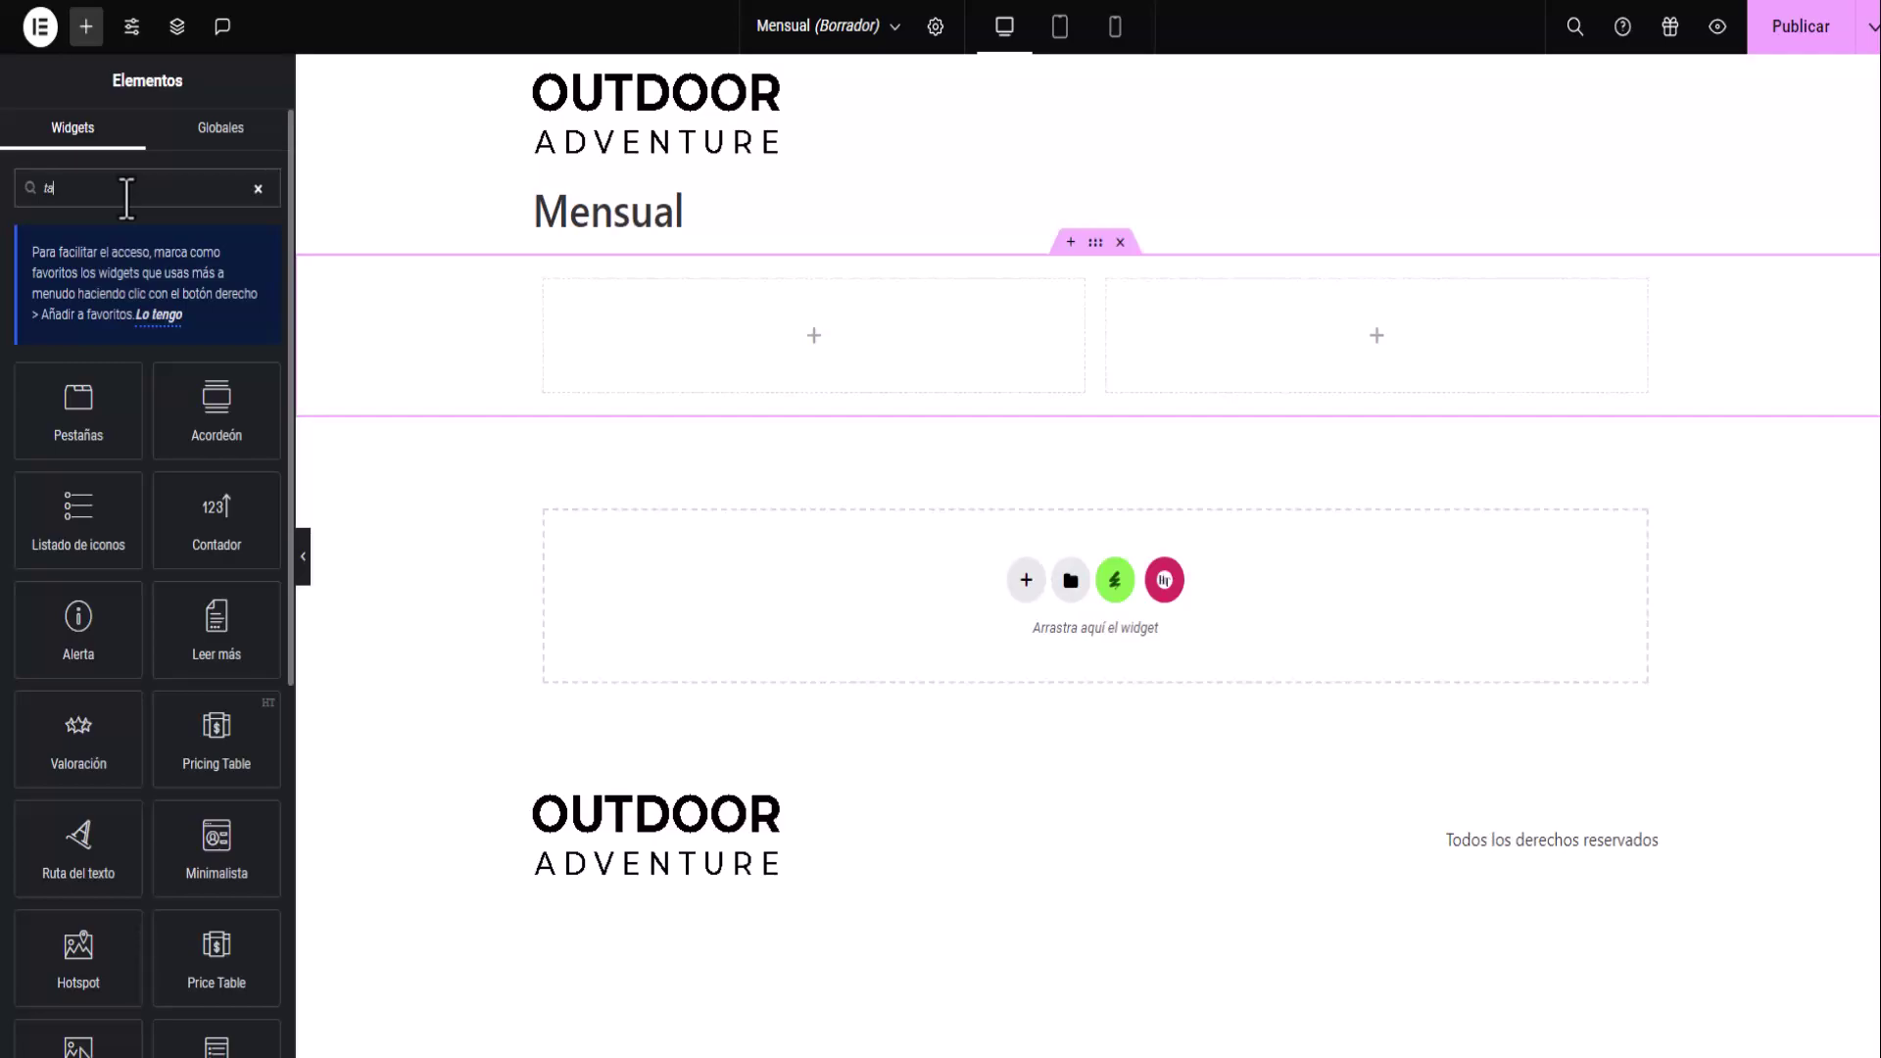
pyautogui.write('bl')
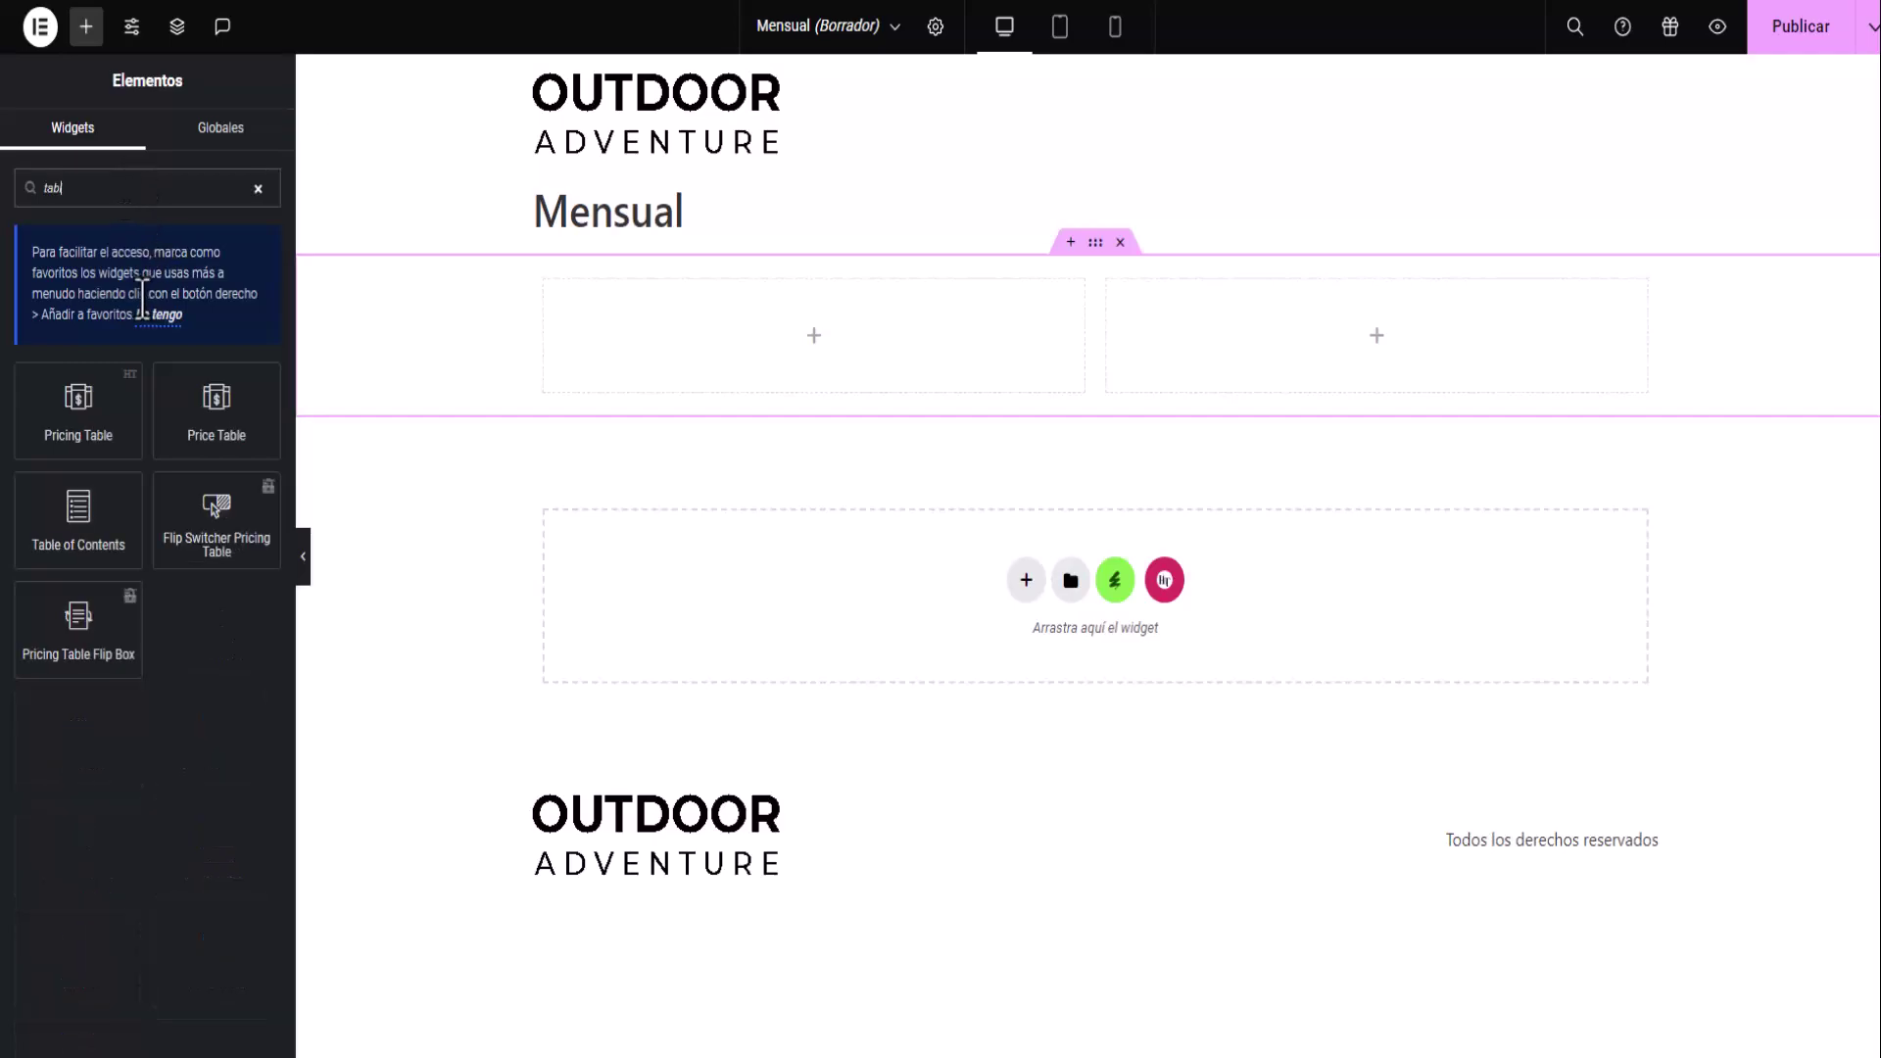
pyautogui.click(82, 418)
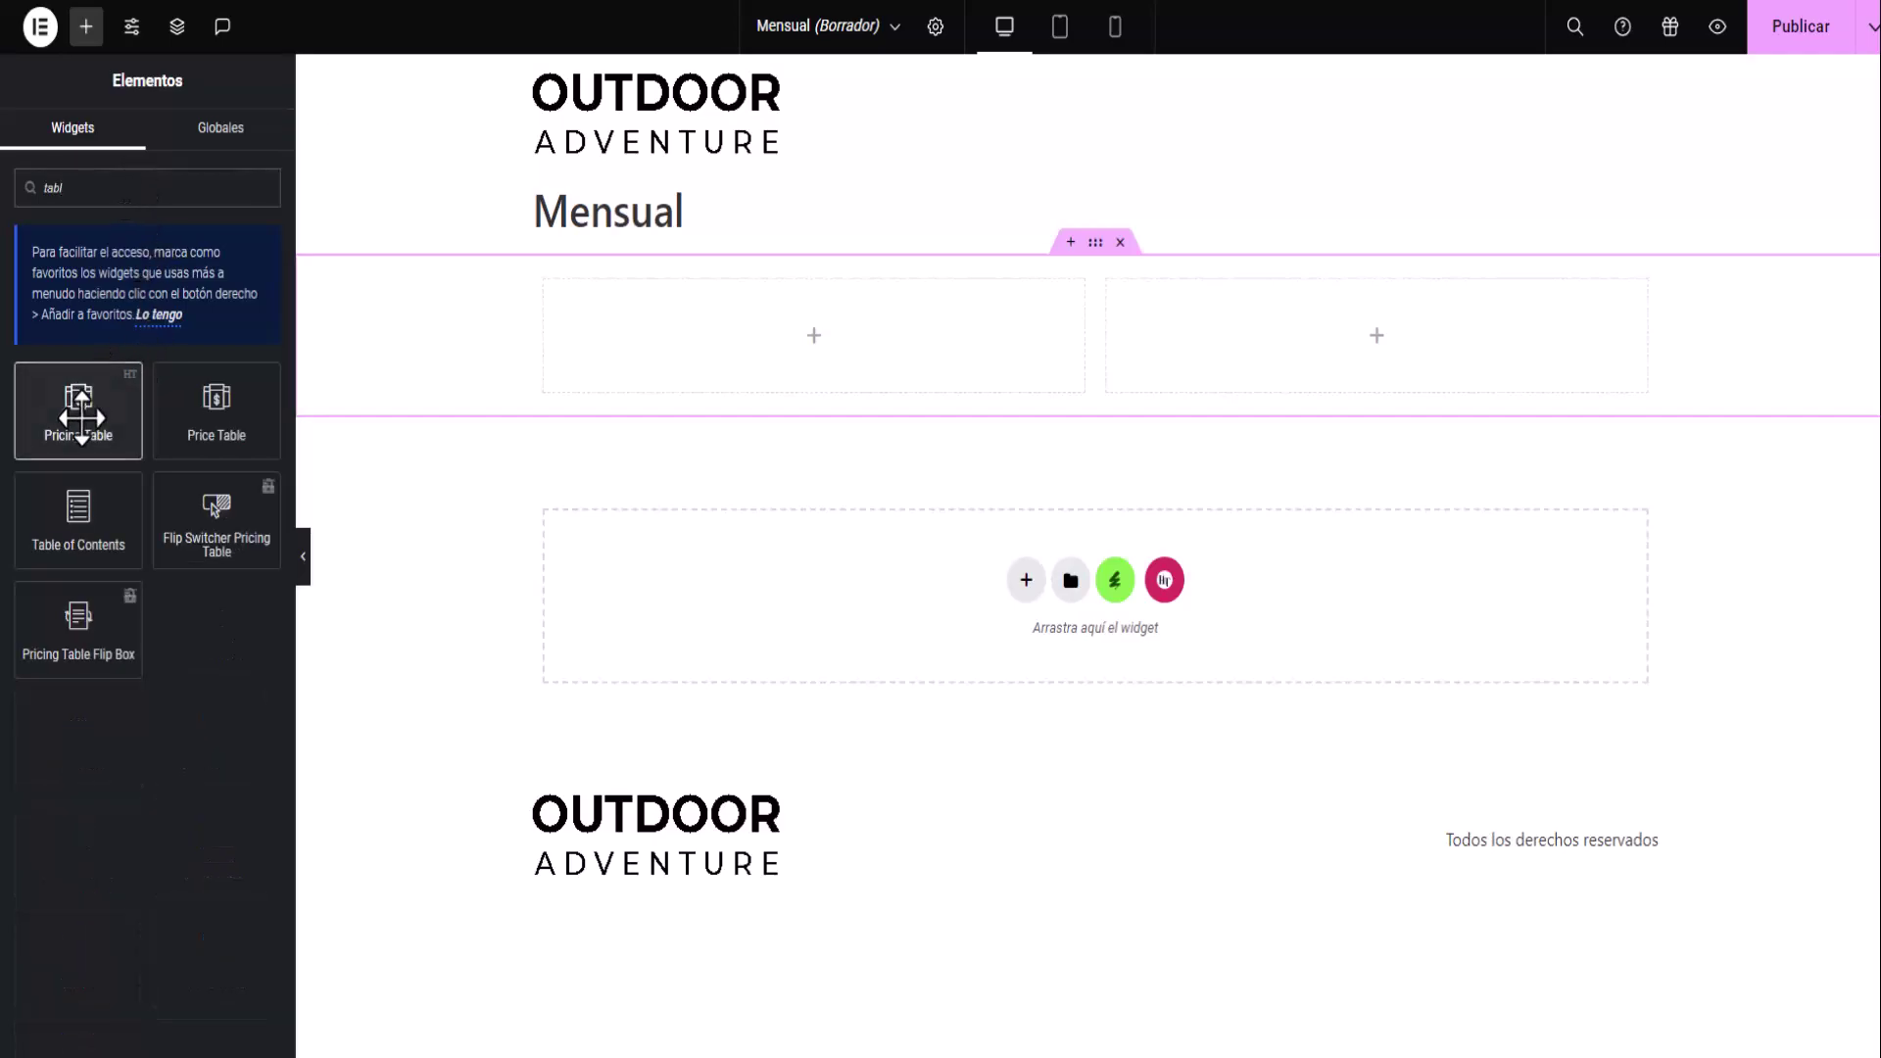
pyautogui.moveTo(81, 419); pyautogui.dragTo(836, 349)
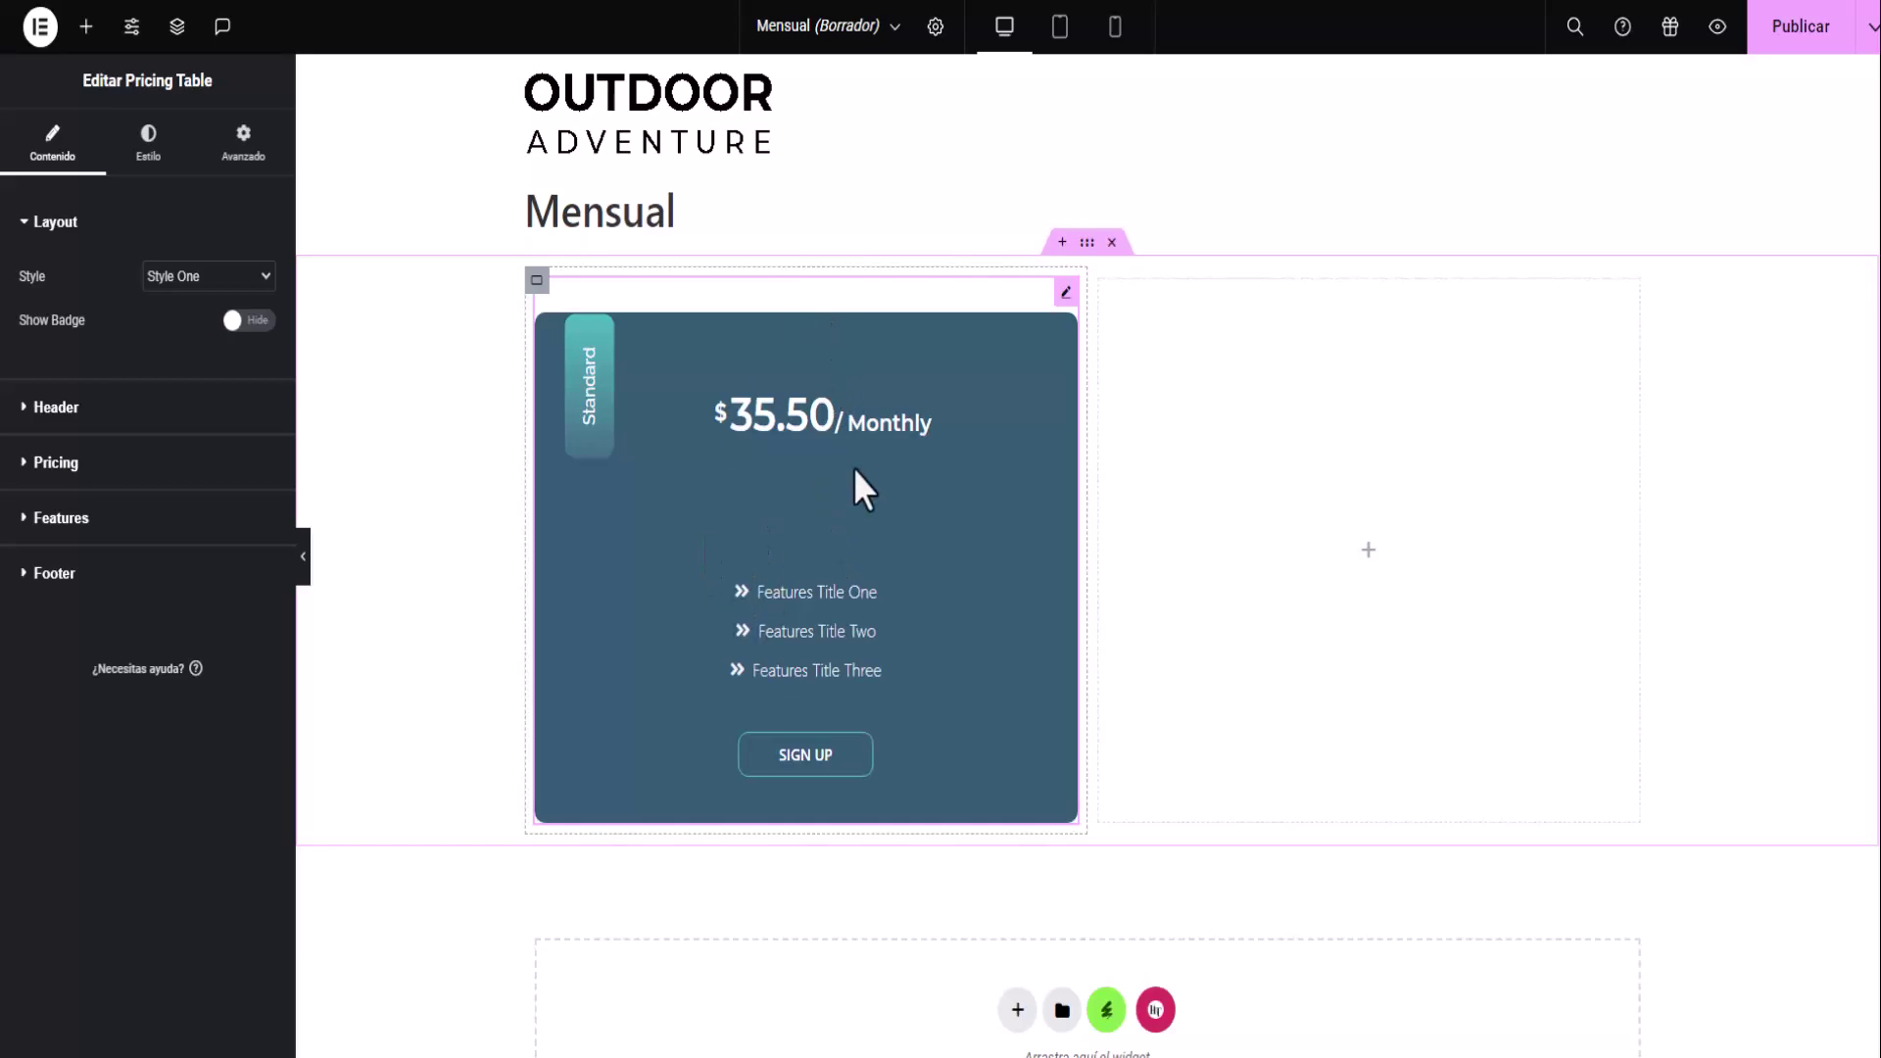
# Duplicate the pricing table column twice to get three tables, and delete the empty column.
pyautogui.rightClick(538, 284)
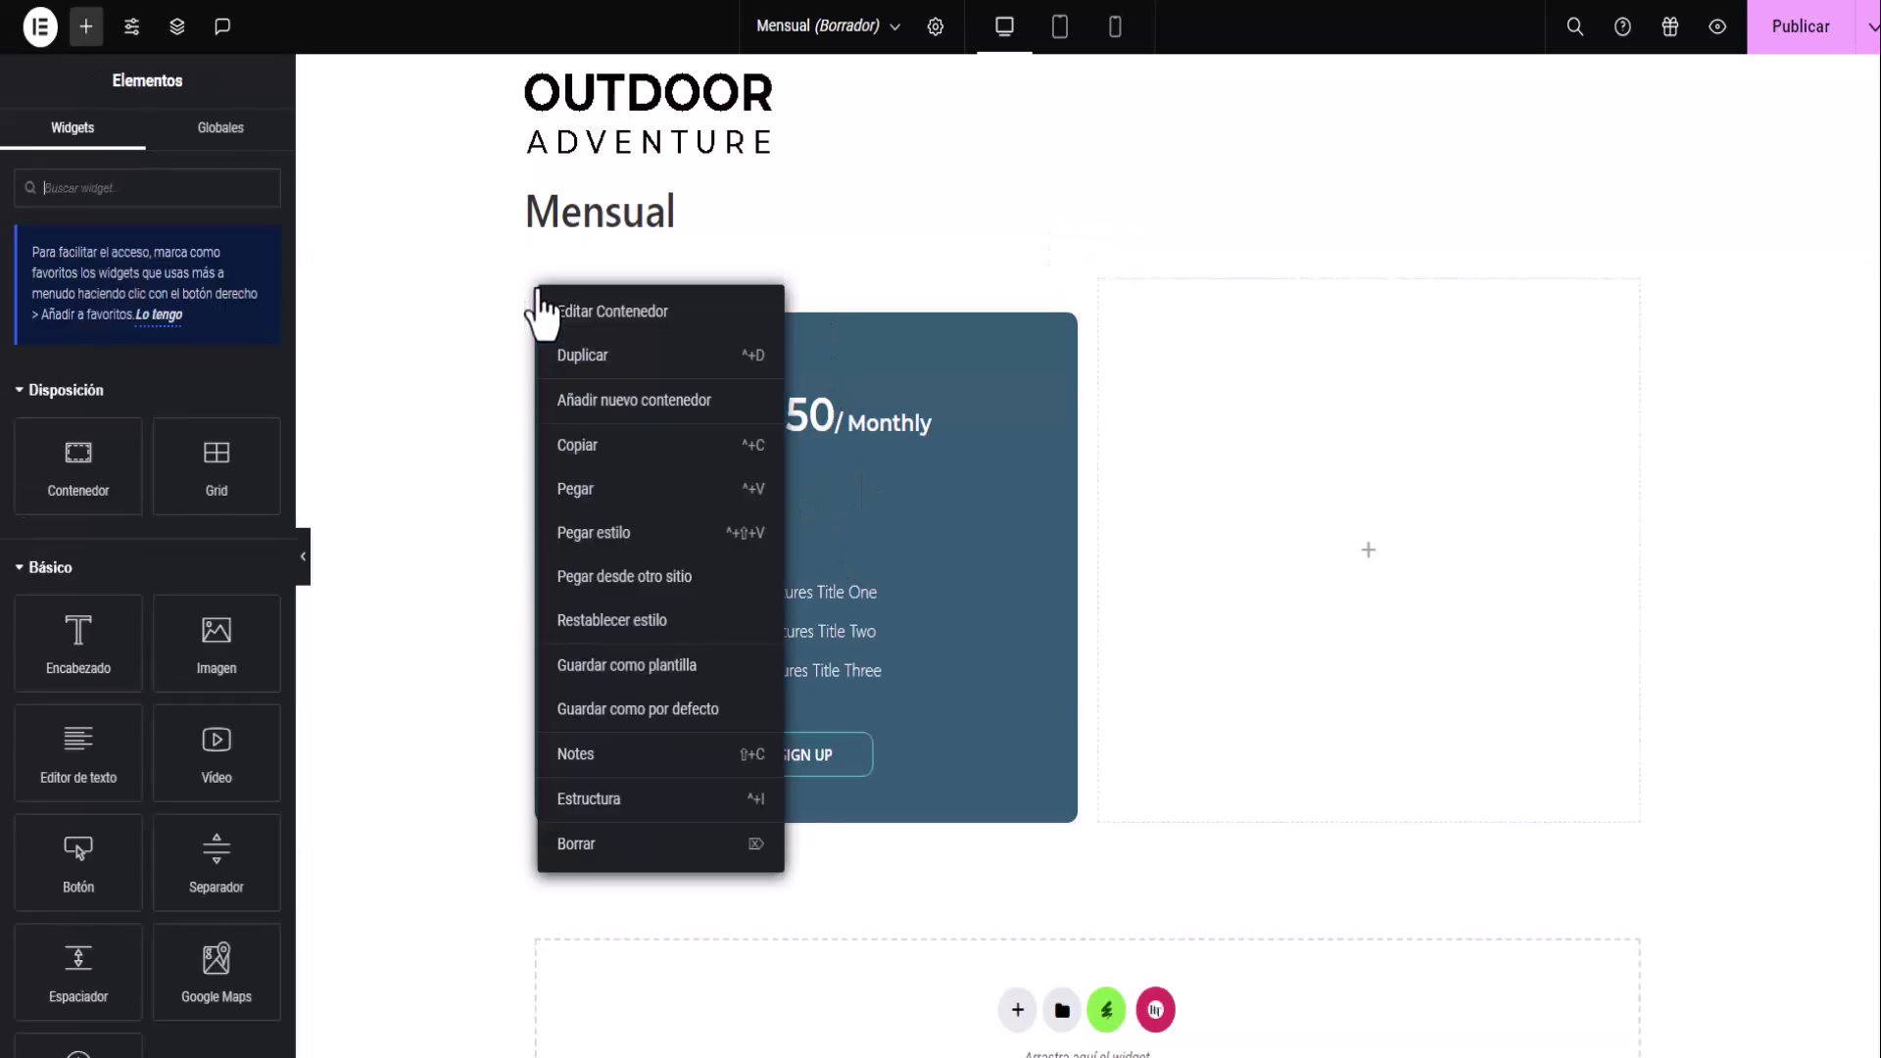
pyautogui.click(608, 357)
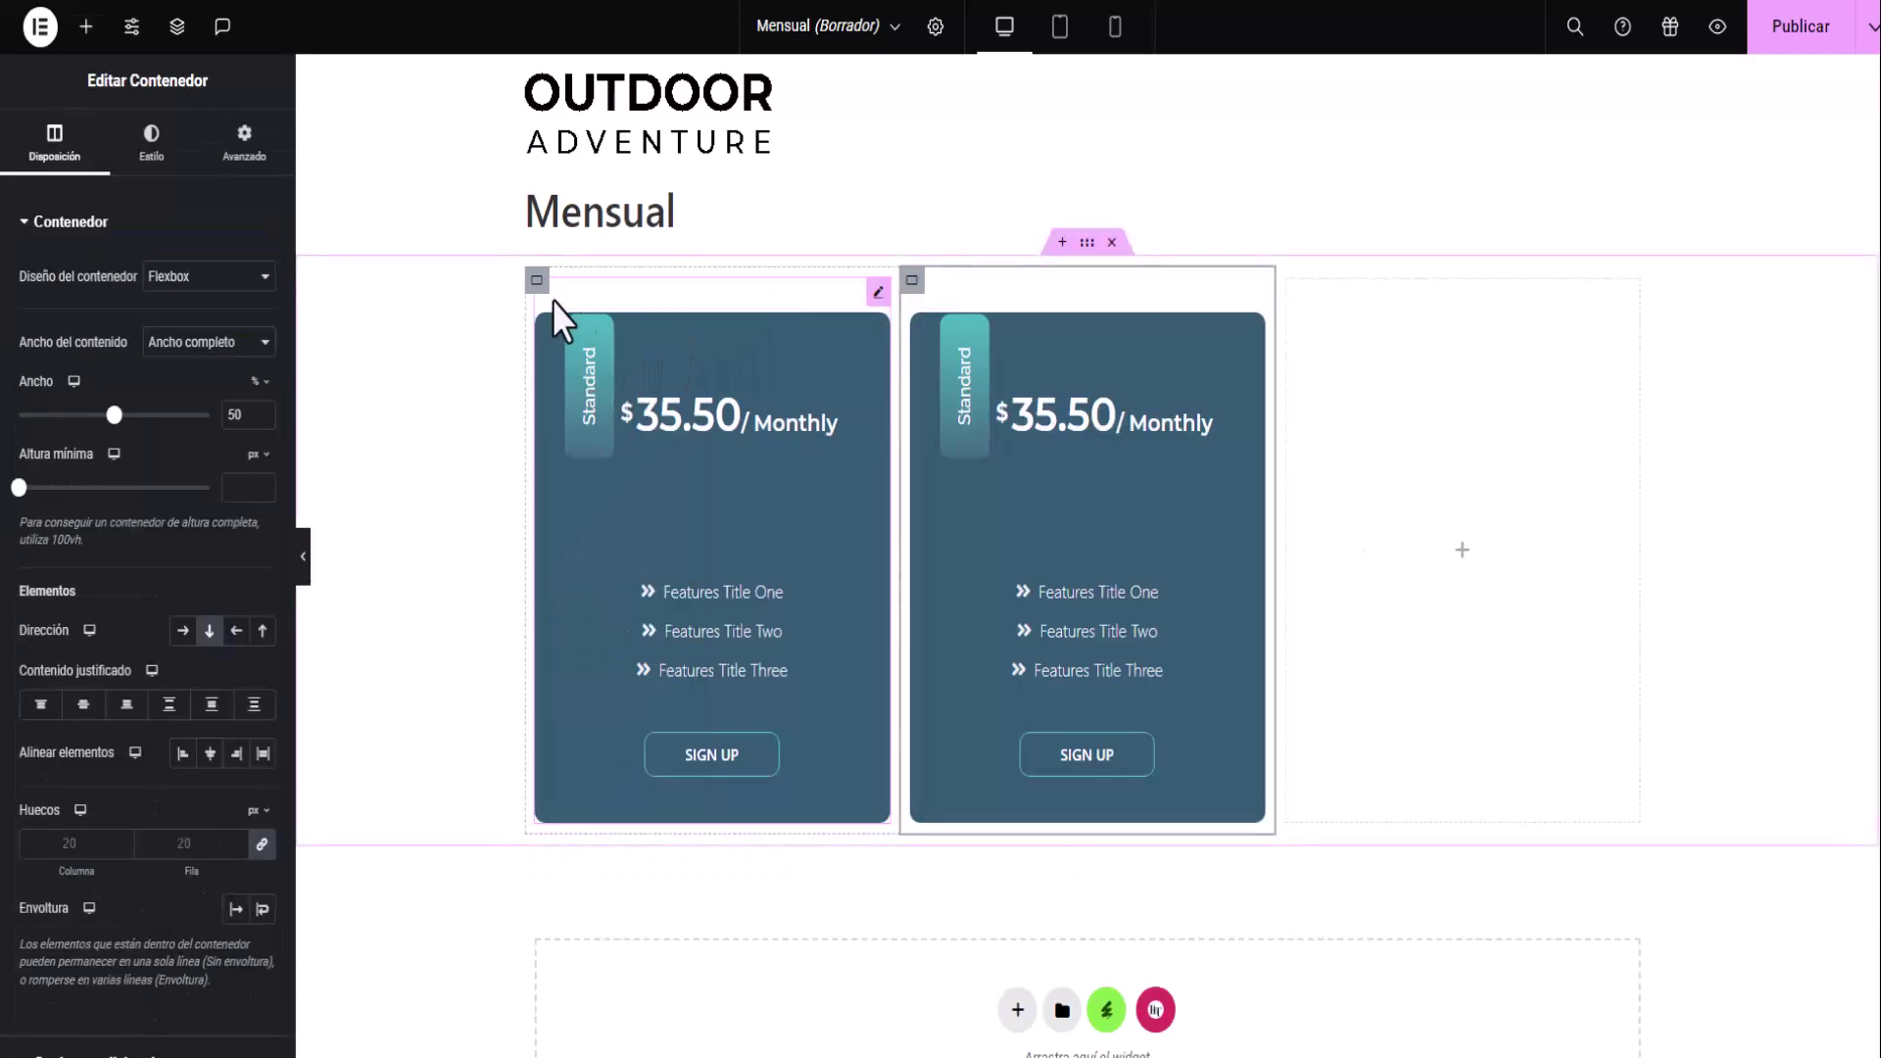
pyautogui.rightClick(911, 280)
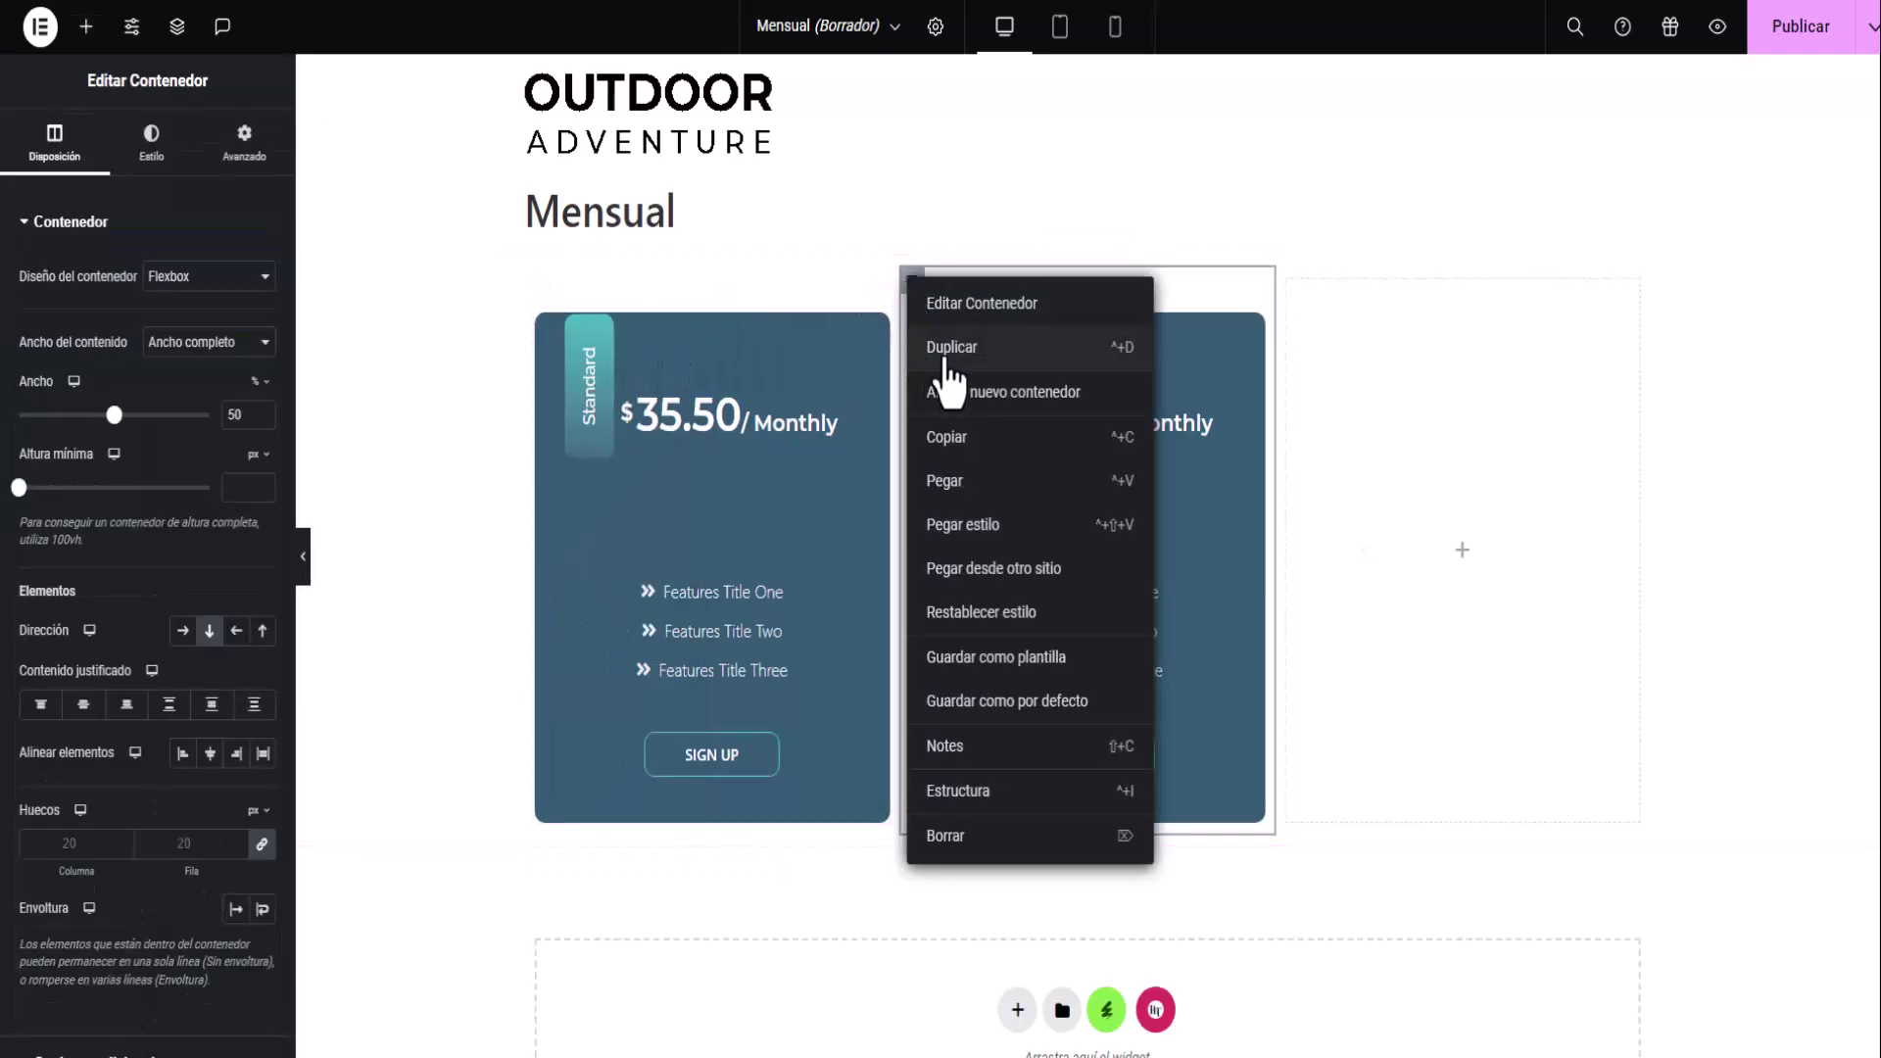
pyautogui.hotkey('ctrl', 'd')
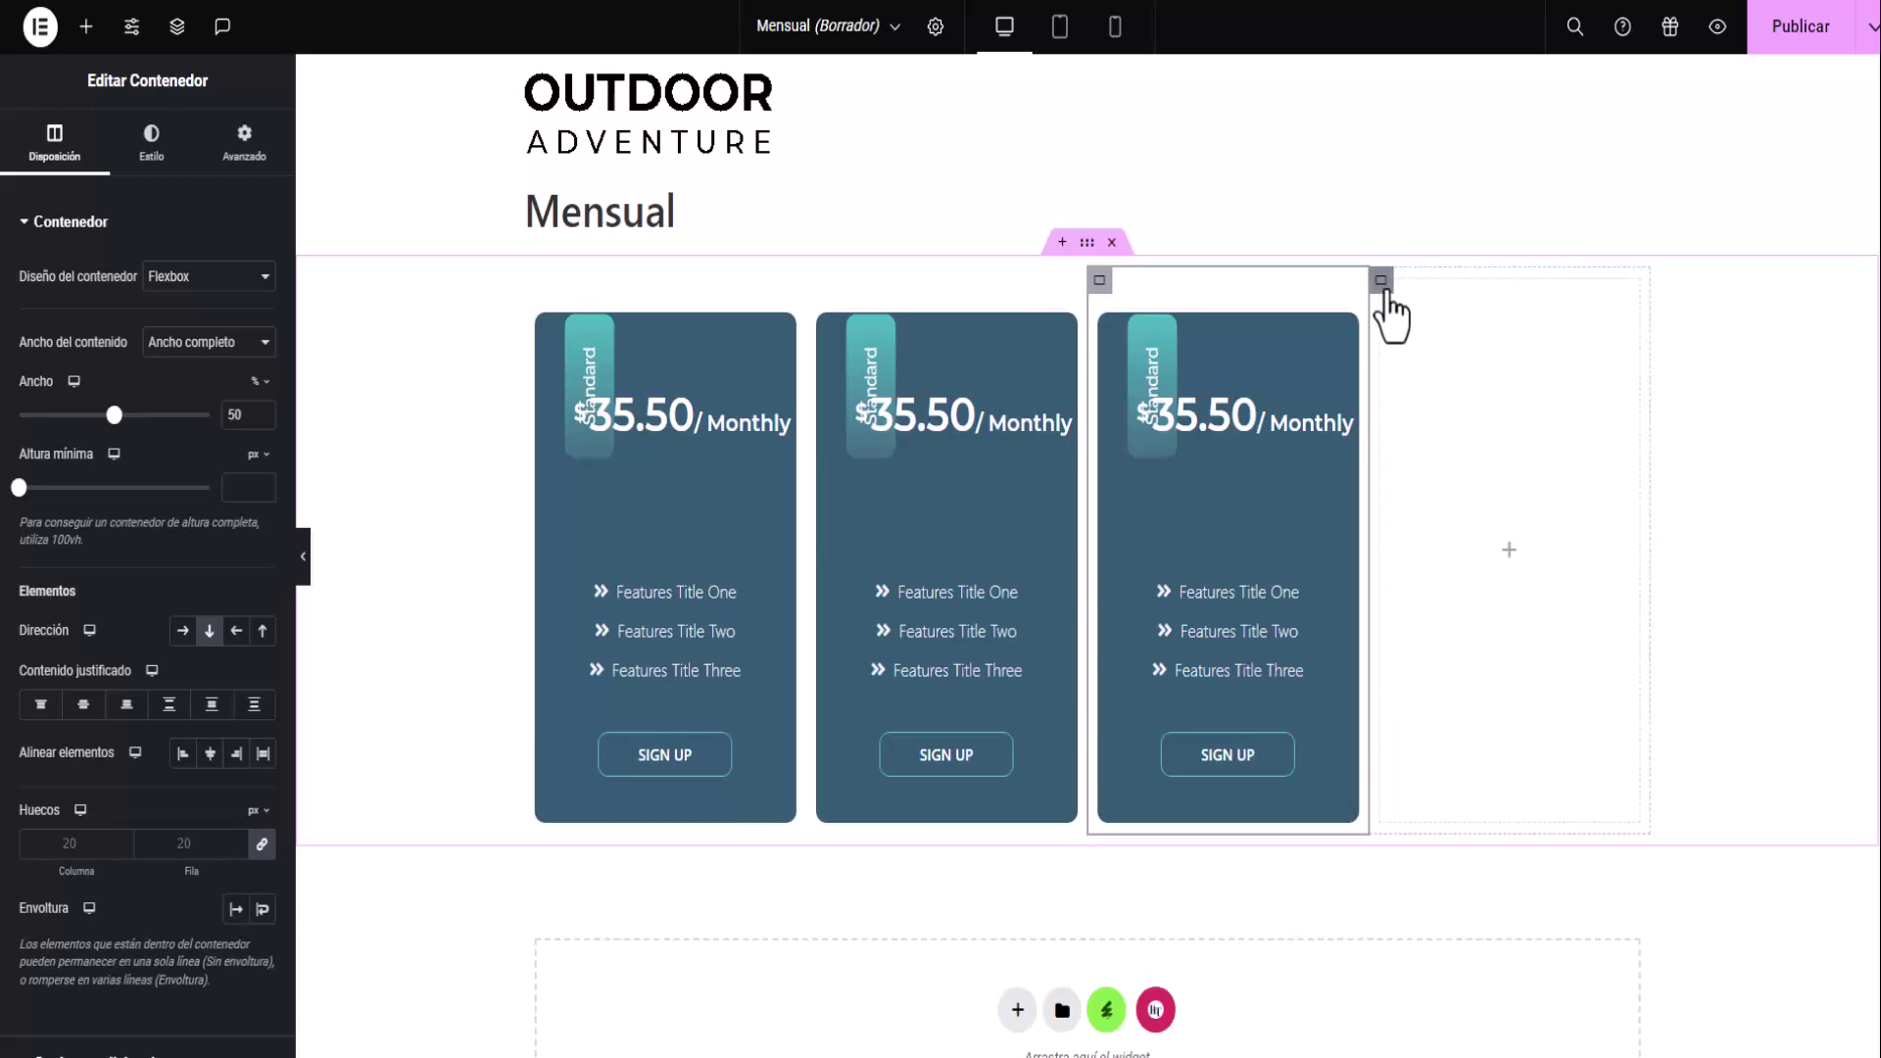
pyautogui.rightClick(1389, 288)
pyautogui.click(1438, 849)
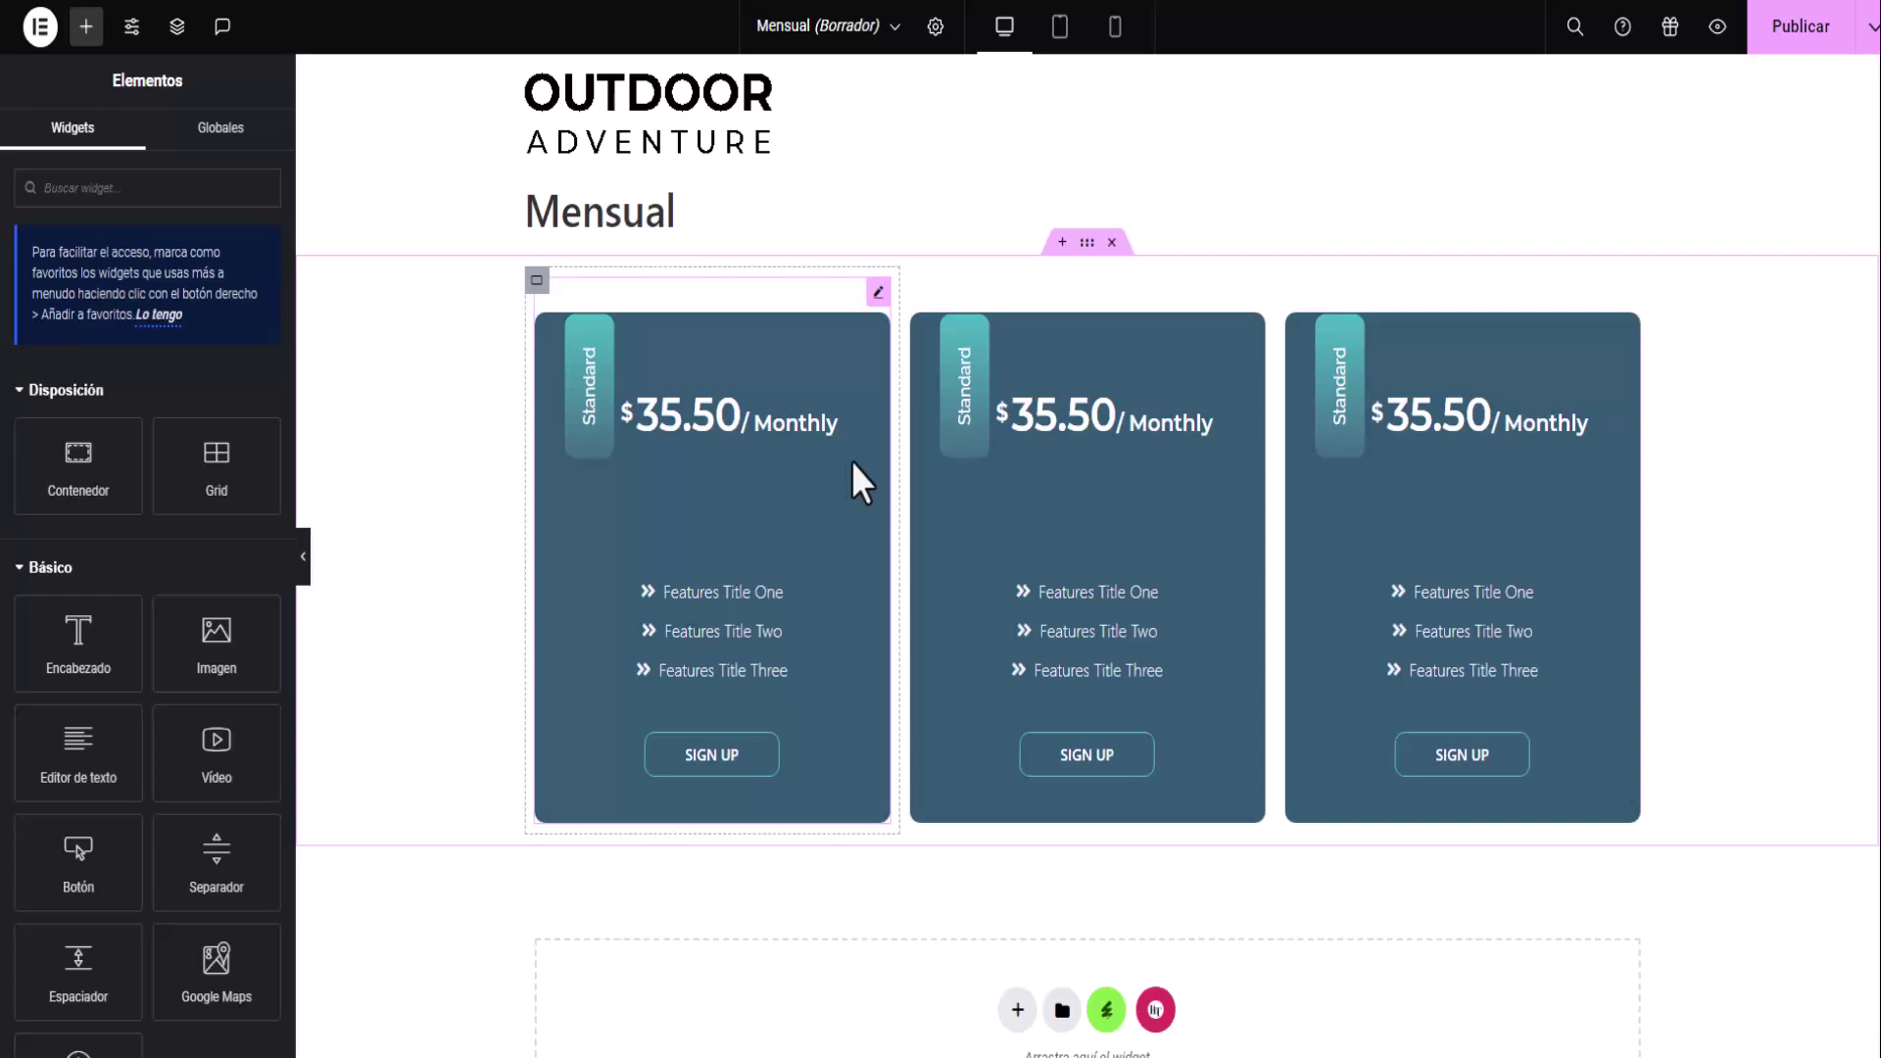
# Open the first pricing table for editing and try layout styles Nine, Eight, Six and Five on it.
pyautogui.click(878, 292)
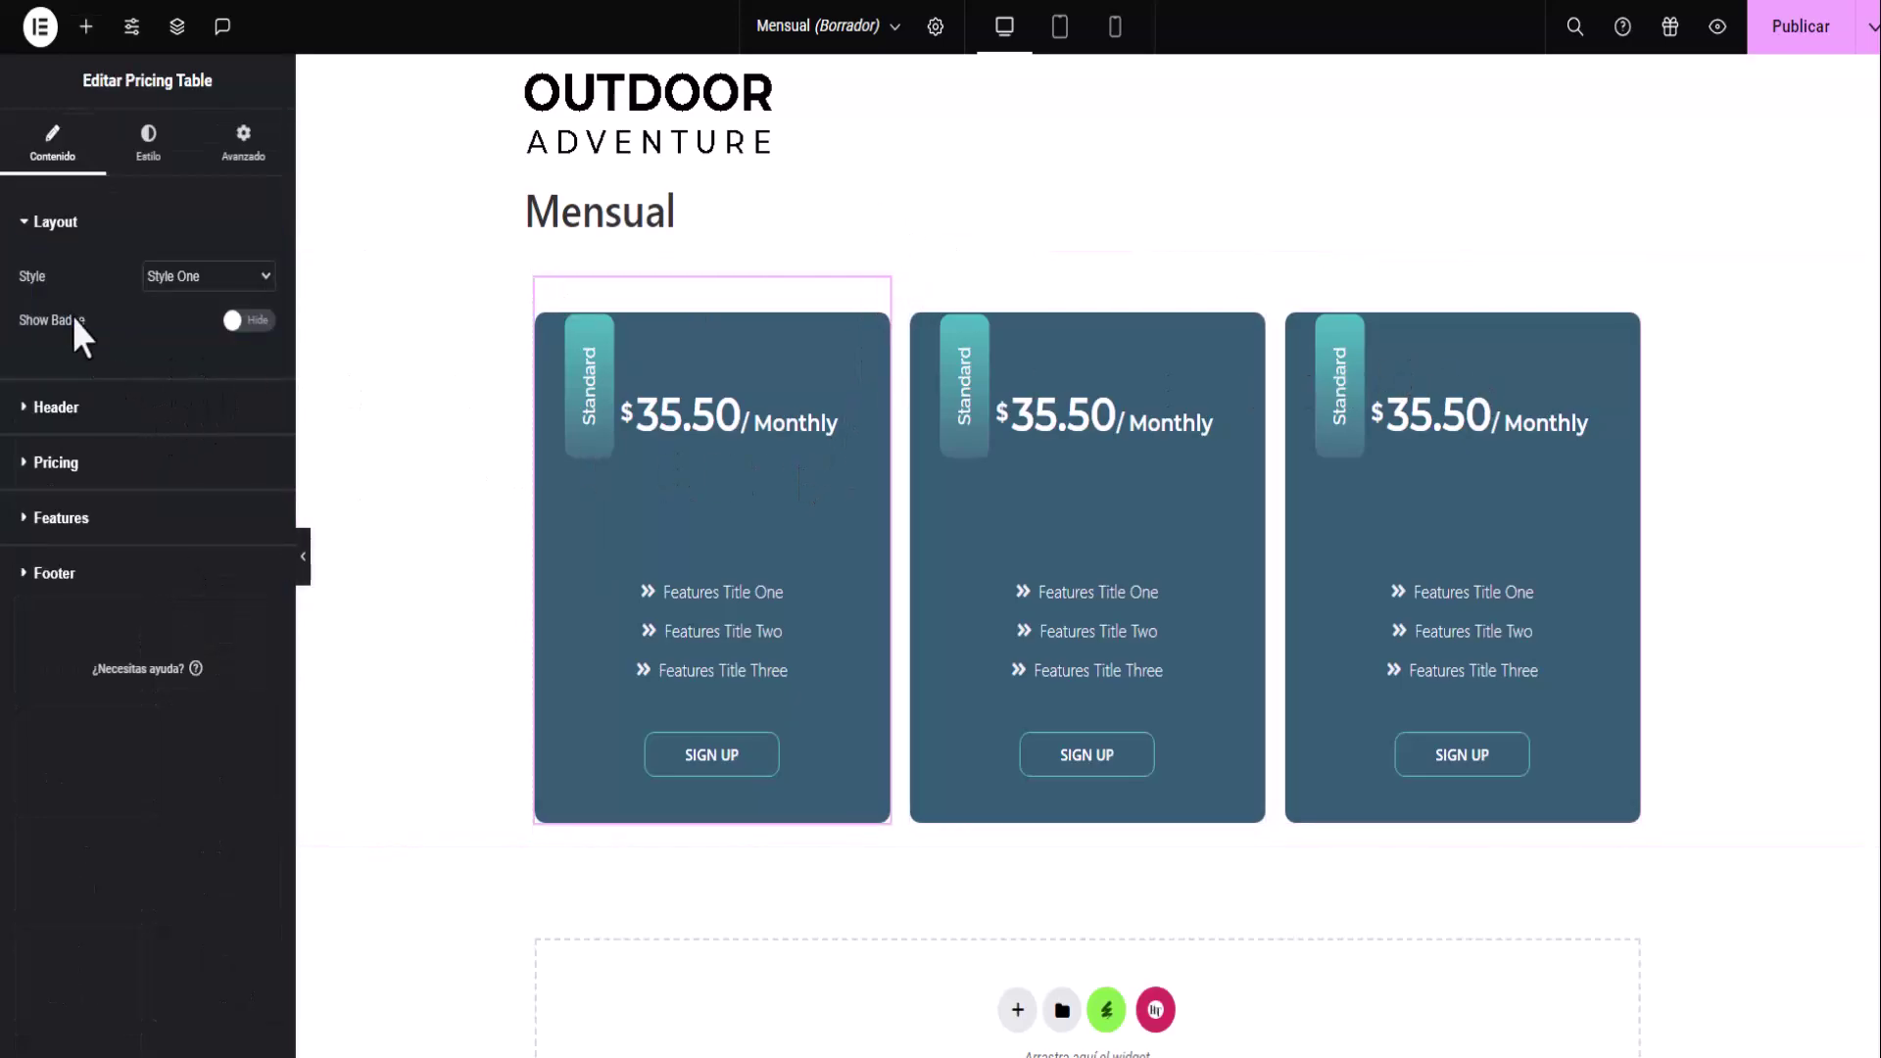
pyautogui.click(165, 277)
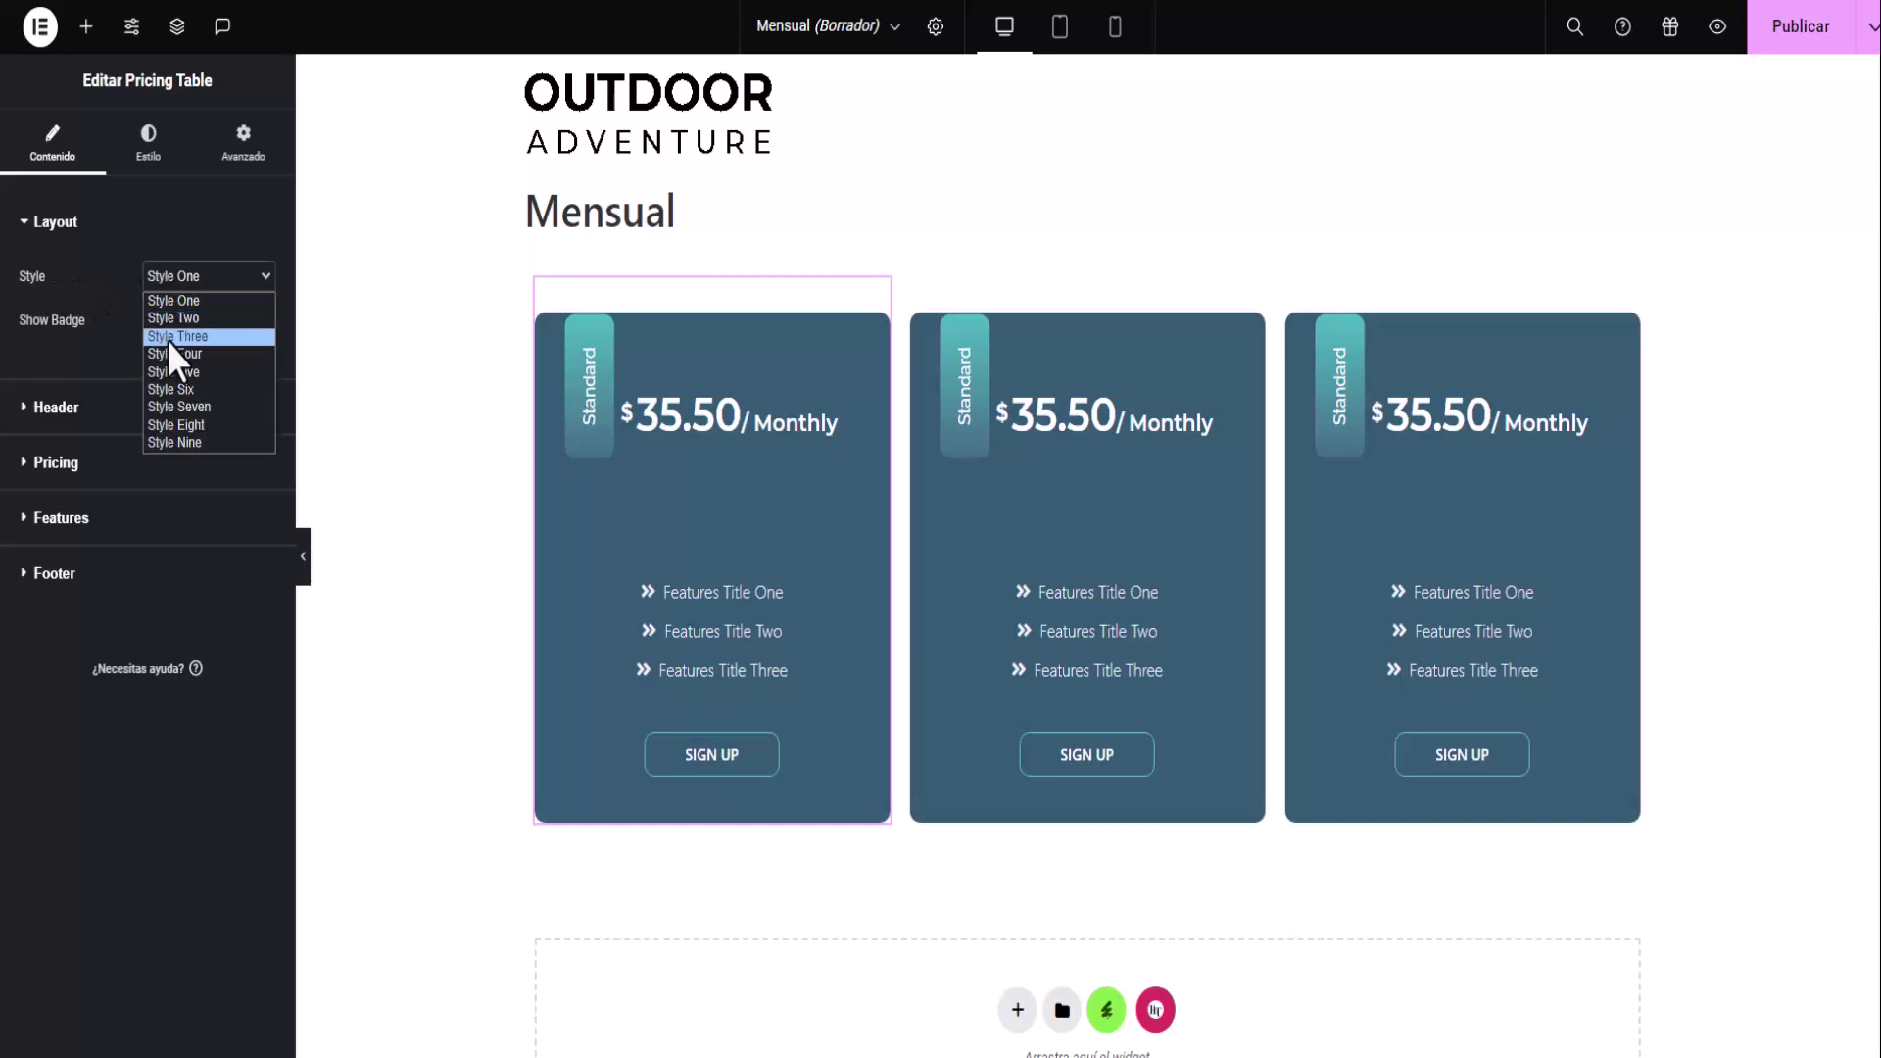
pyautogui.click(175, 443)
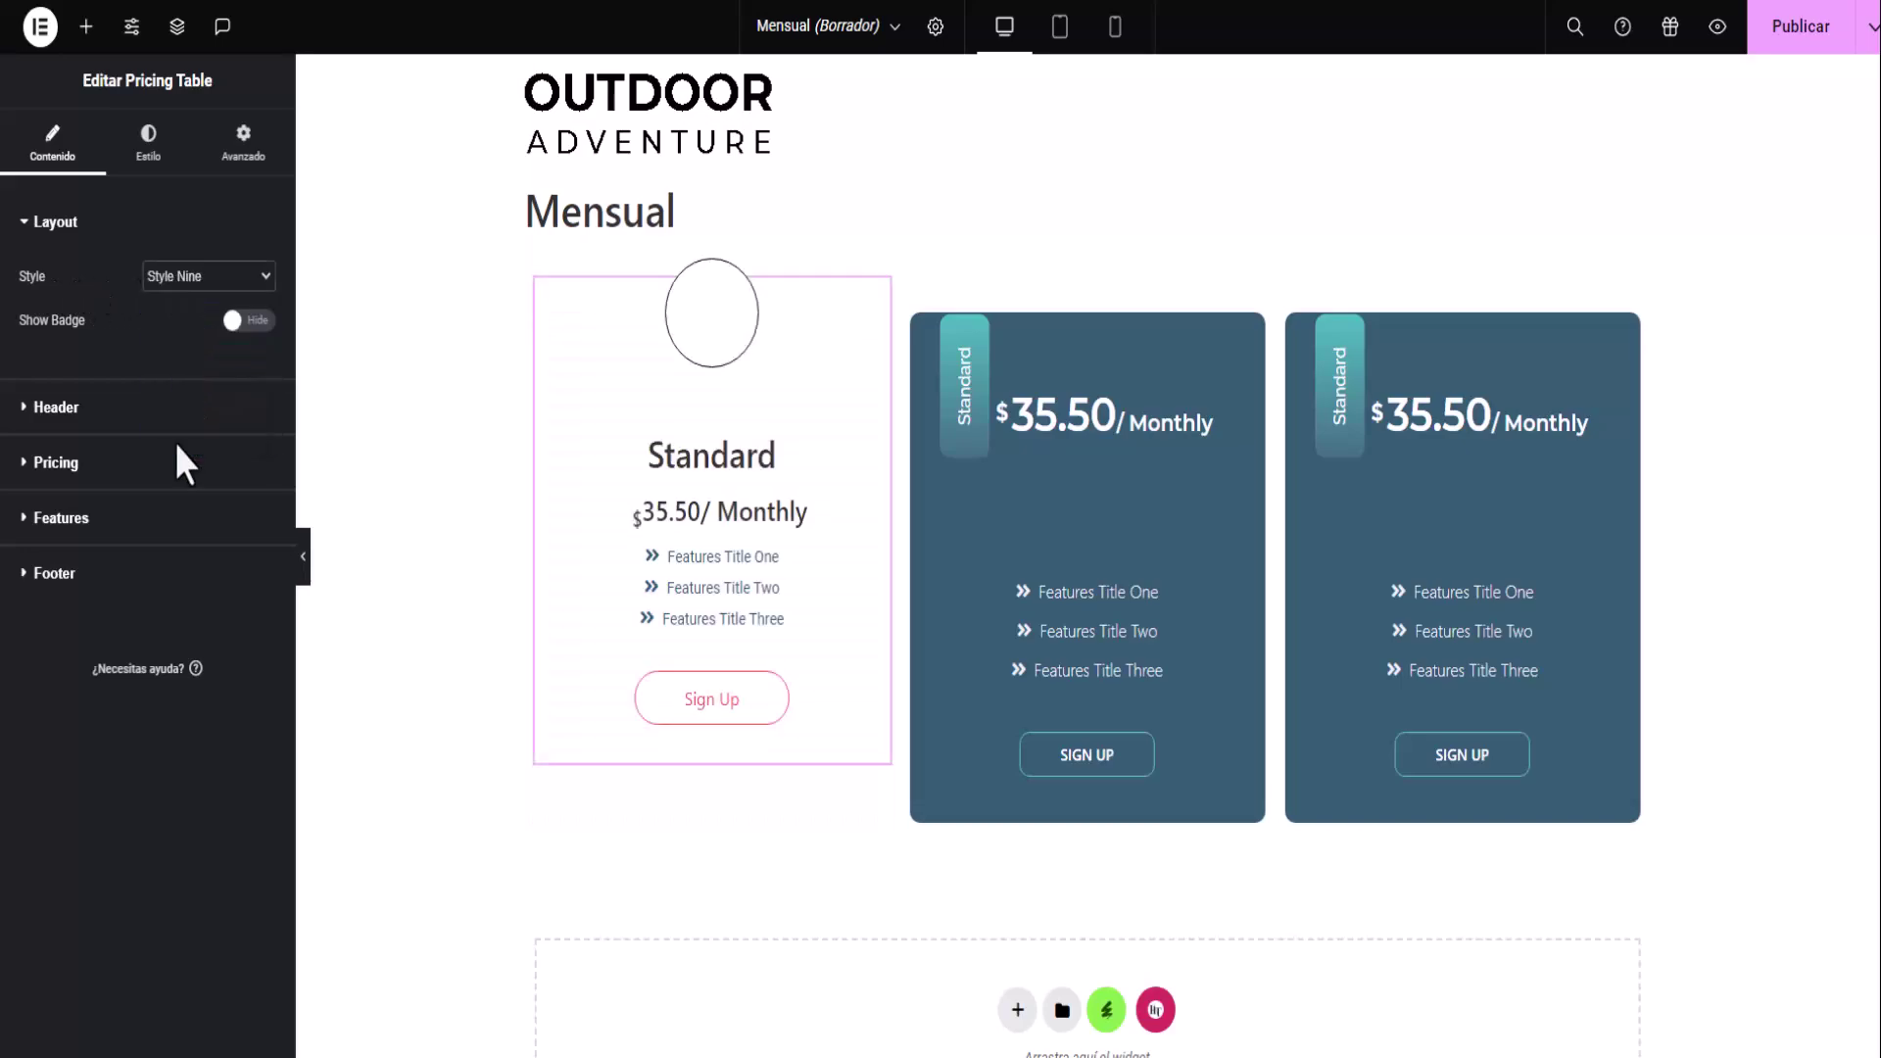
pyautogui.click(182, 284)
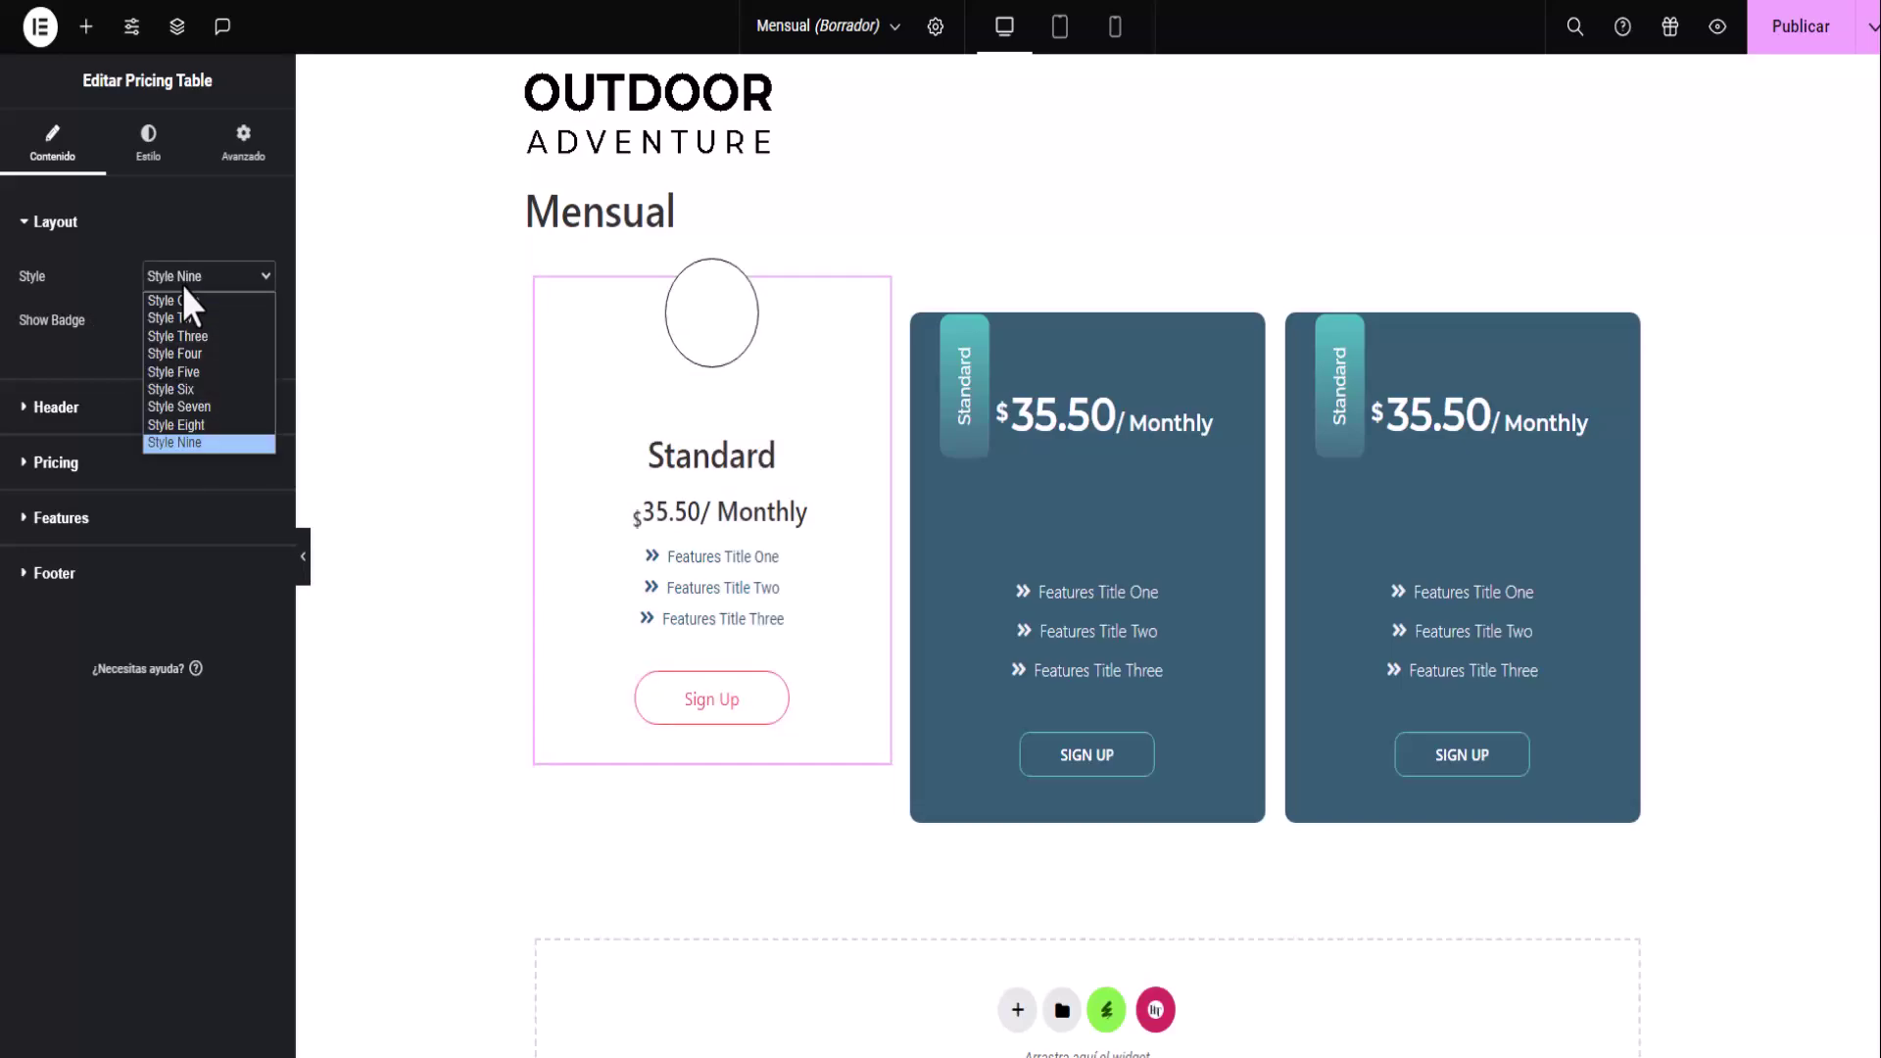
pyautogui.click(190, 424)
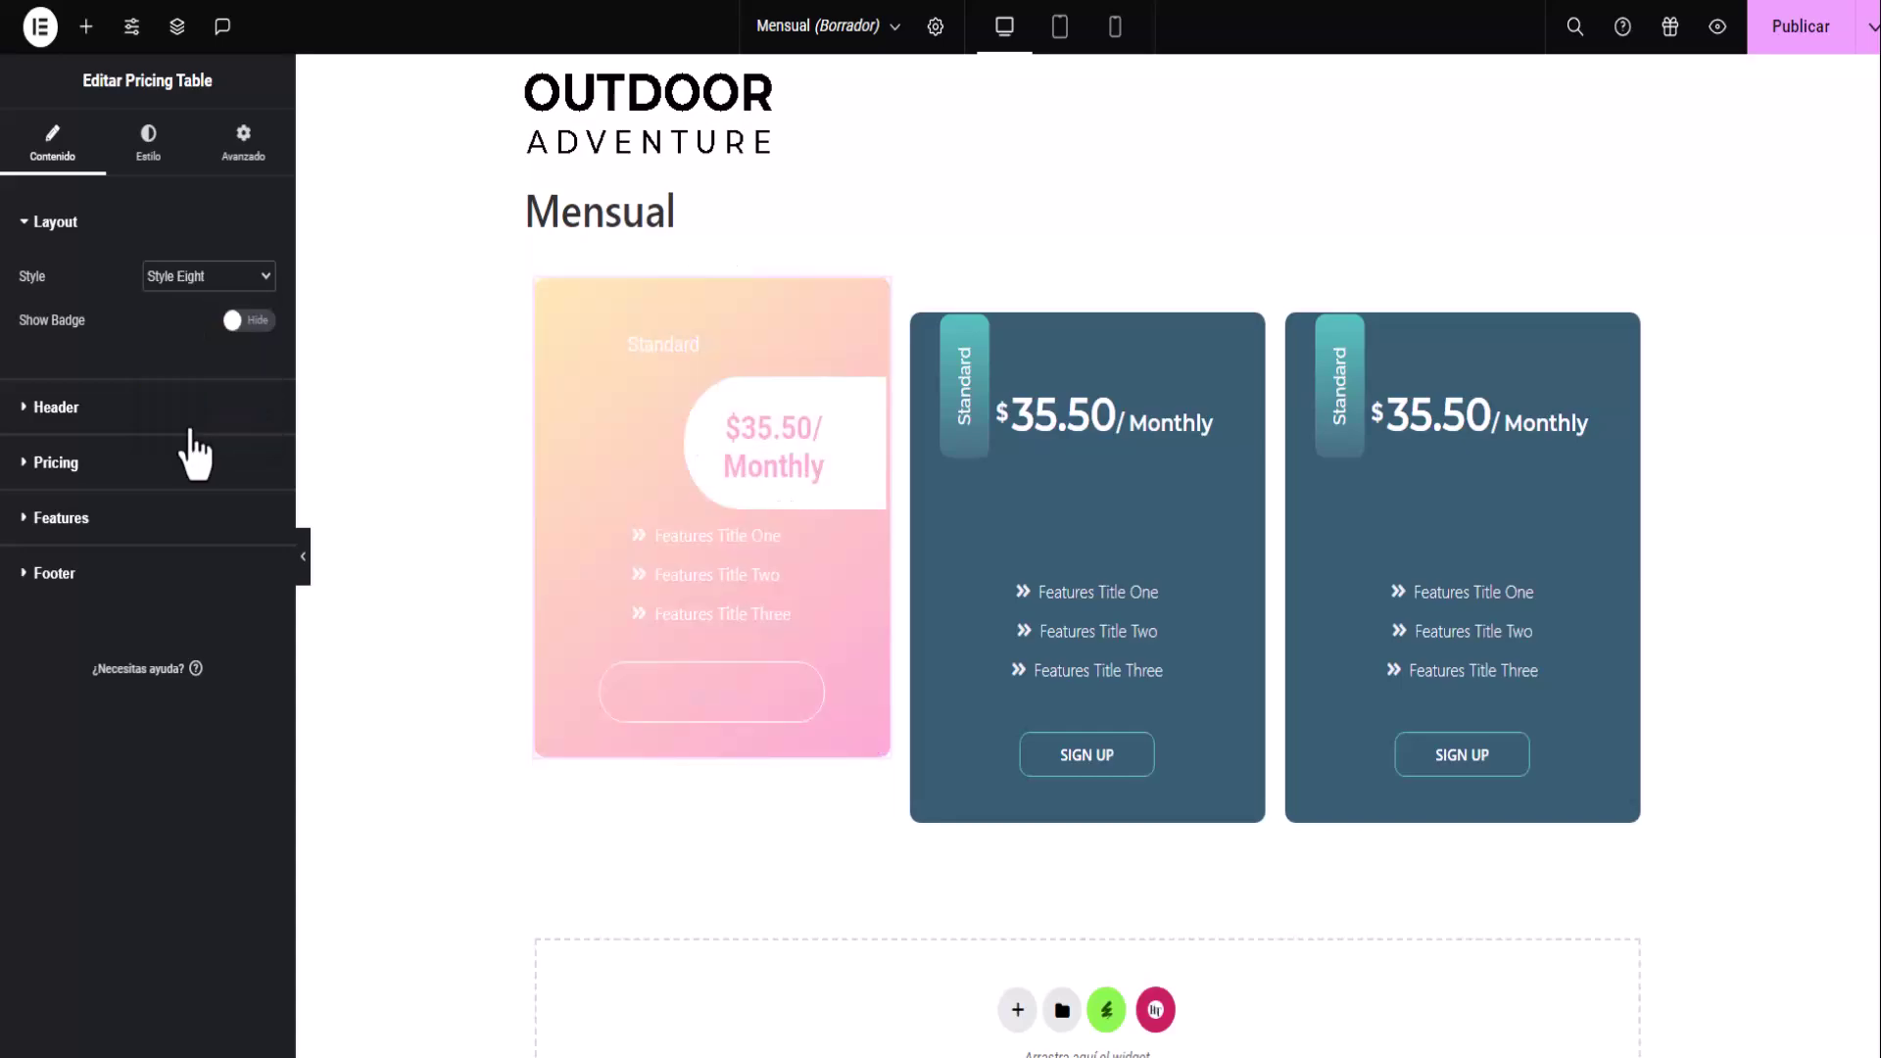
pyautogui.click(184, 275)
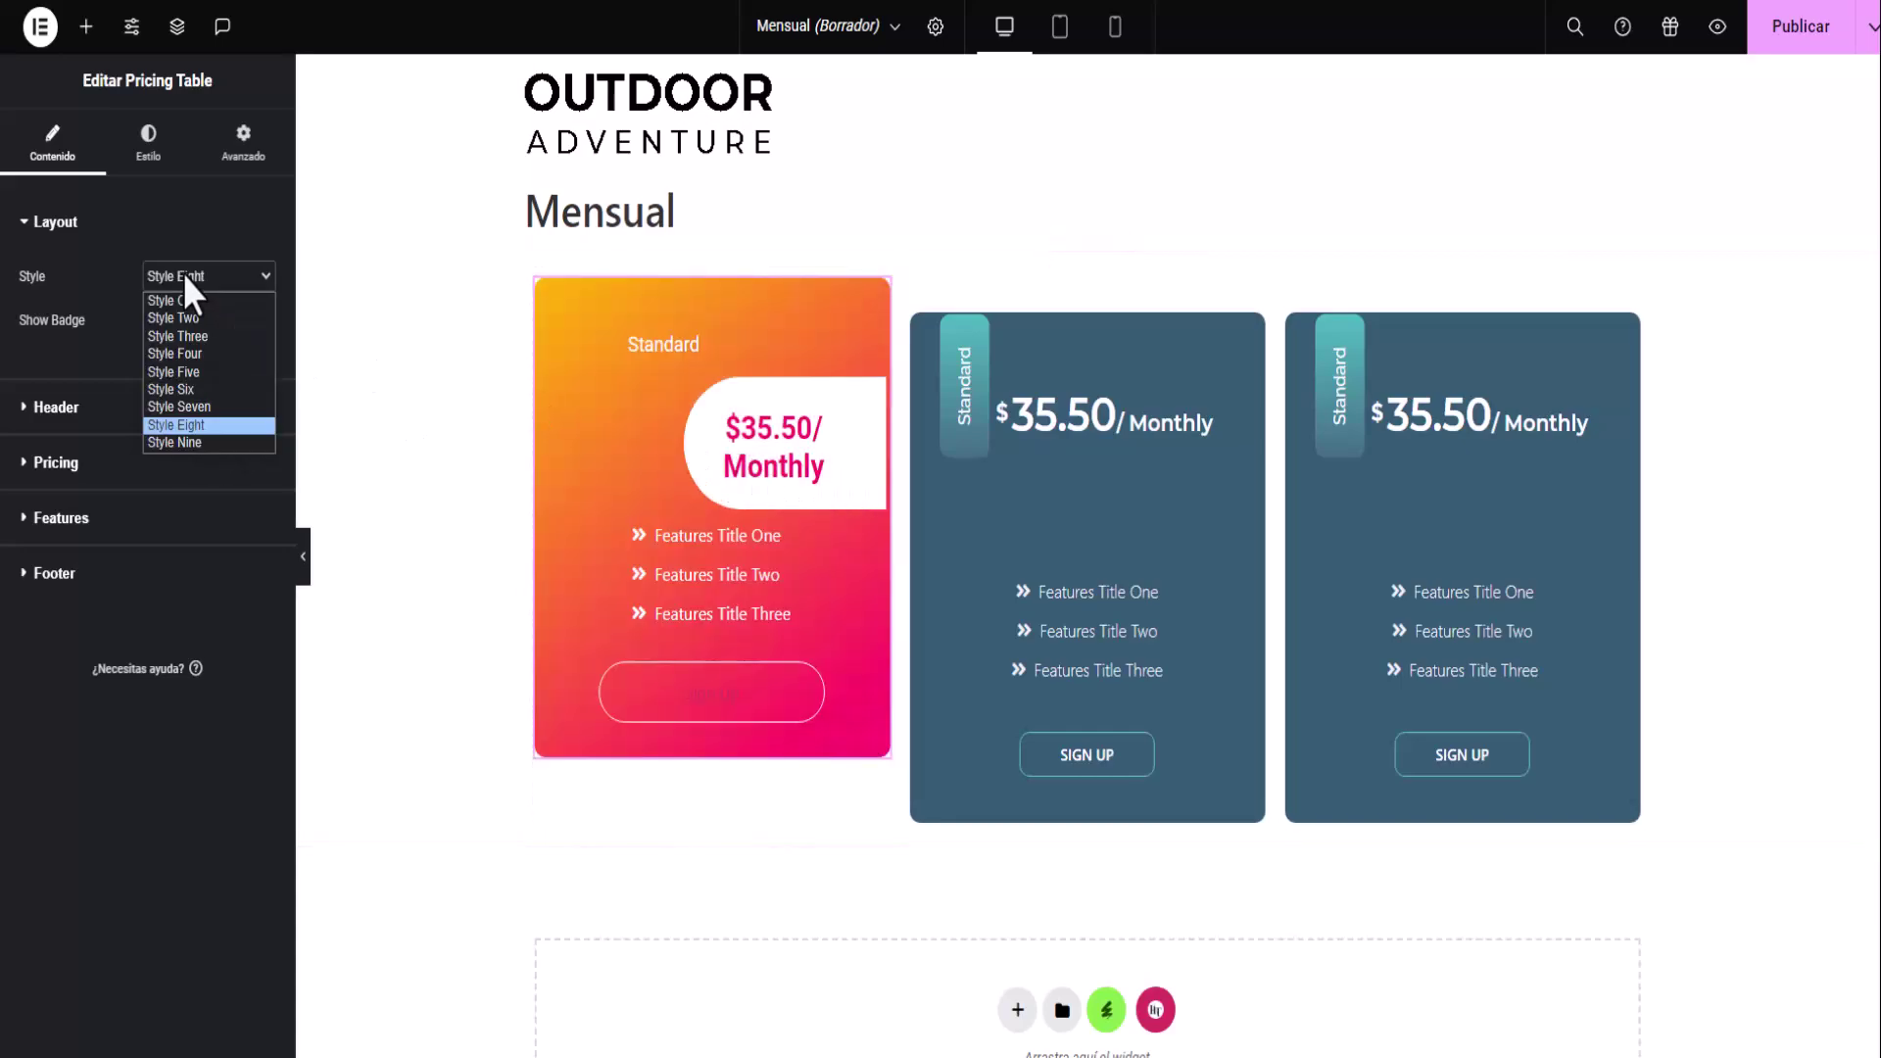
pyautogui.click(190, 392)
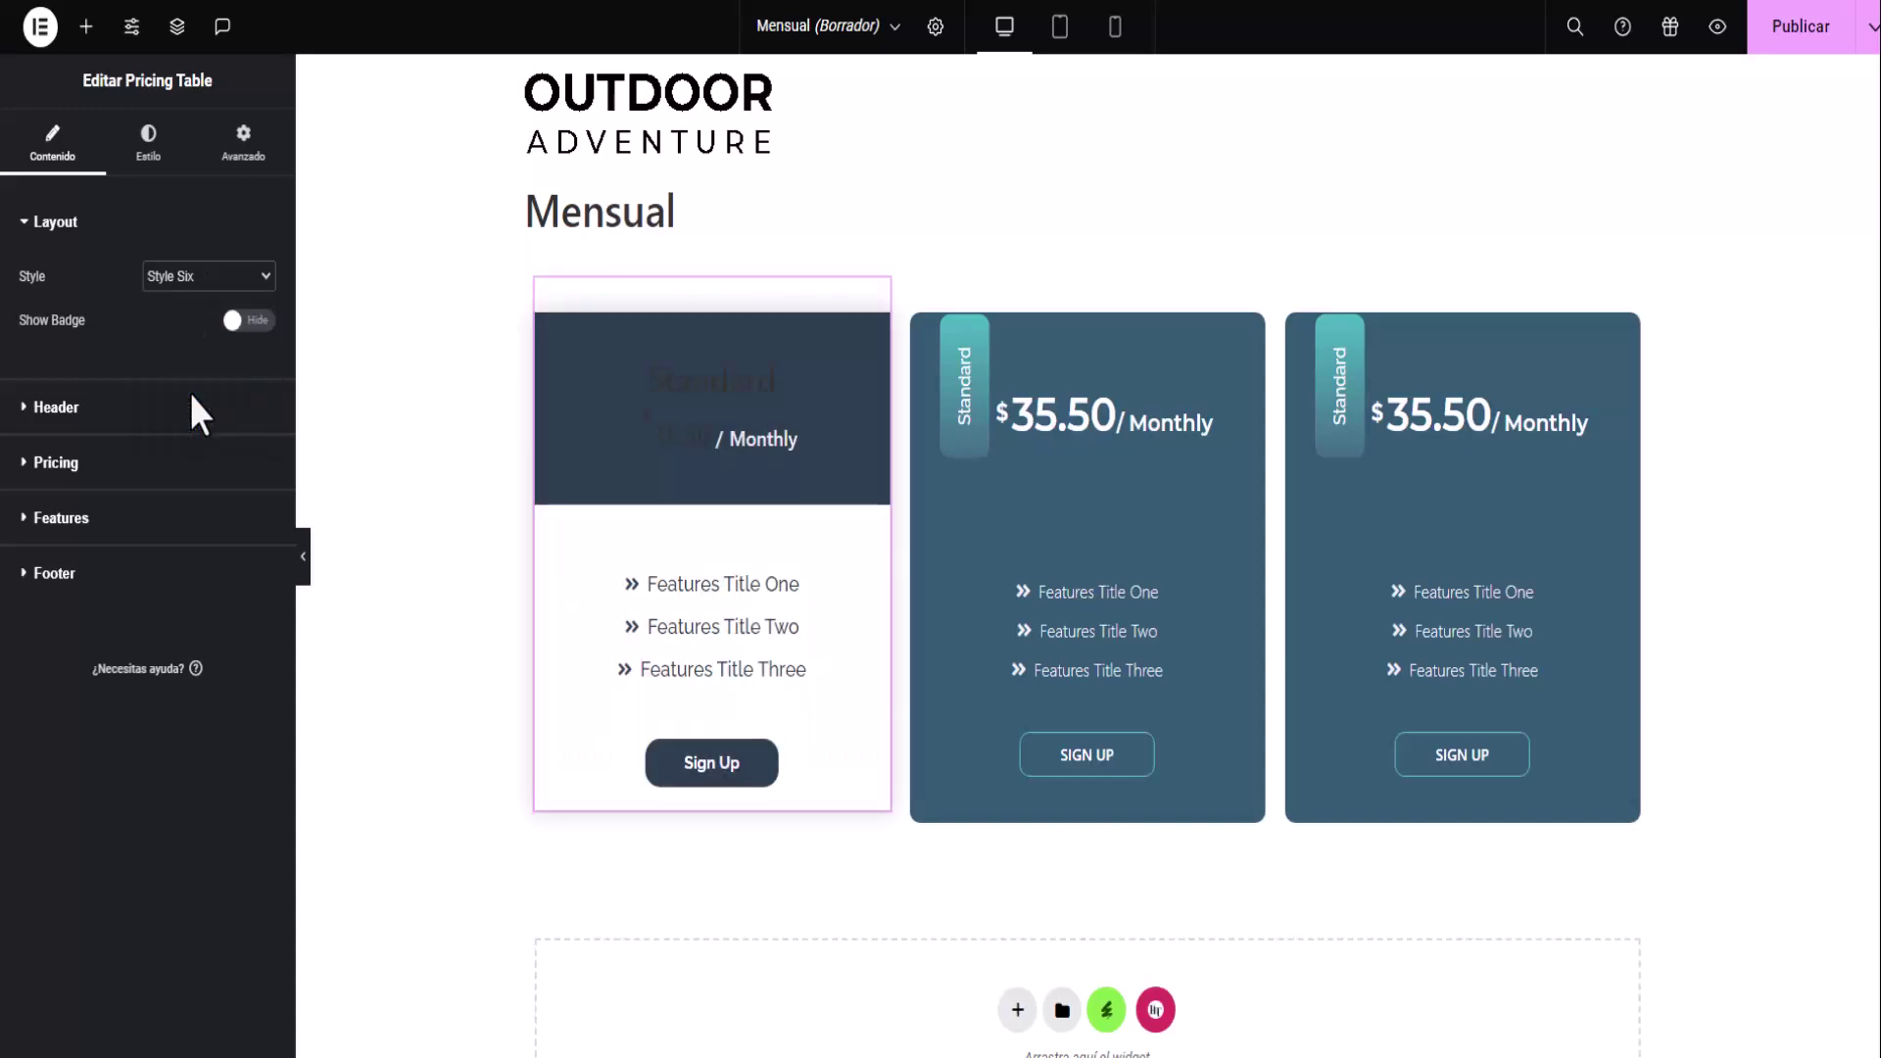
pyautogui.click(181, 274)
pyautogui.click(175, 372)
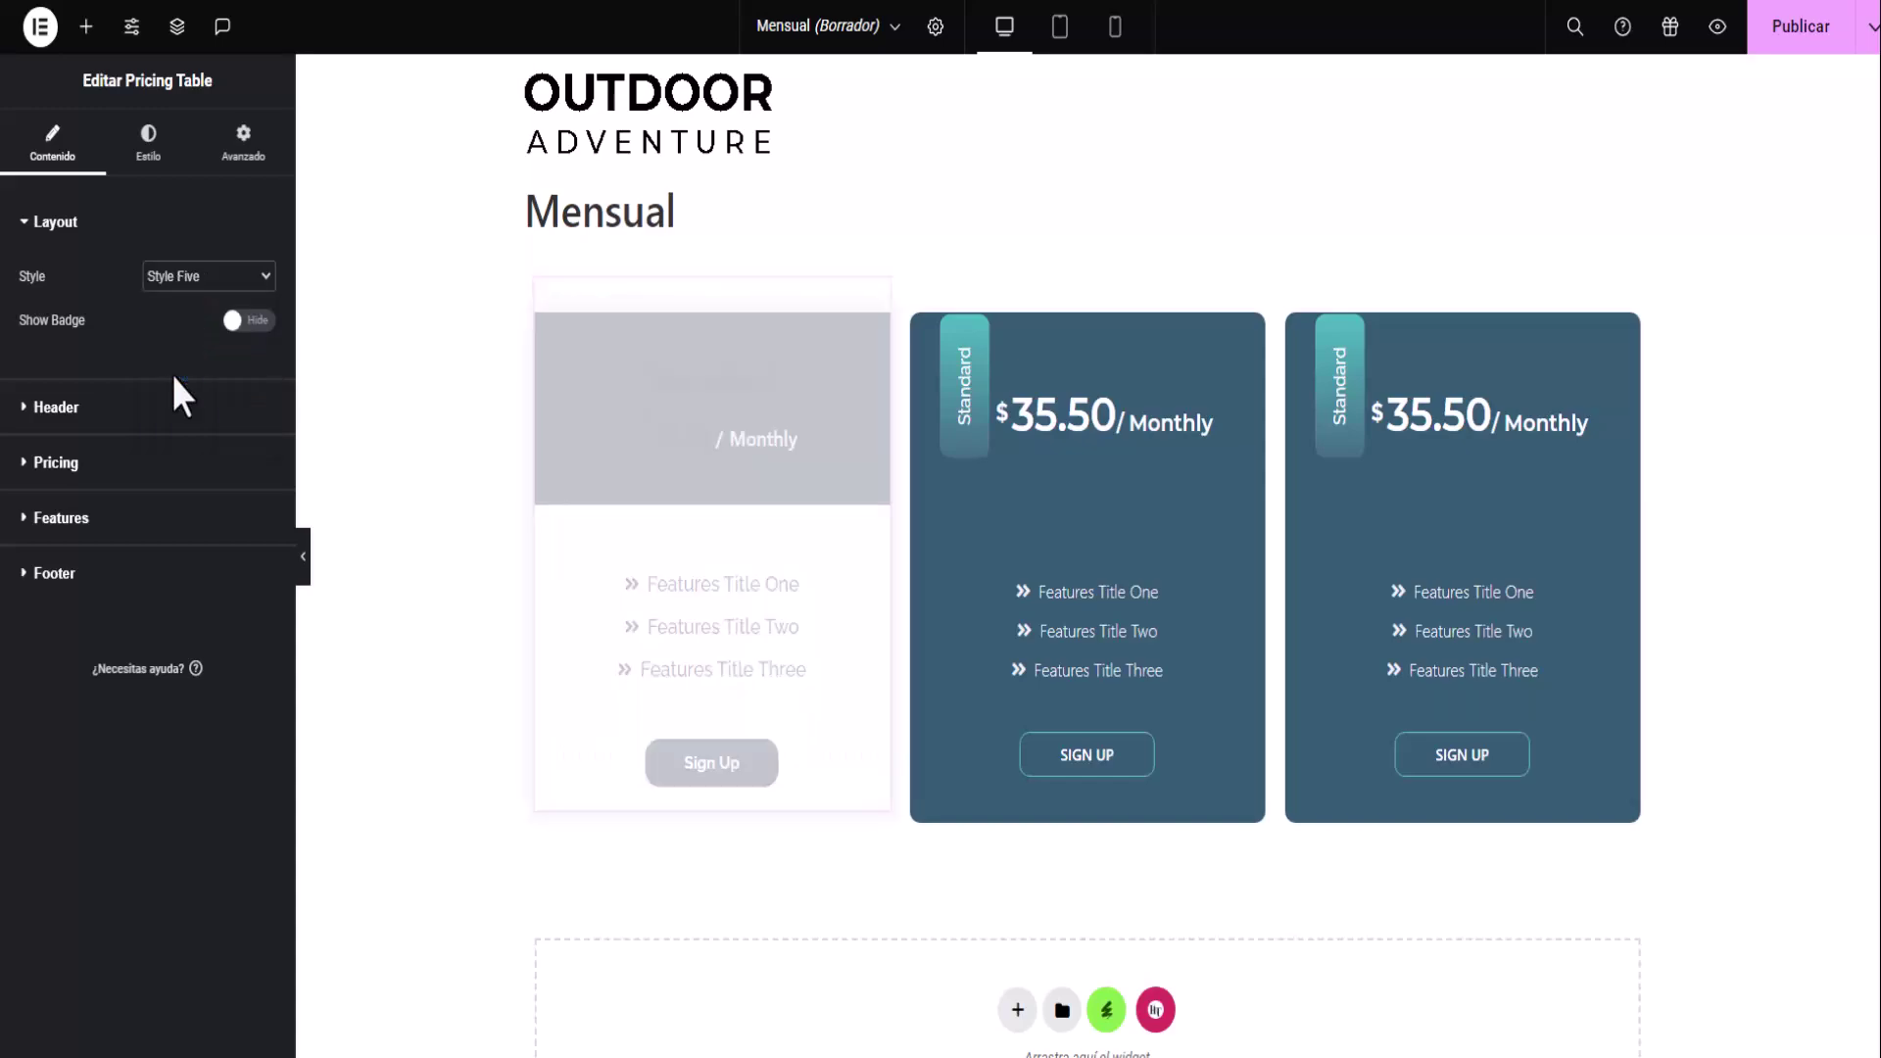
# Try layout styles Four, Three and Two on the first pricing table, and restore Style One.
pyautogui.click(186, 274)
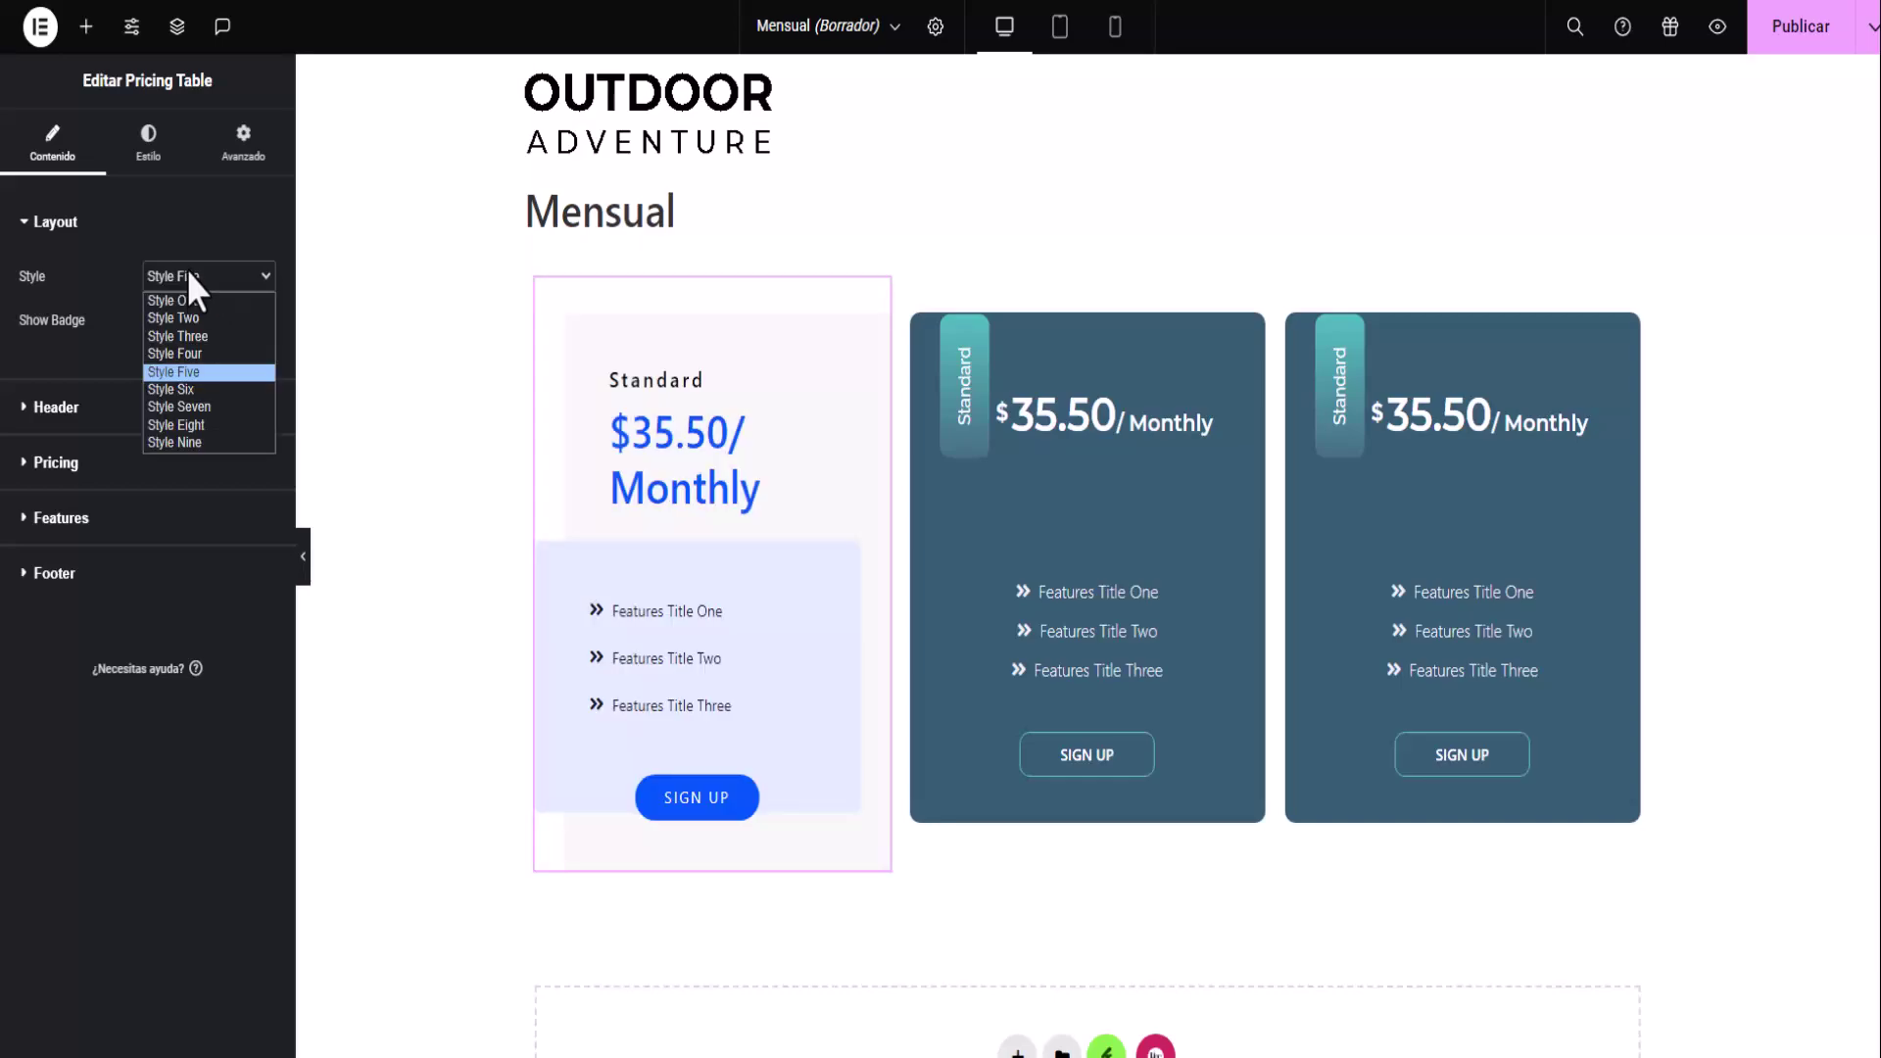
pyautogui.click(190, 354)
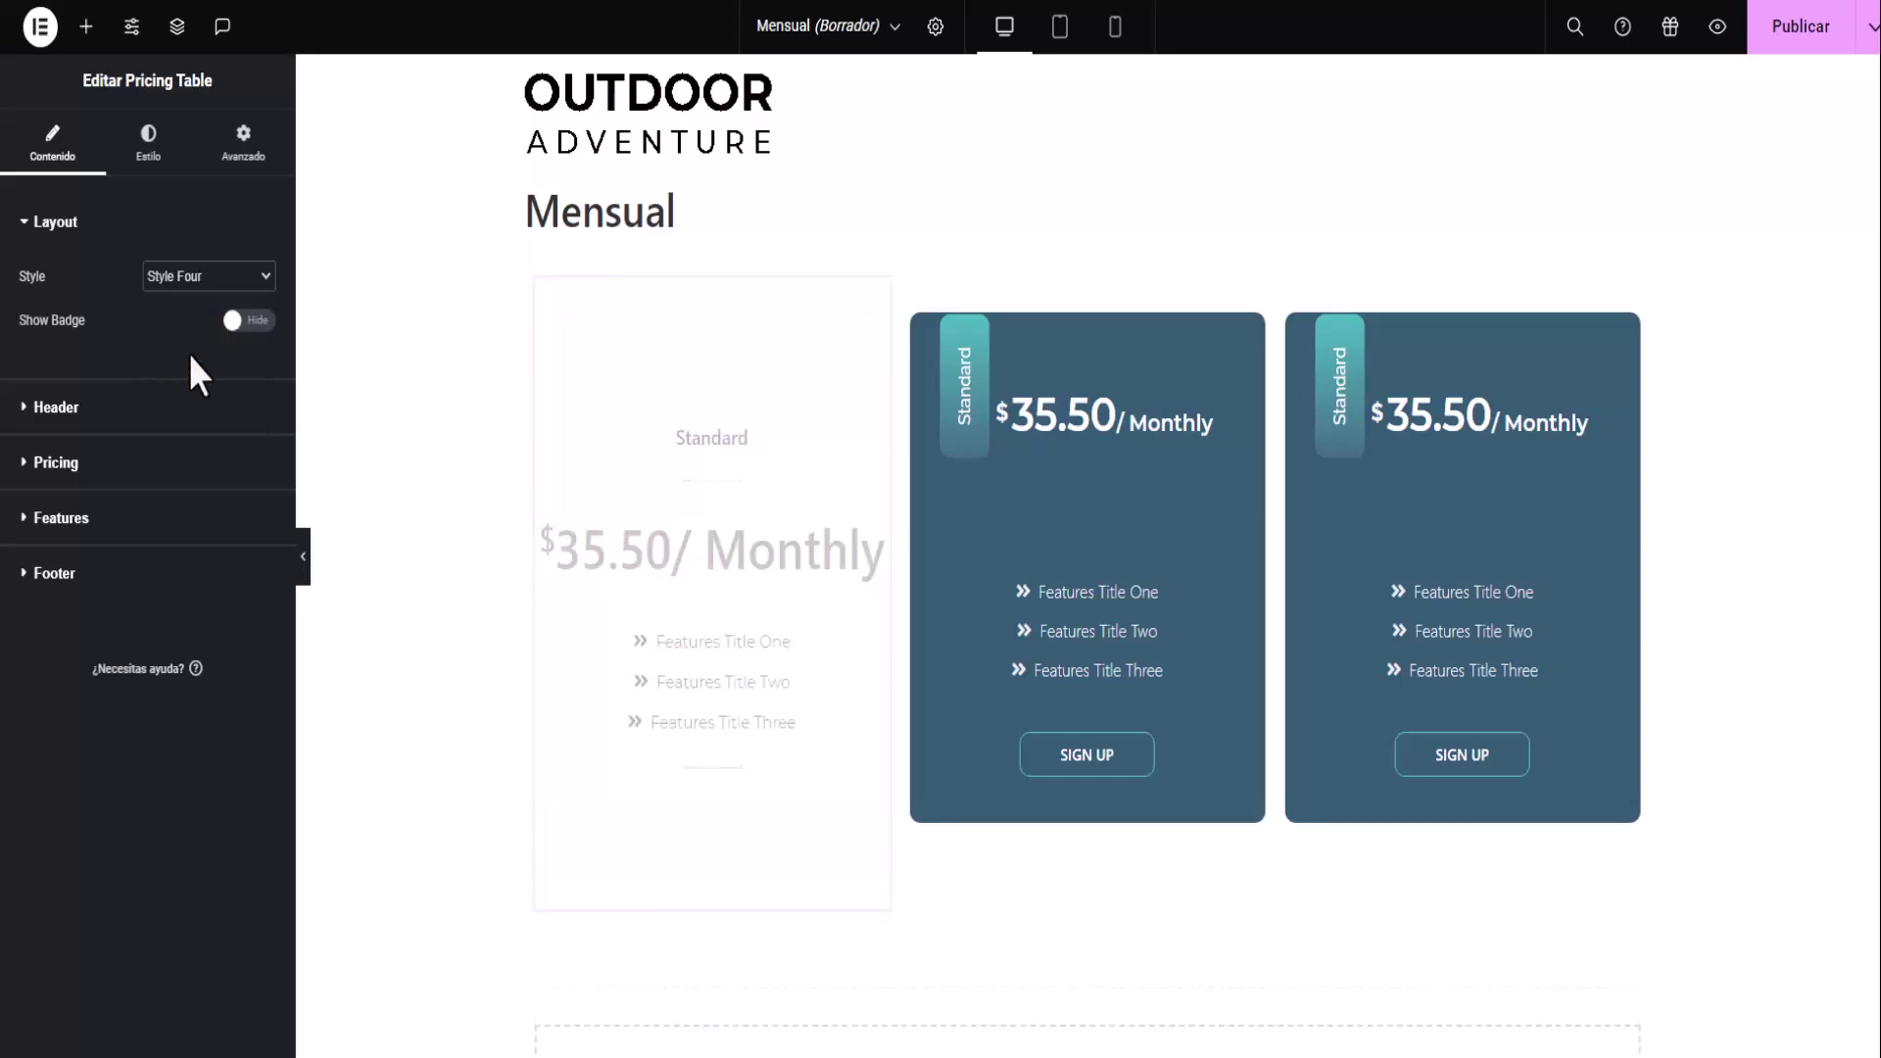
pyautogui.click(200, 279)
pyautogui.click(190, 339)
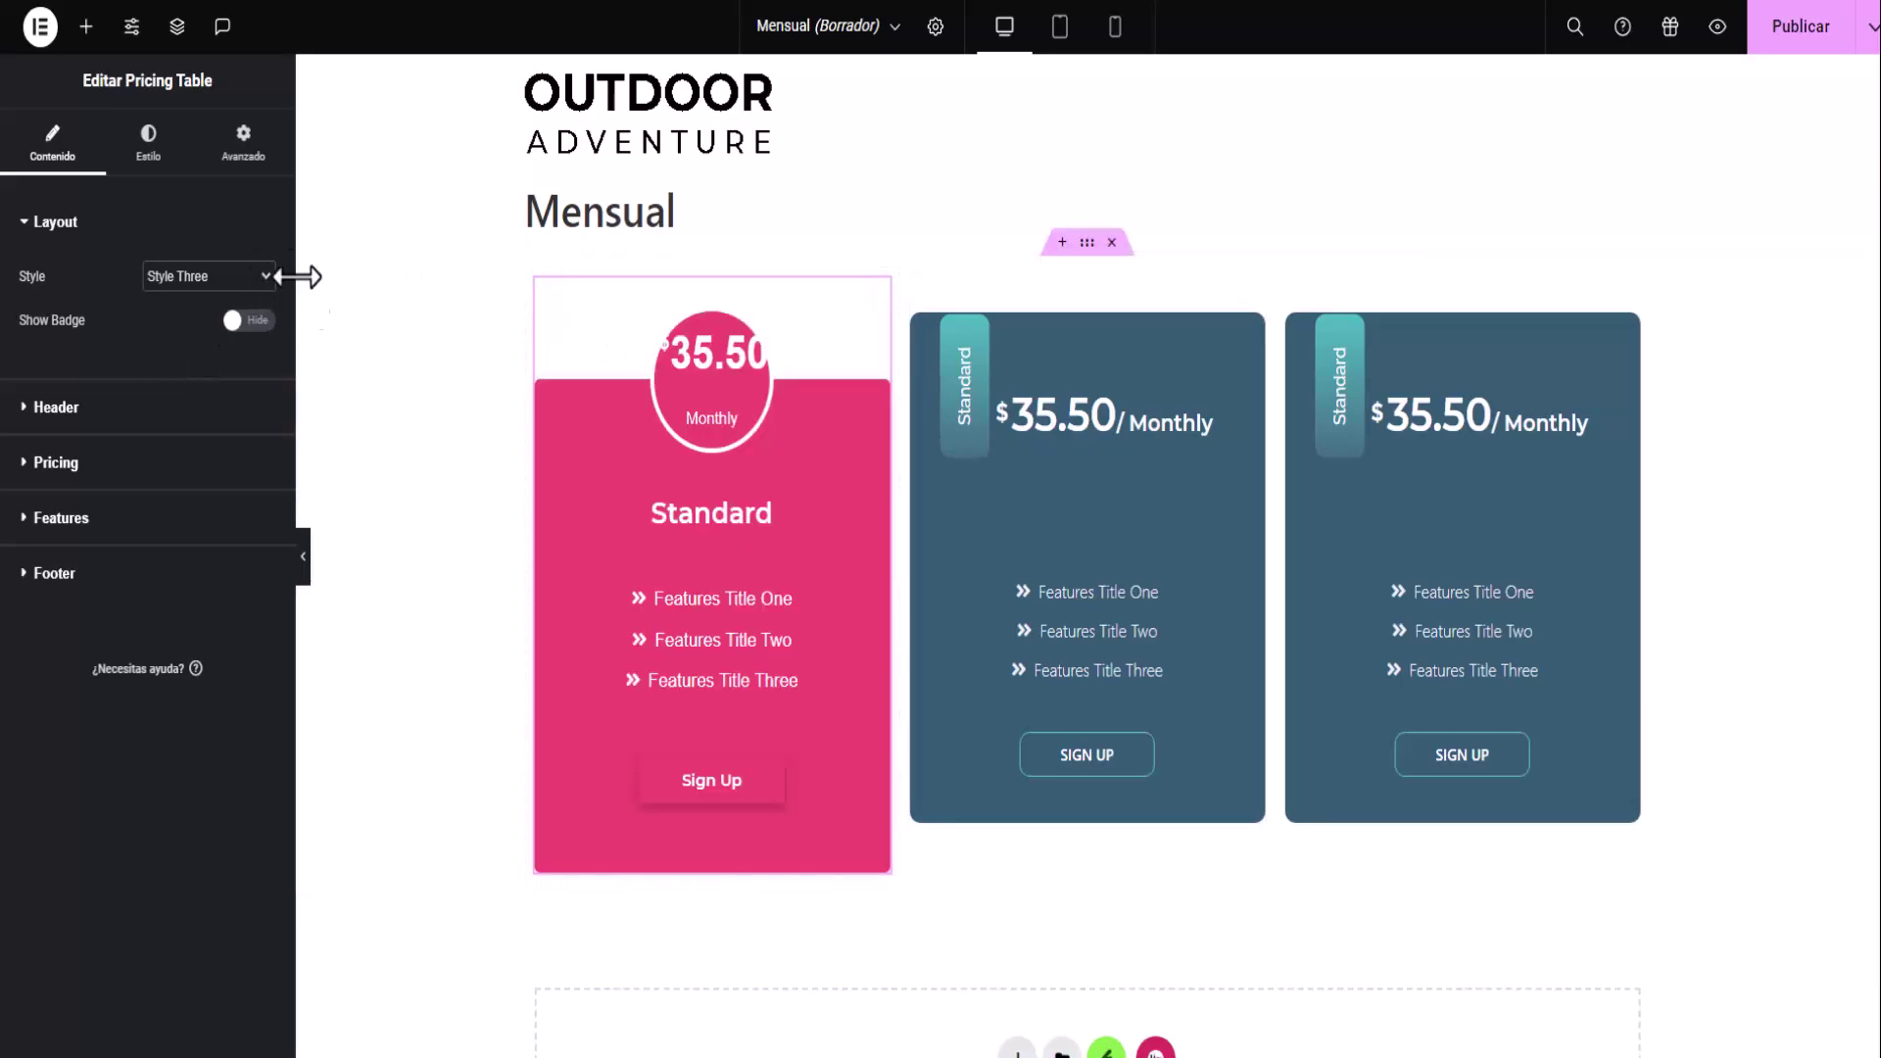
pyautogui.click(232, 274)
pyautogui.click(208, 322)
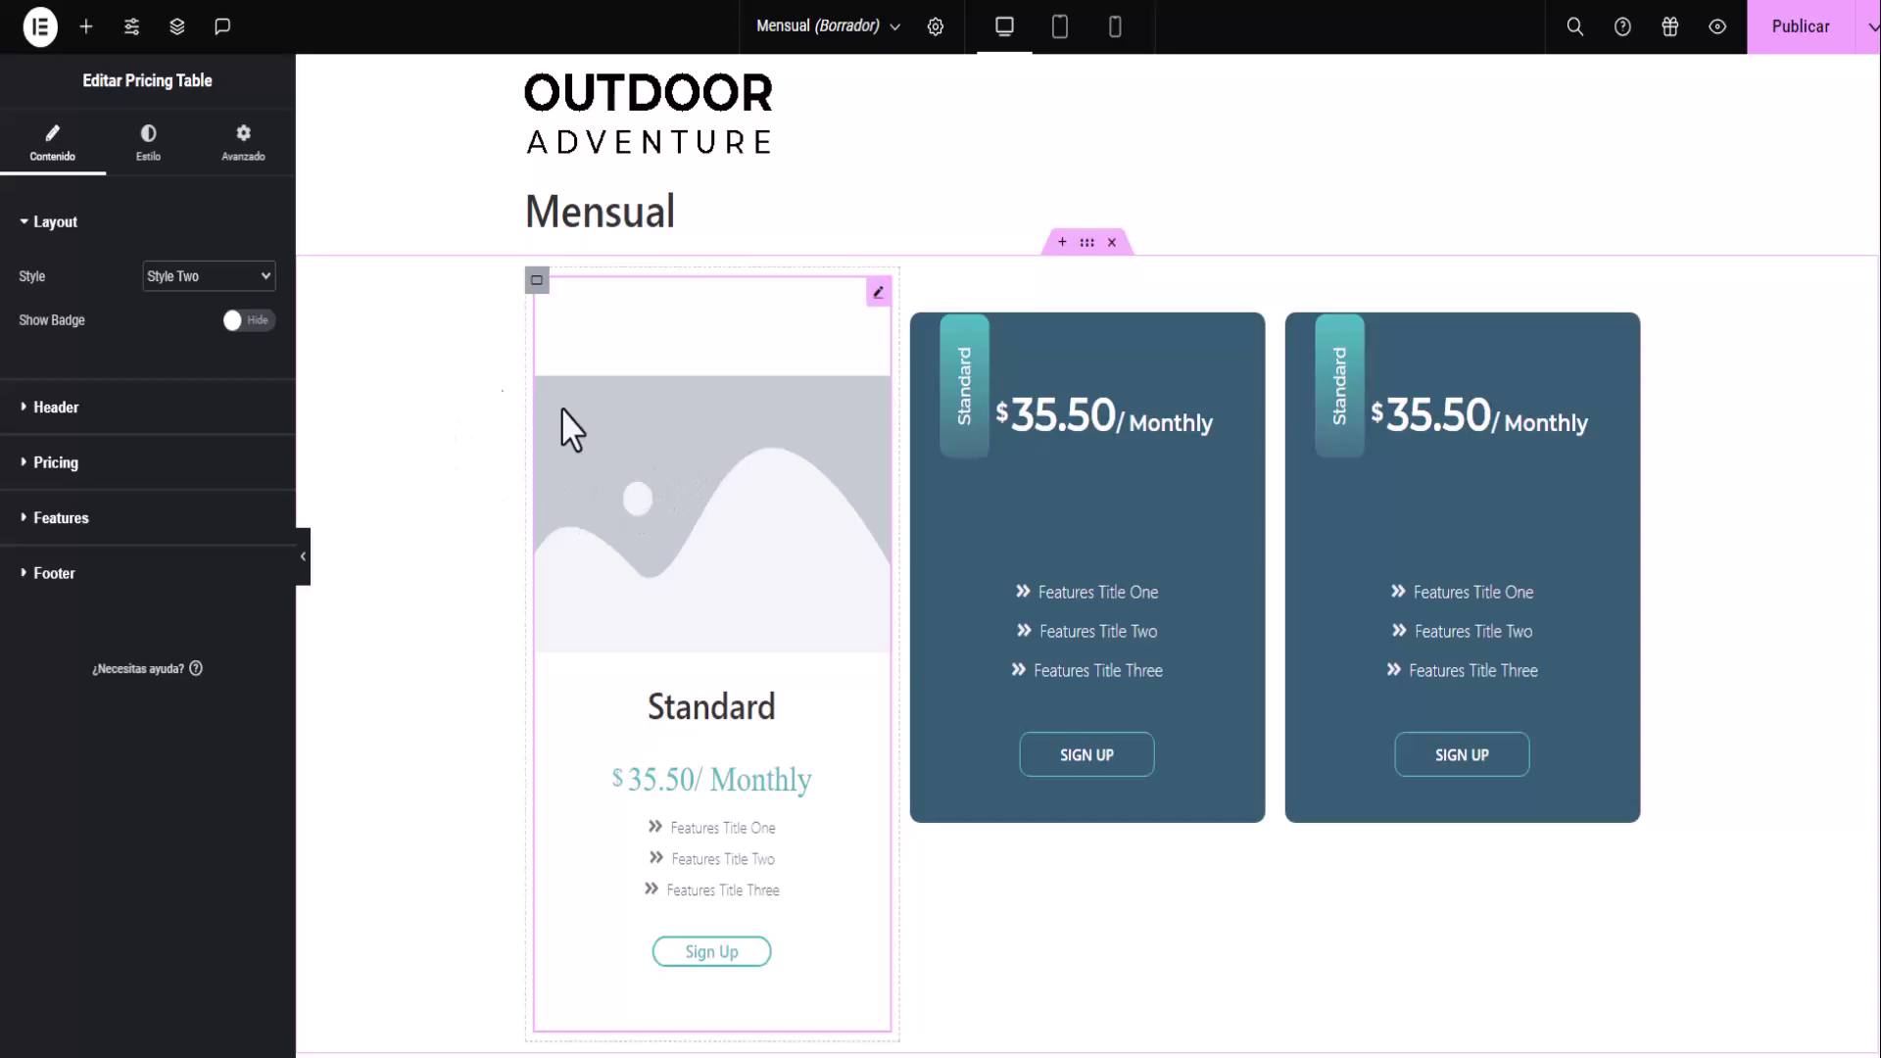
pyautogui.click(218, 285)
pyautogui.click(190, 303)
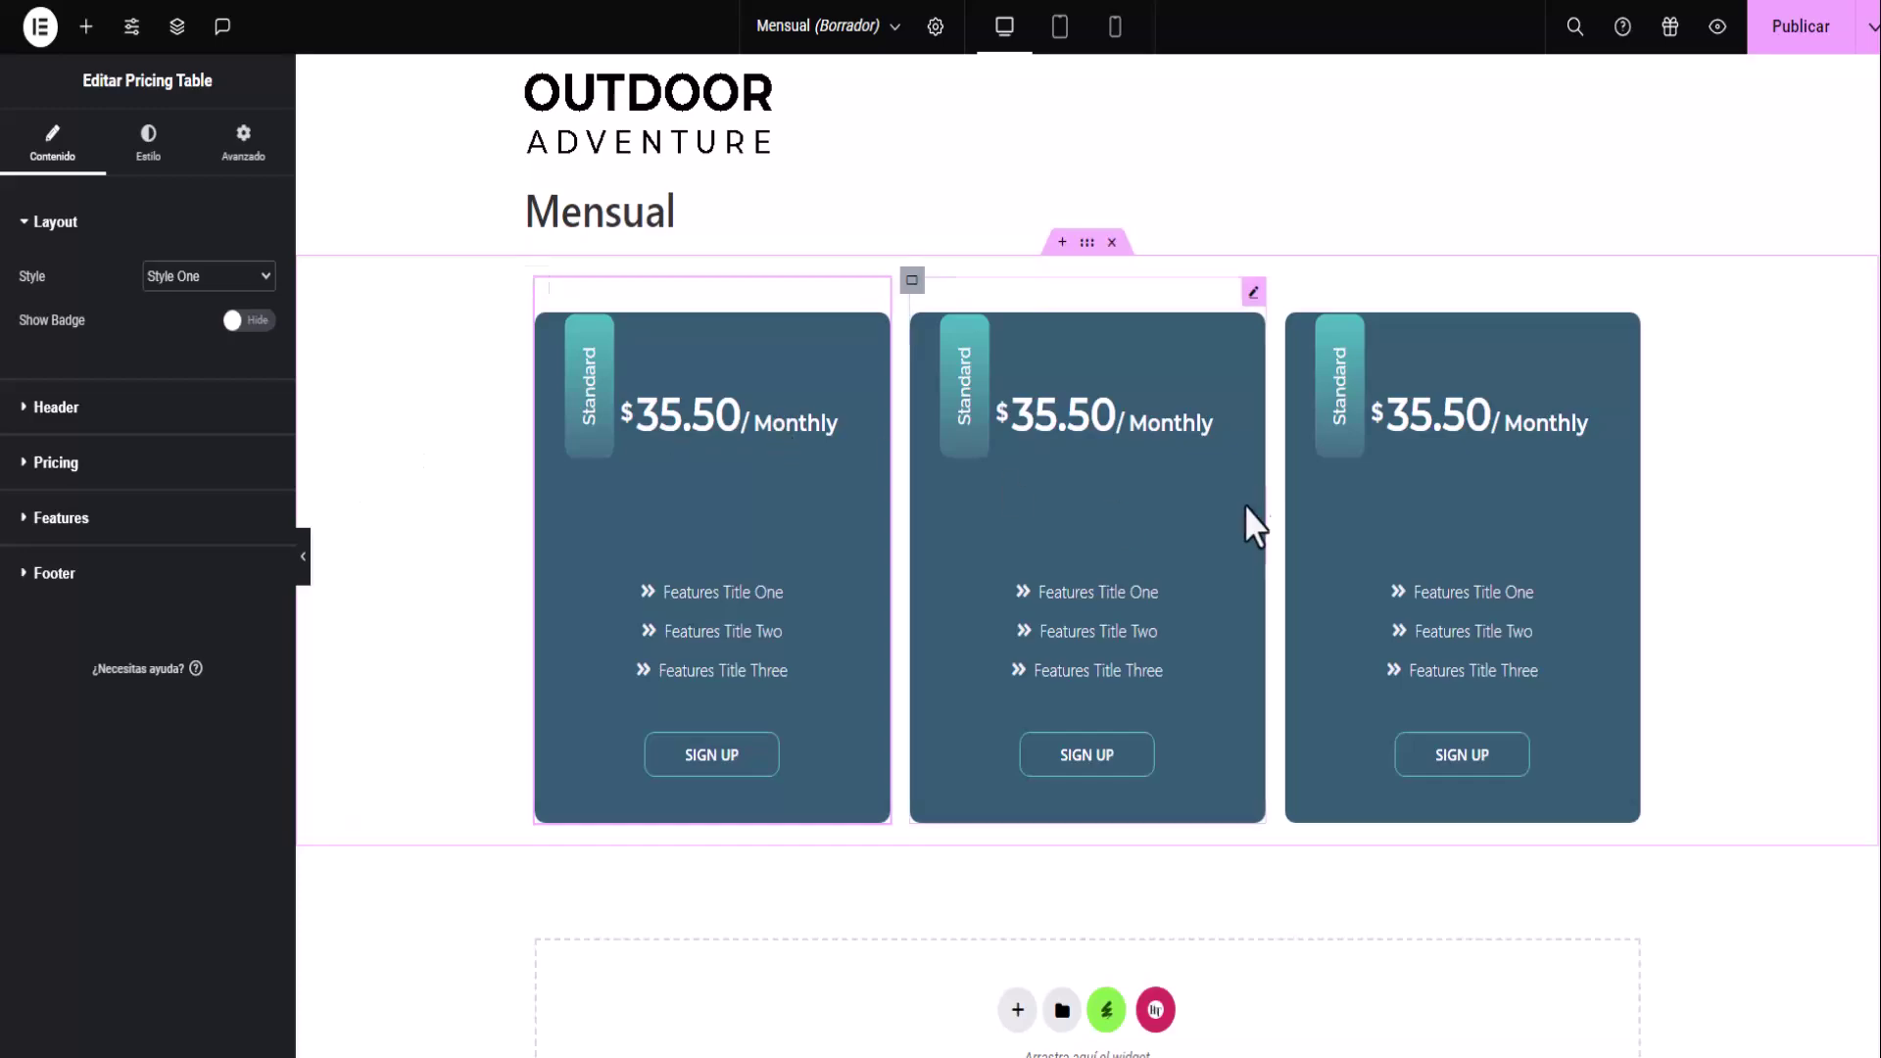
pyautogui.click(189, 278)
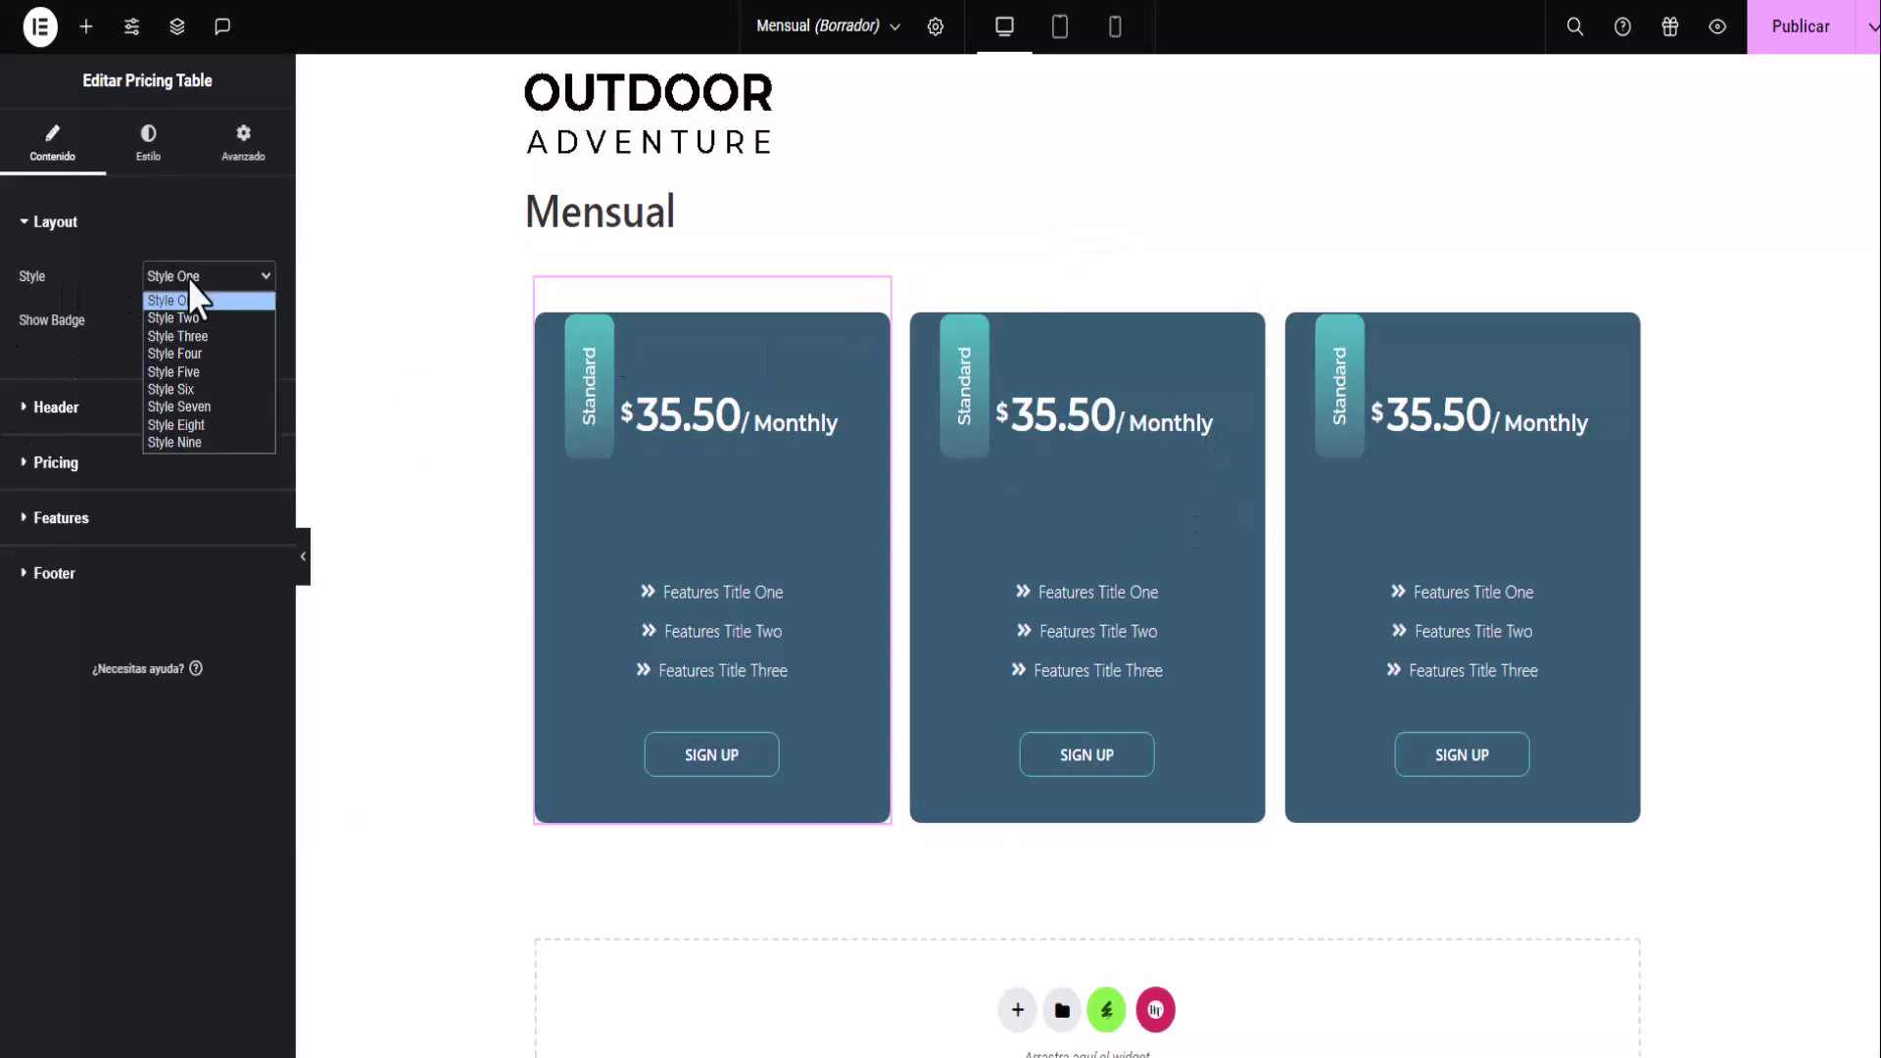
pyautogui.click(123, 257)
pyautogui.click(130, 236)
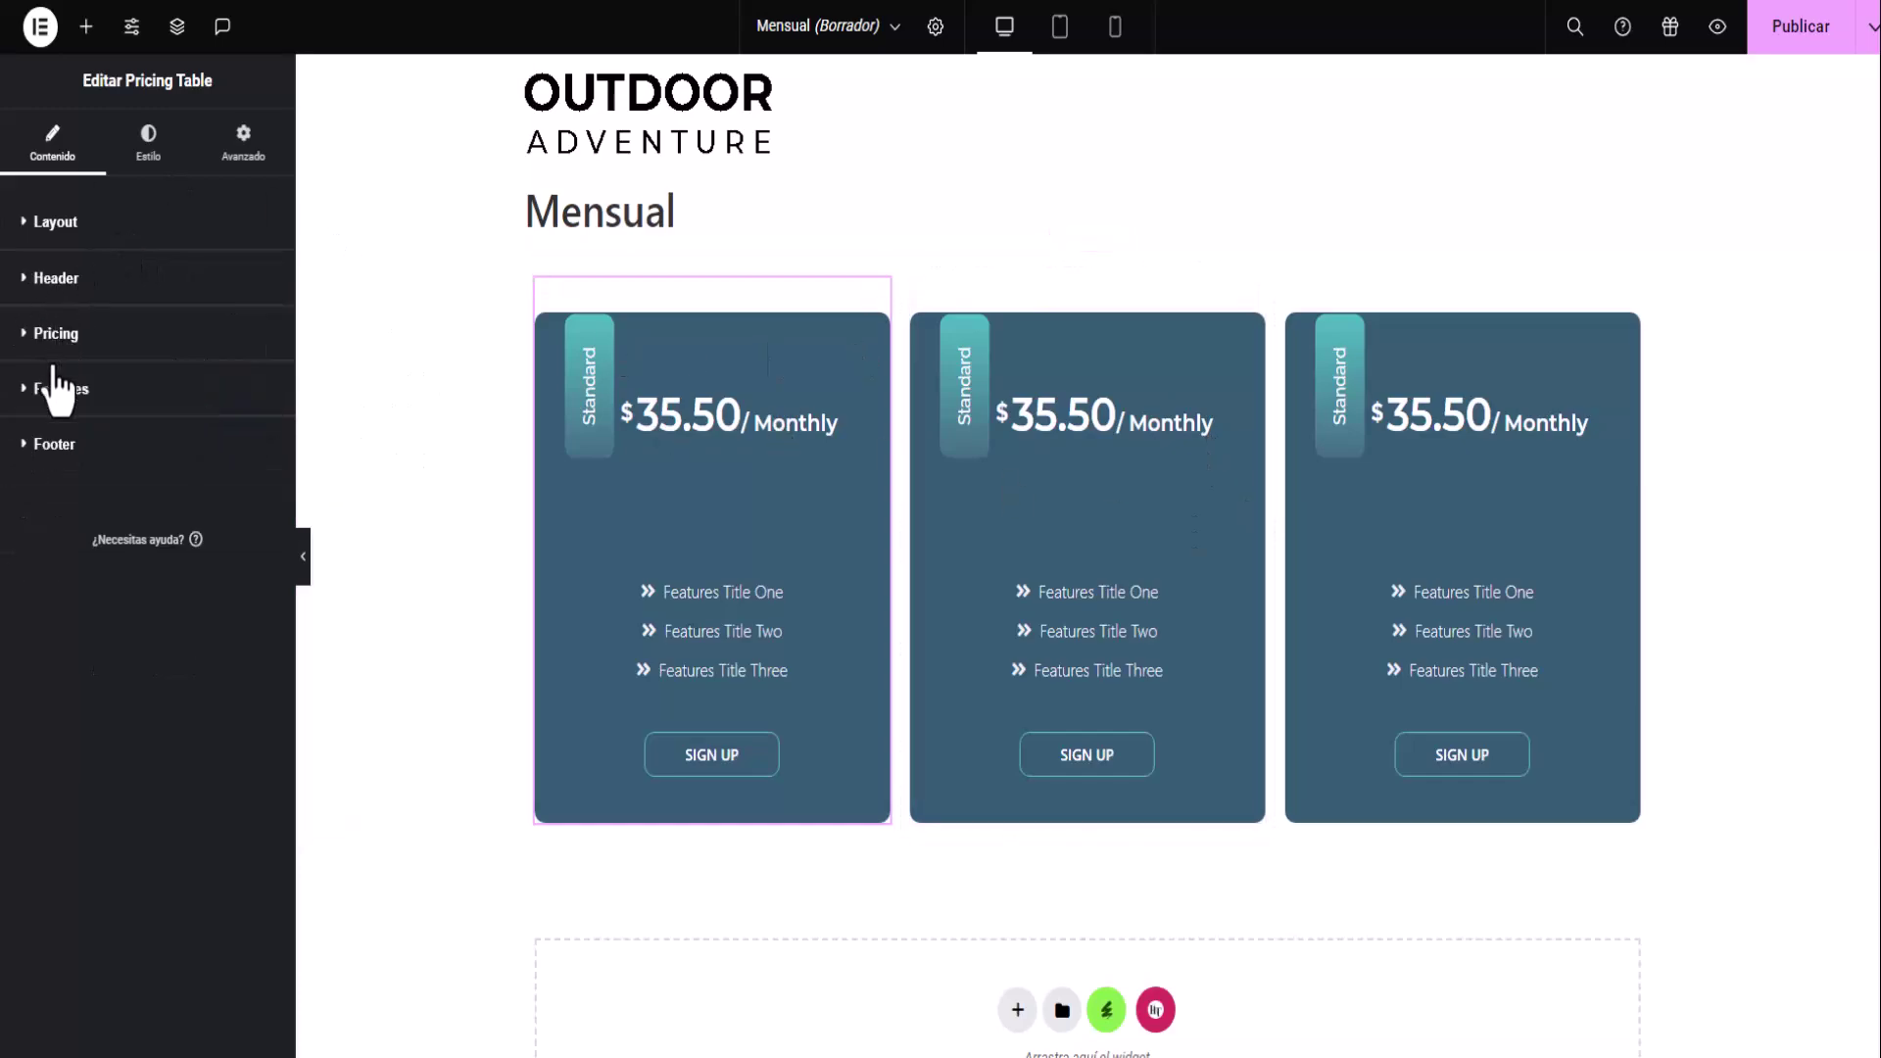
# Translate the editor page into Spanish and reopen the first pricing table's layout settings.
pyautogui.rightClick(78, 608)
pyautogui.click(186, 495)
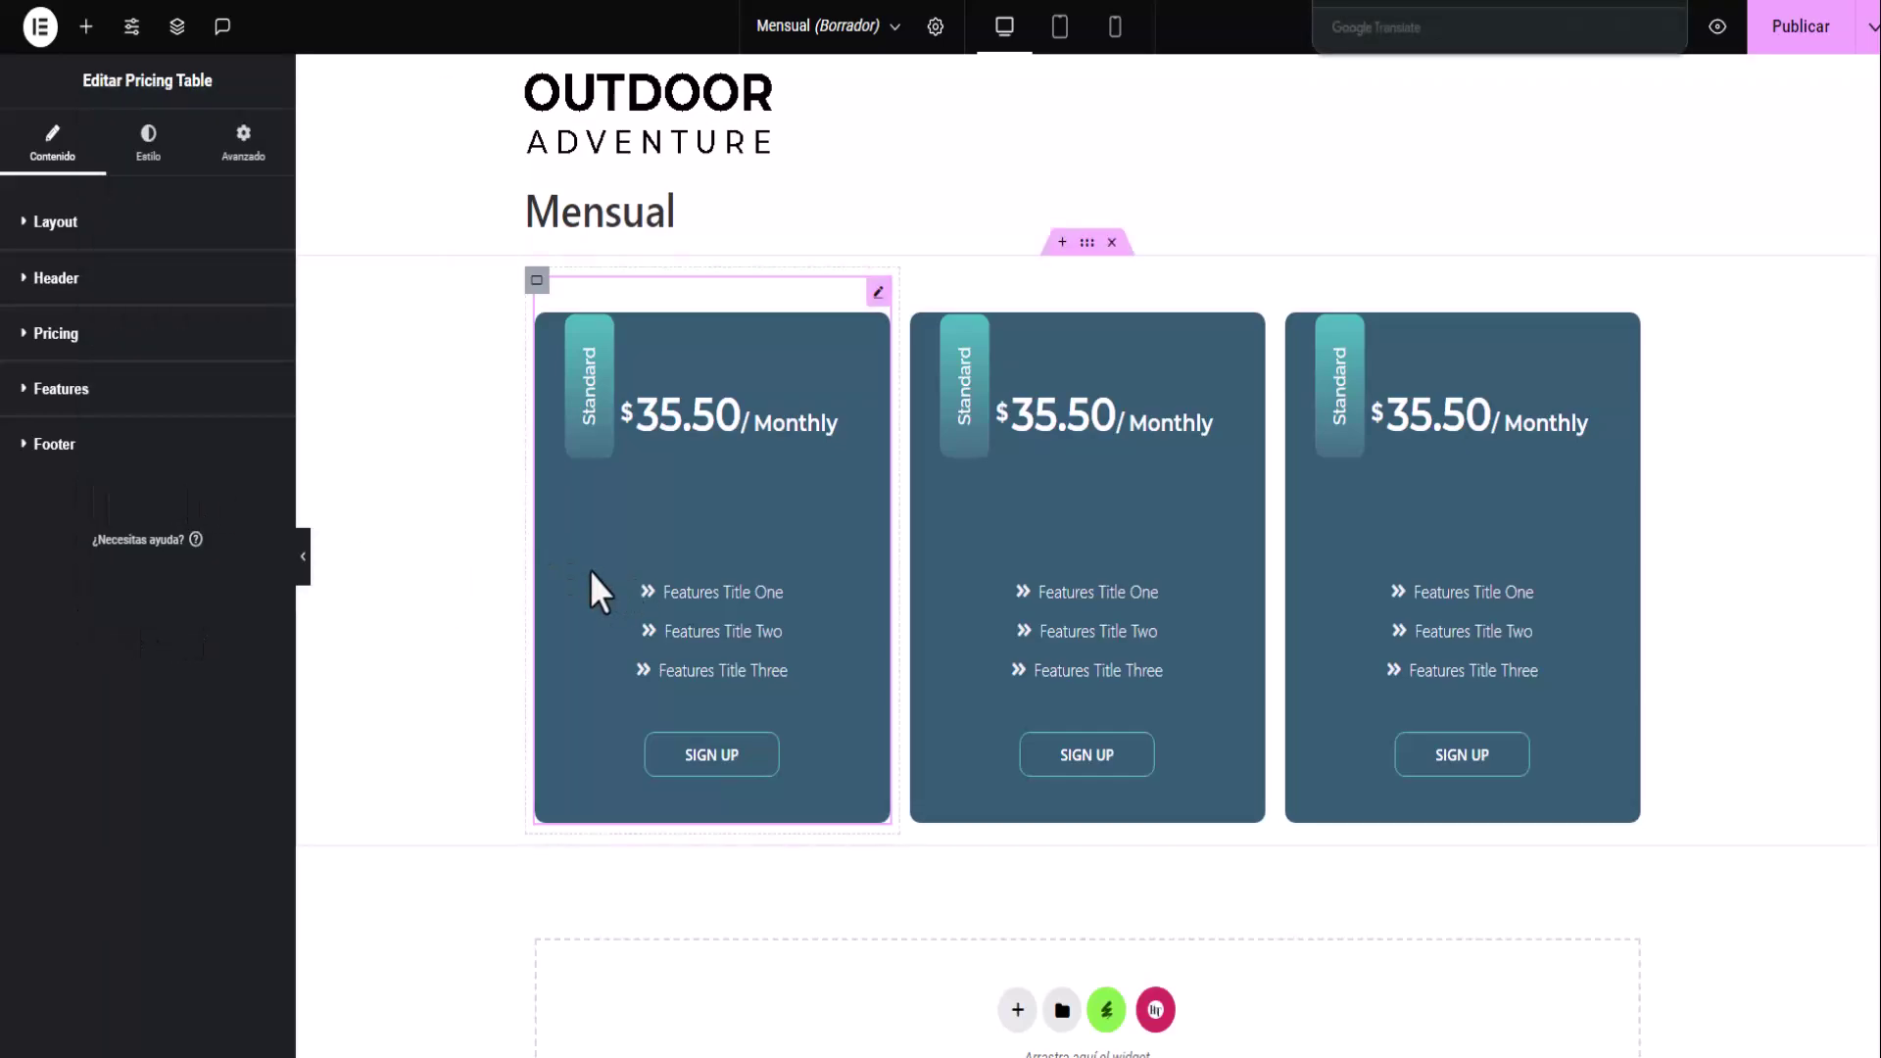
pyautogui.click(24, 231)
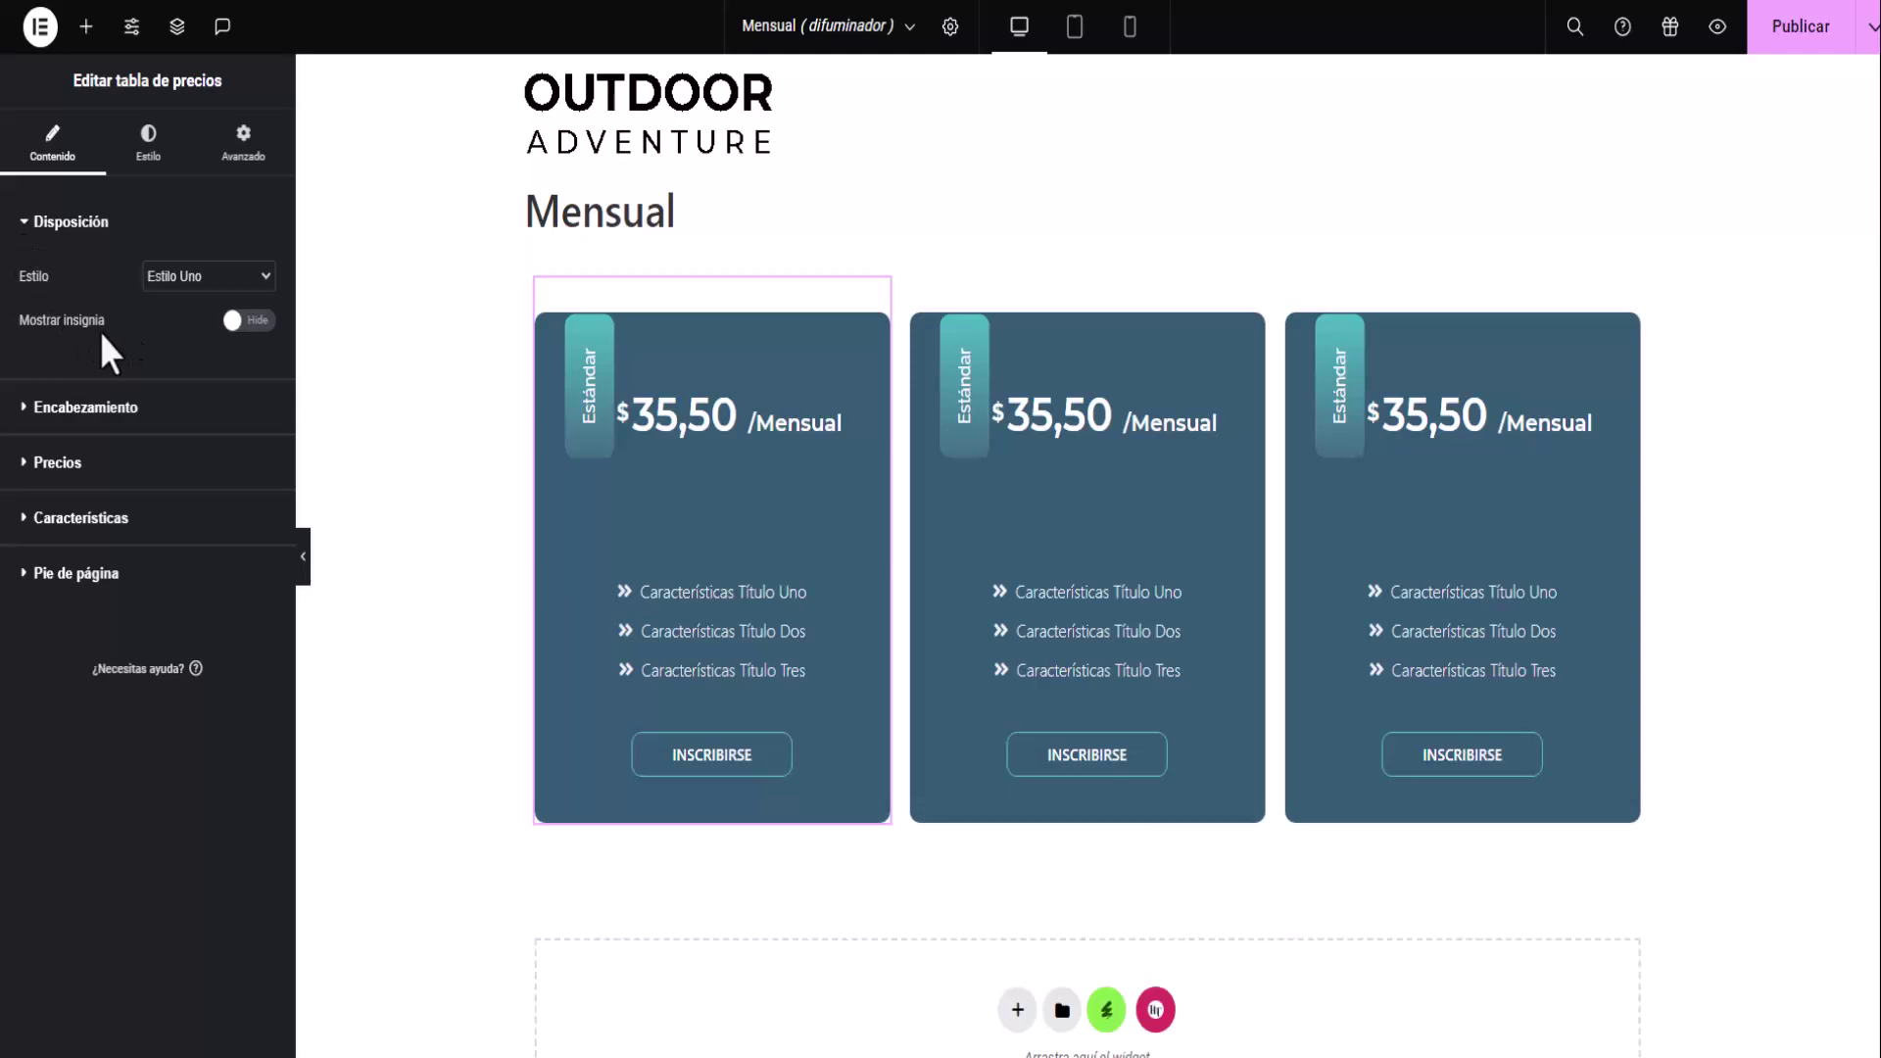
# Preview the first pricing table's badge, hide it again, and examine the header's title and ribbon options.
pyautogui.click(259, 324)
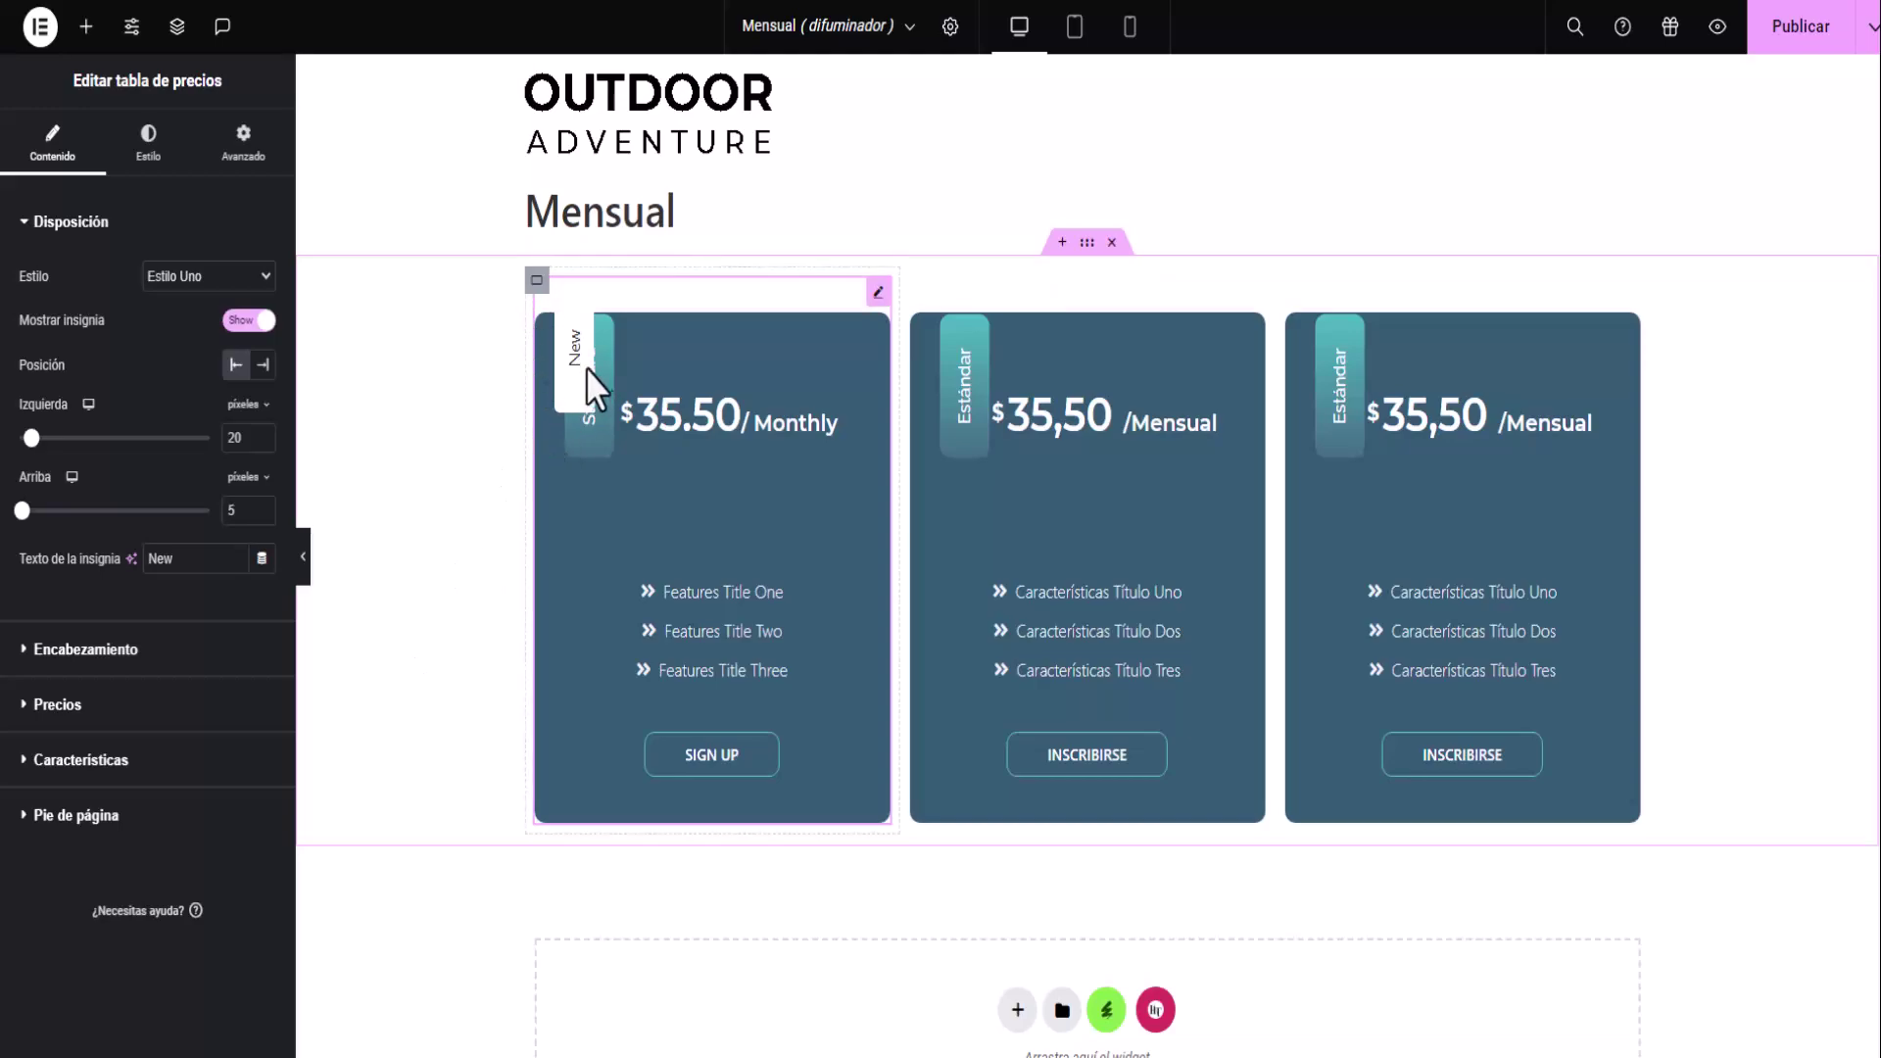
pyautogui.click(251, 322)
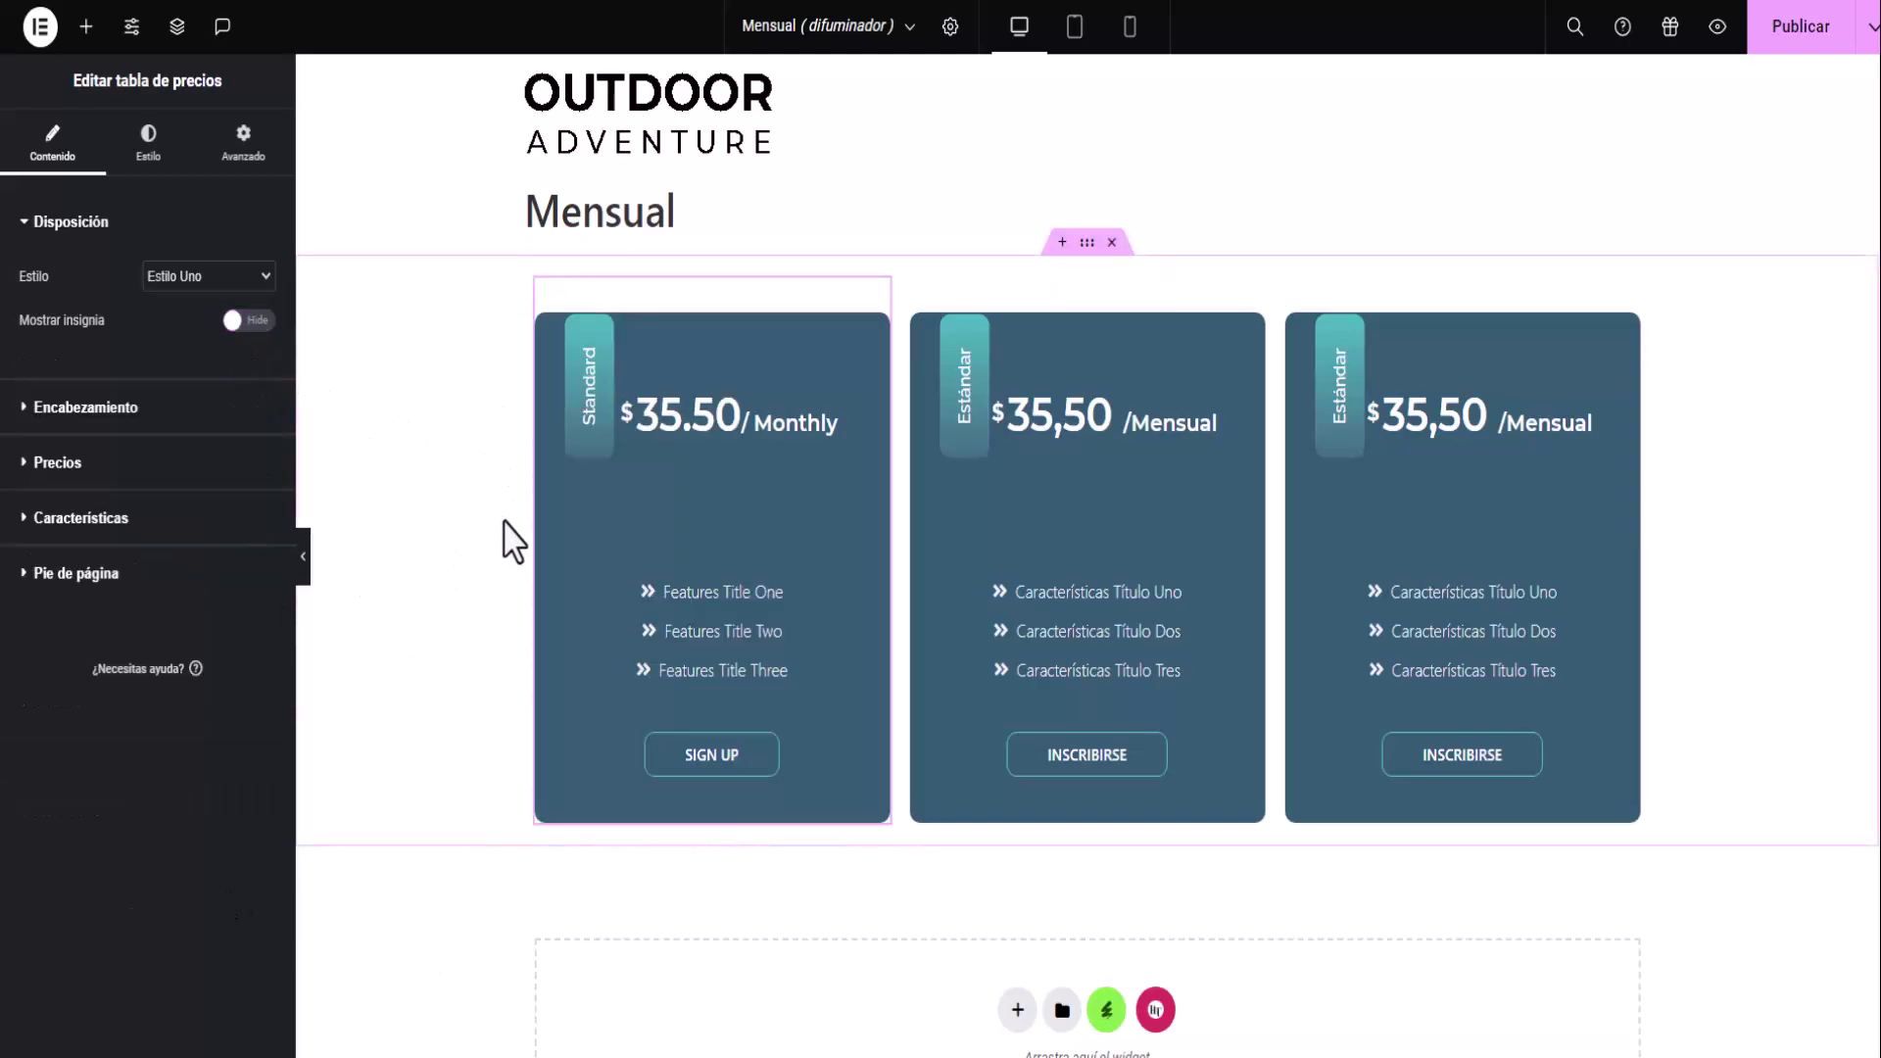
pyautogui.click(32, 221)
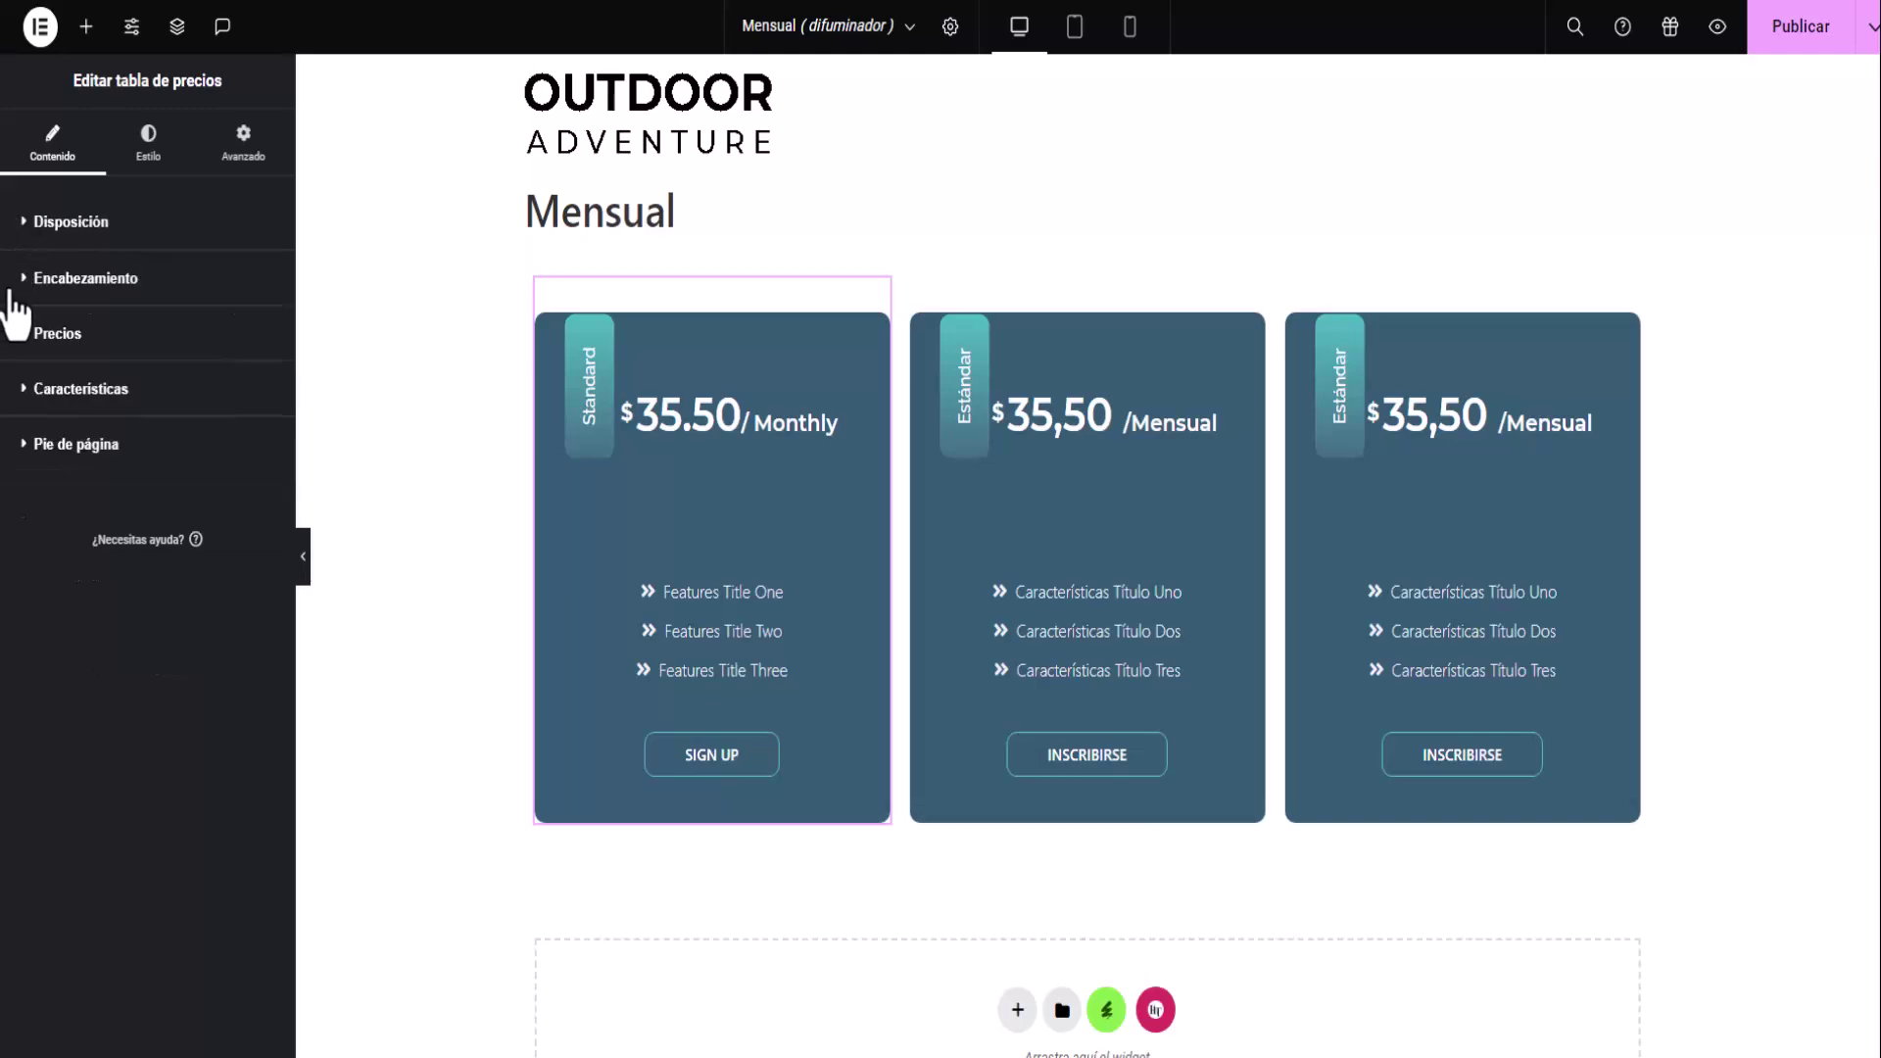
pyautogui.click(25, 281)
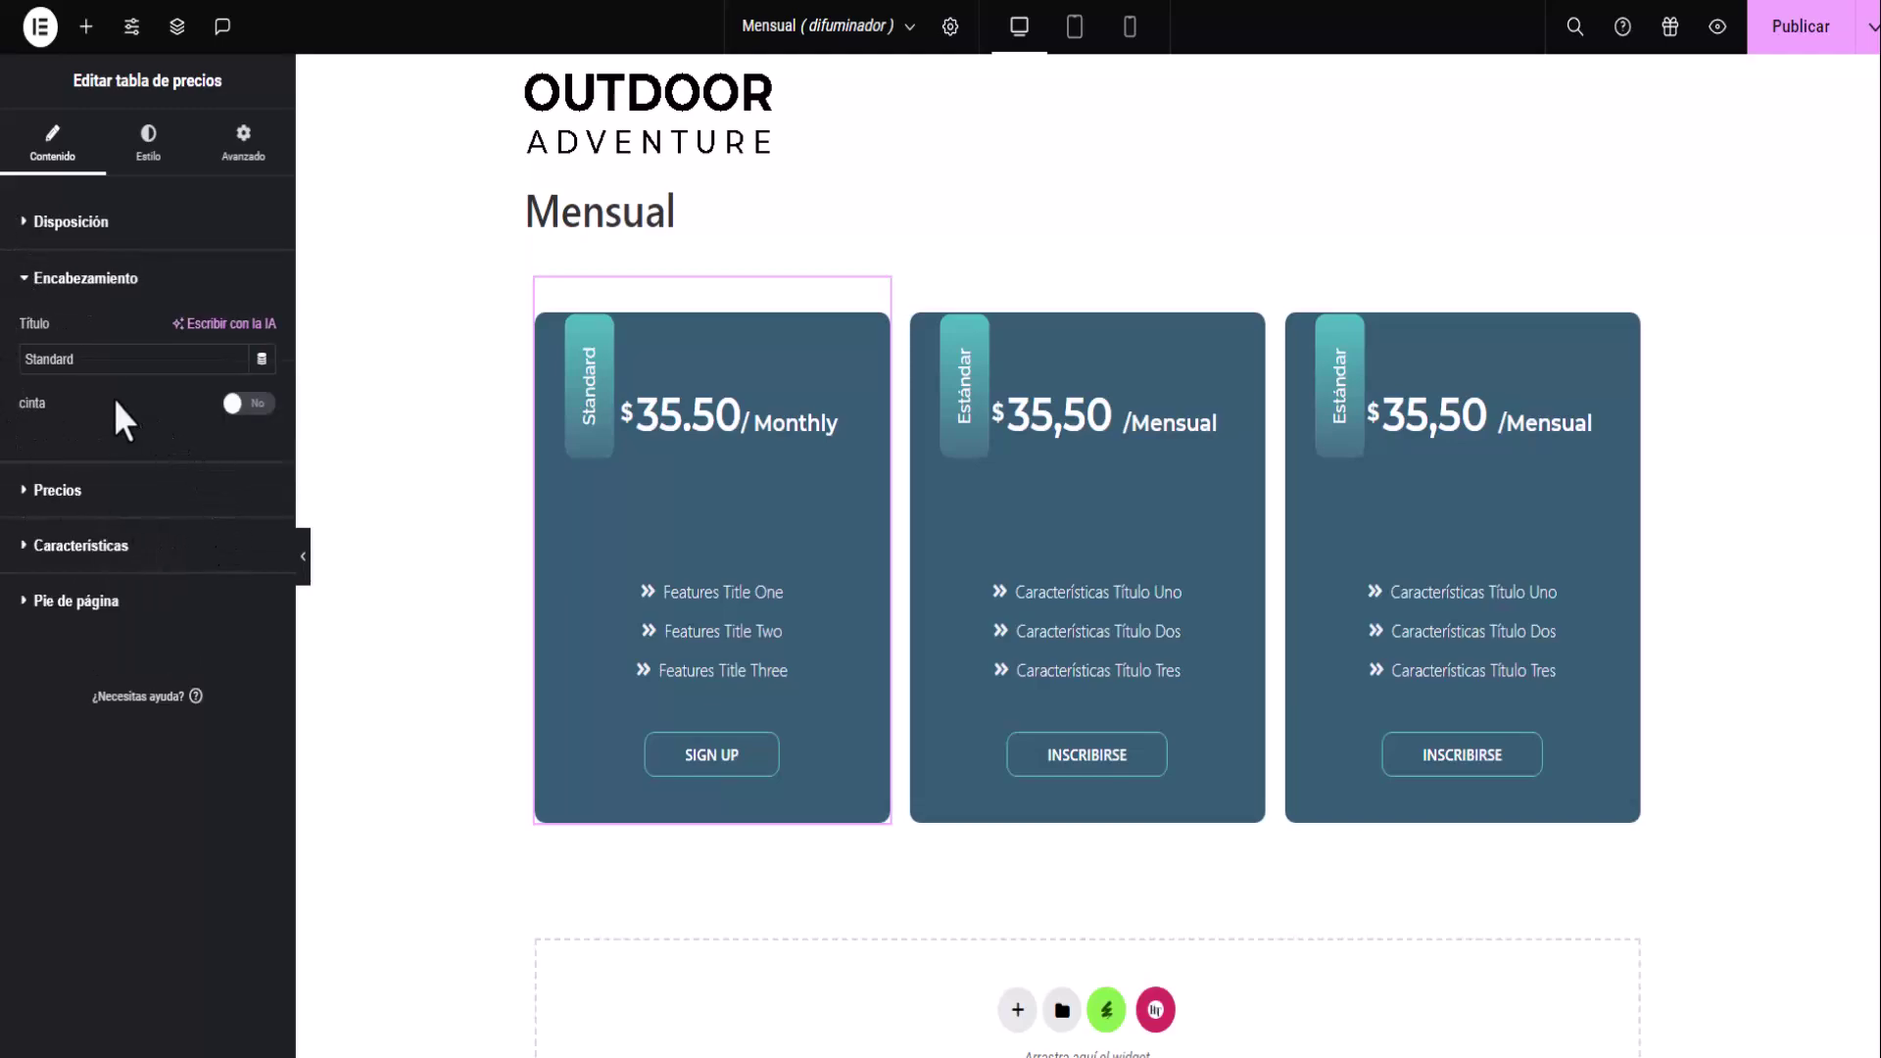
pyautogui.moveTo(104, 358); pyautogui.dragTo(10, 347)
pyautogui.click(25, 278)
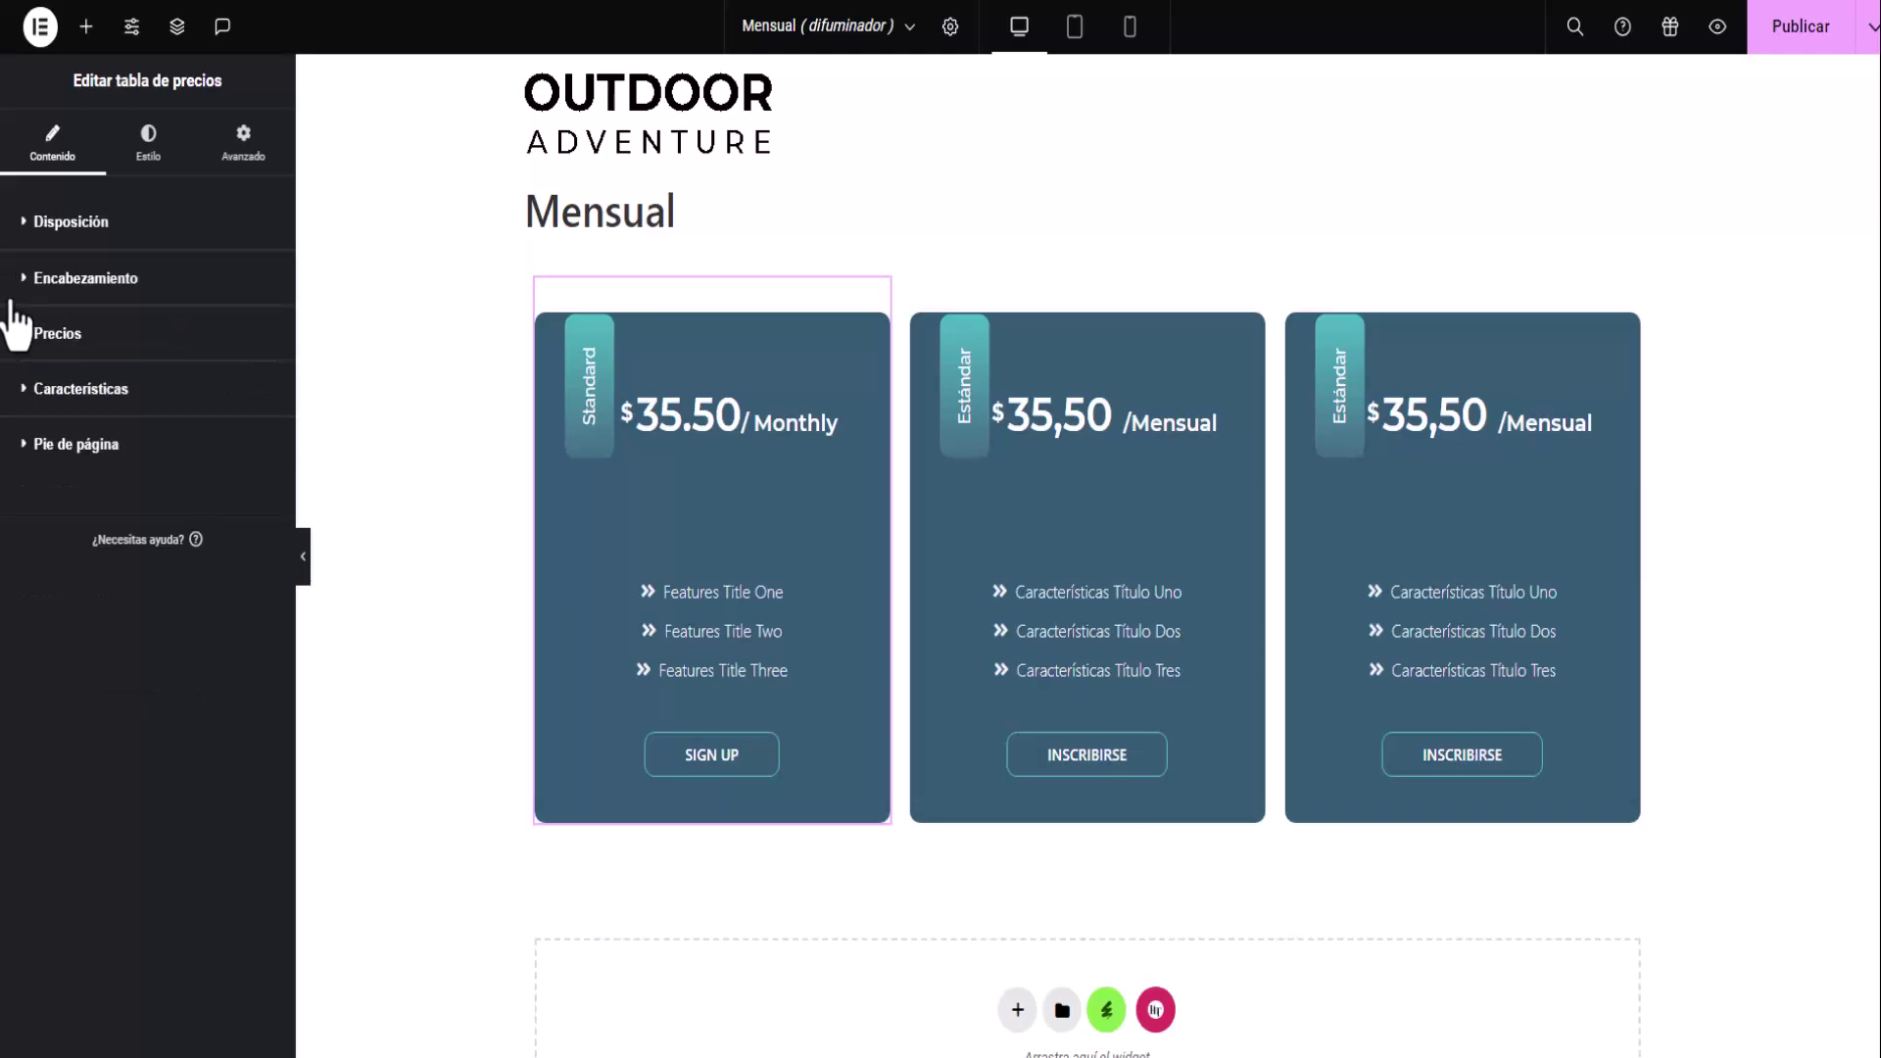
# Set the first pricing table's price to 35.99 and its period to "Mensual".
pyautogui.click(20, 345)
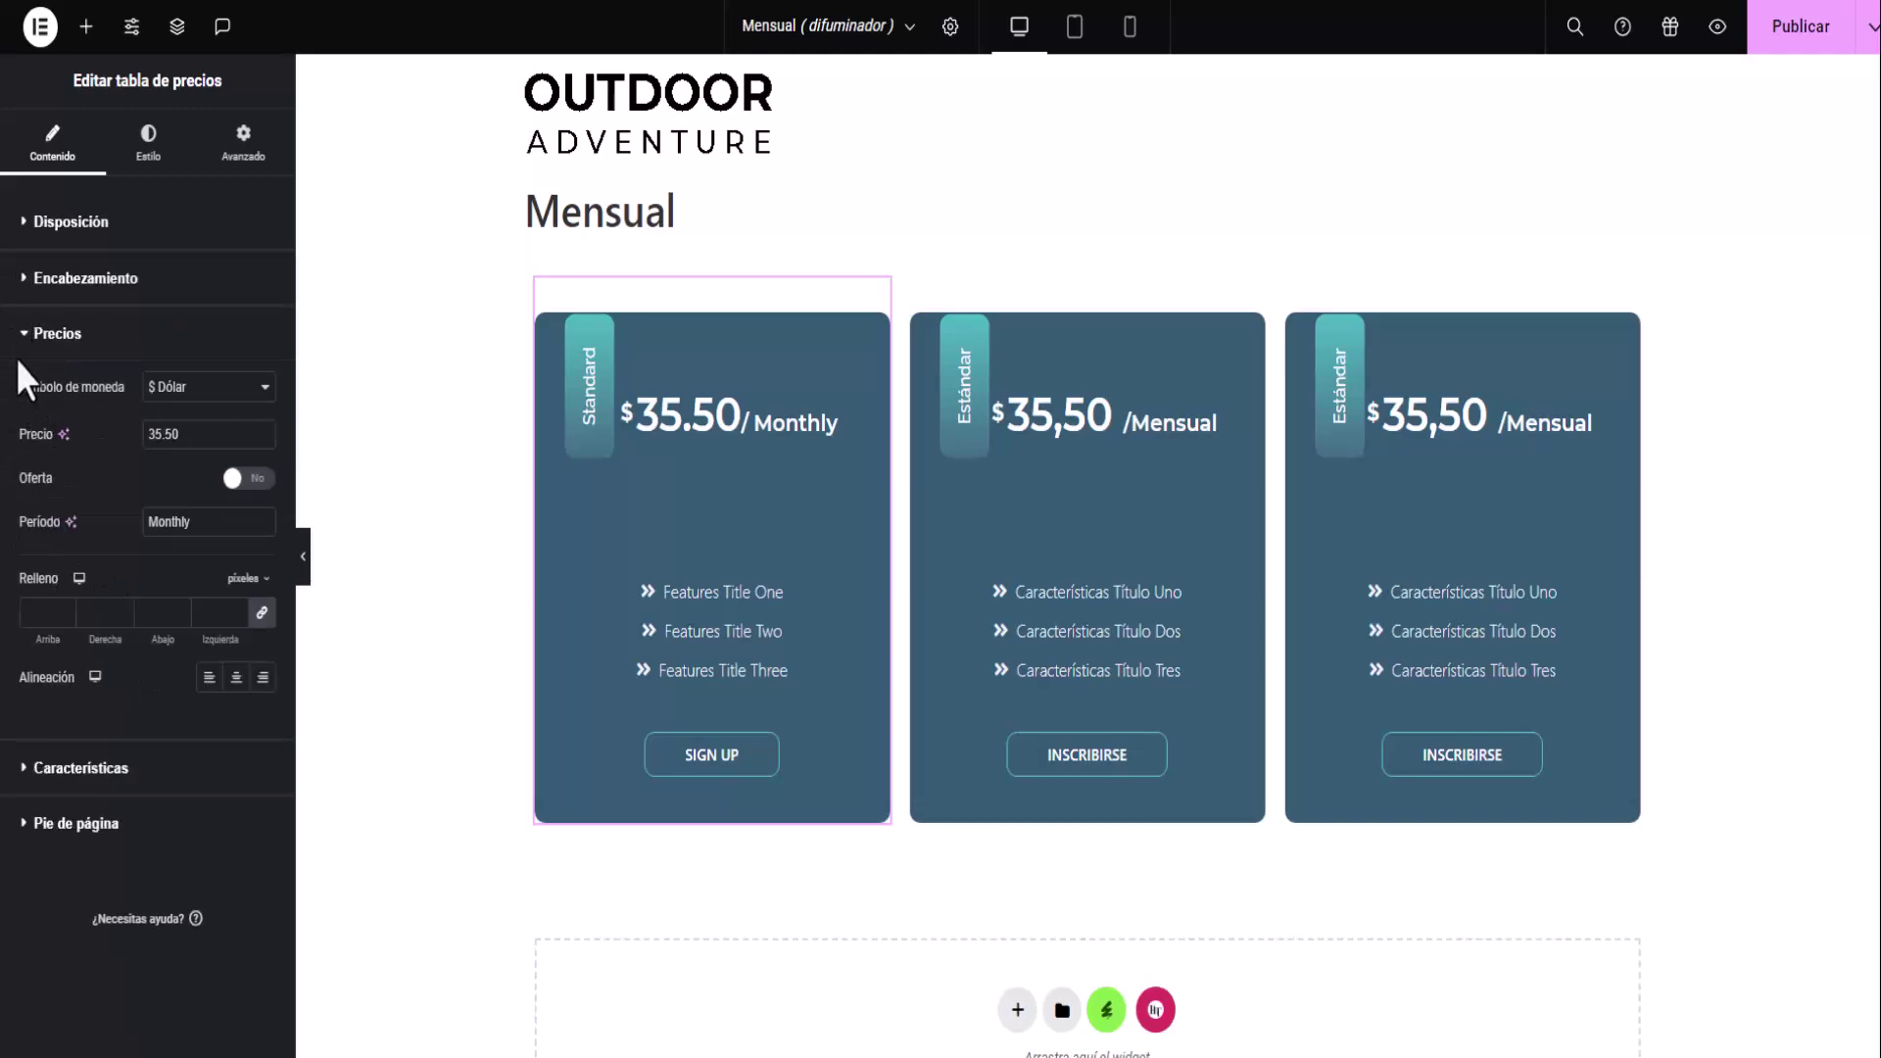
pyautogui.click(199, 389)
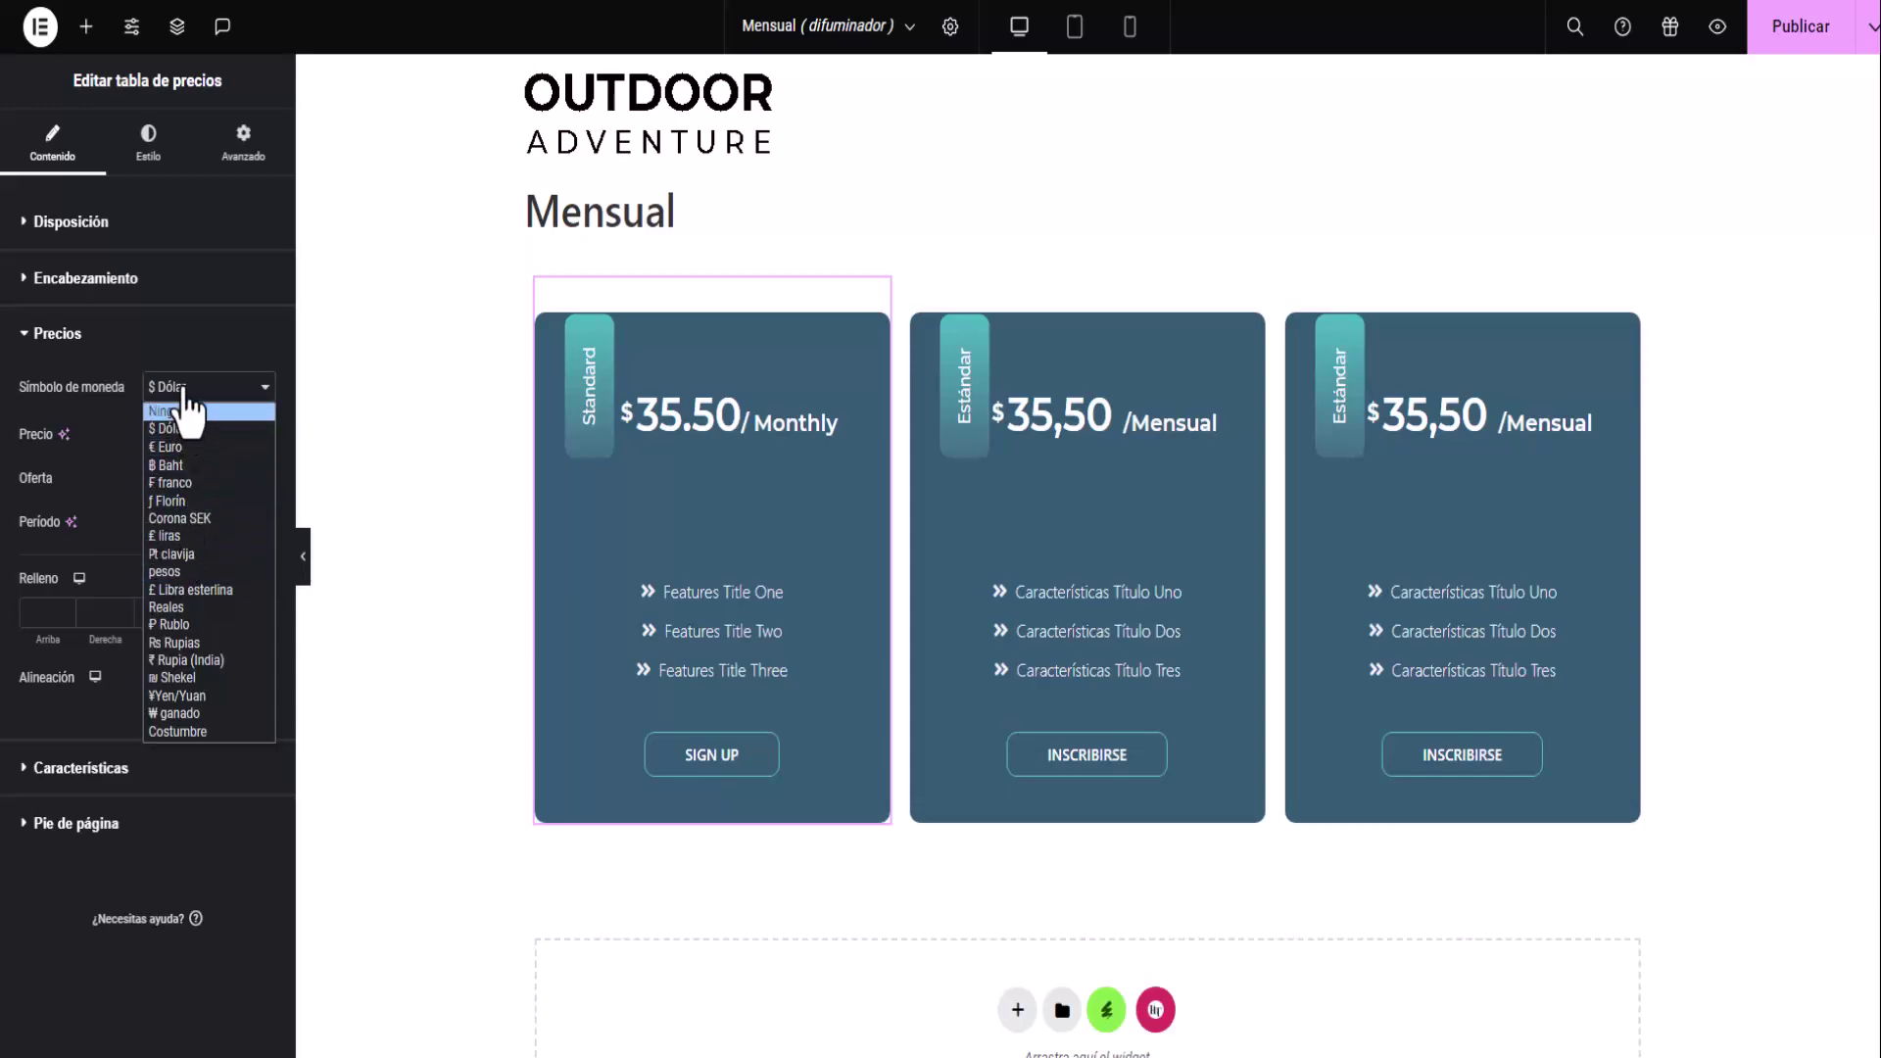
pyautogui.click(186, 394)
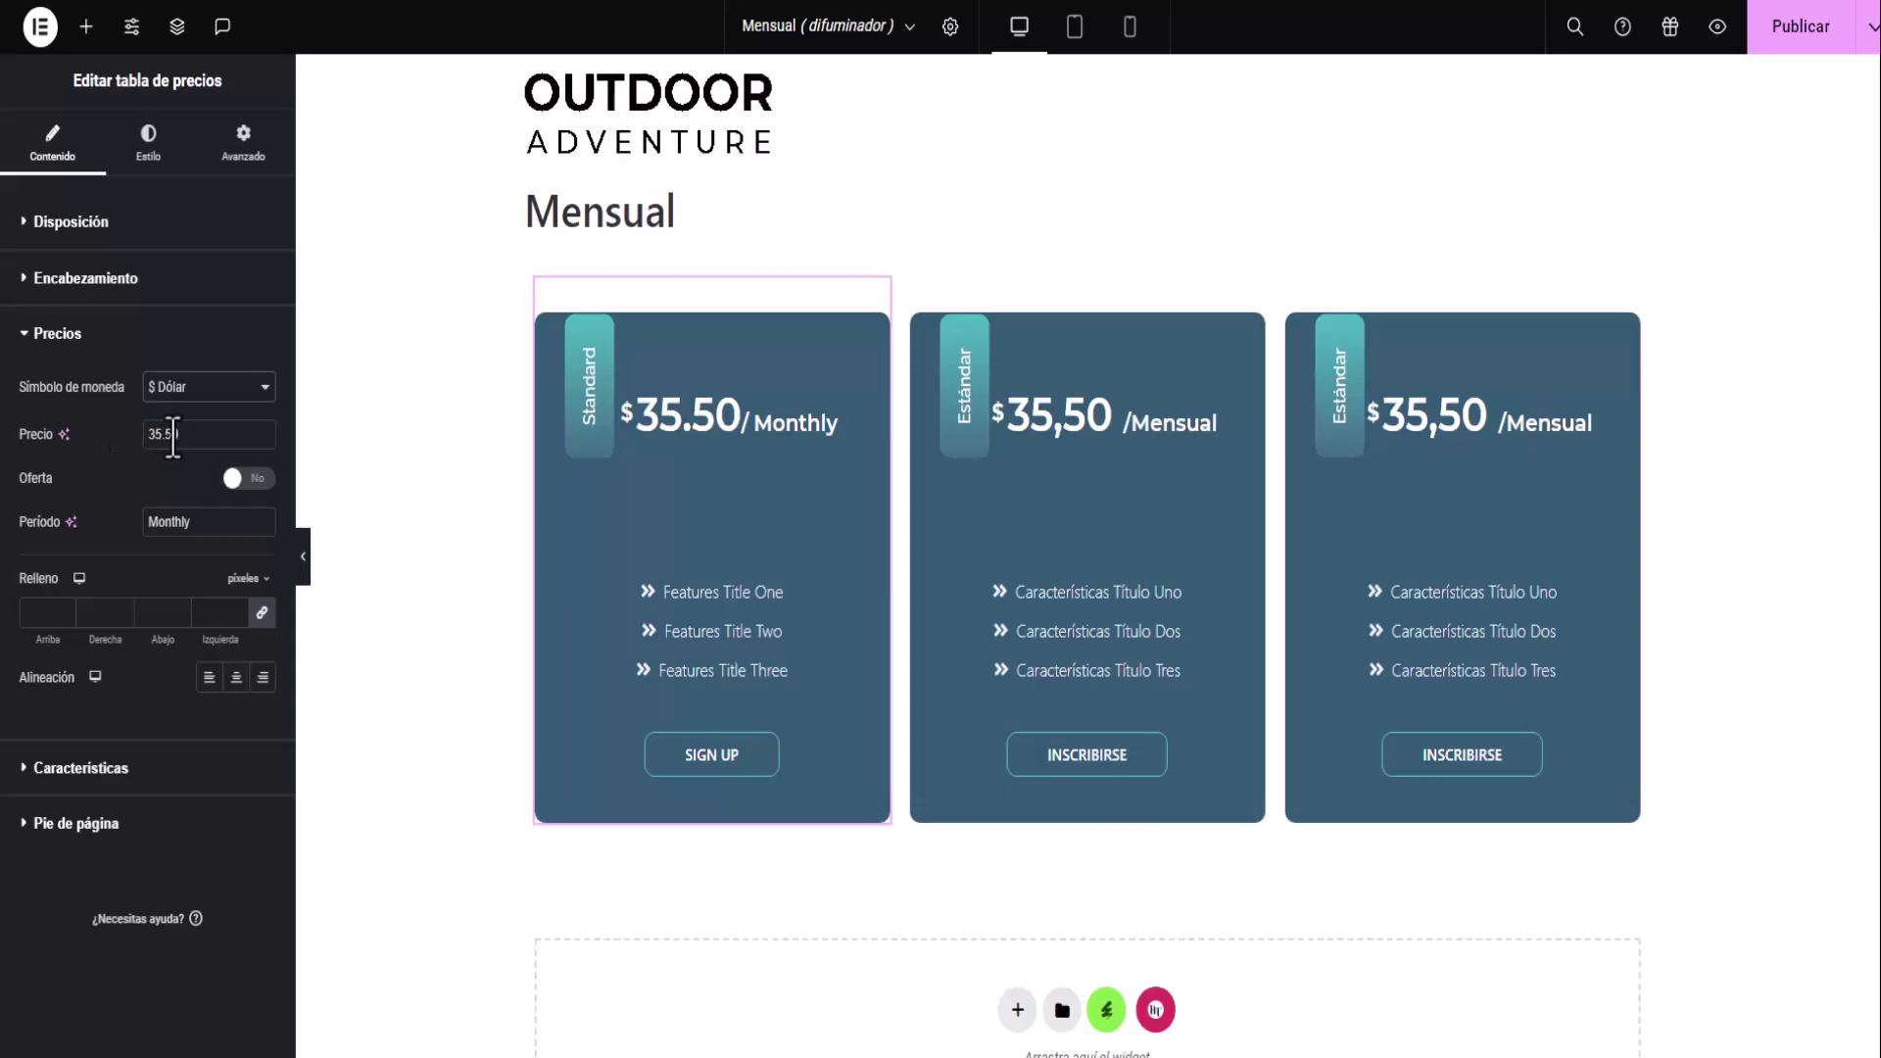
pyautogui.press('BackSpace')
pyautogui.press('BackSpace')
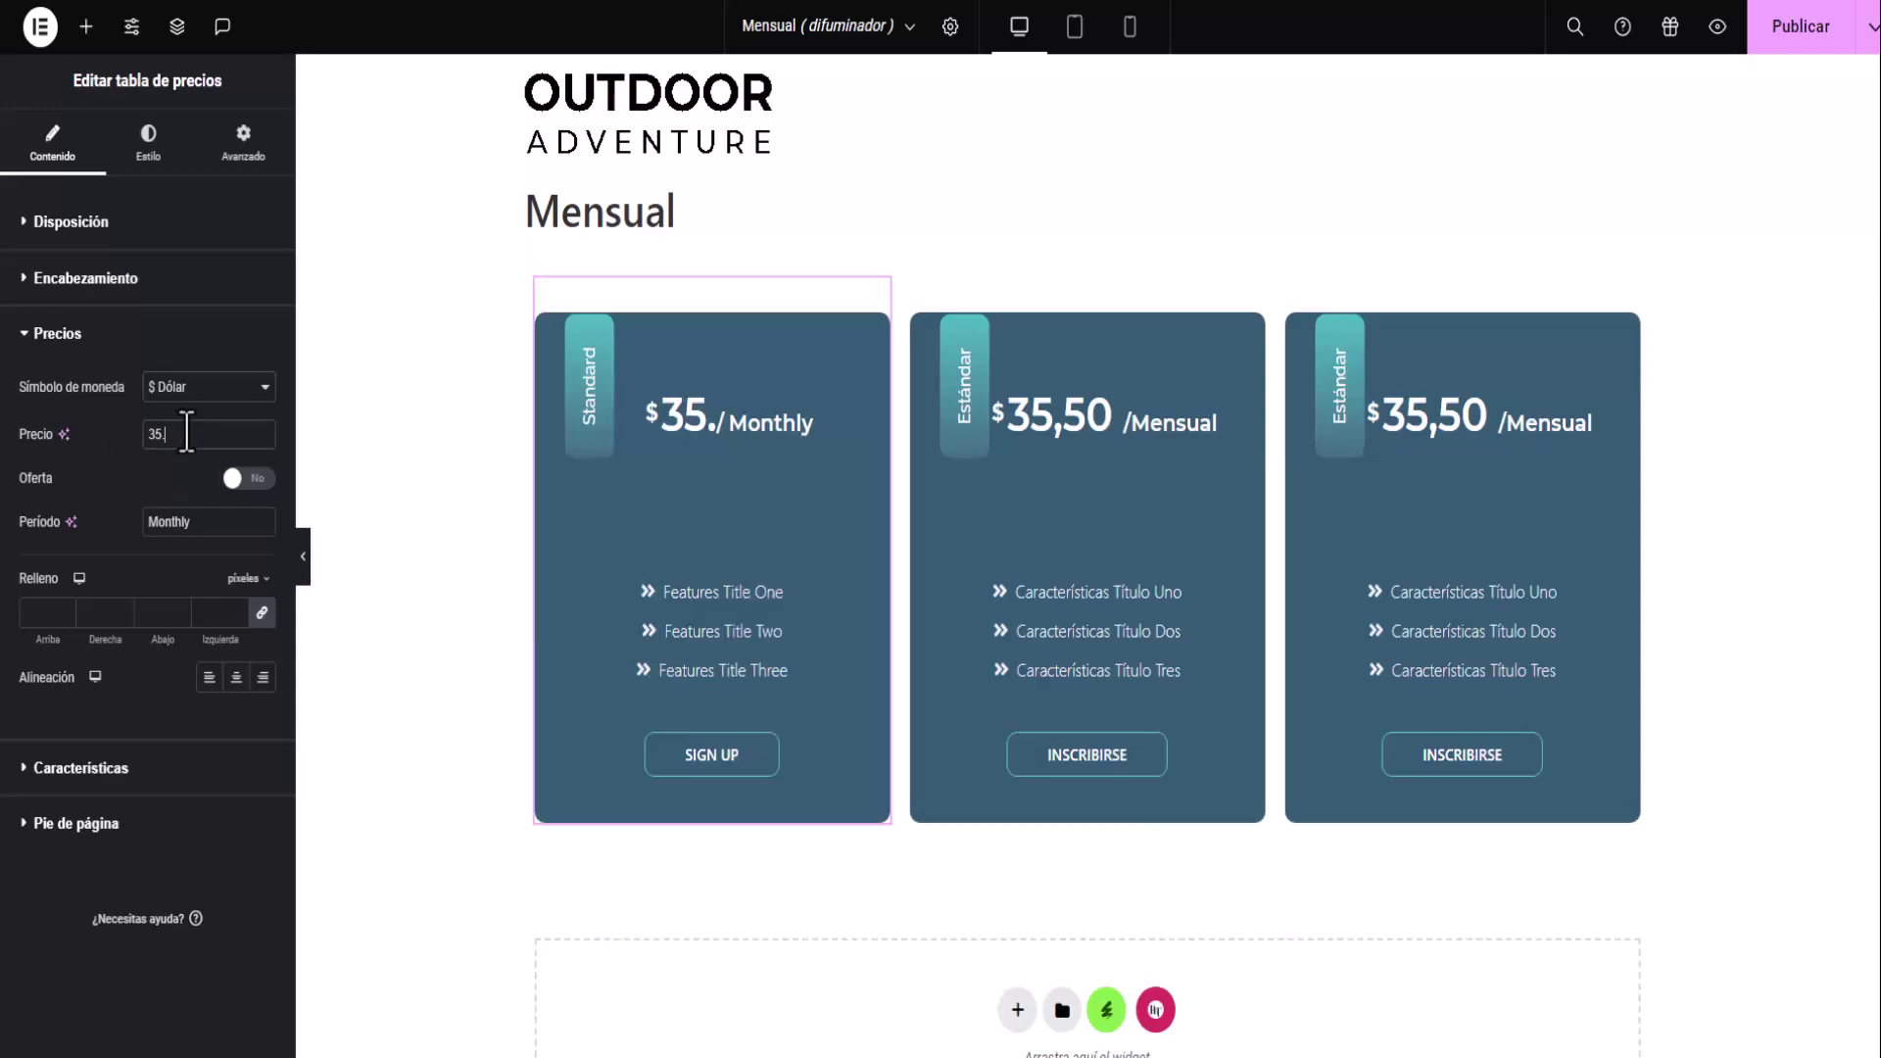
pyautogui.write('99')
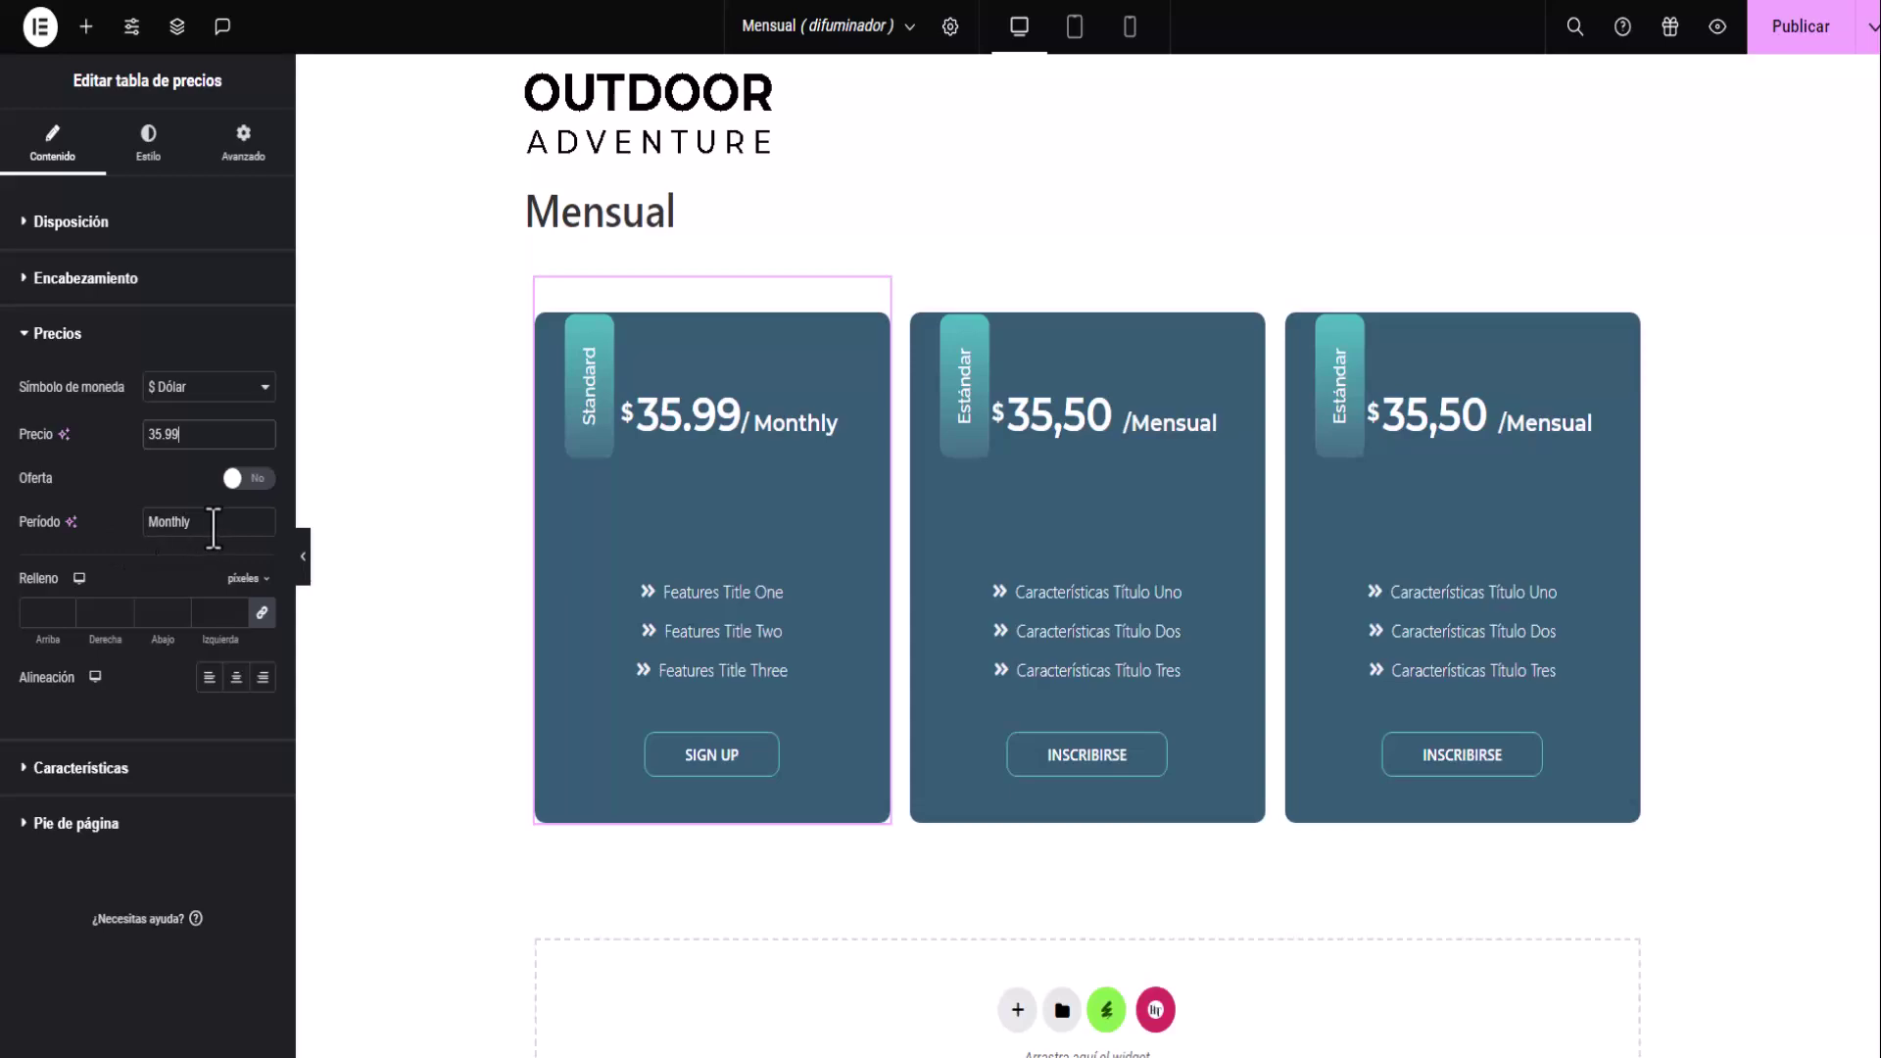
pyautogui.moveTo(192, 525); pyautogui.dragTo(147, 532)
pyautogui.write('Mensual')
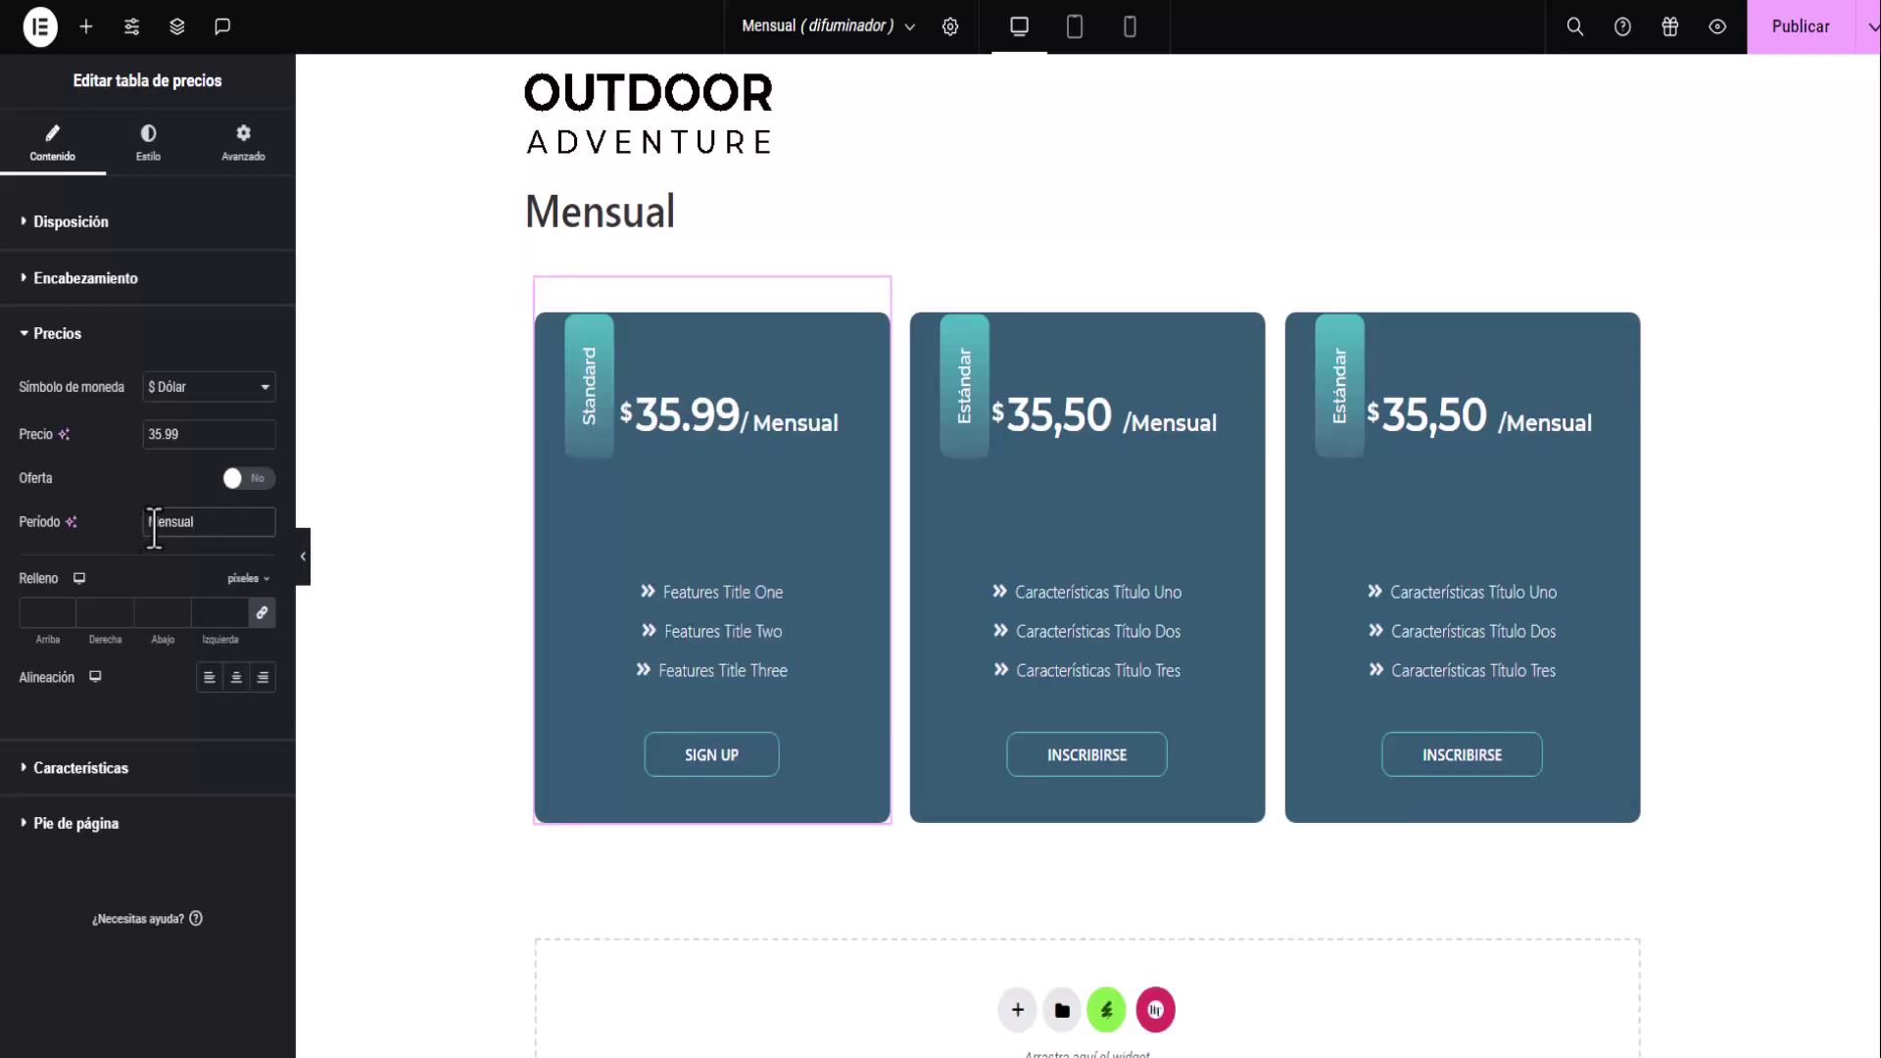
pyautogui.click(35, 614)
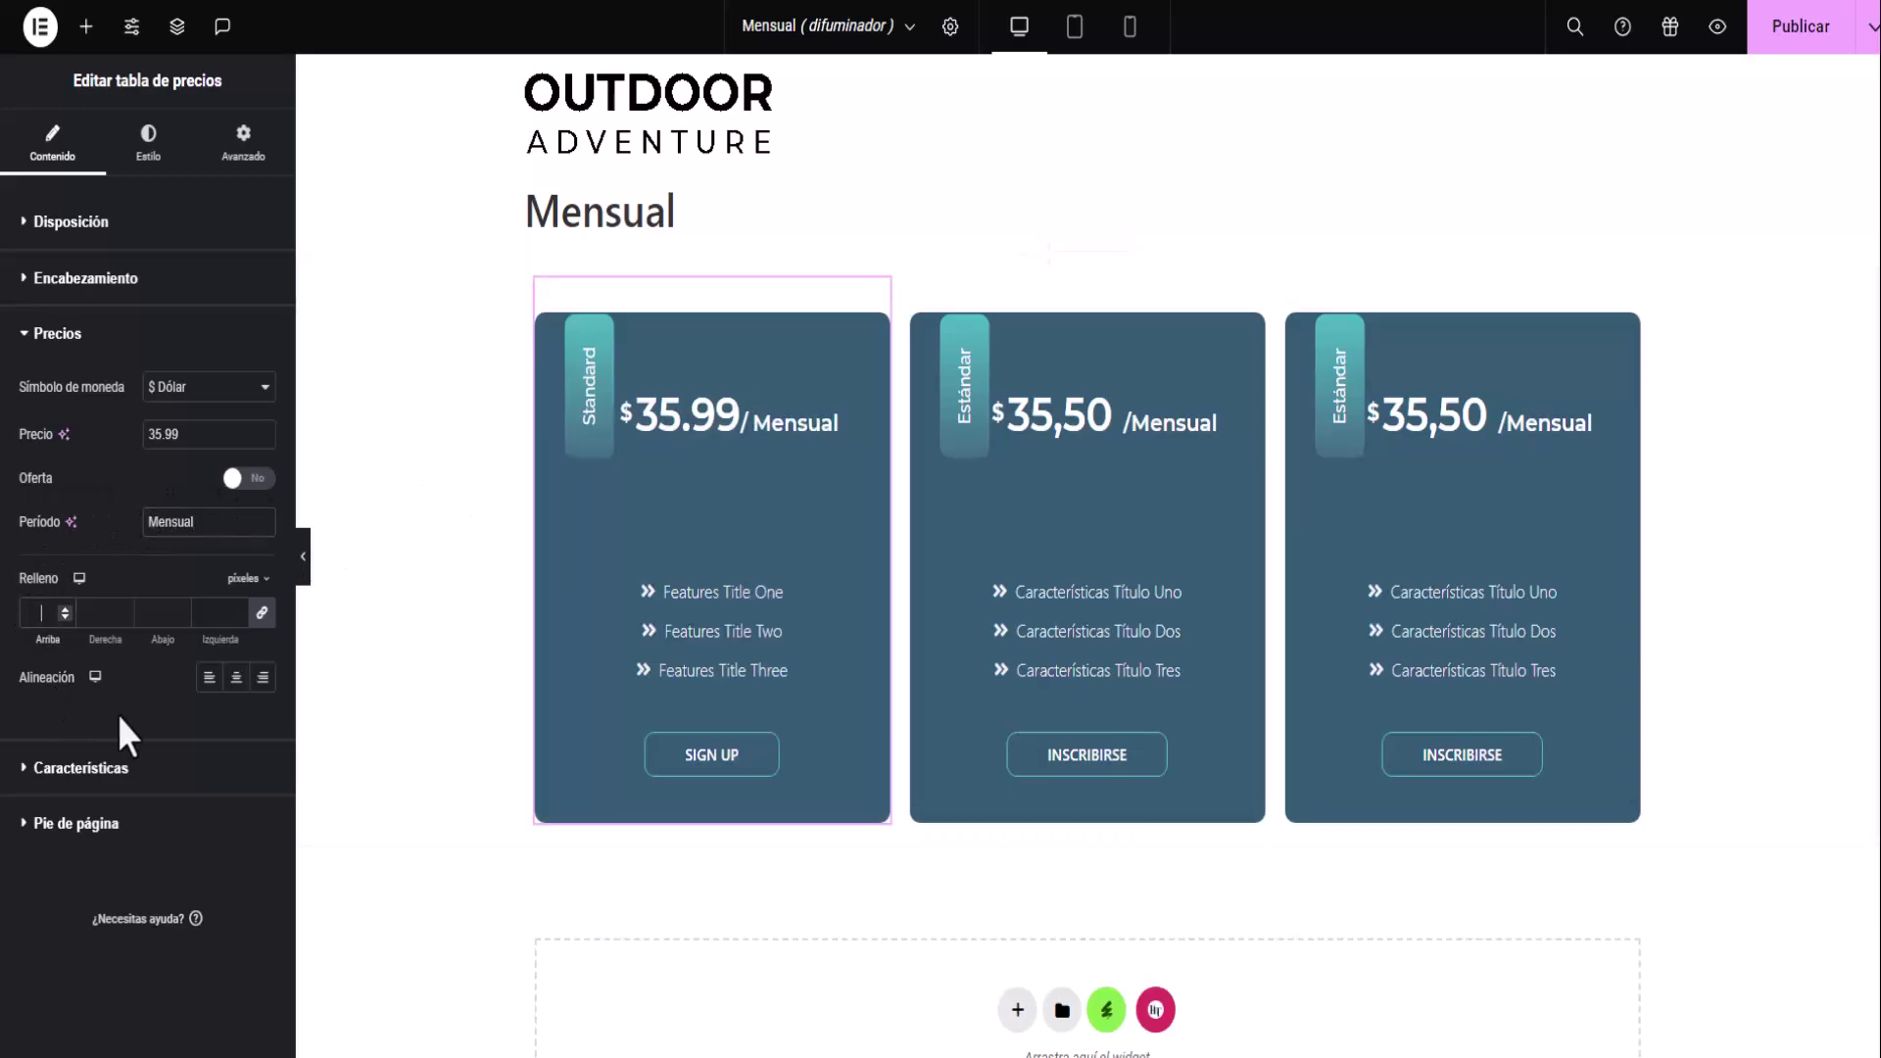
pyautogui.click(235, 678)
pyautogui.click(24, 338)
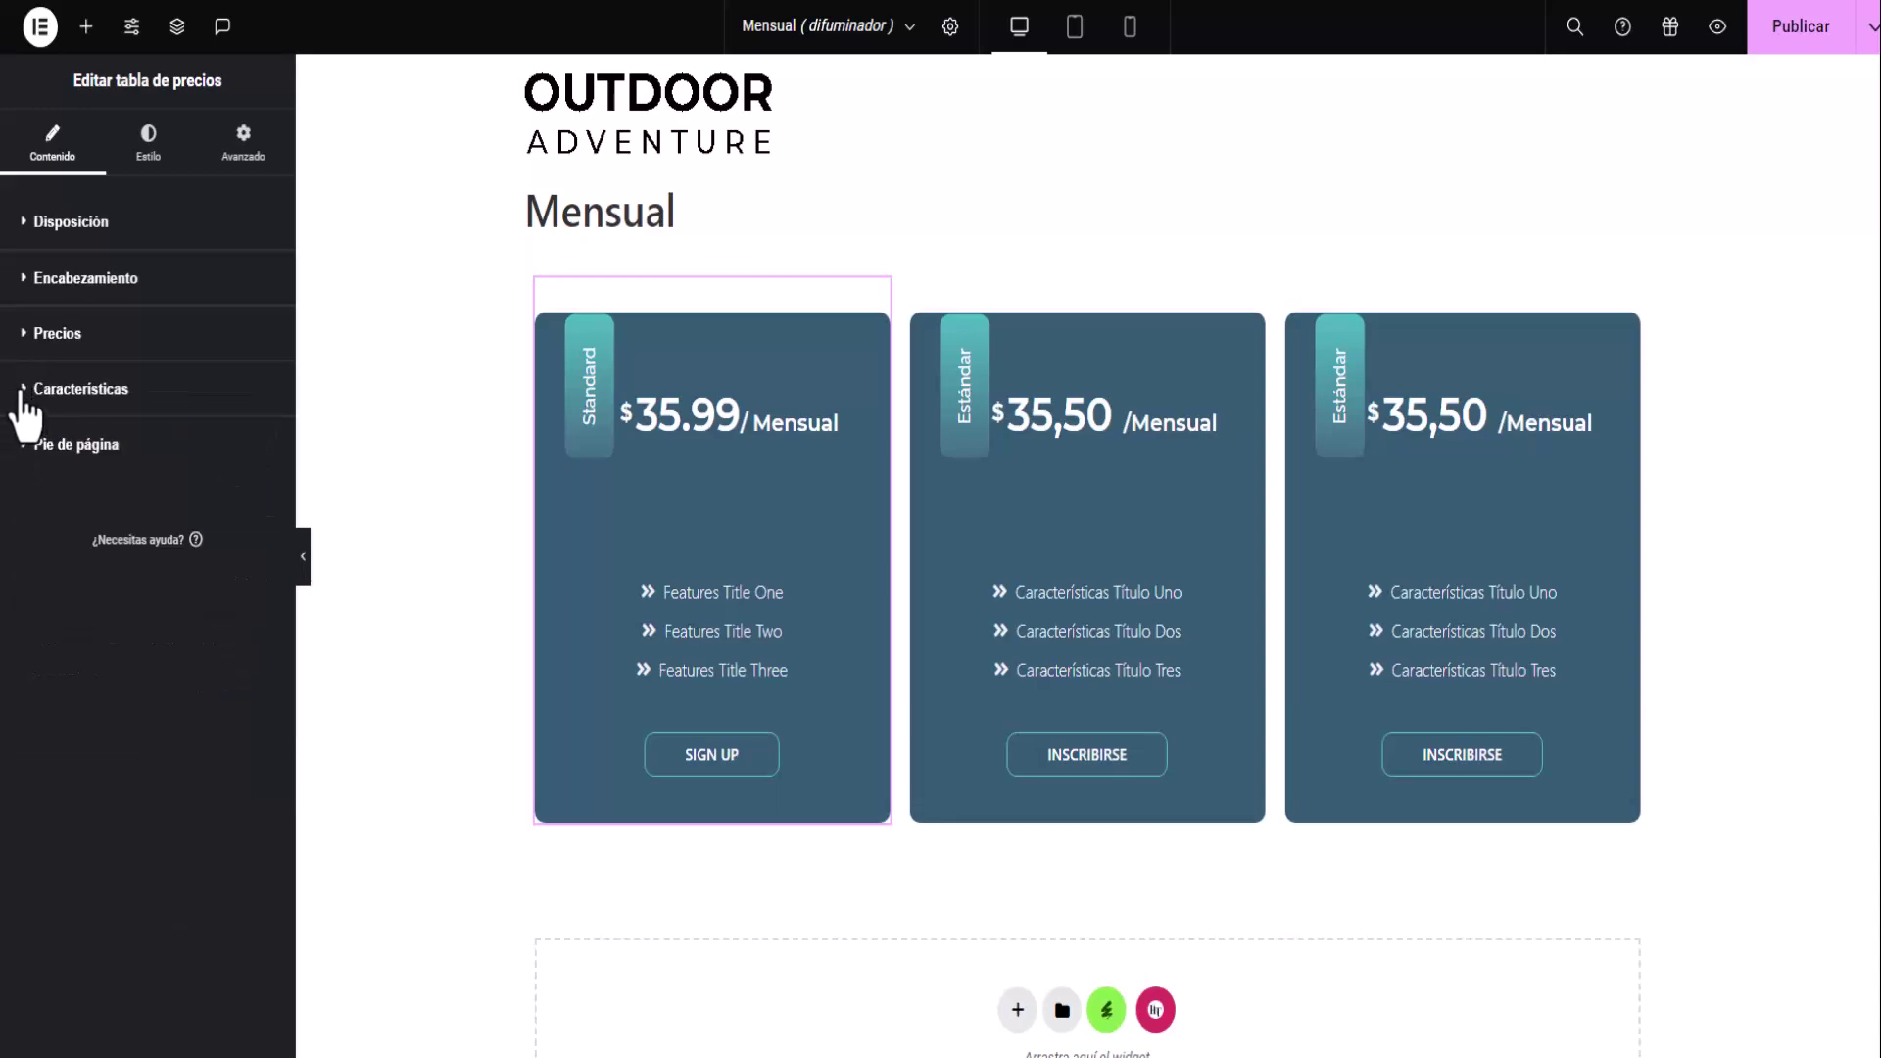
# Examine the title and icon settings of the first feature in the first pricing table.
pyautogui.click(21, 392)
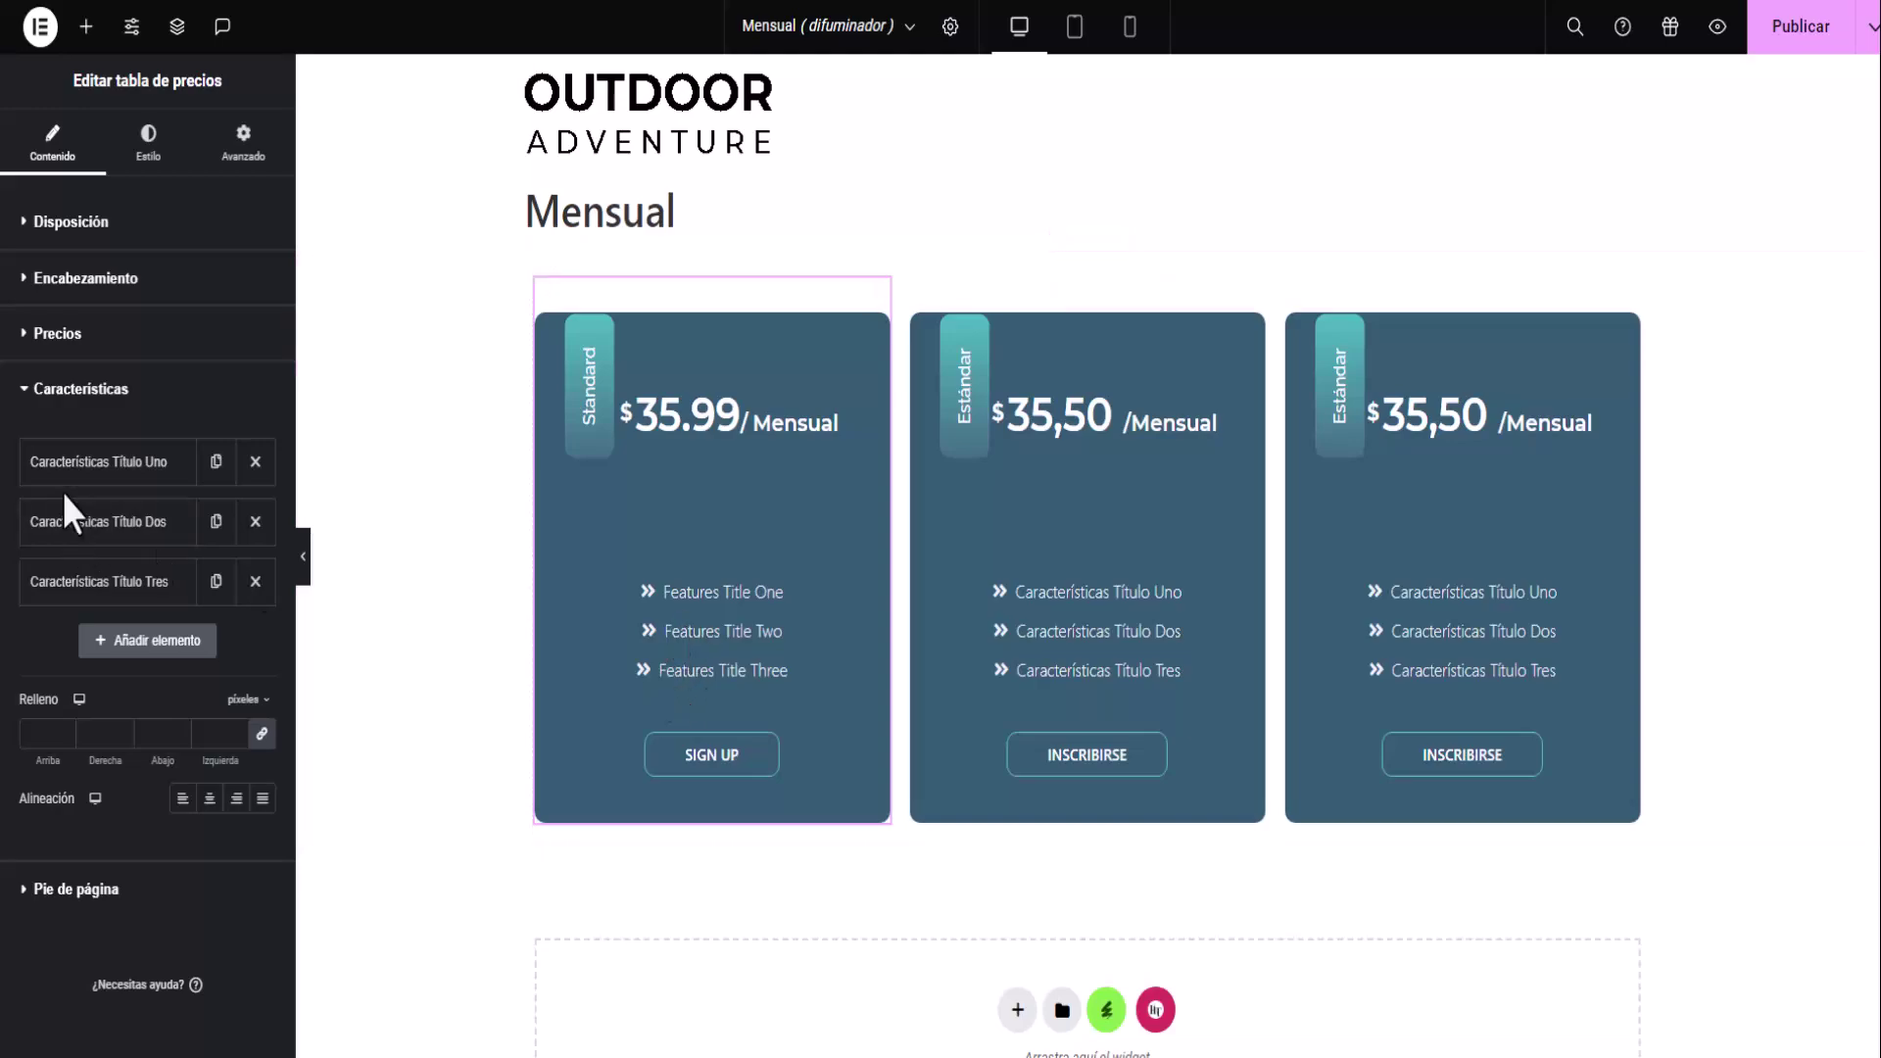
pyautogui.click(88, 466)
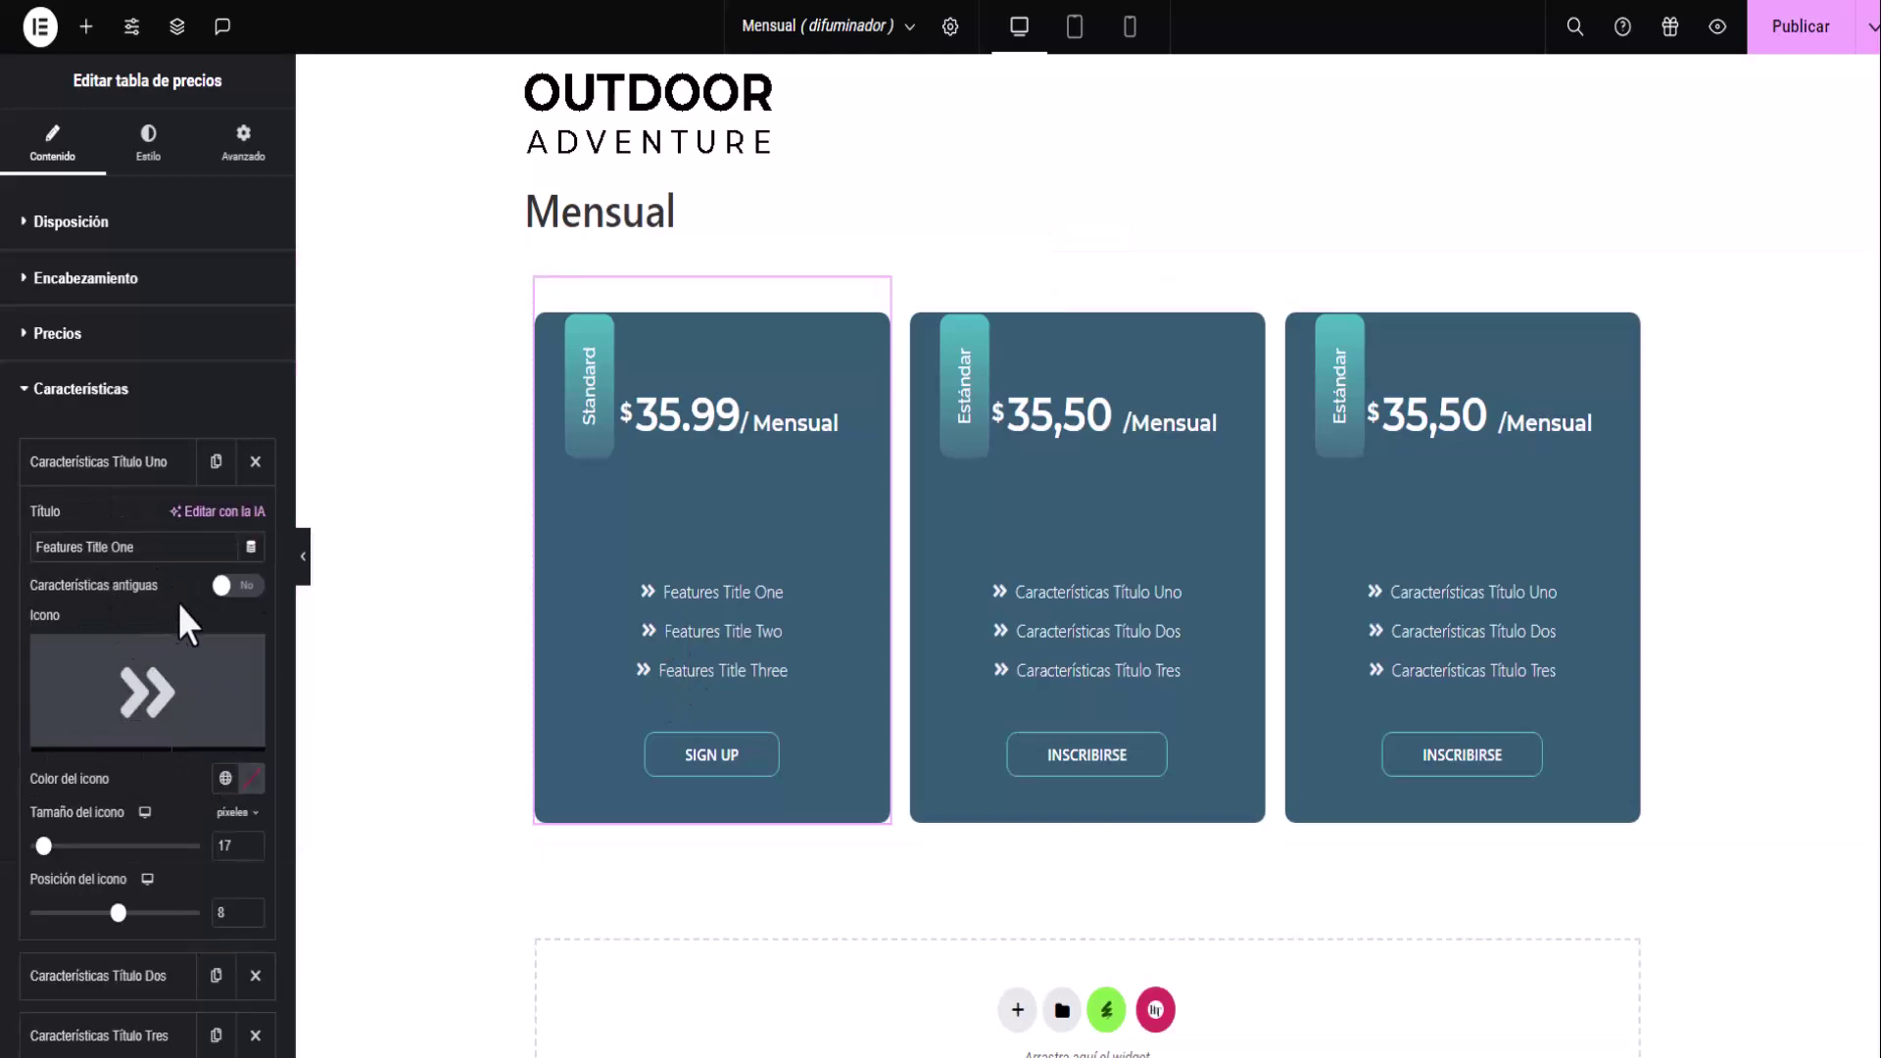
pyautogui.moveTo(157, 547); pyautogui.dragTo(4, 563)
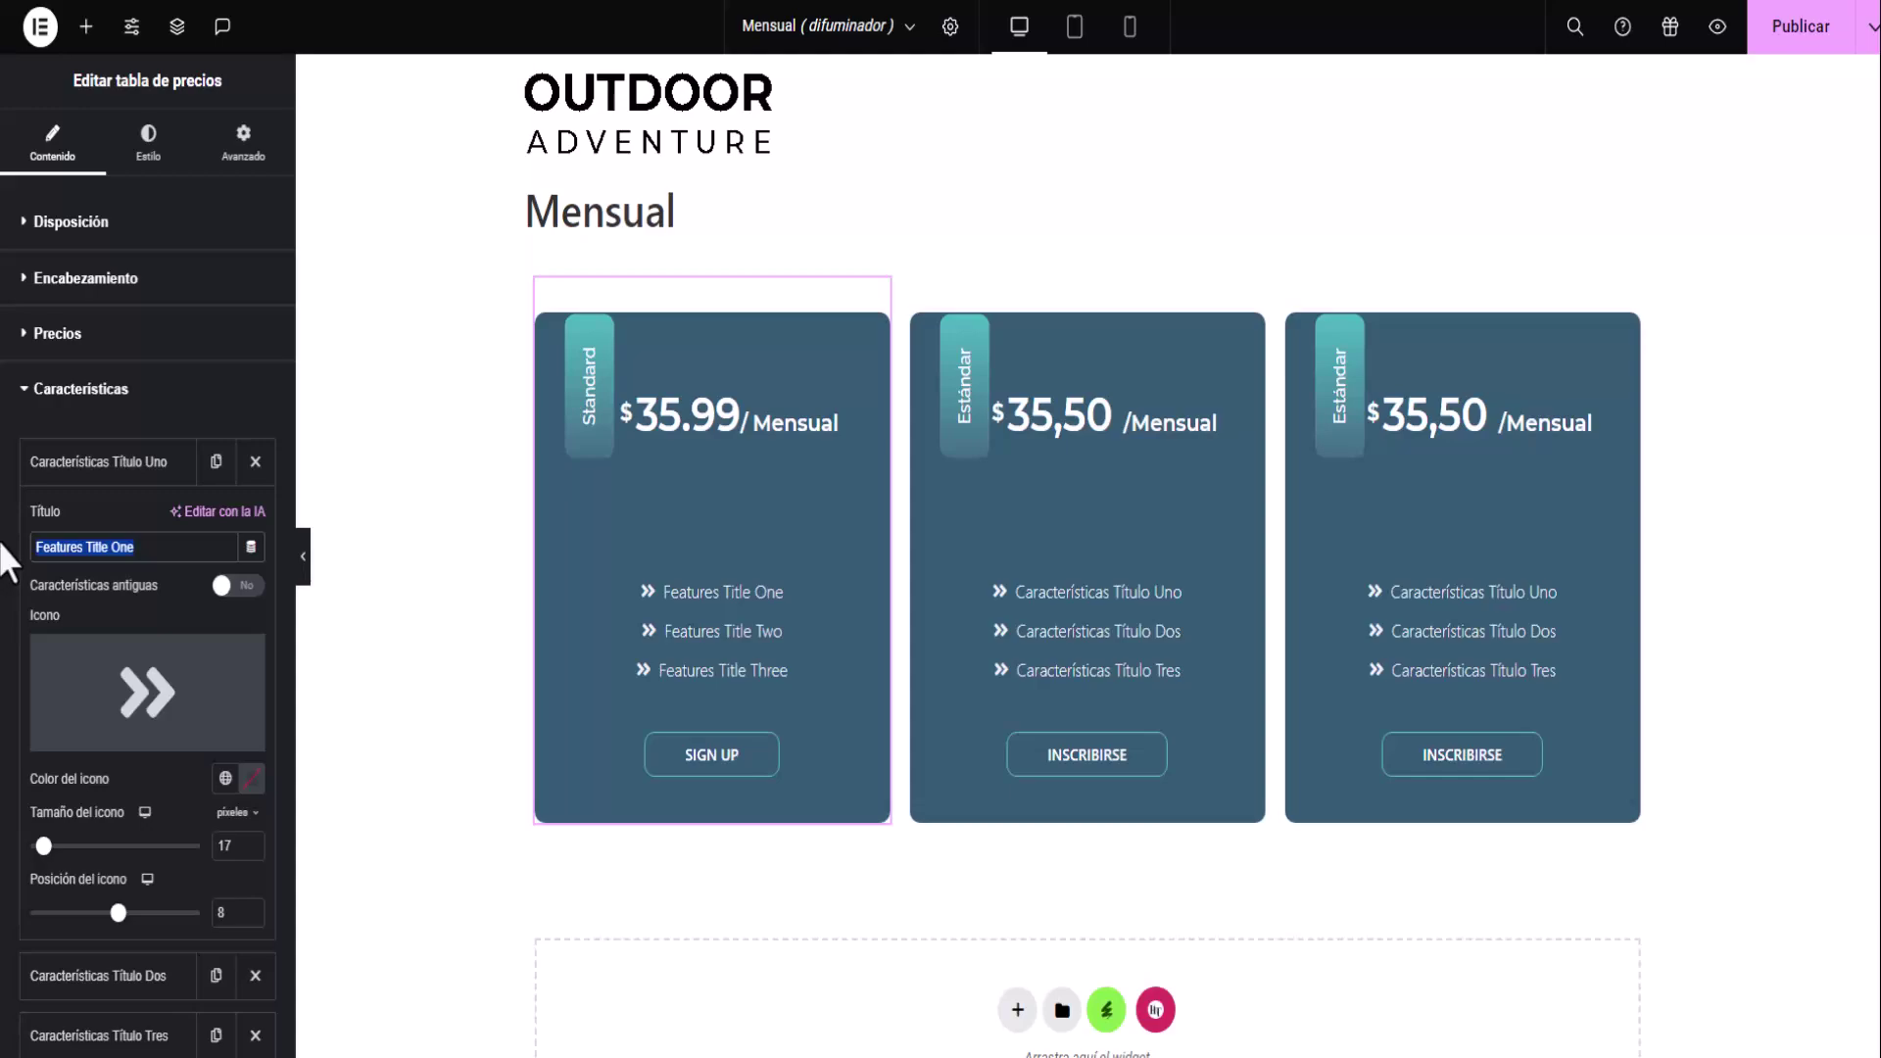
pyautogui.click(113, 468)
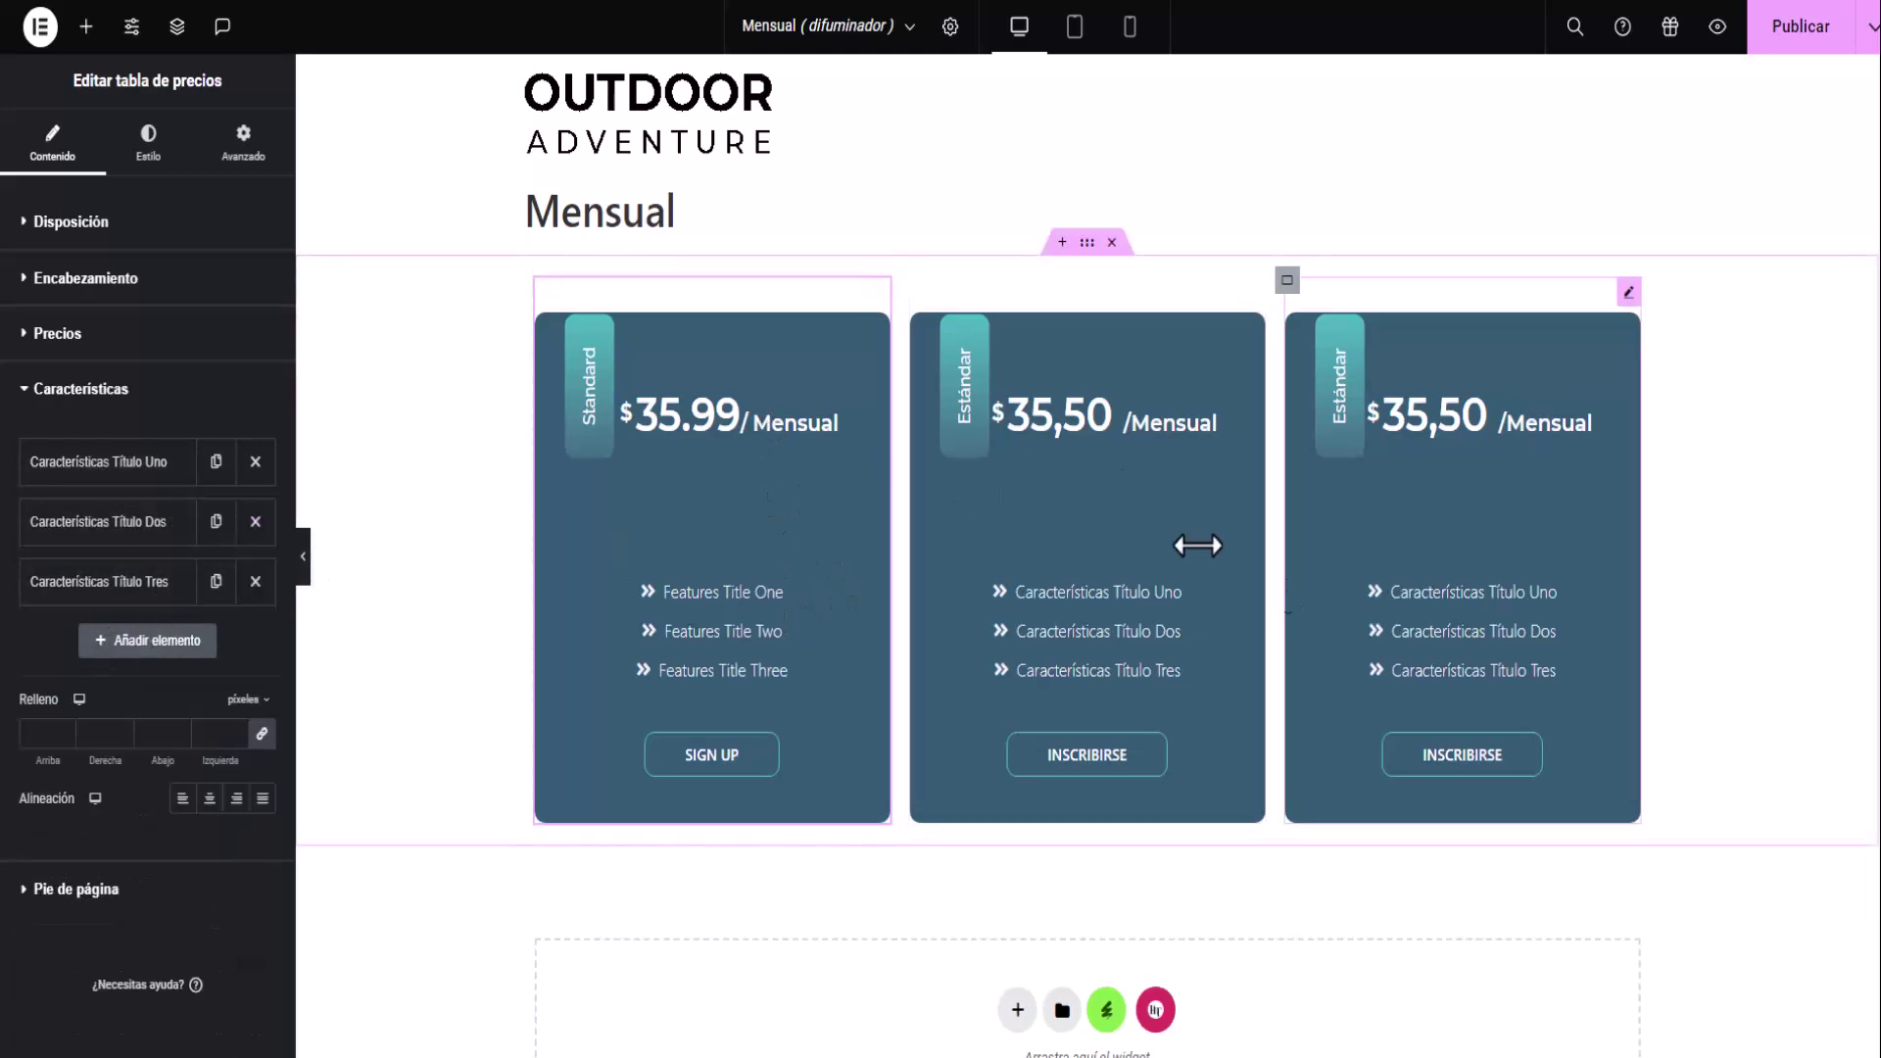
pyautogui.click(30, 392)
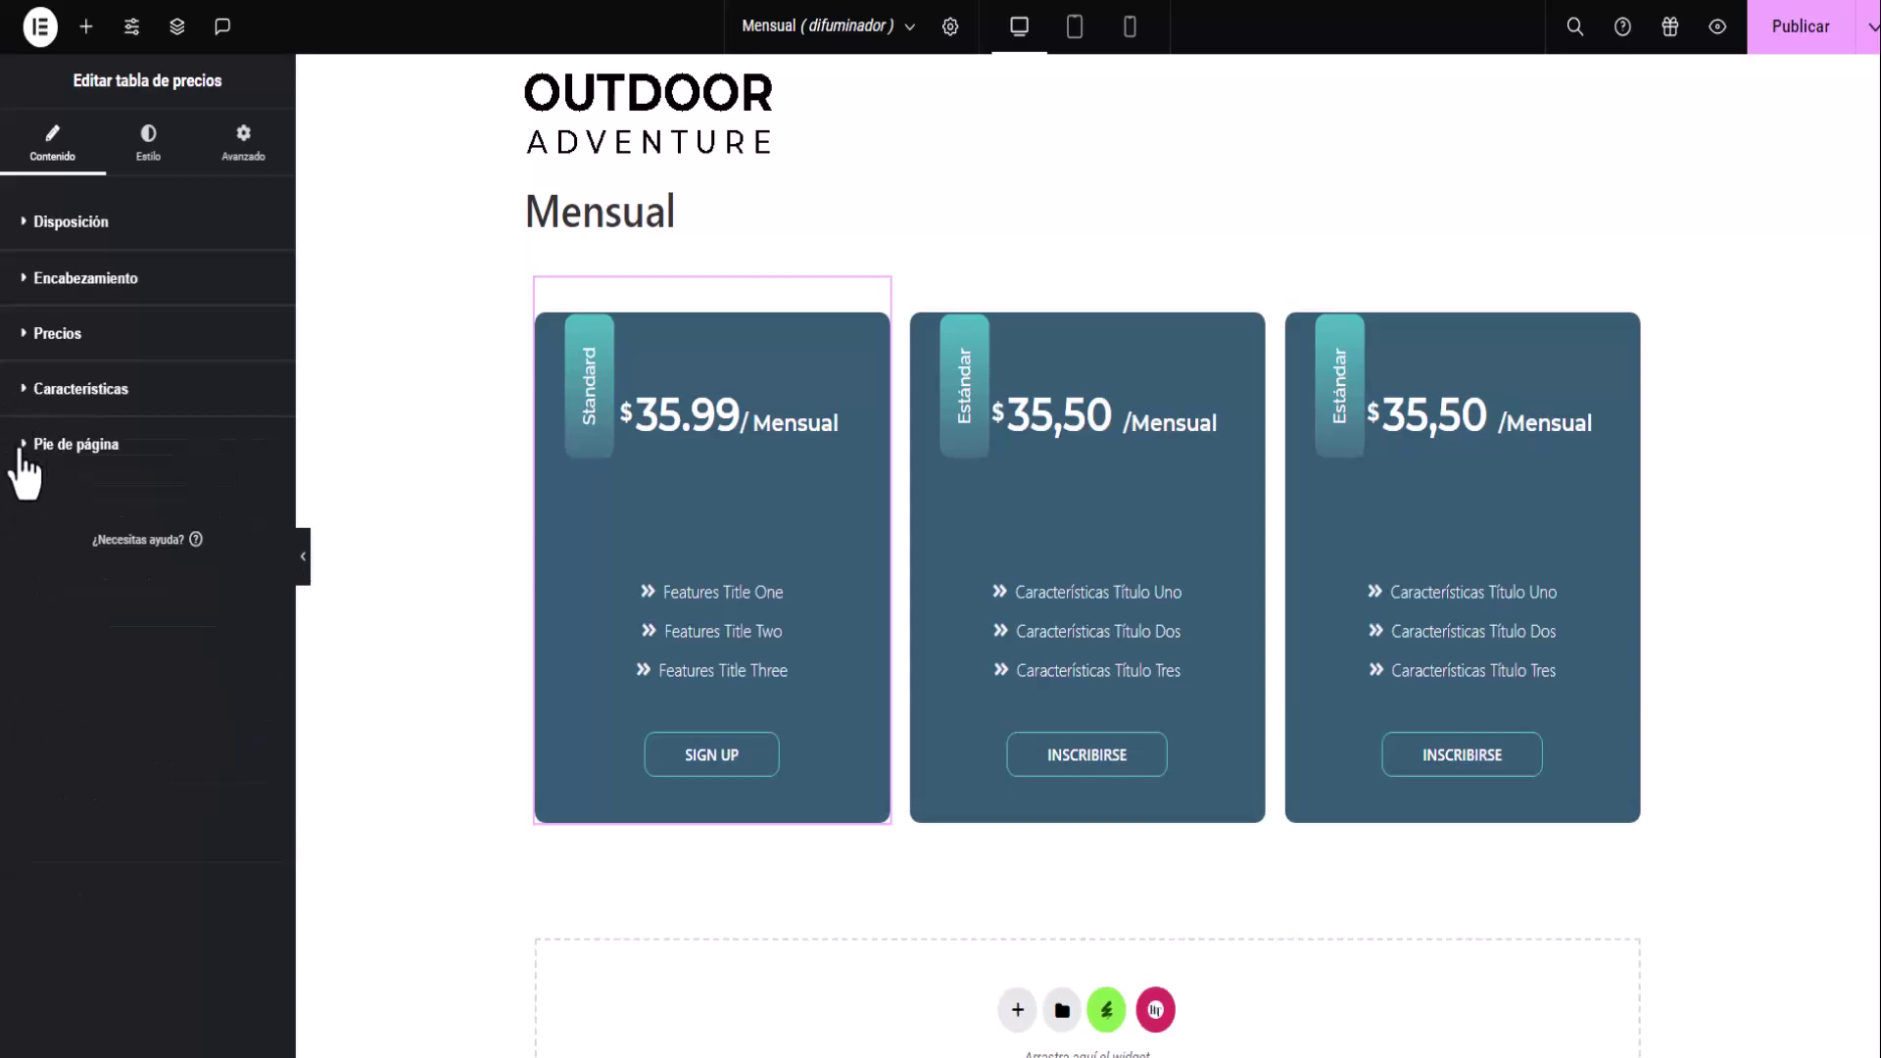
# Examine the first pricing table's footer button text and link settings, and its general and header style options.
pyautogui.click(23, 460)
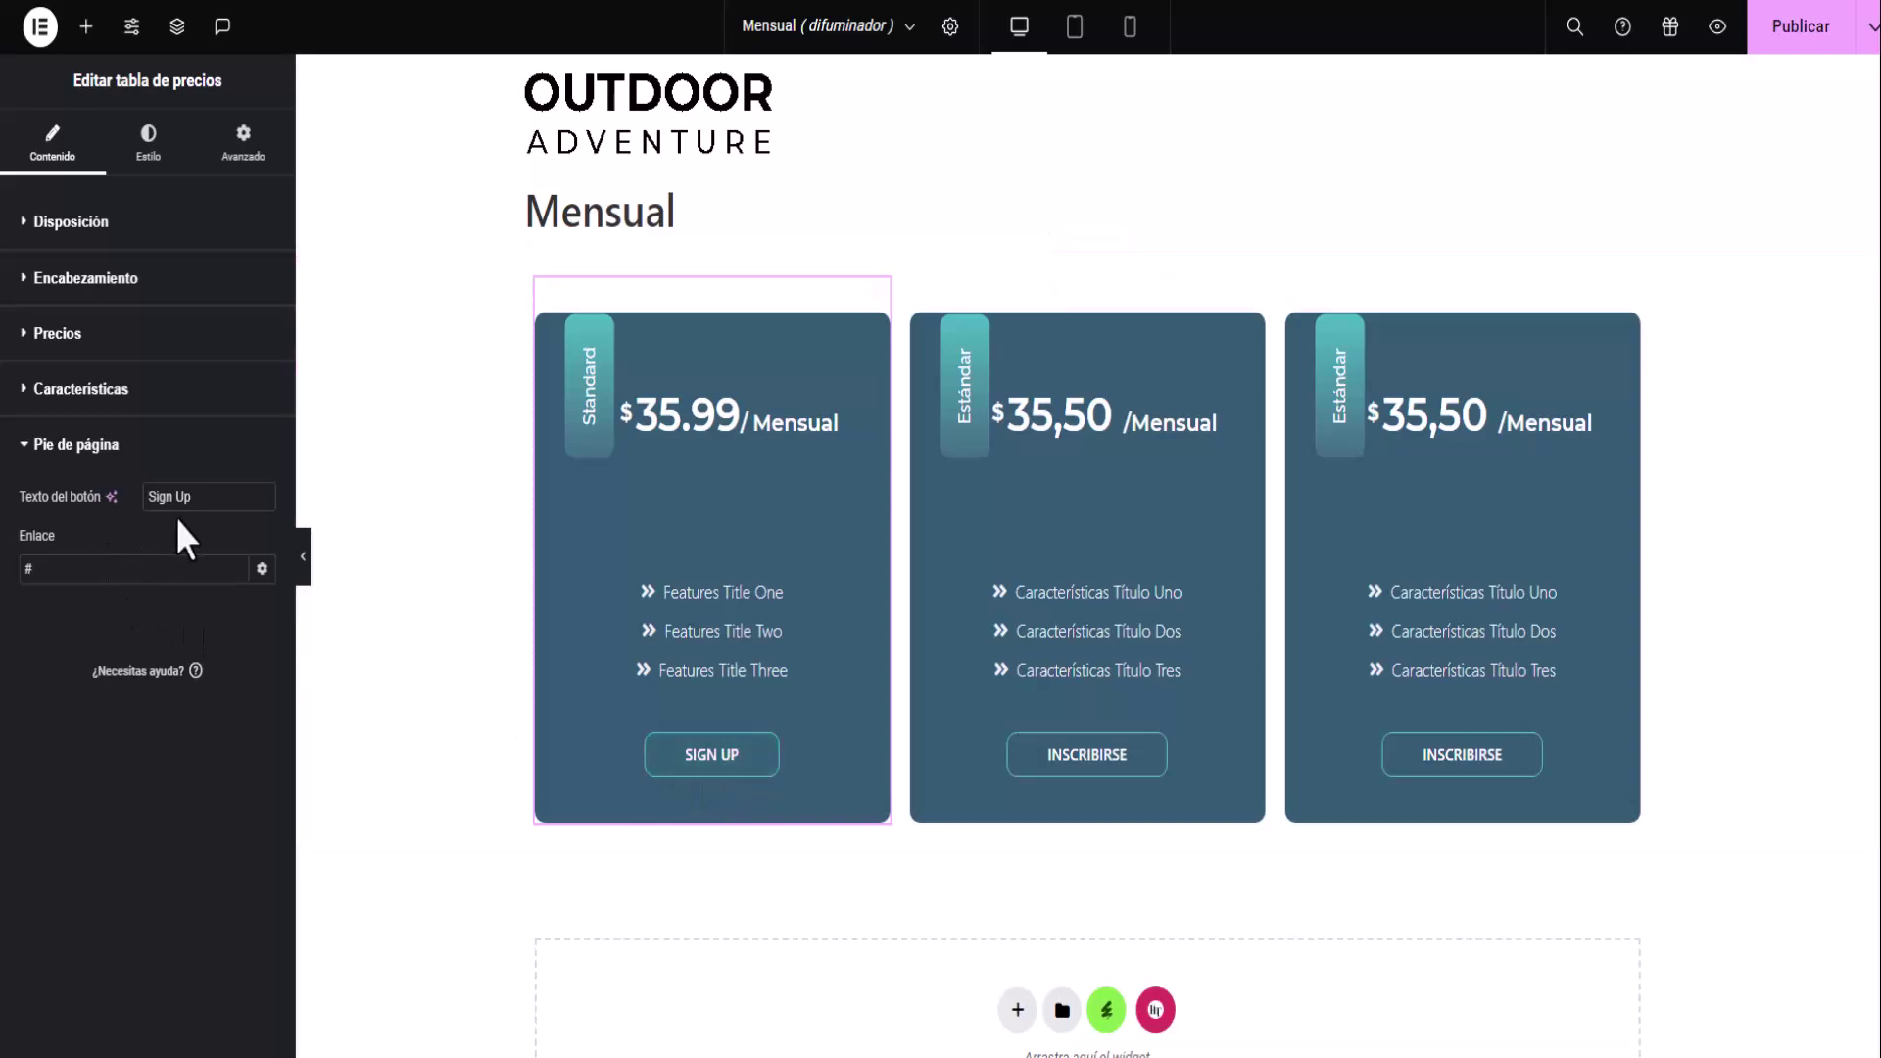
pyautogui.click(89, 576)
pyautogui.click(47, 445)
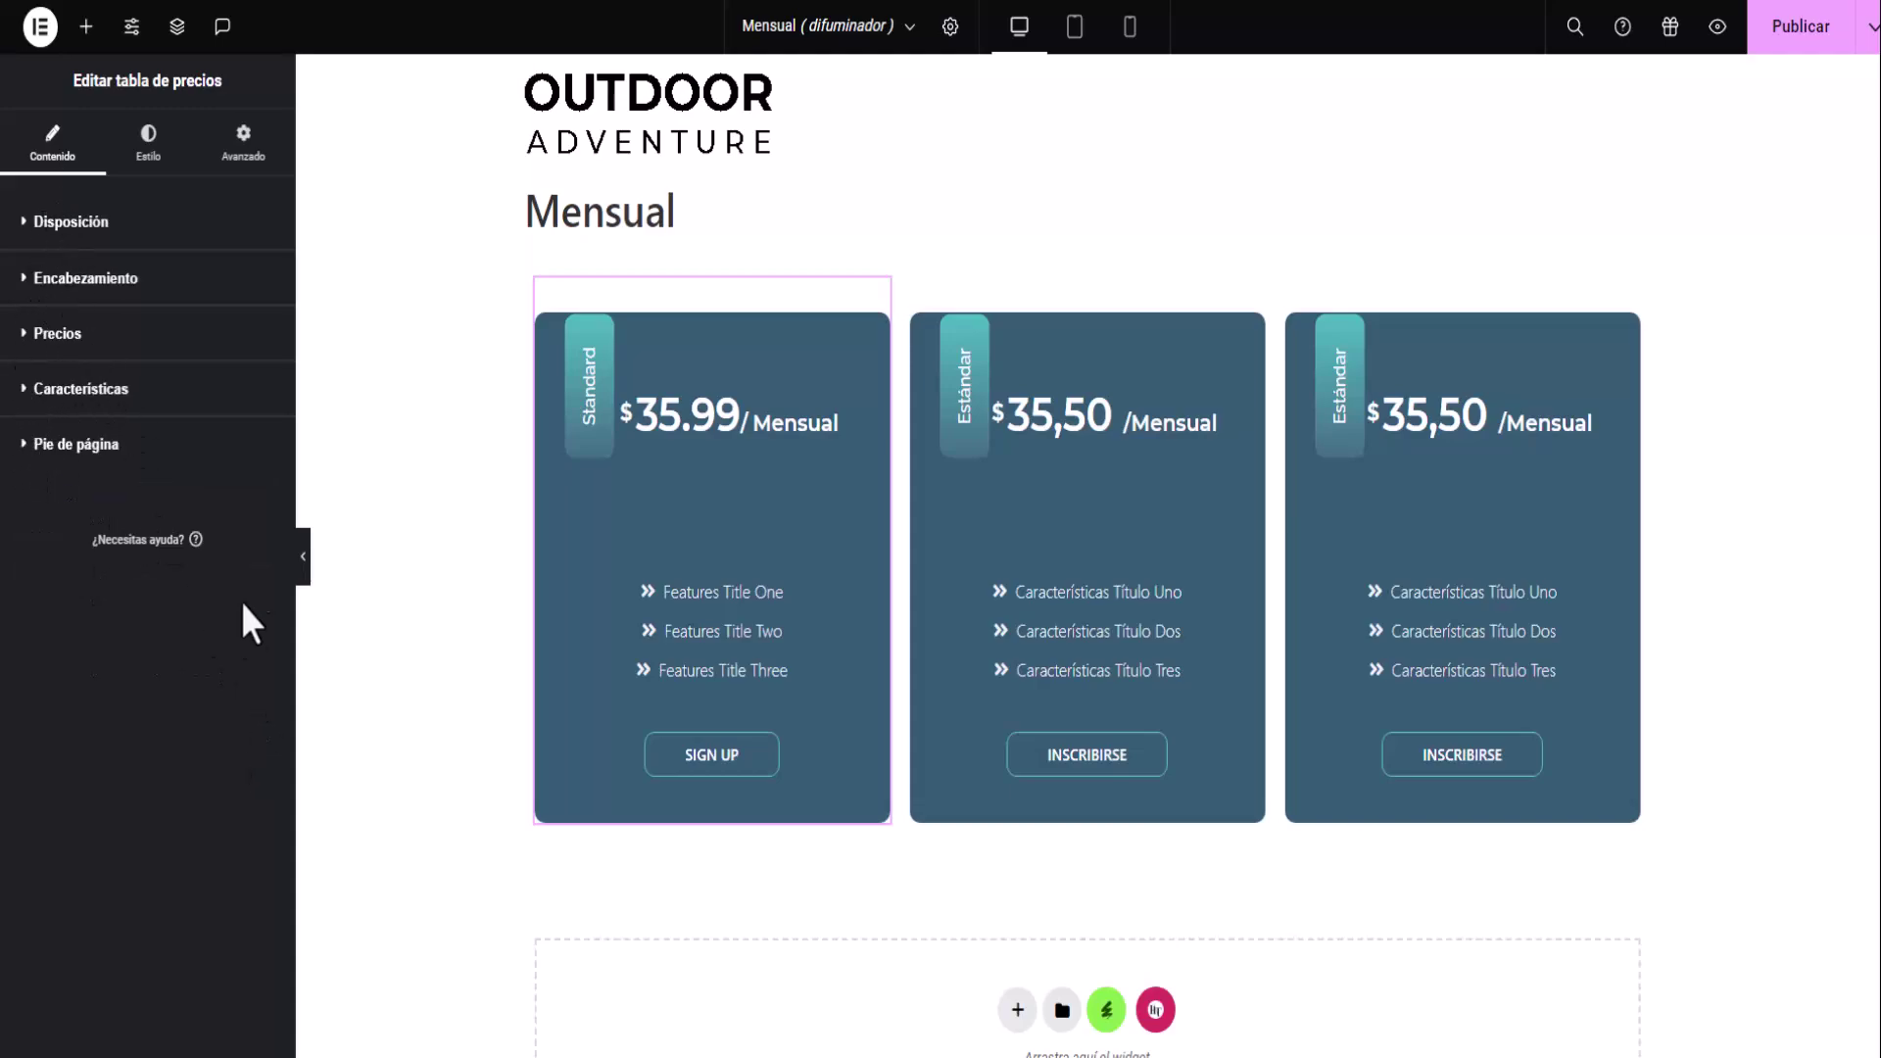
pyautogui.click(149, 147)
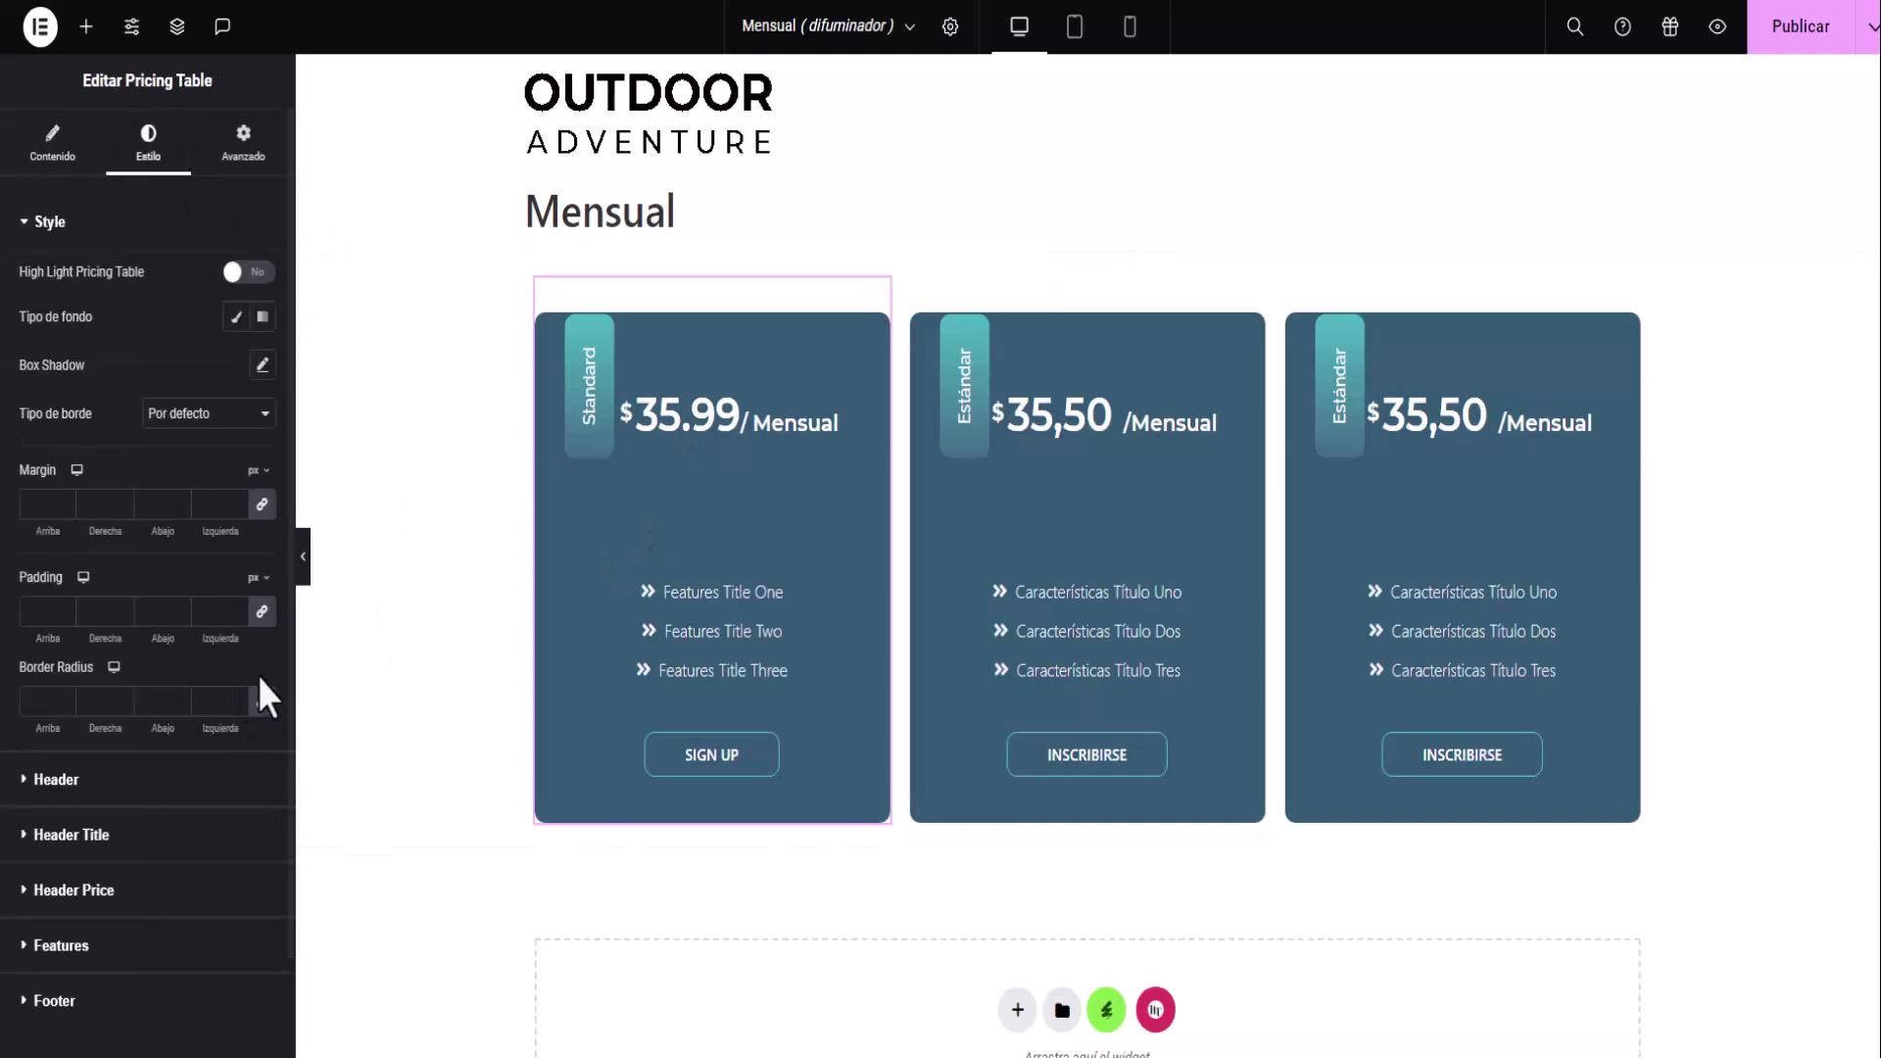
pyautogui.click(21, 223)
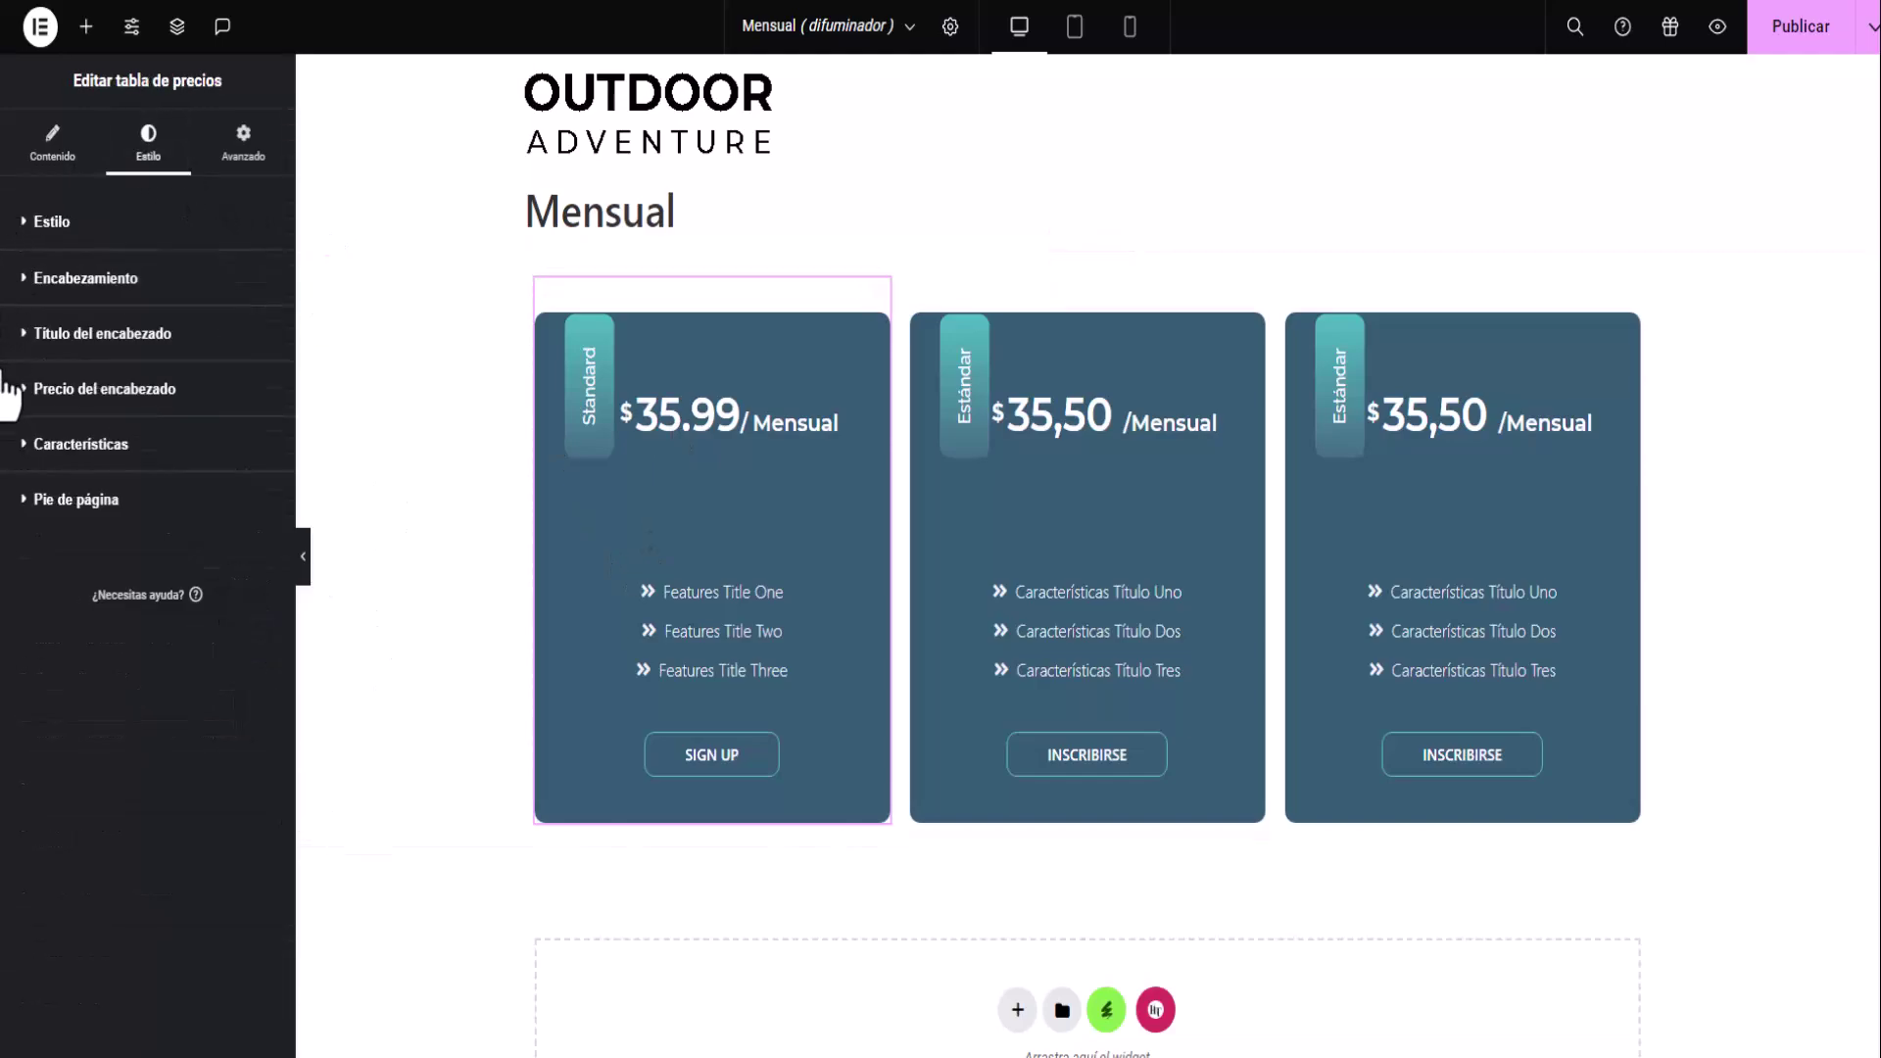
pyautogui.click(14, 285)
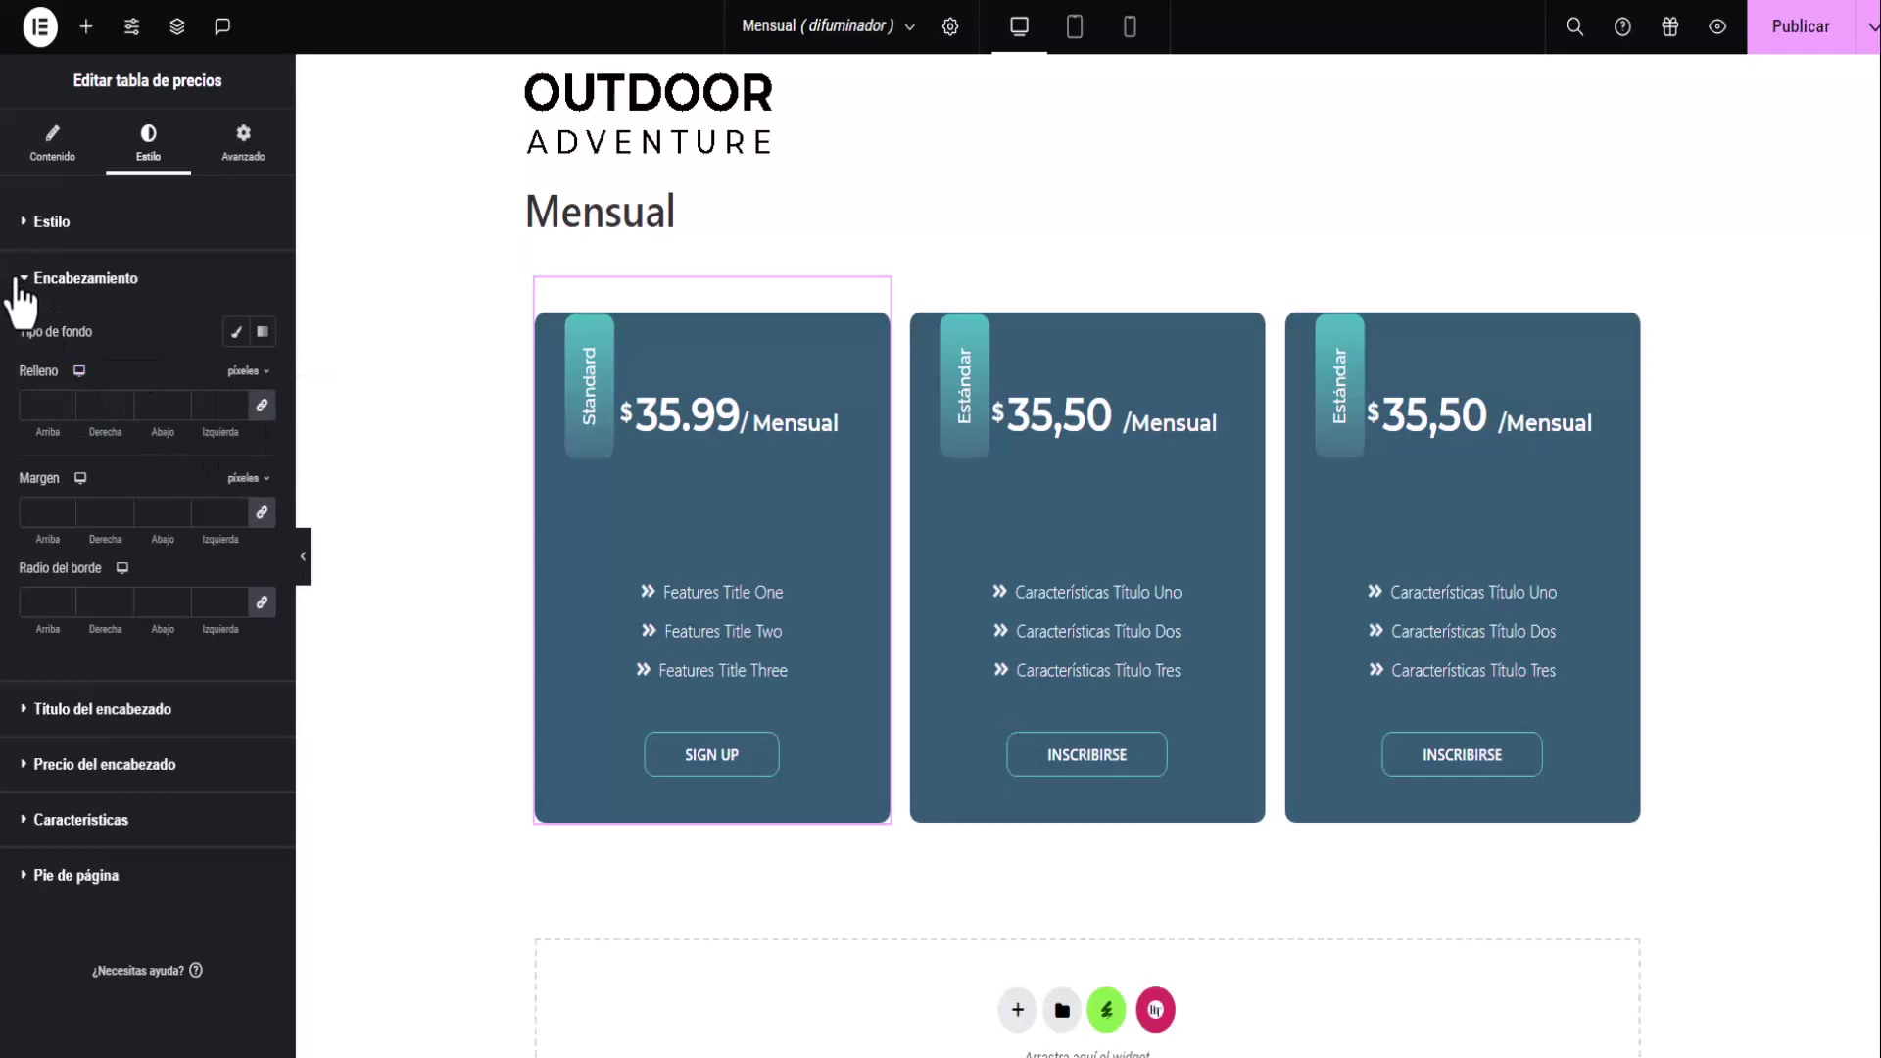
pyautogui.click(19, 282)
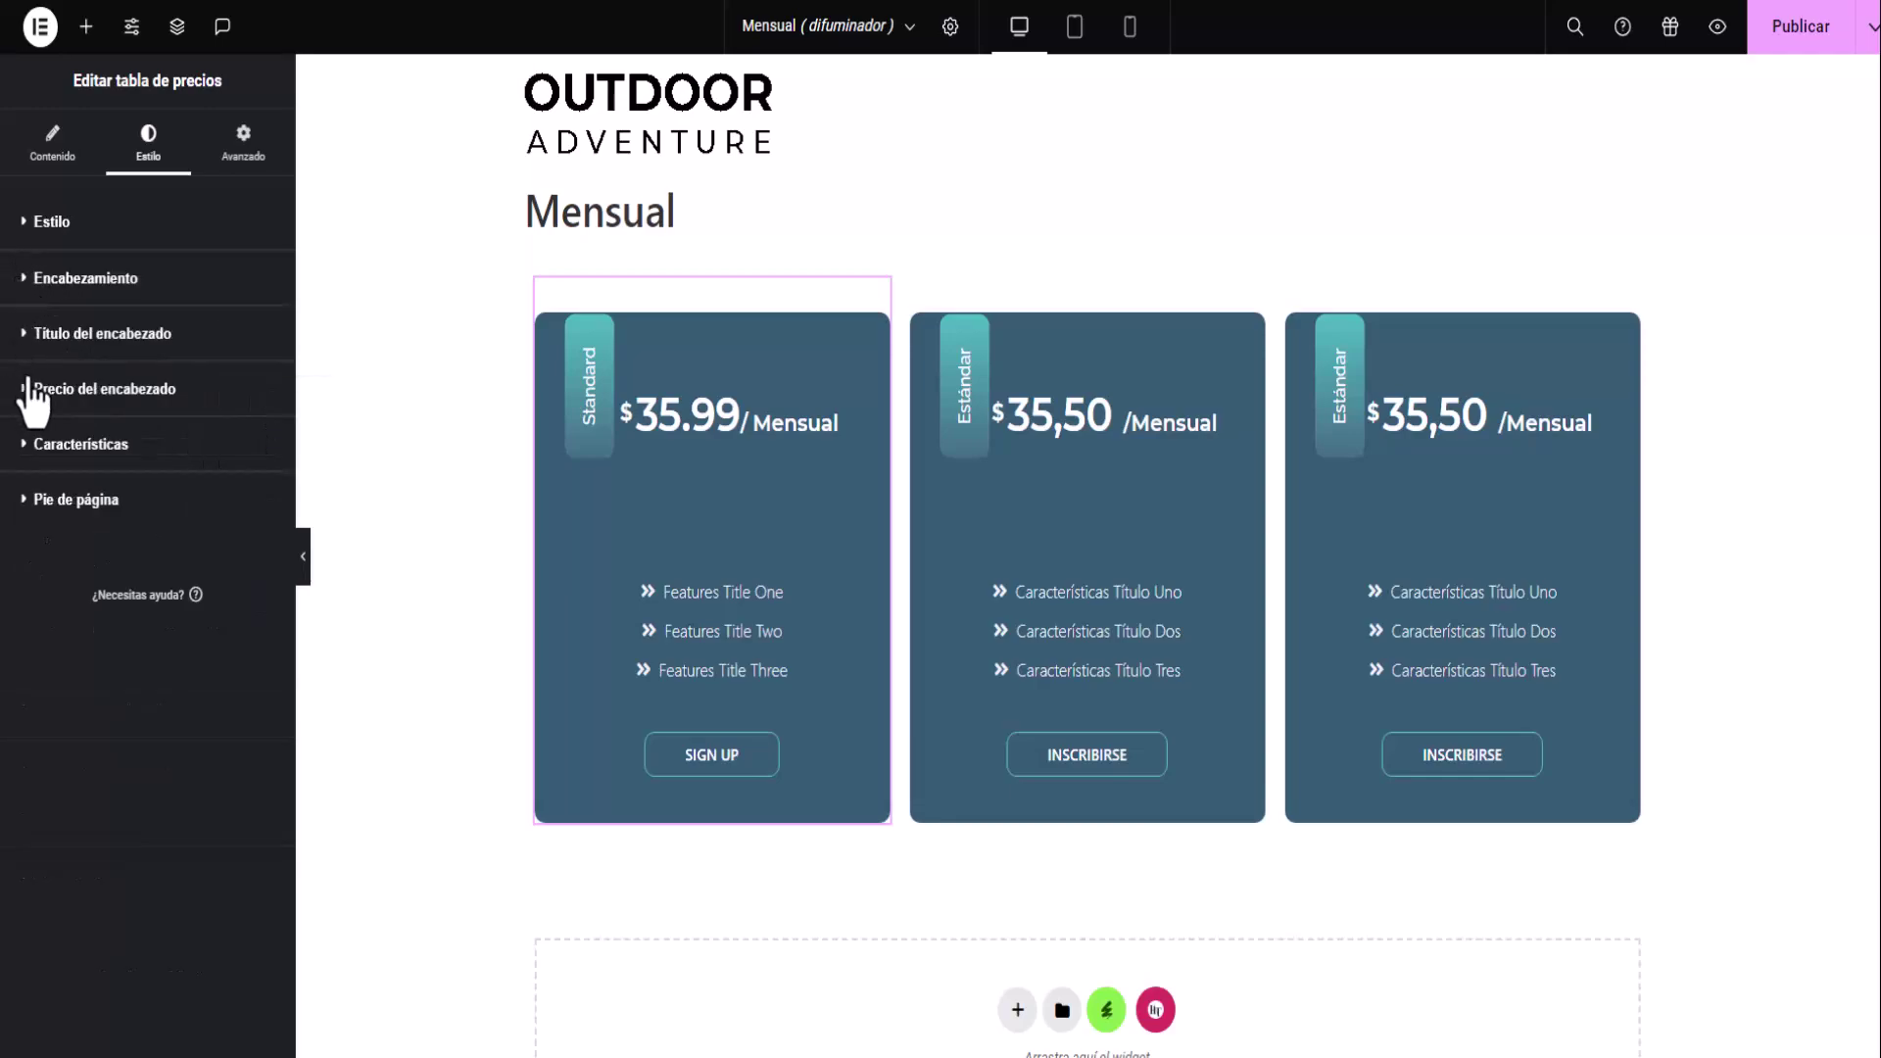
# Give the first pricing table's footer button a classic red background (#DF0000) in its normal state.
pyautogui.click(22, 501)
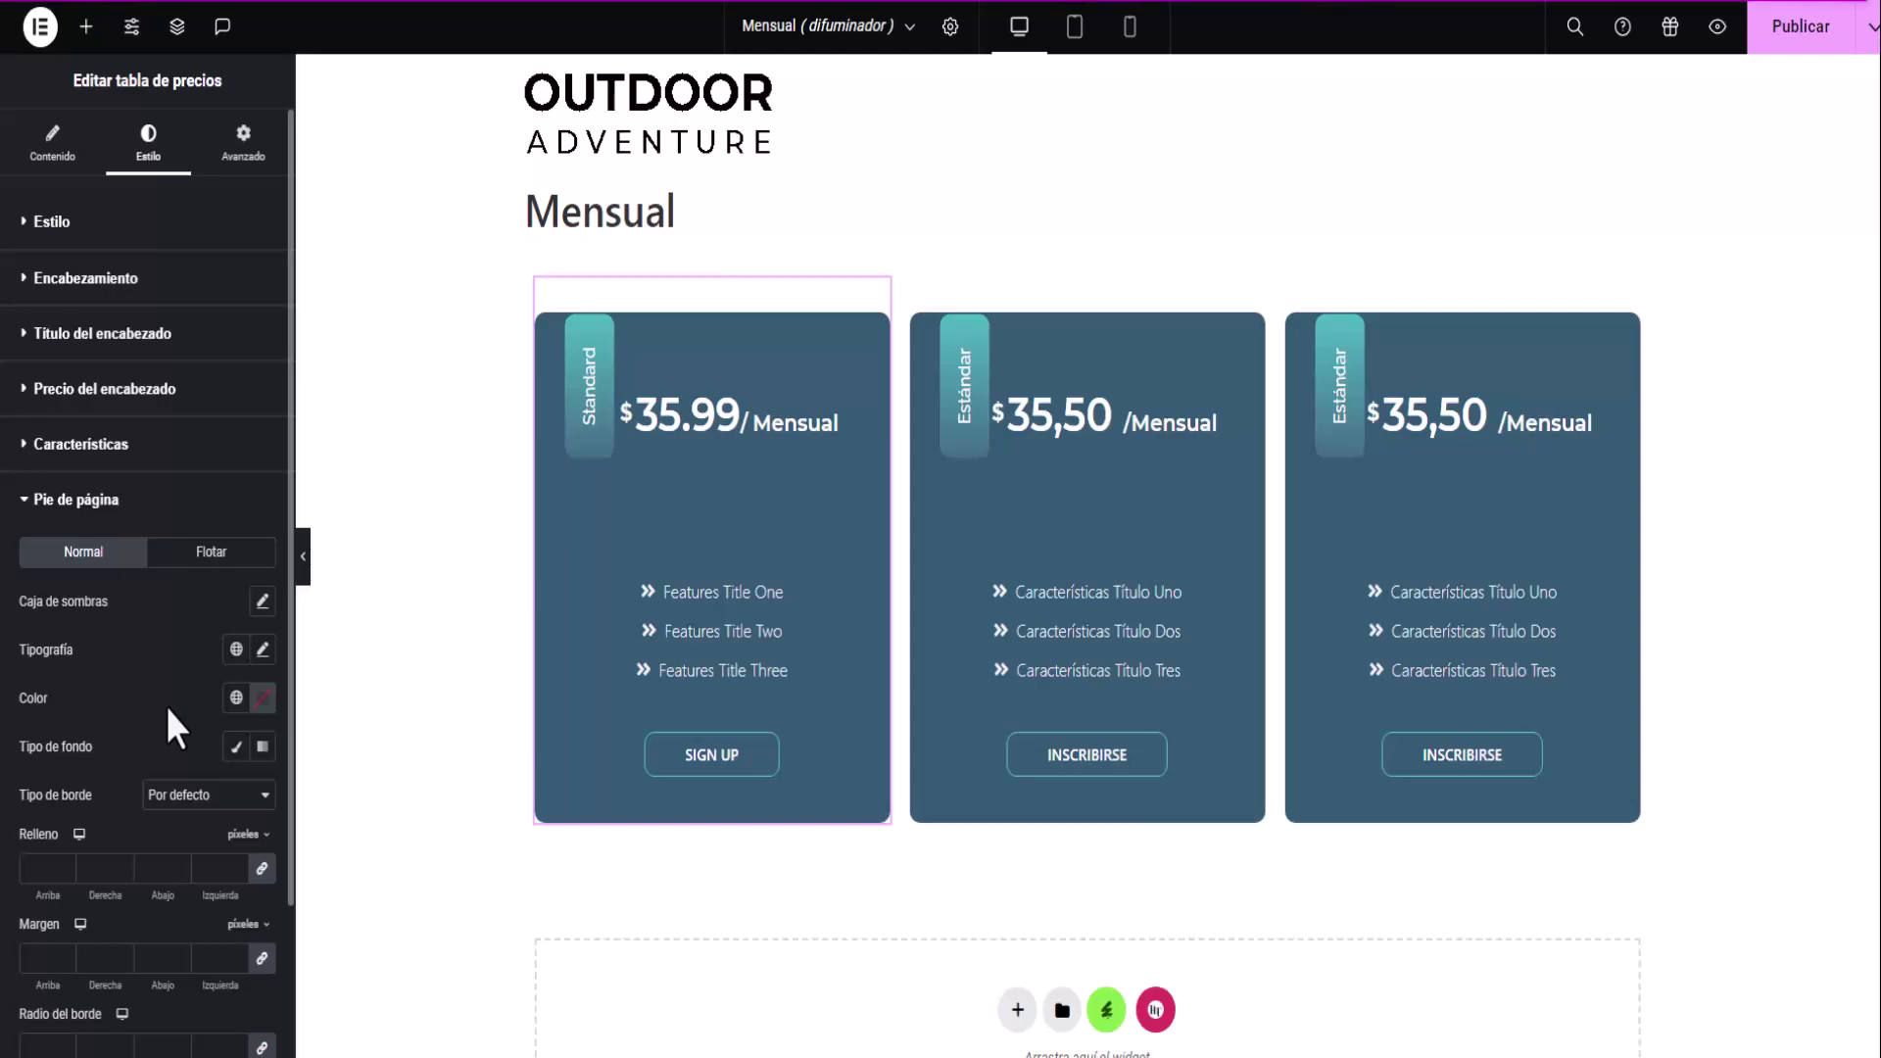
pyautogui.scroll(-1, 181, 699)
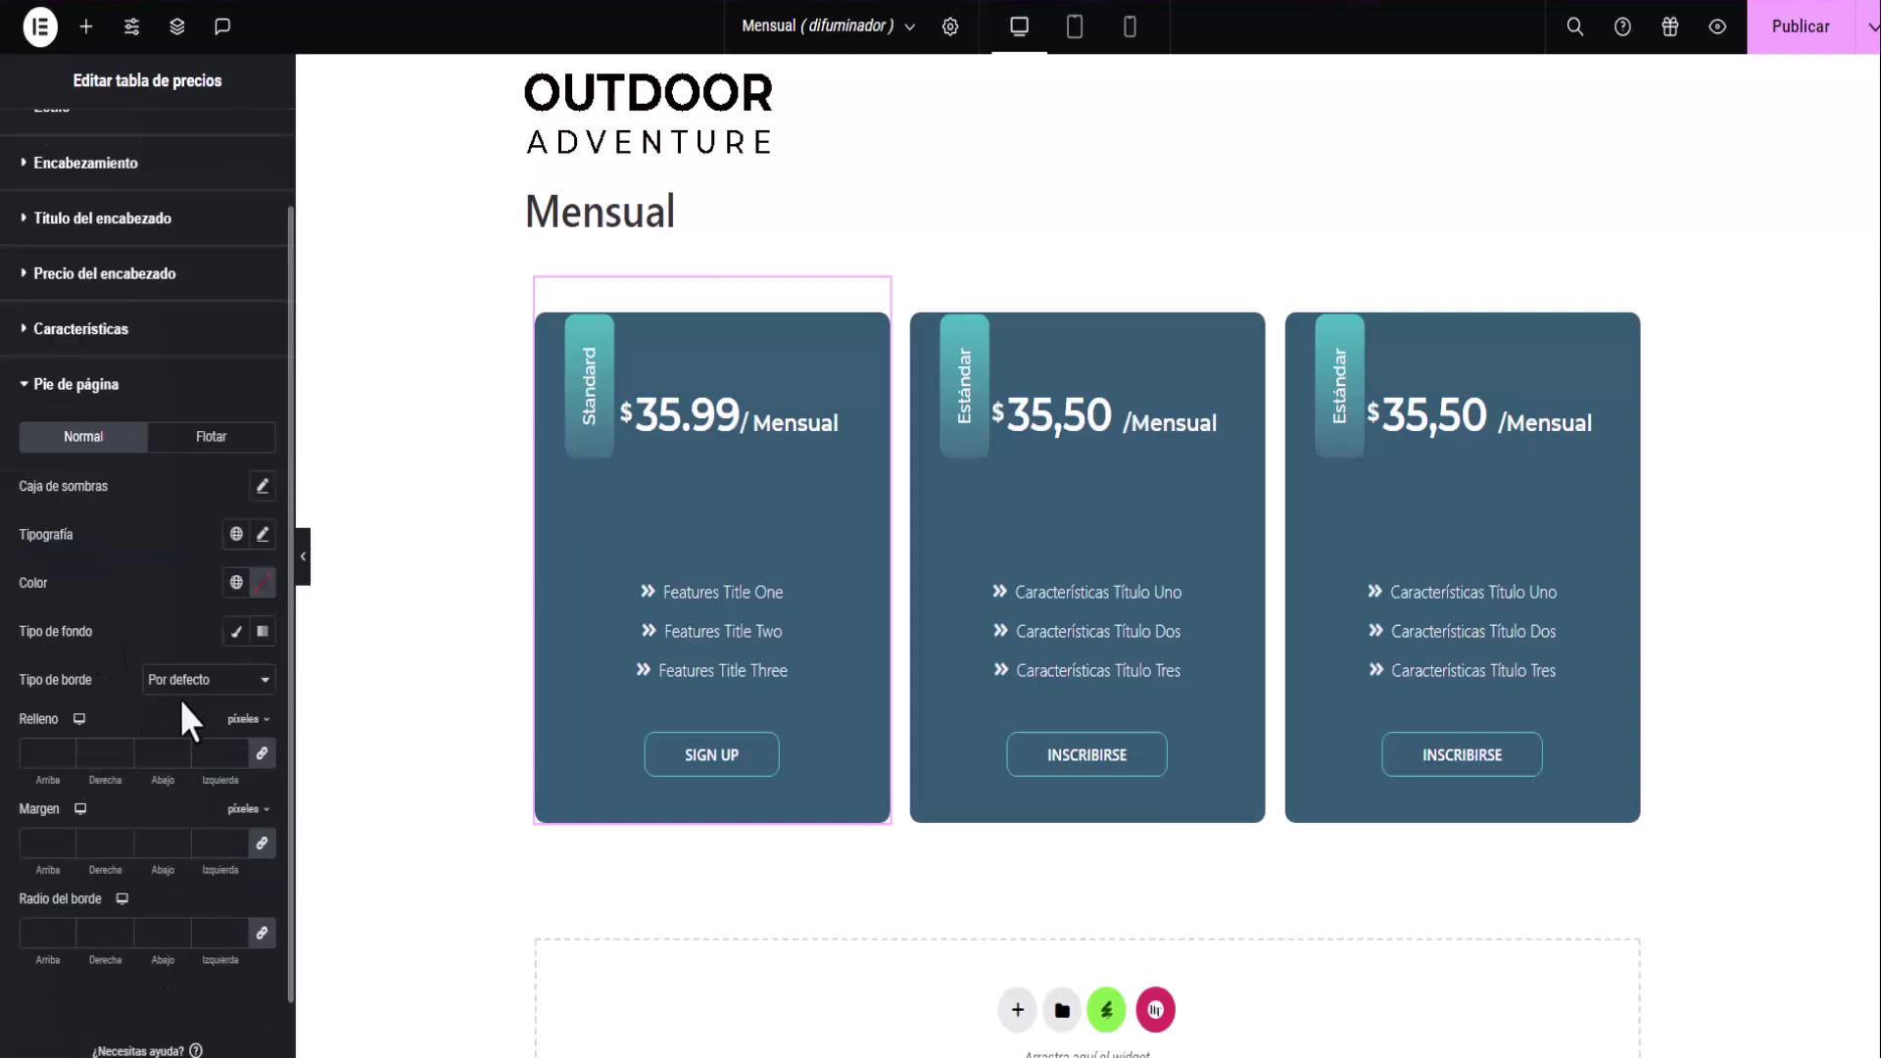
pyautogui.click(235, 634)
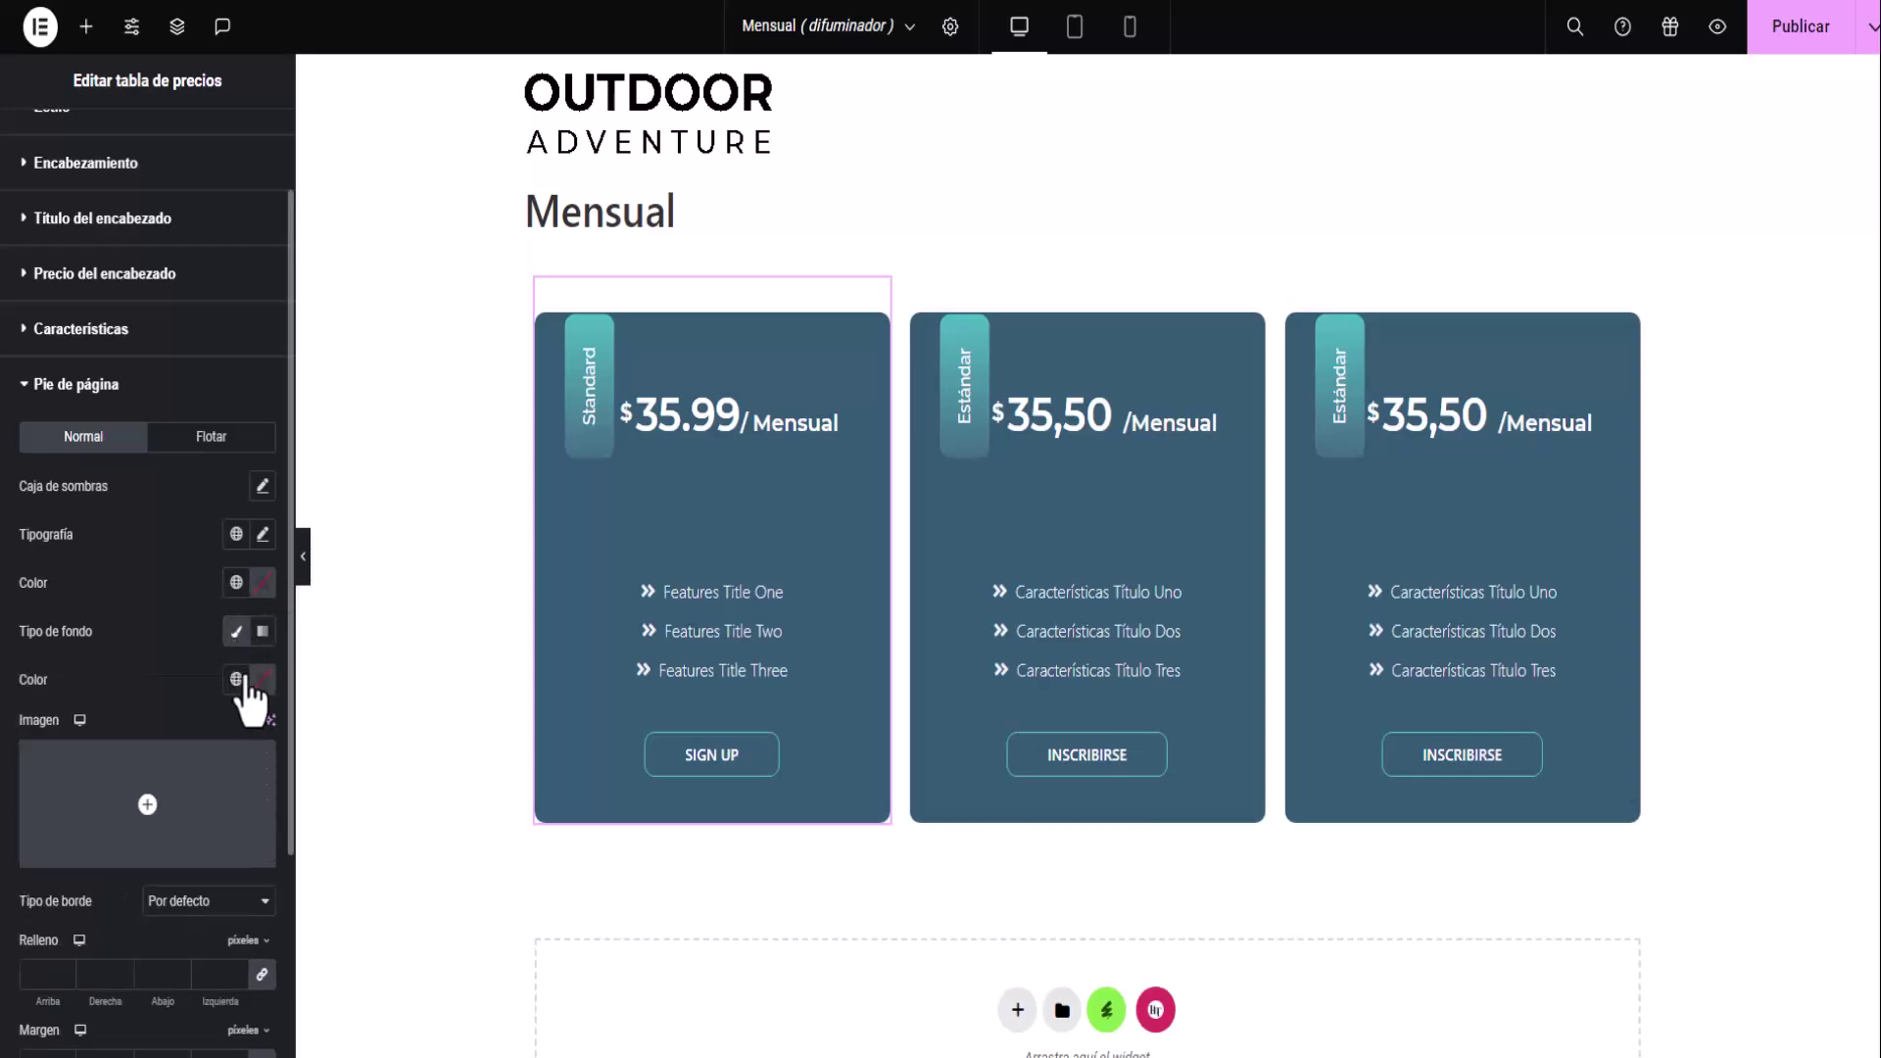
pyautogui.click(262, 681)
pyautogui.click(376, 794)
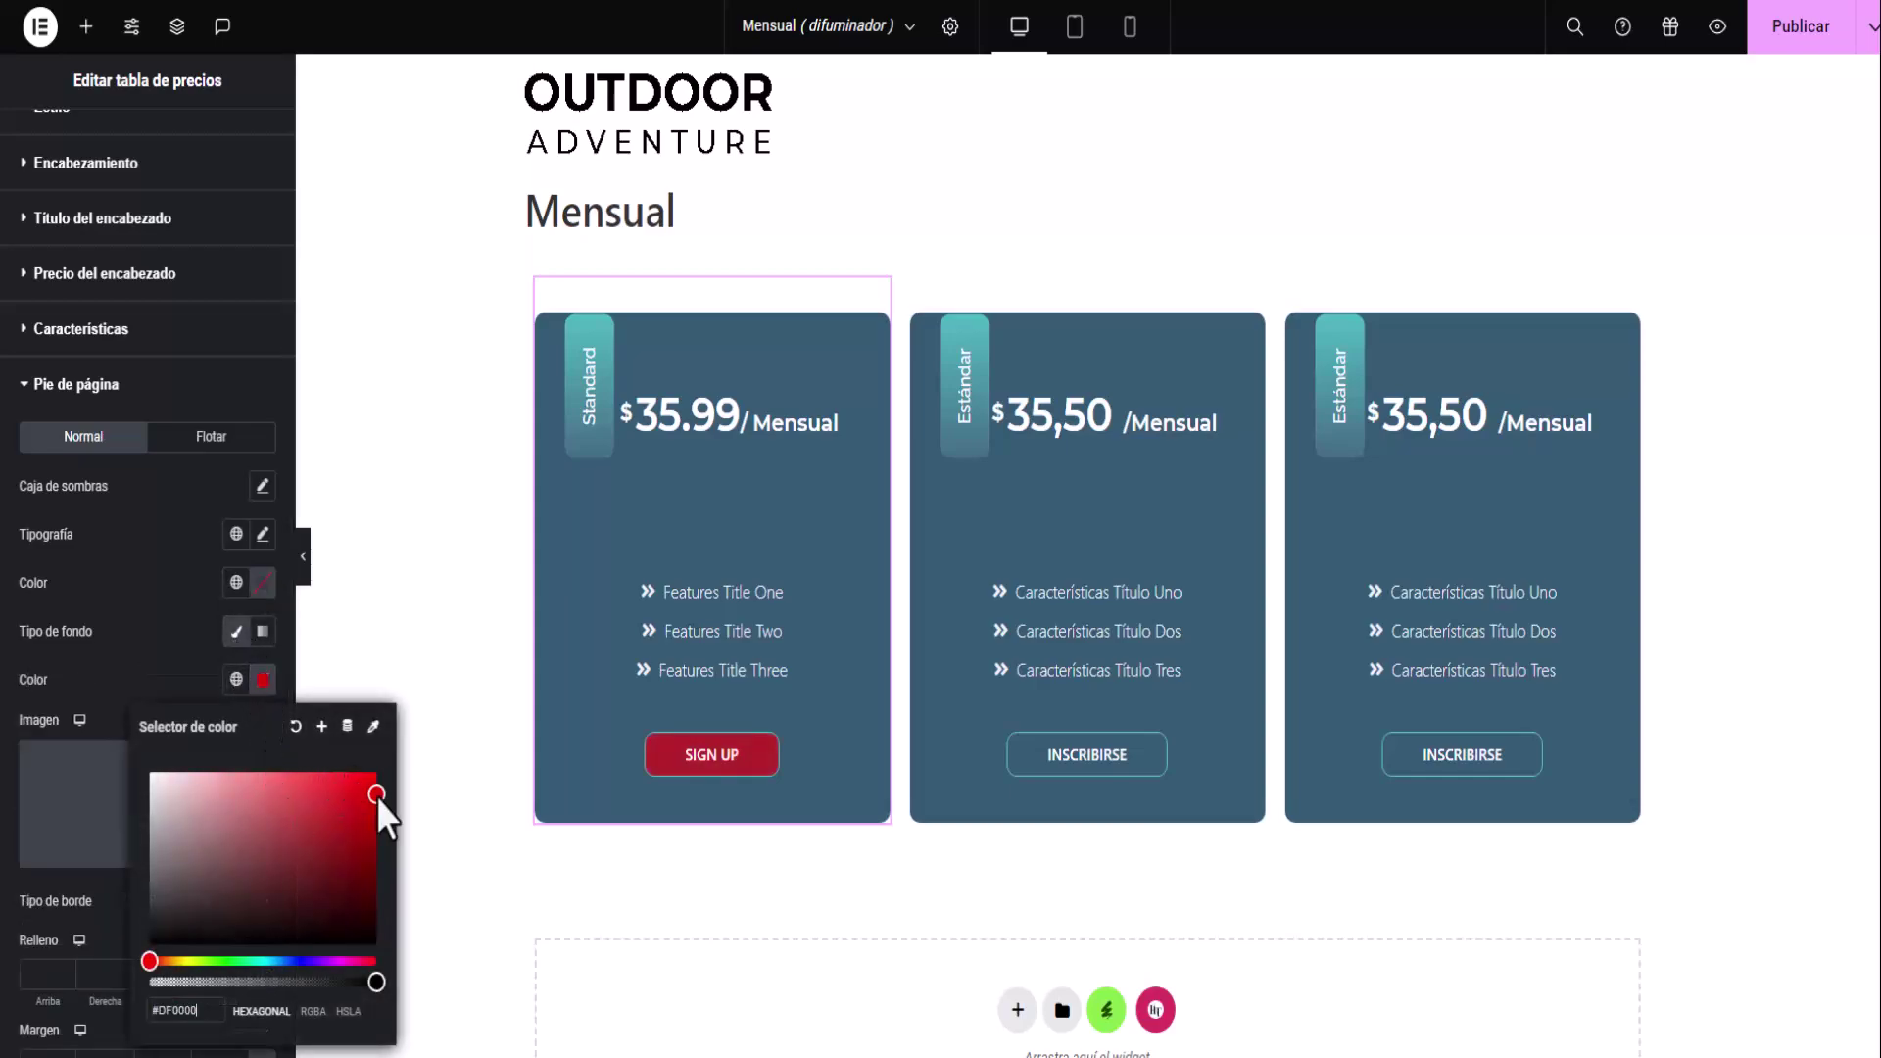
pyautogui.click(154, 650)
# Set the footer button's hover text color to yellow-green (#B6C511) in the first pricing table.
pyautogui.click(192, 439)
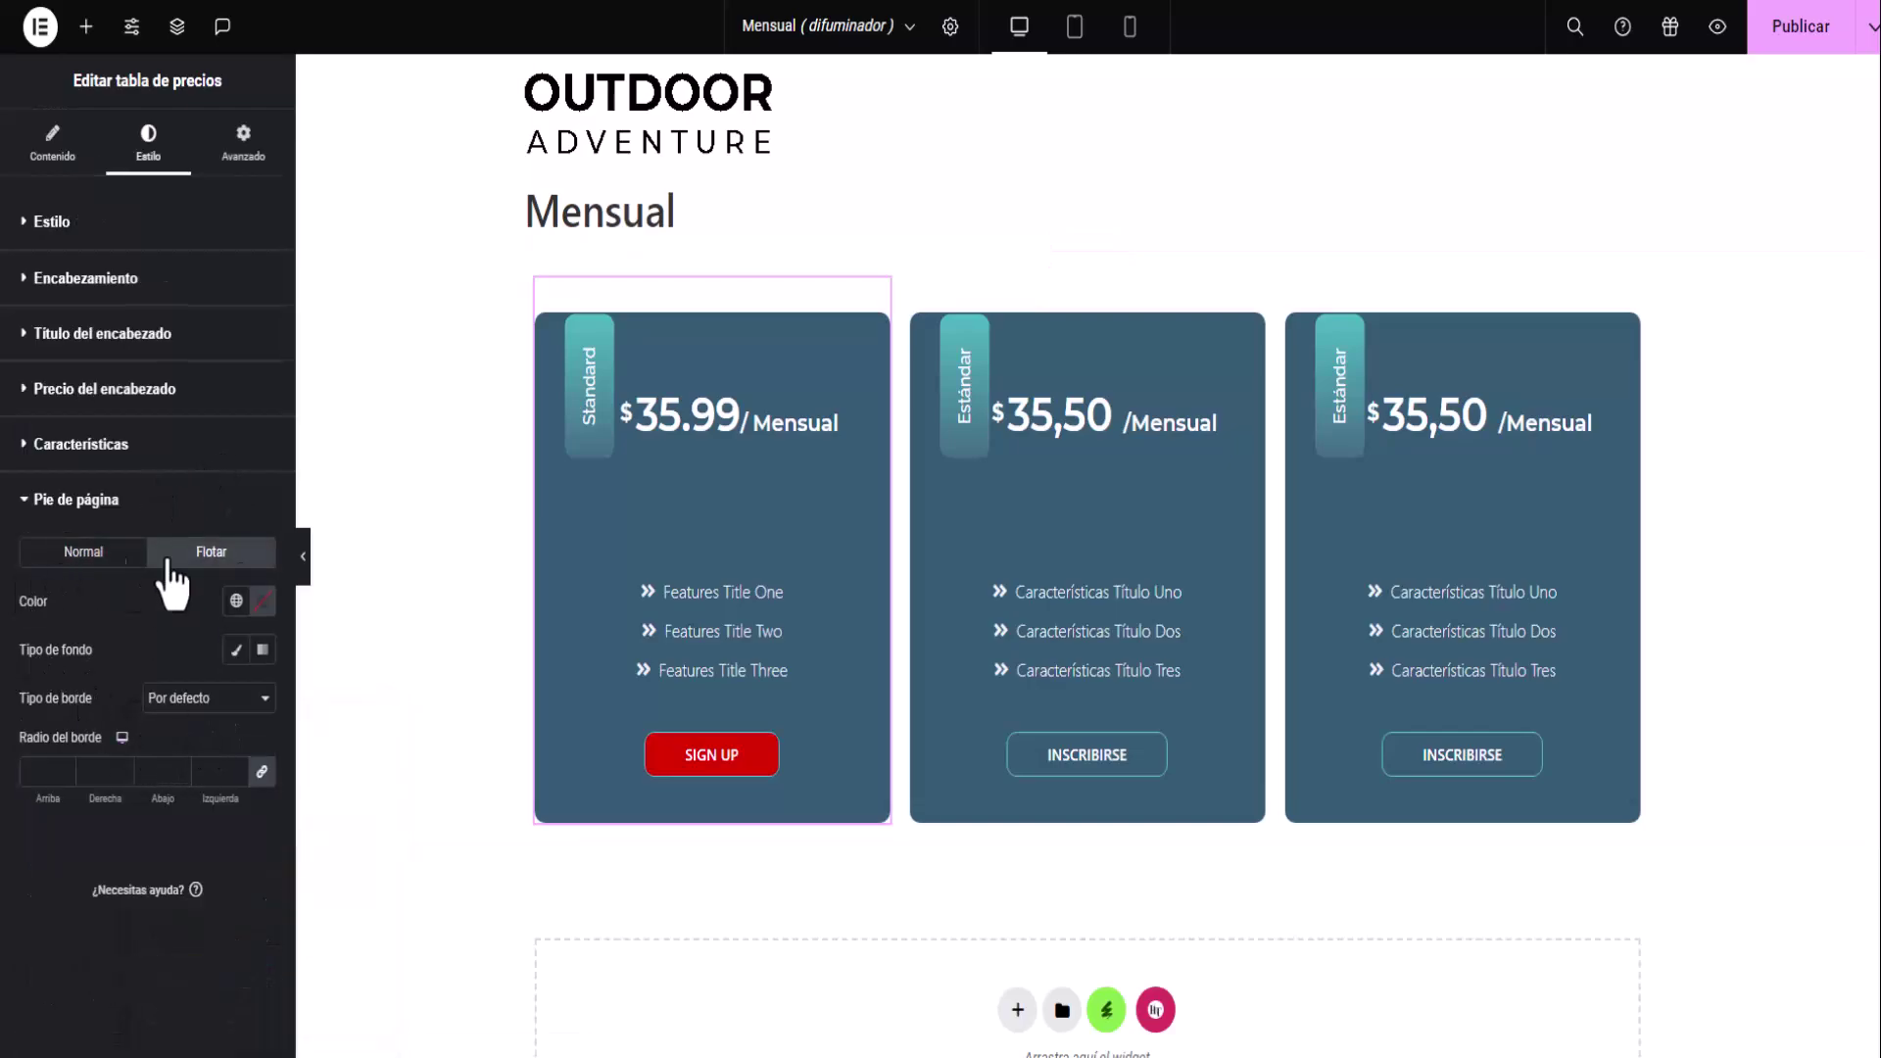
pyautogui.click(262, 601)
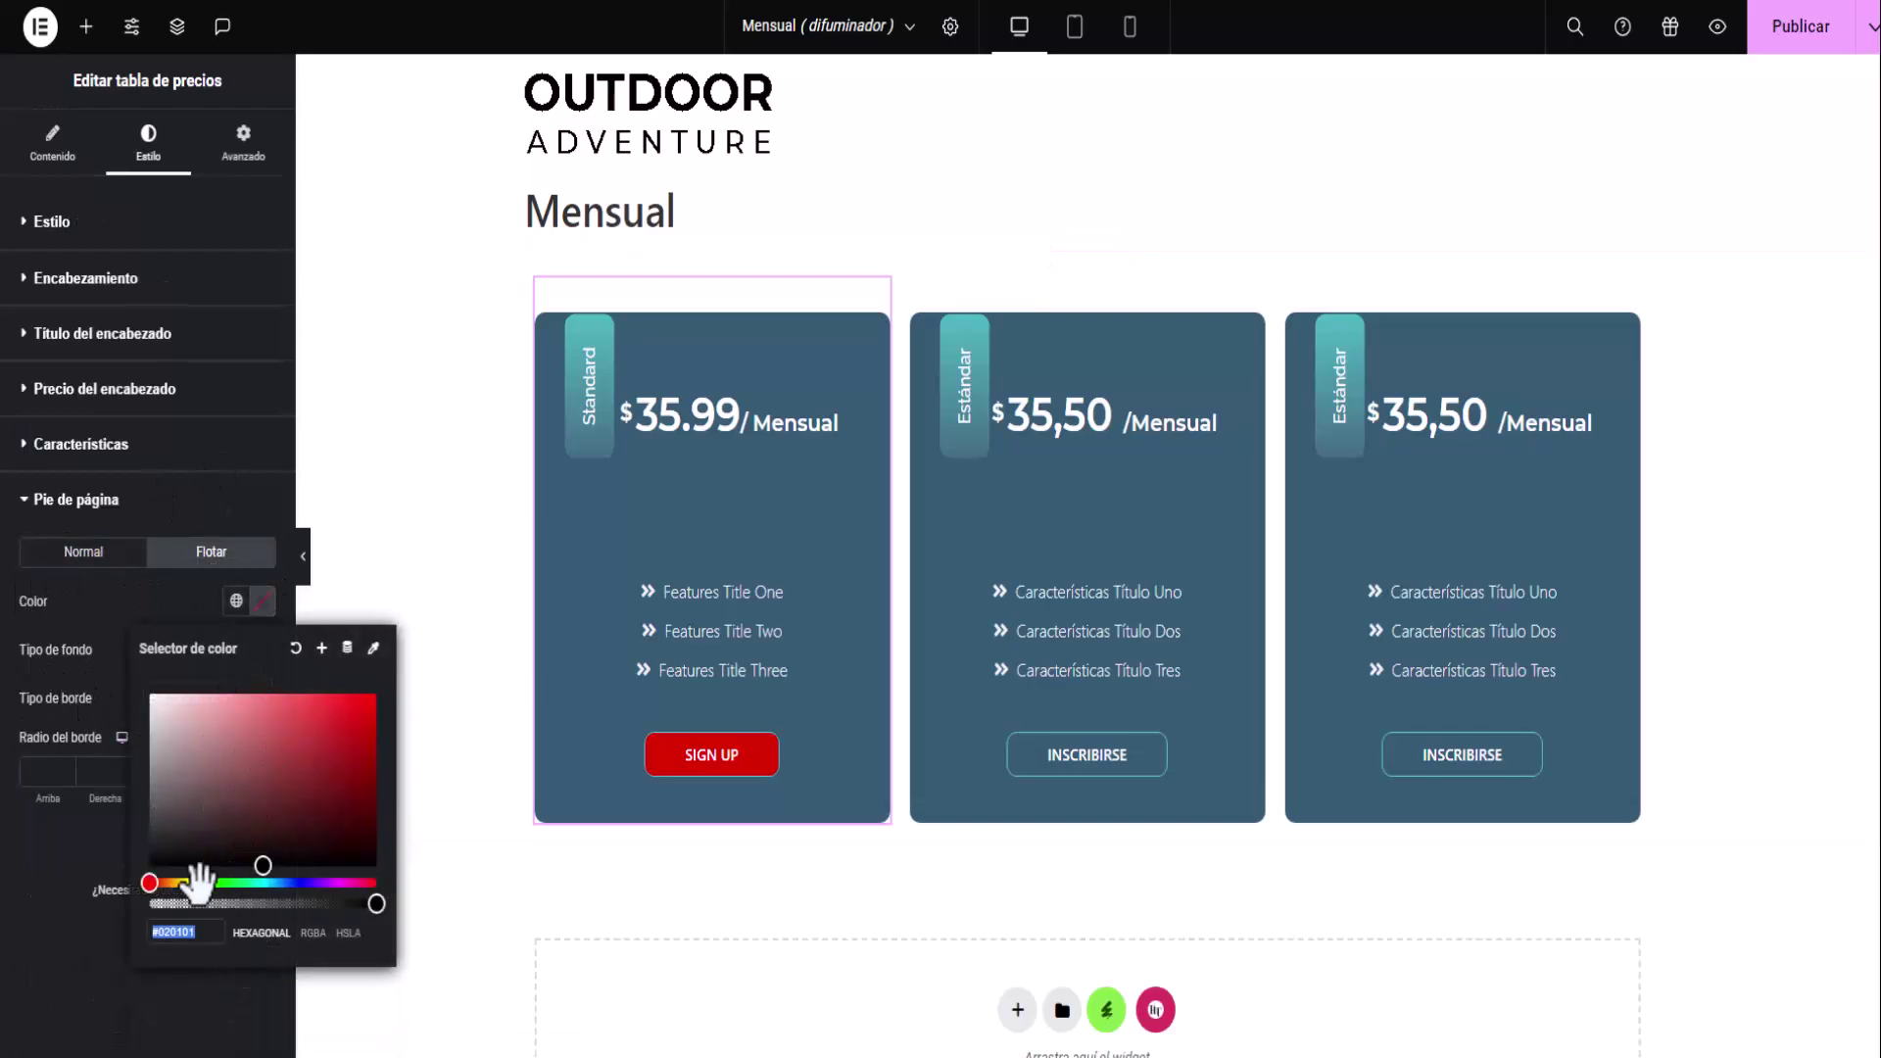
pyautogui.moveTo(152, 882); pyautogui.dragTo(357, 733)
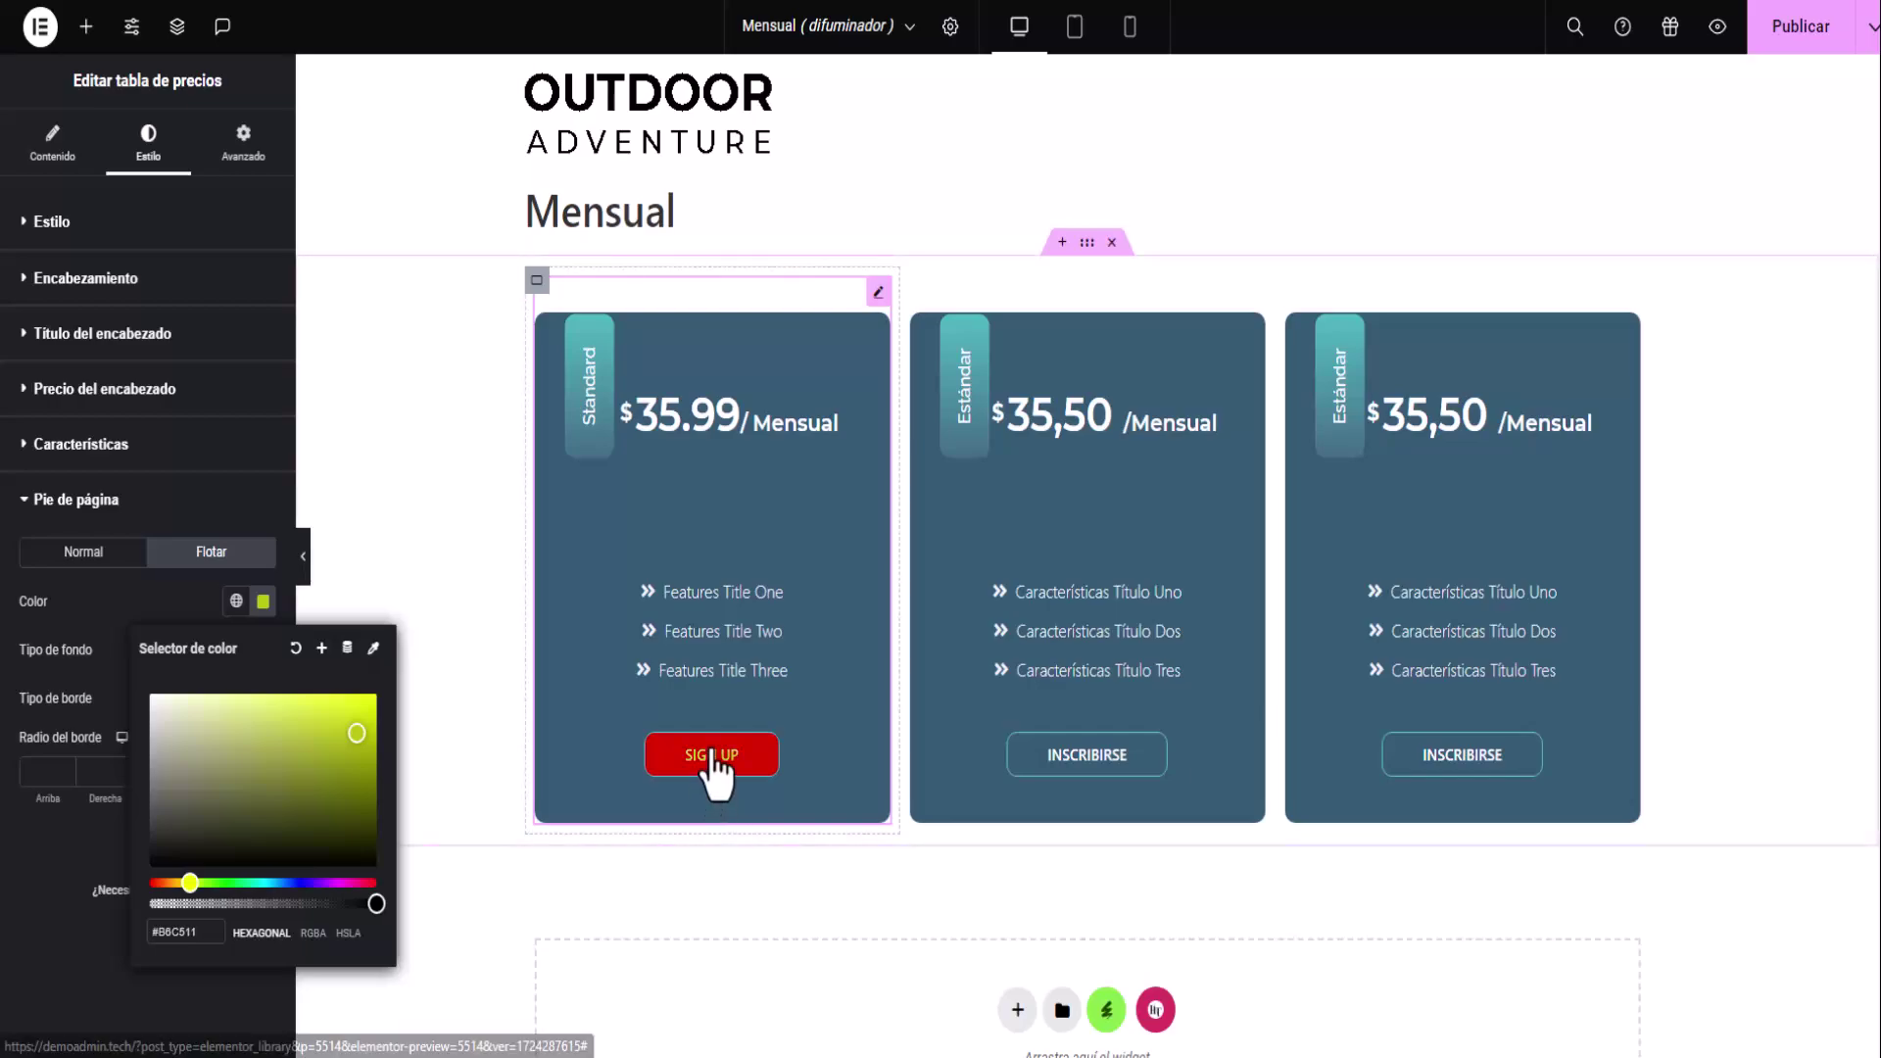
pyautogui.click(112, 592)
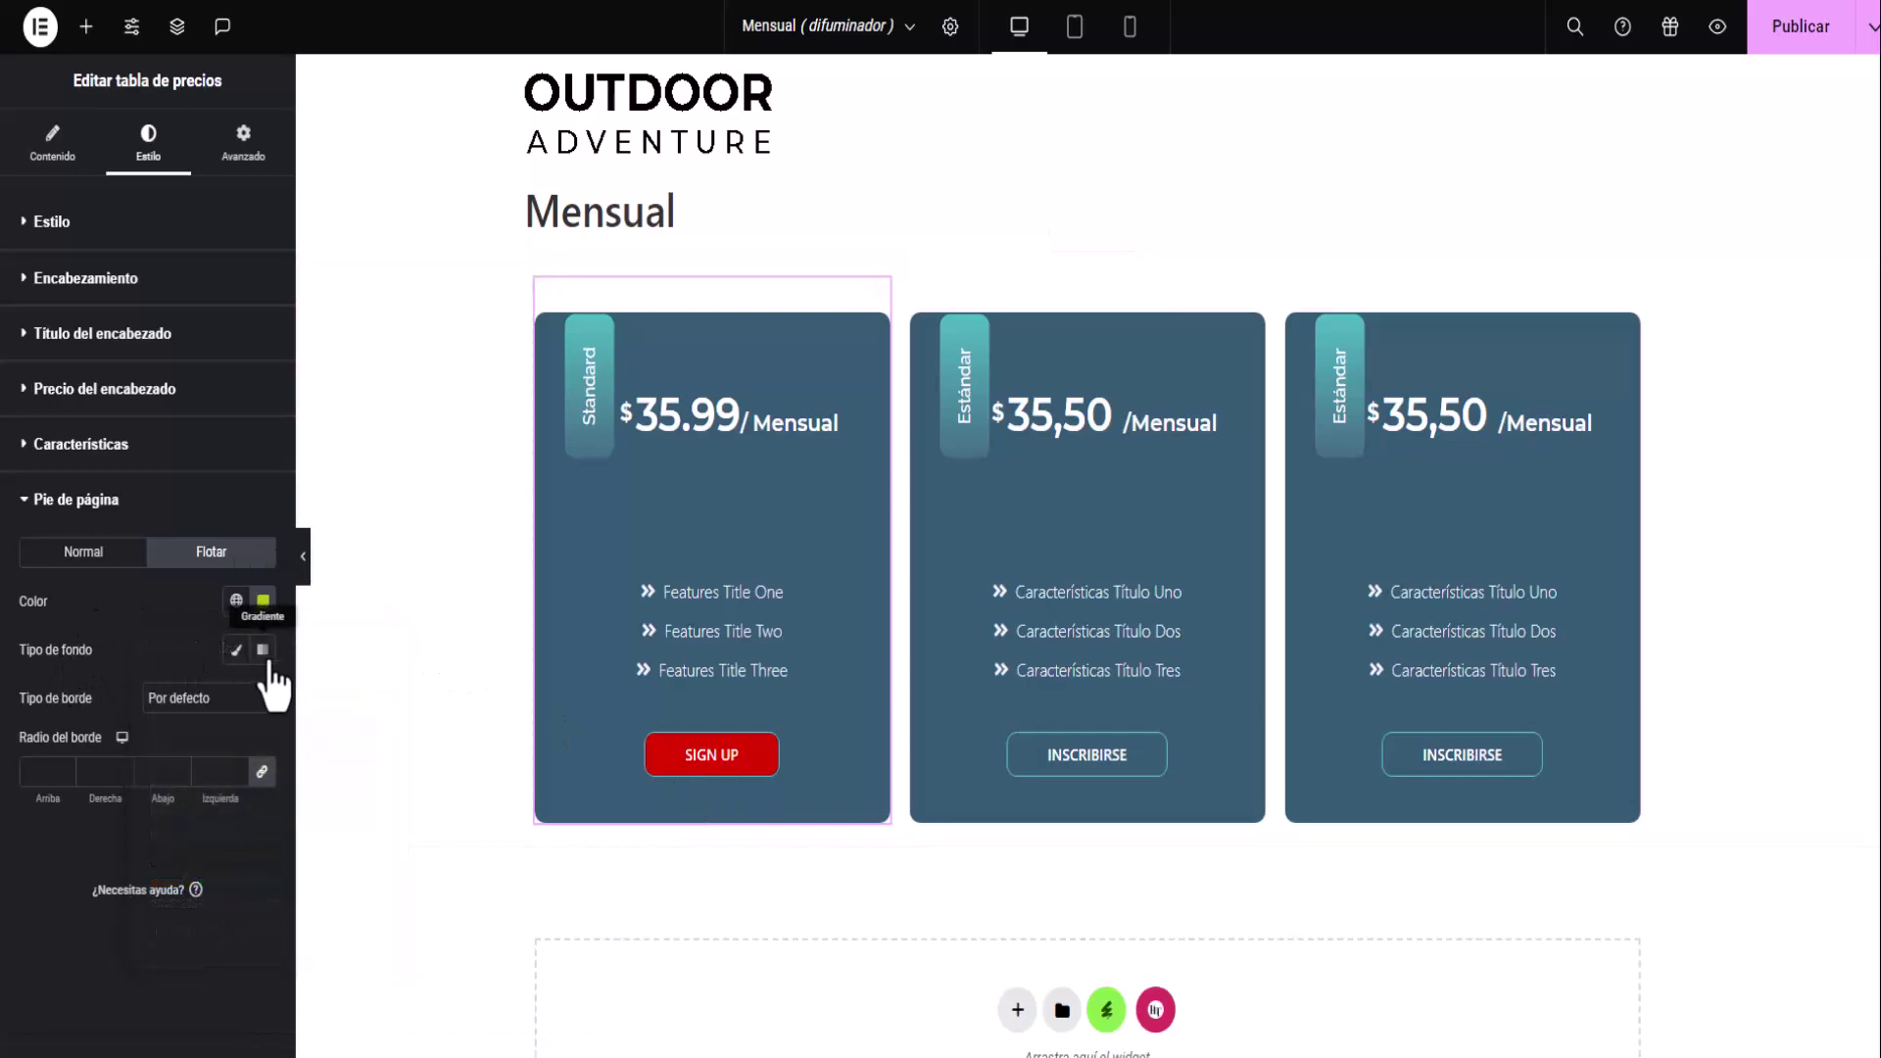
# Give the first pricing table's footer button a classic dark blue background for its hover state.
pyautogui.click(237, 651)
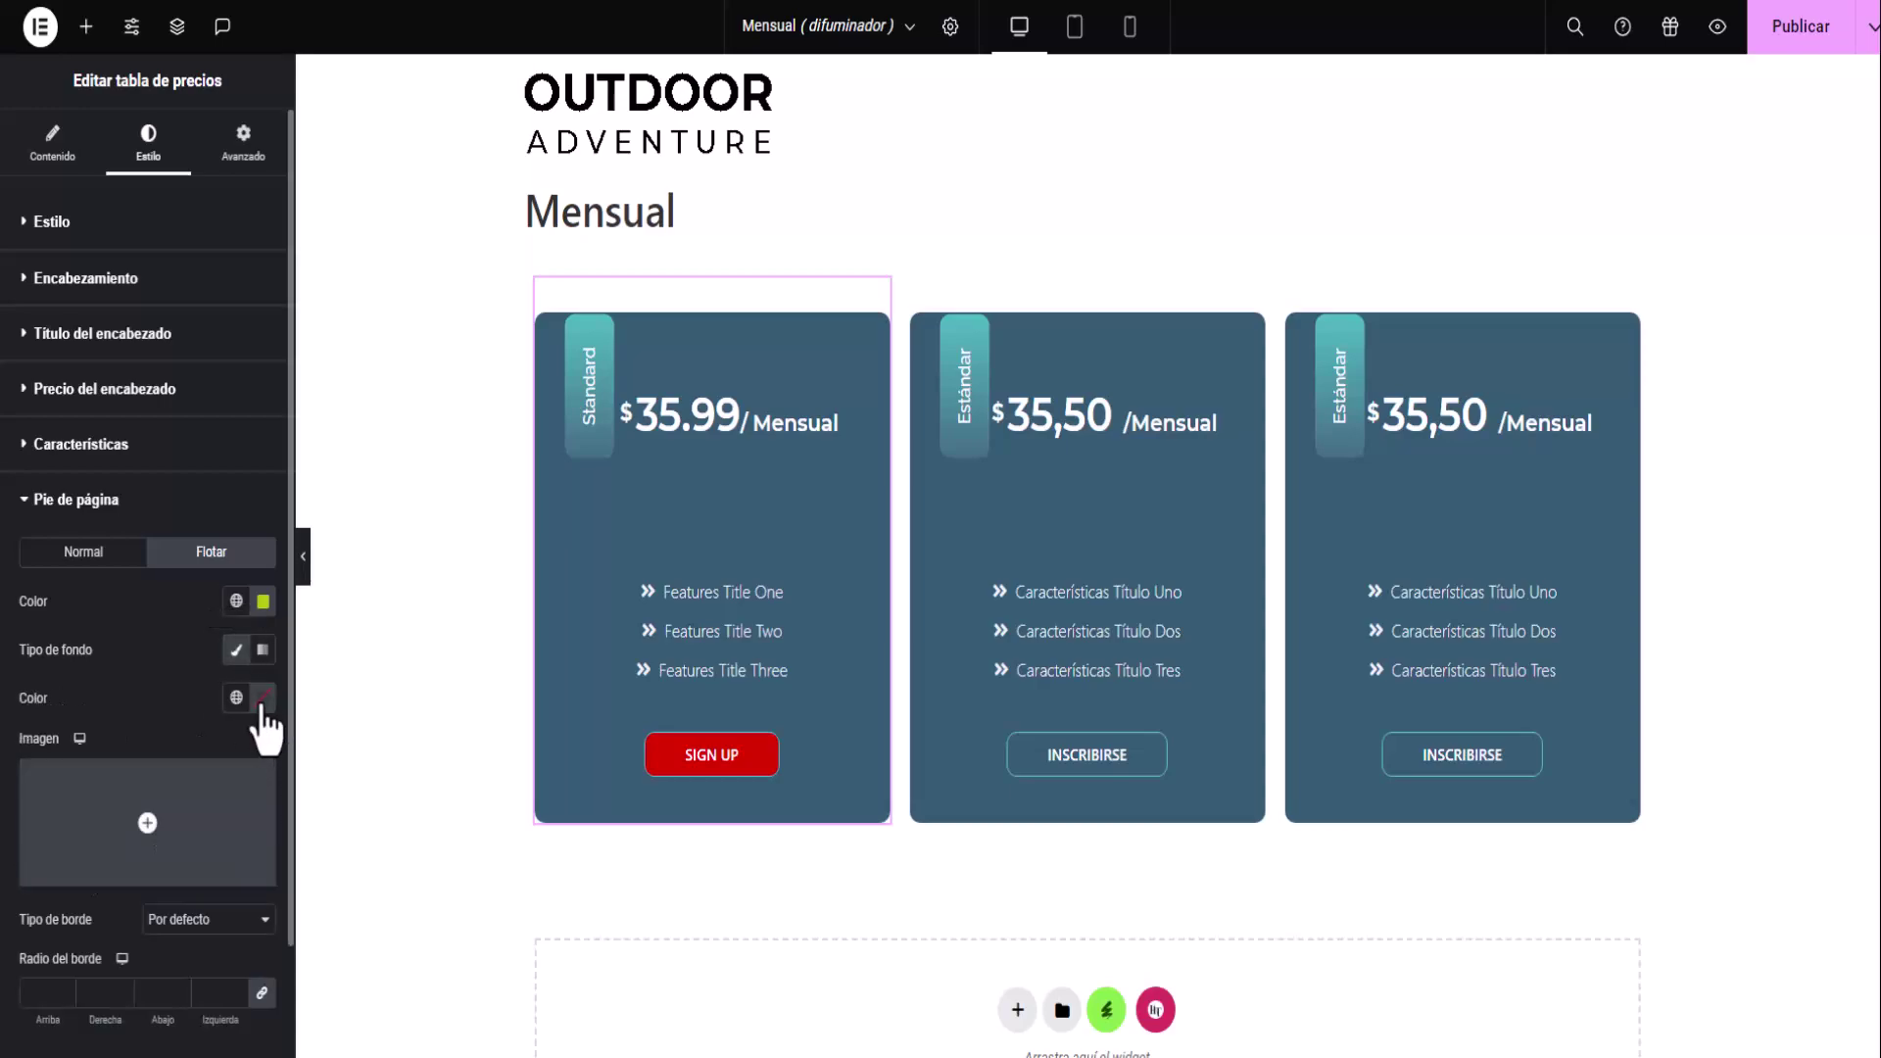
pyautogui.click(261, 699)
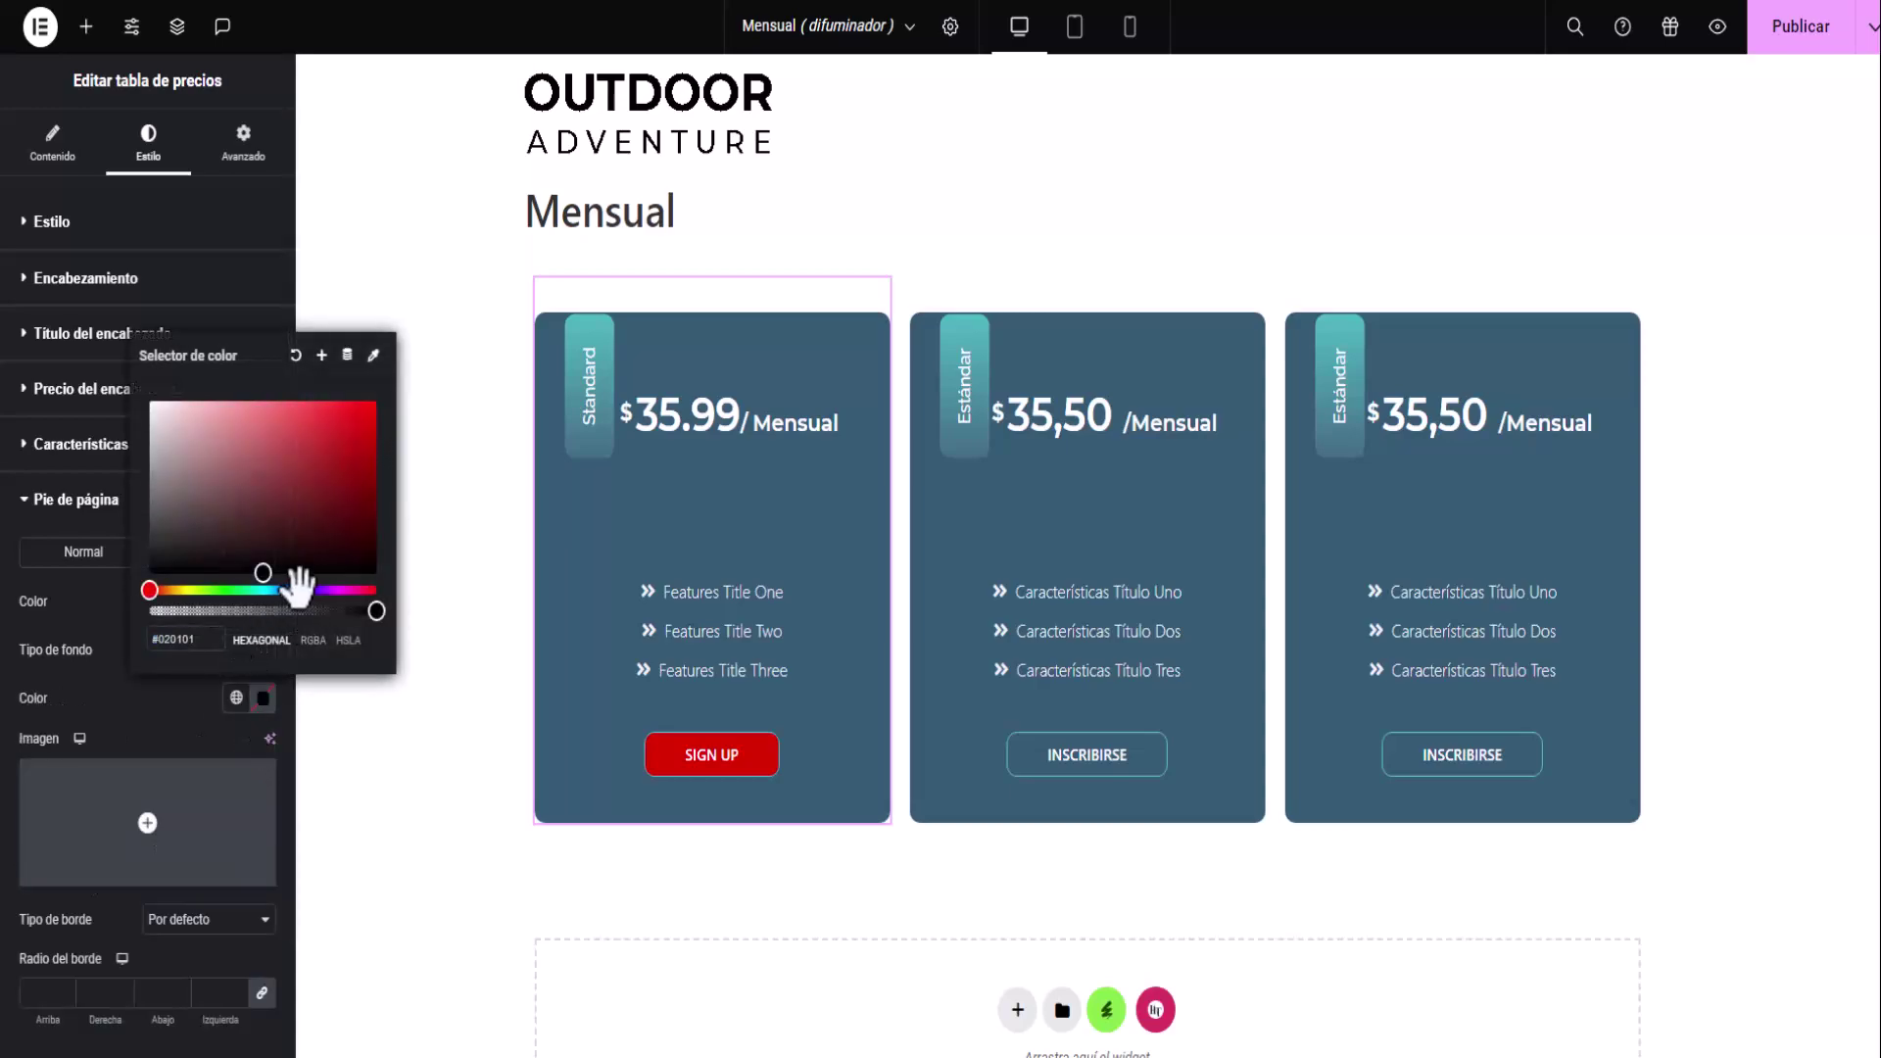
pyautogui.click(299, 590)
pyautogui.click(343, 472)
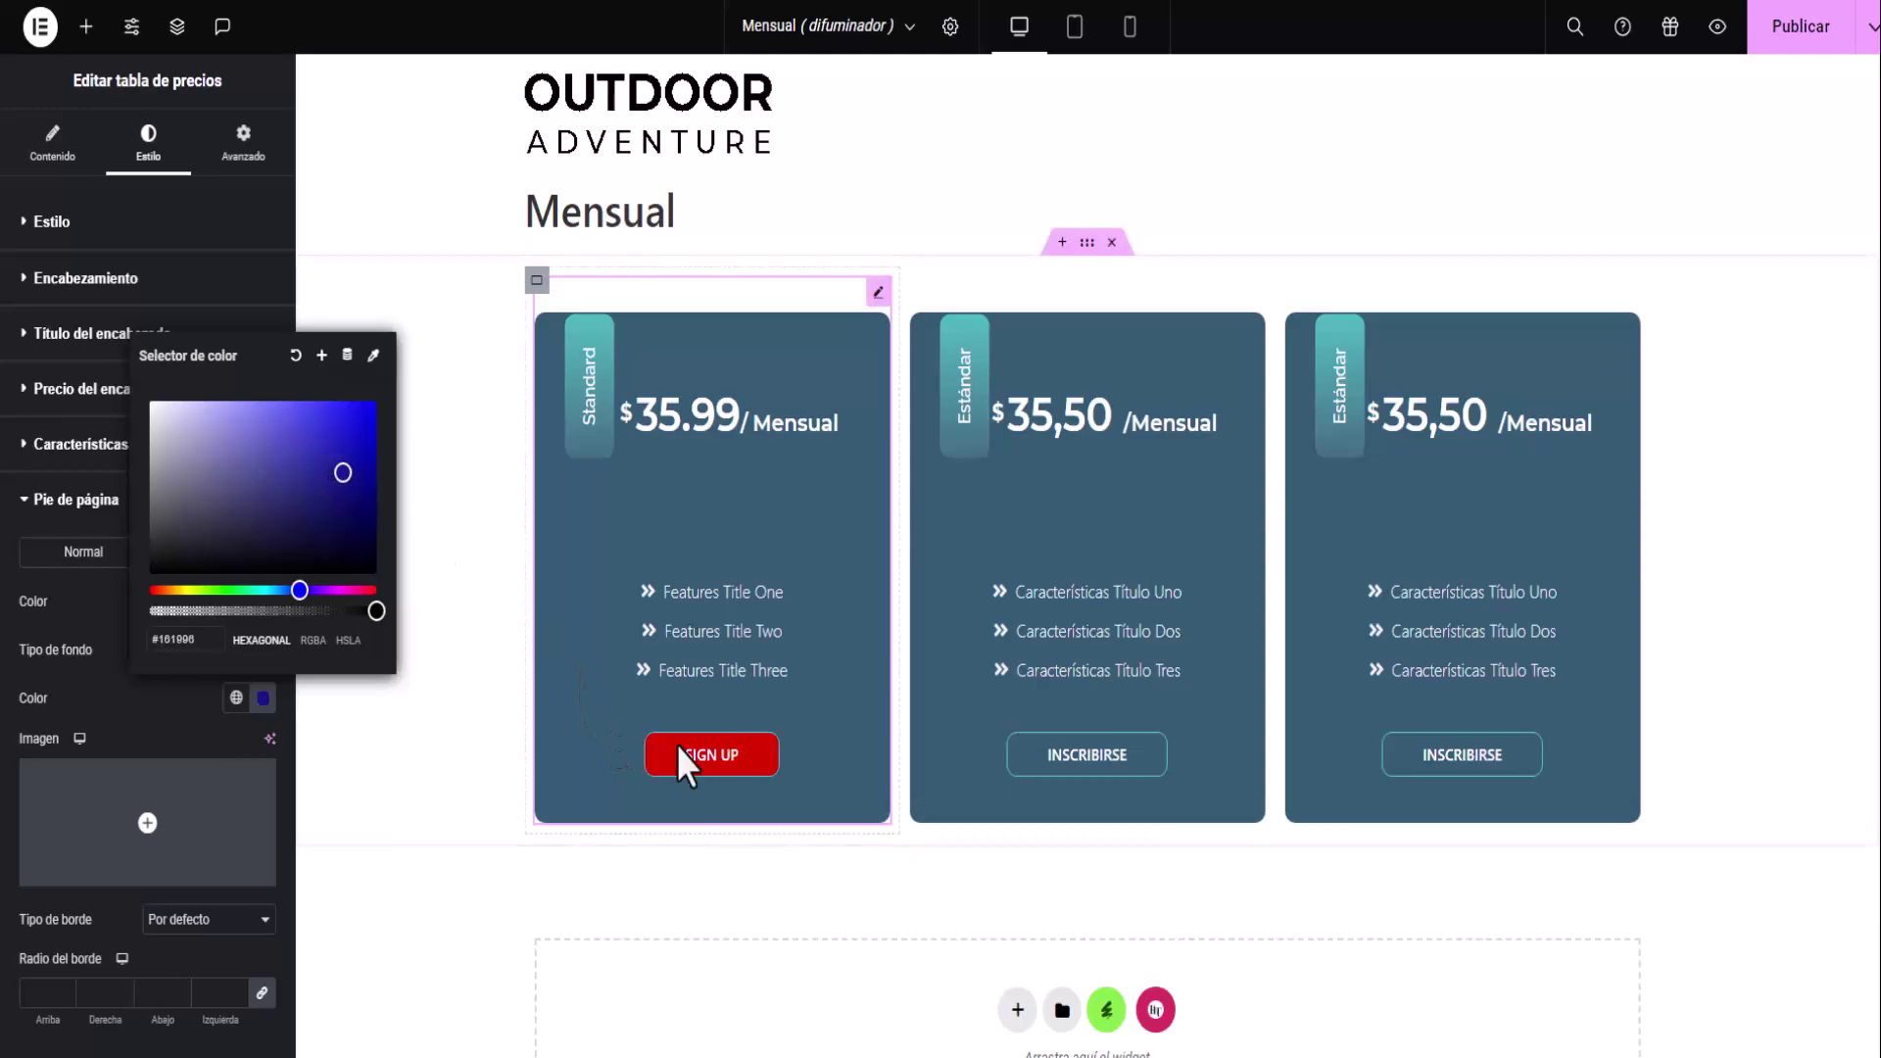
pyautogui.click(85, 611)
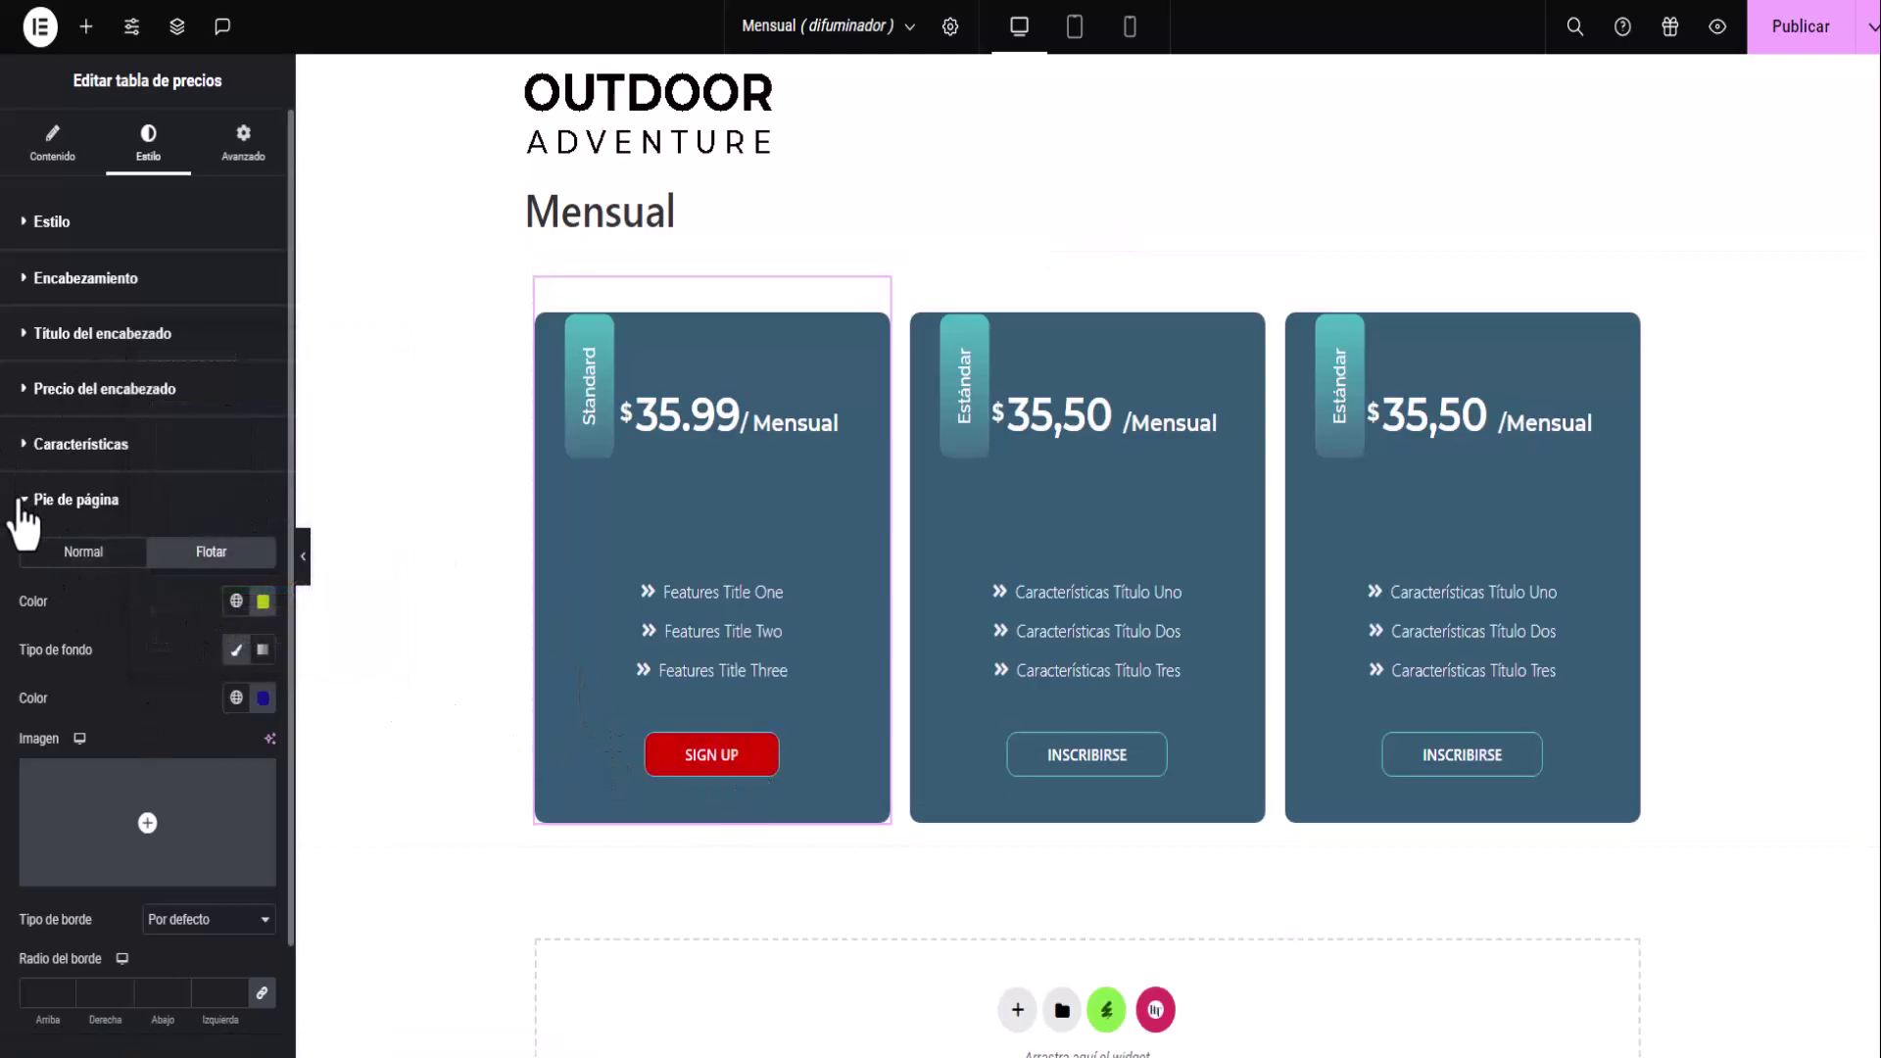
pyautogui.click(27, 499)
# Examine the features and header title style options of the first pricing table.
pyautogui.click(27, 446)
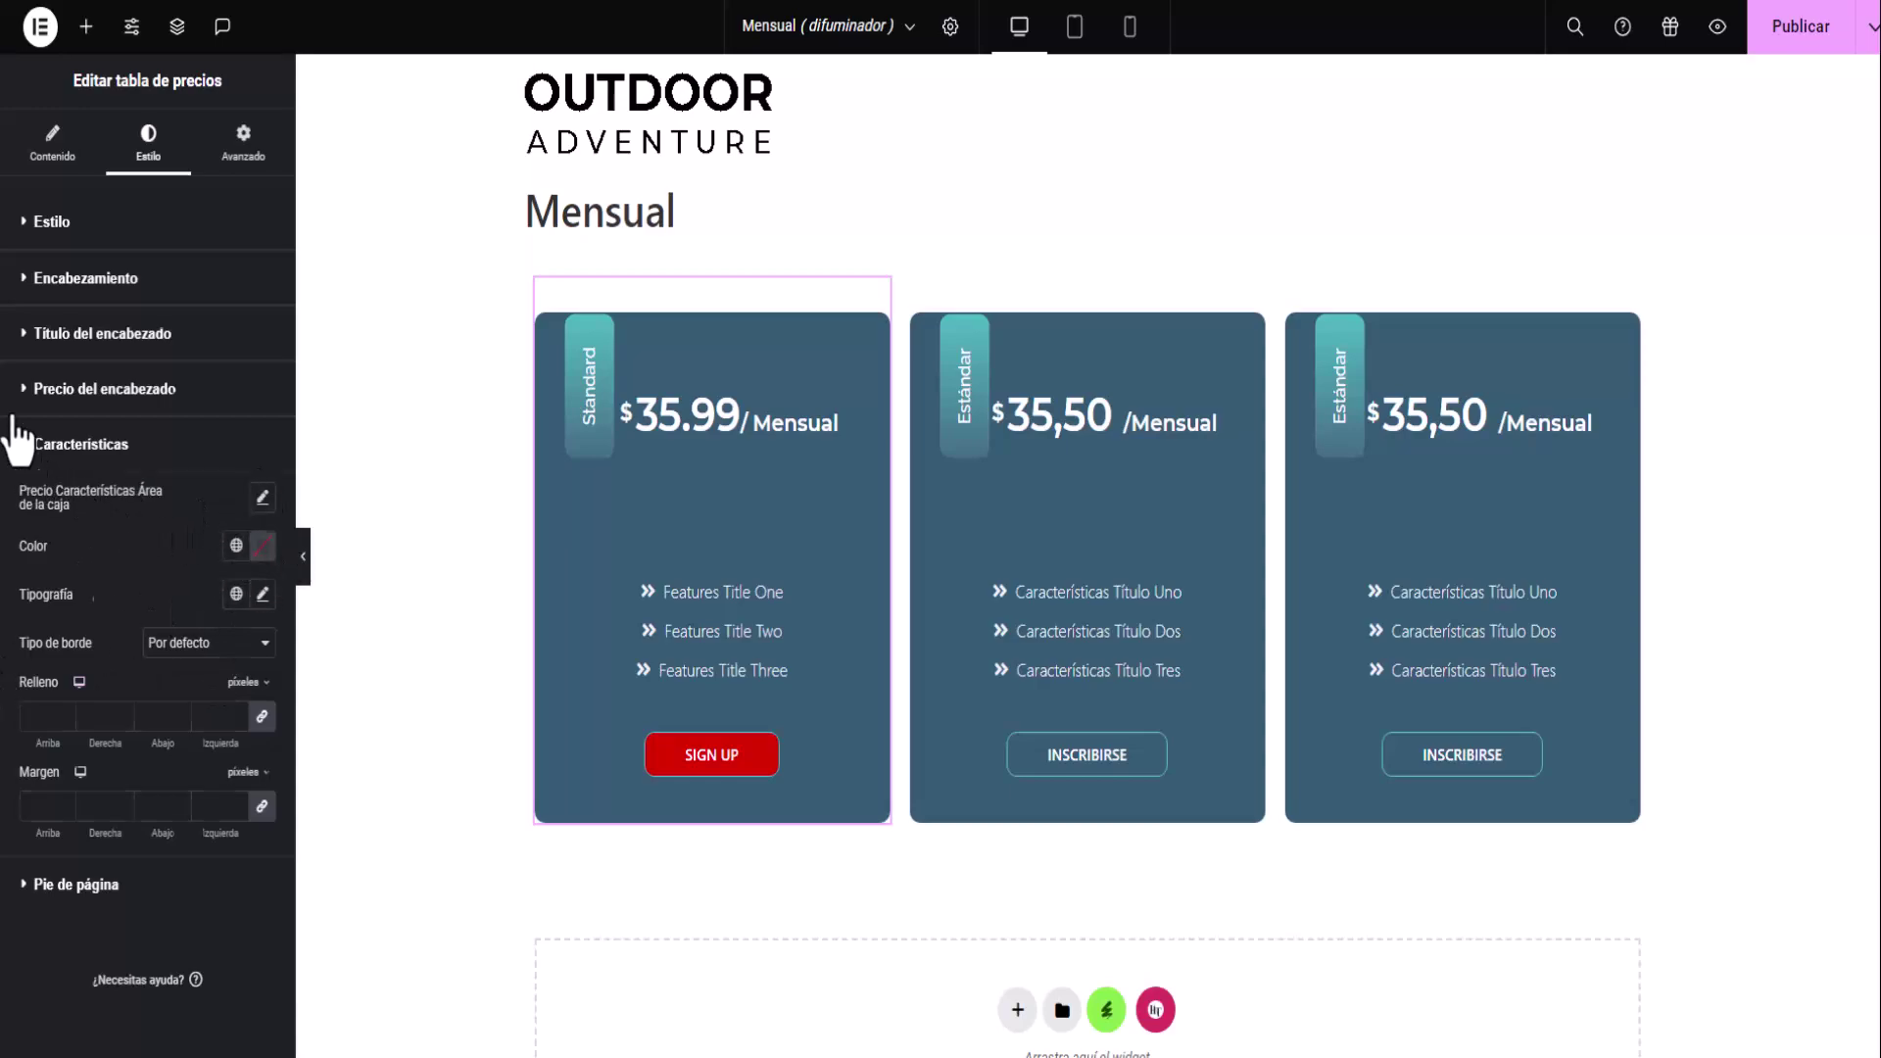
pyautogui.click(29, 444)
pyautogui.click(37, 335)
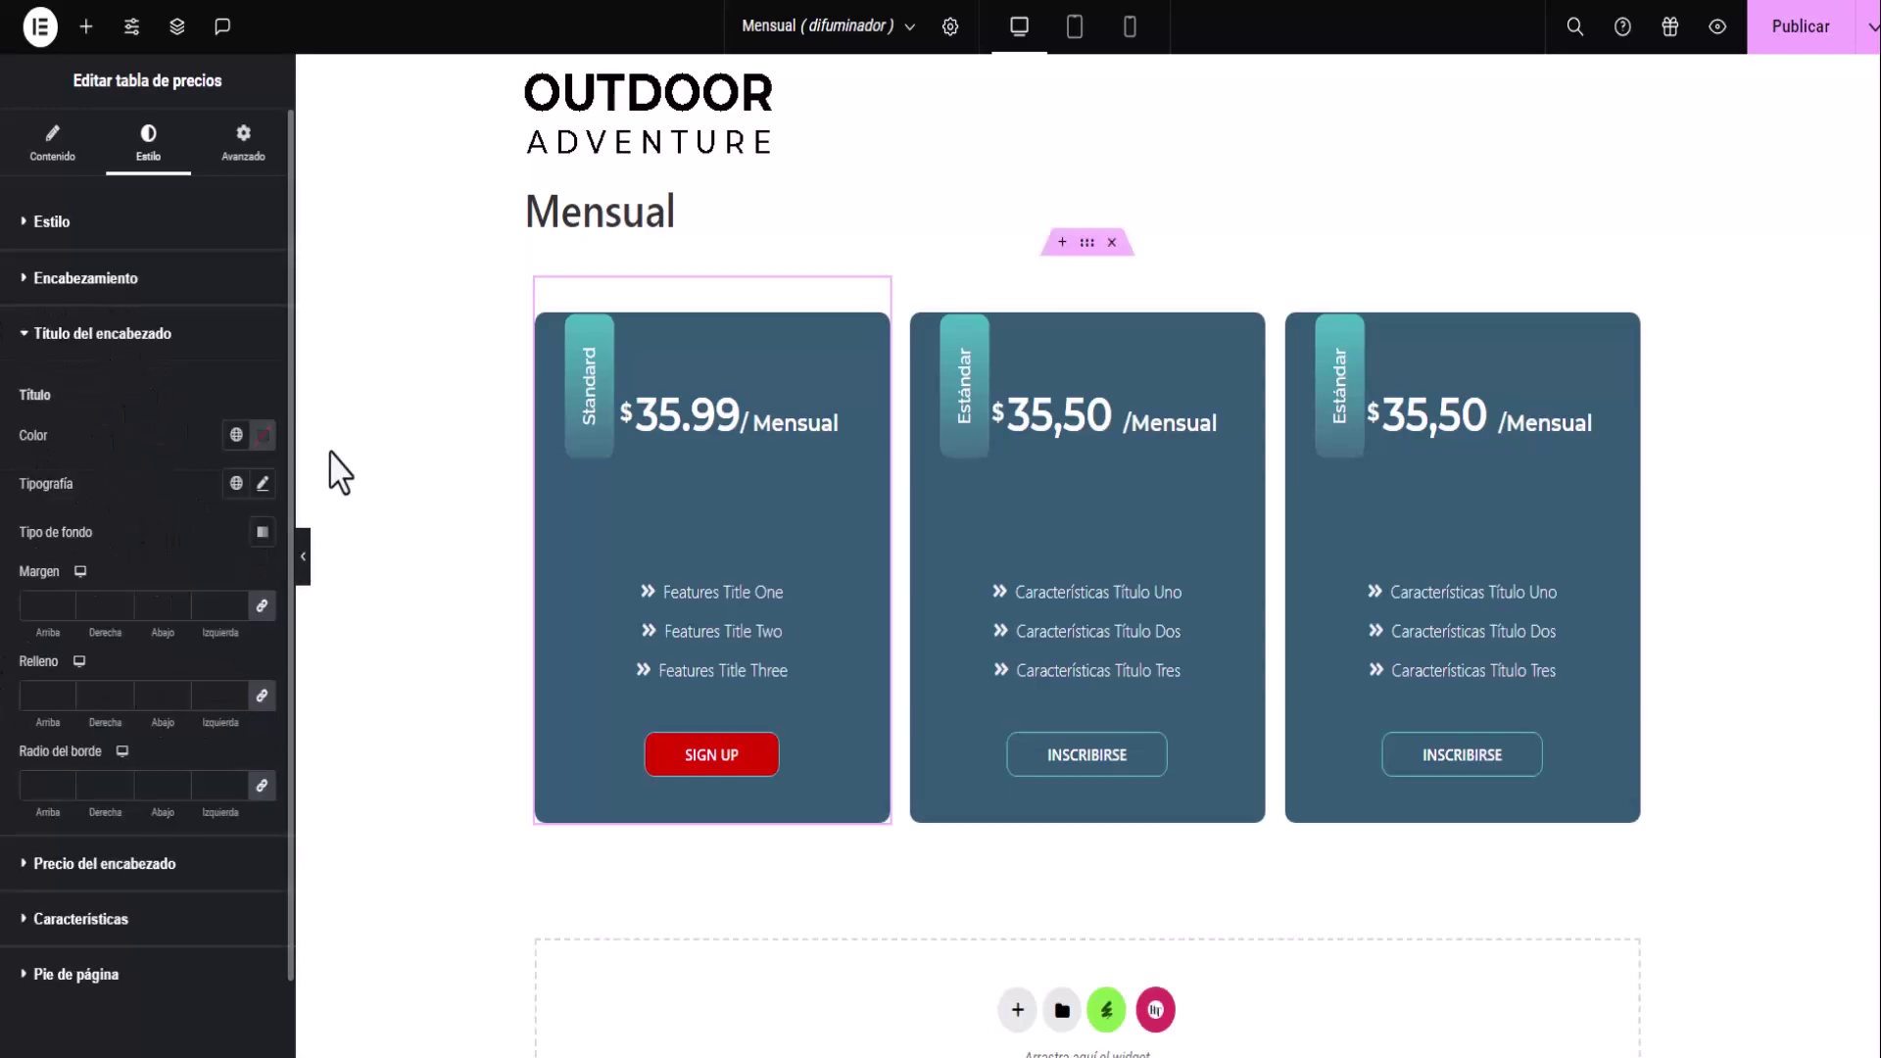
pyautogui.click(46, 339)
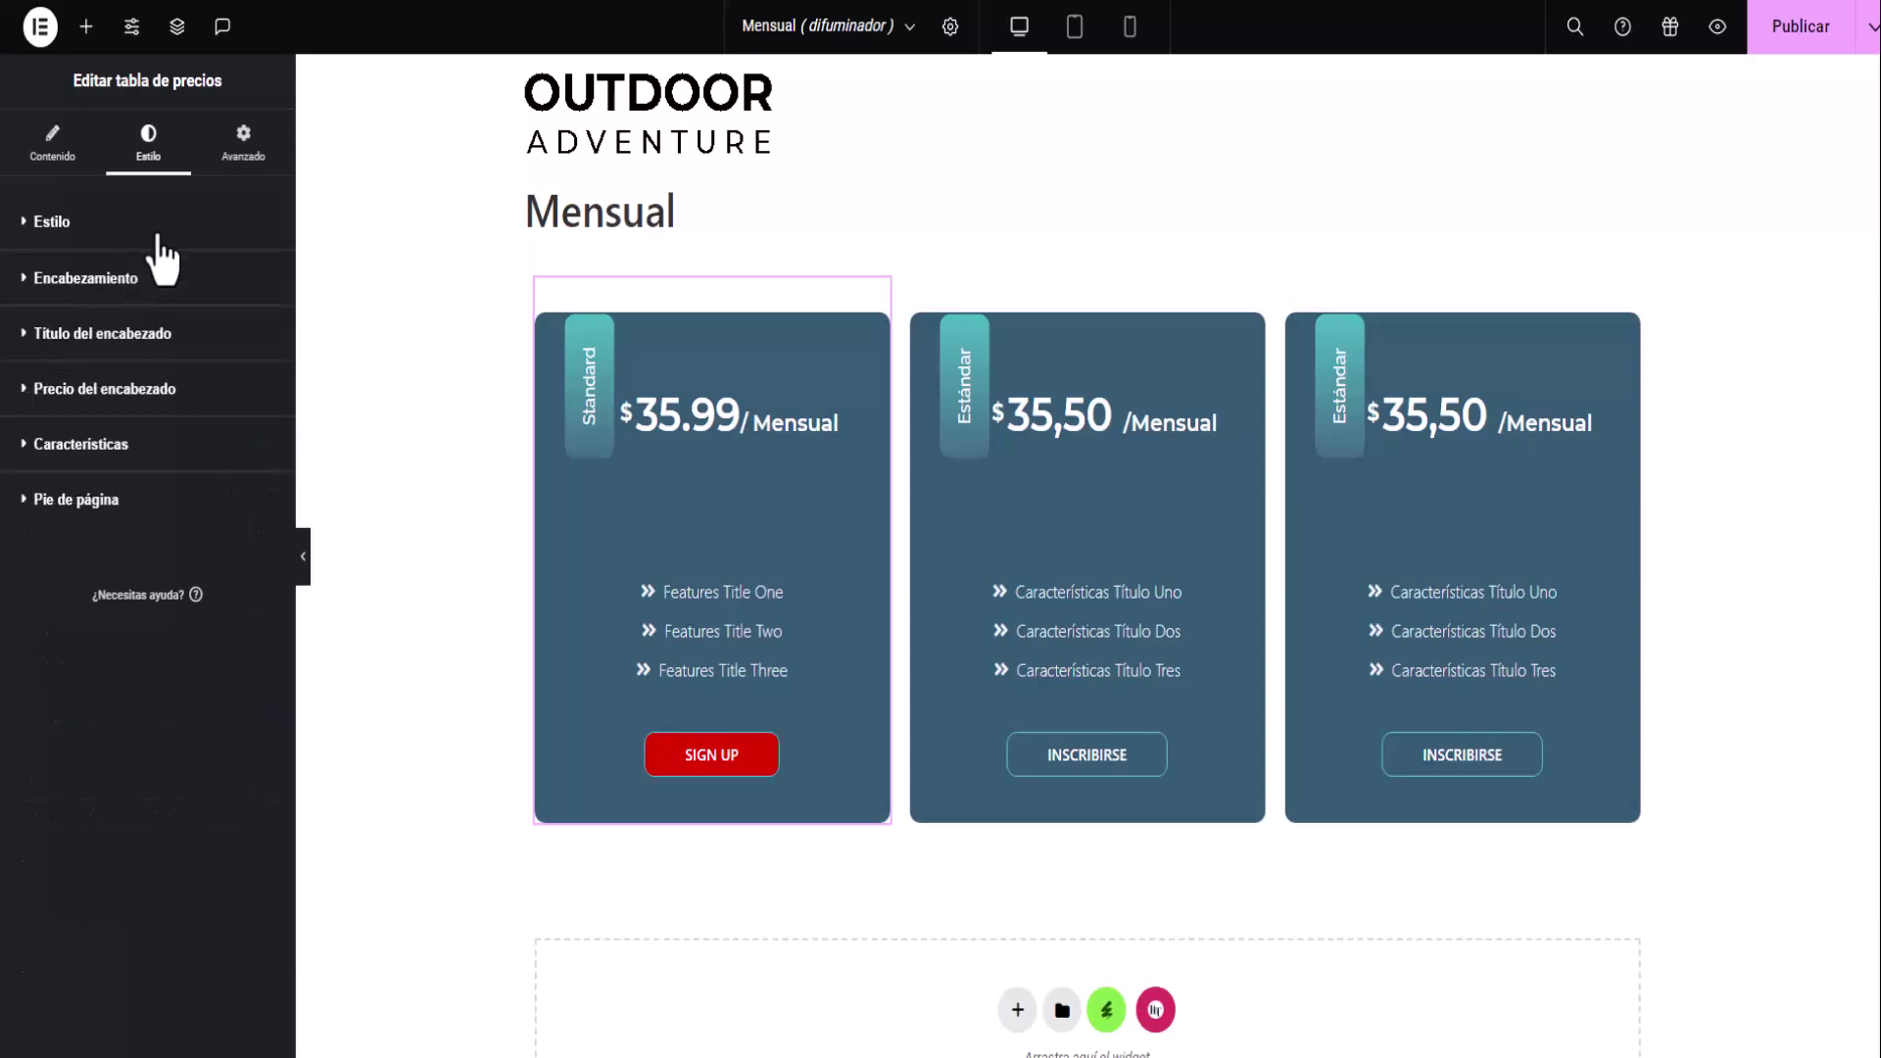
# Try the "Dar un golpe de zoom" entrance animation on the first pricing table and set it to "Ampliar a la derecha" instead.
pyautogui.click(238, 156)
pyautogui.scroll(-7, 189, 490)
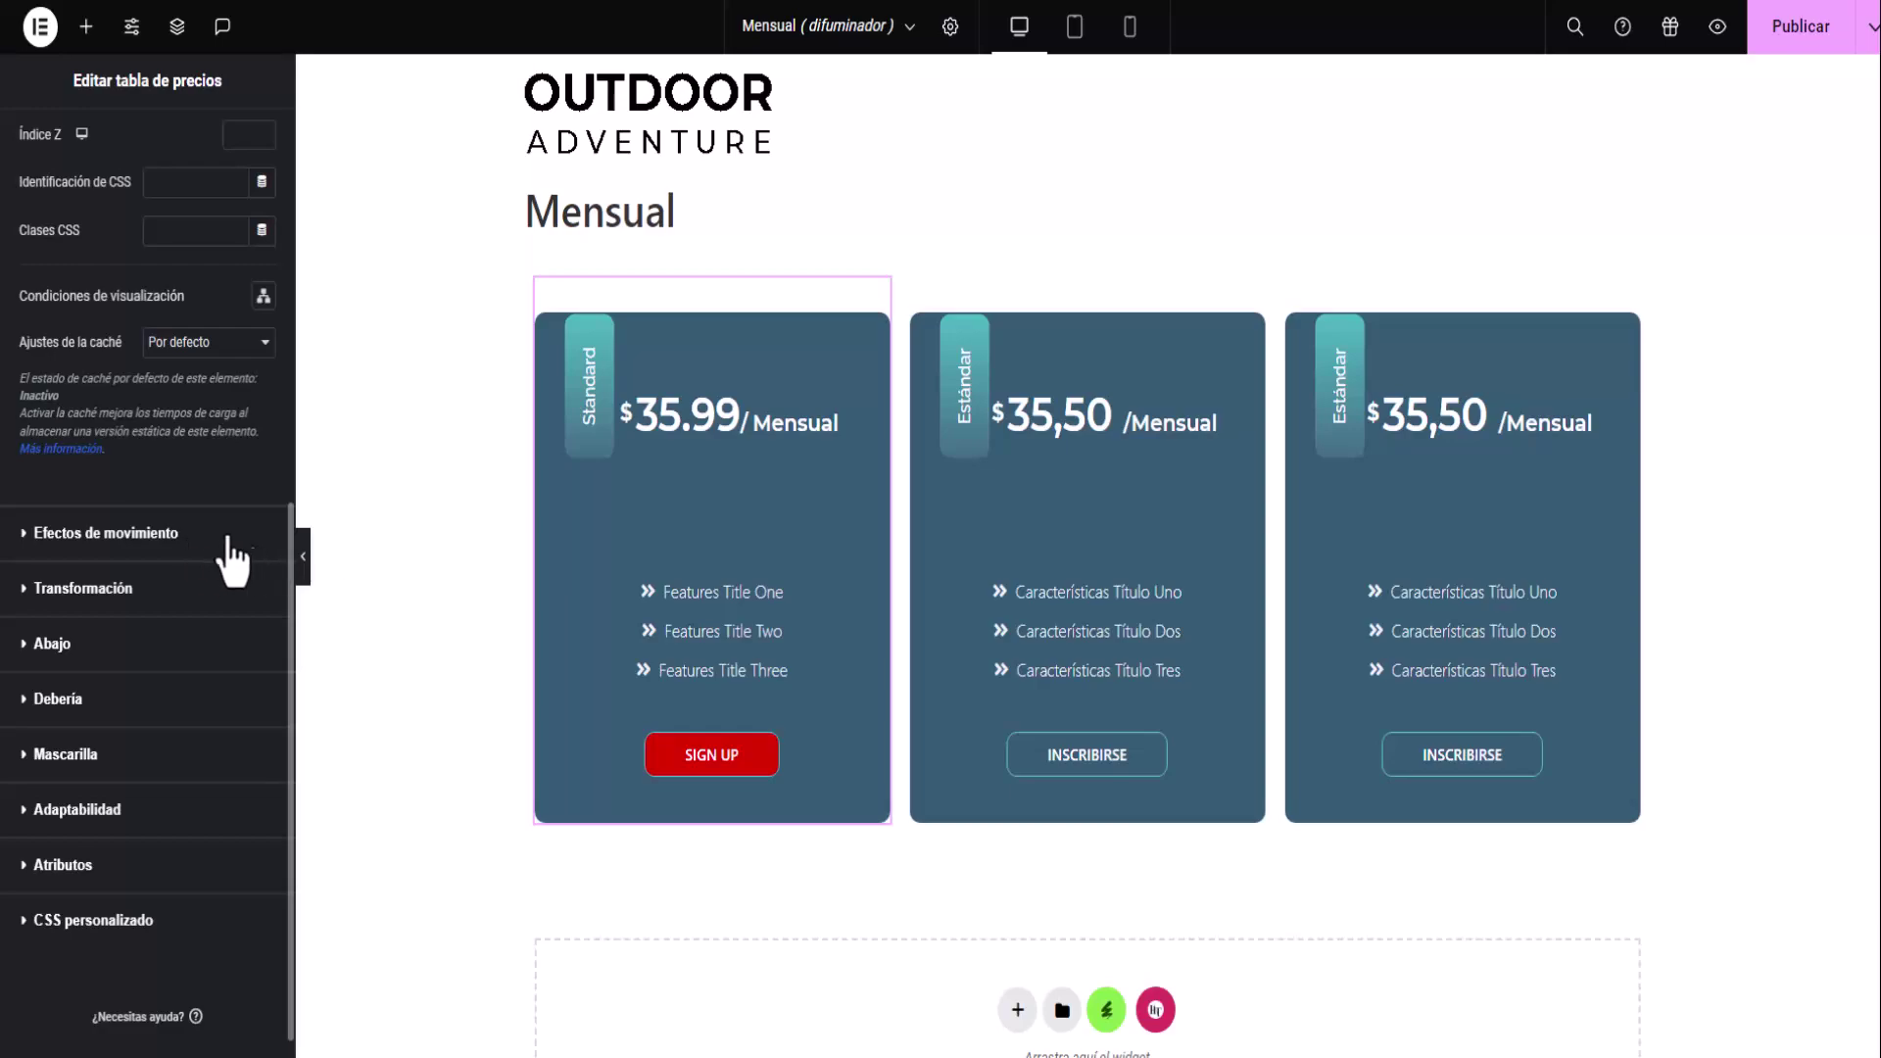
pyautogui.click(121, 534)
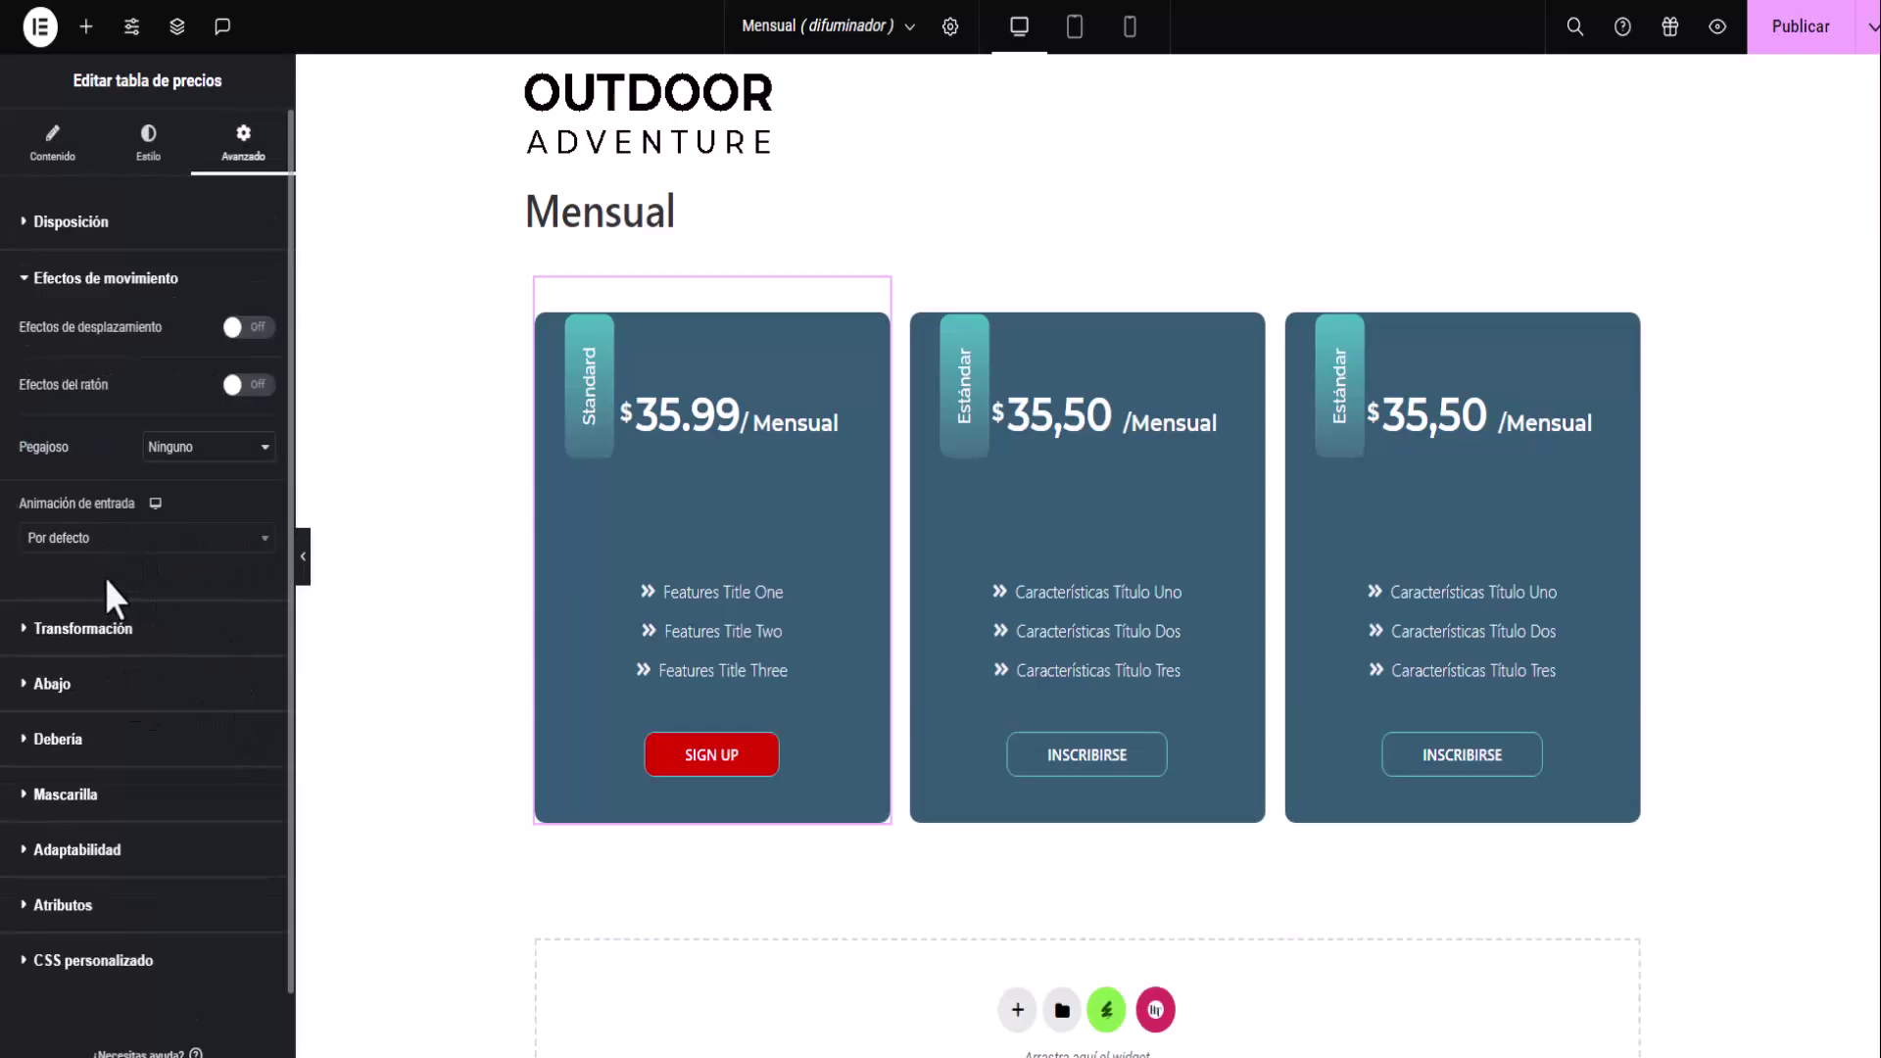
pyautogui.click(110, 538)
pyautogui.scroll(-2, 98, 735)
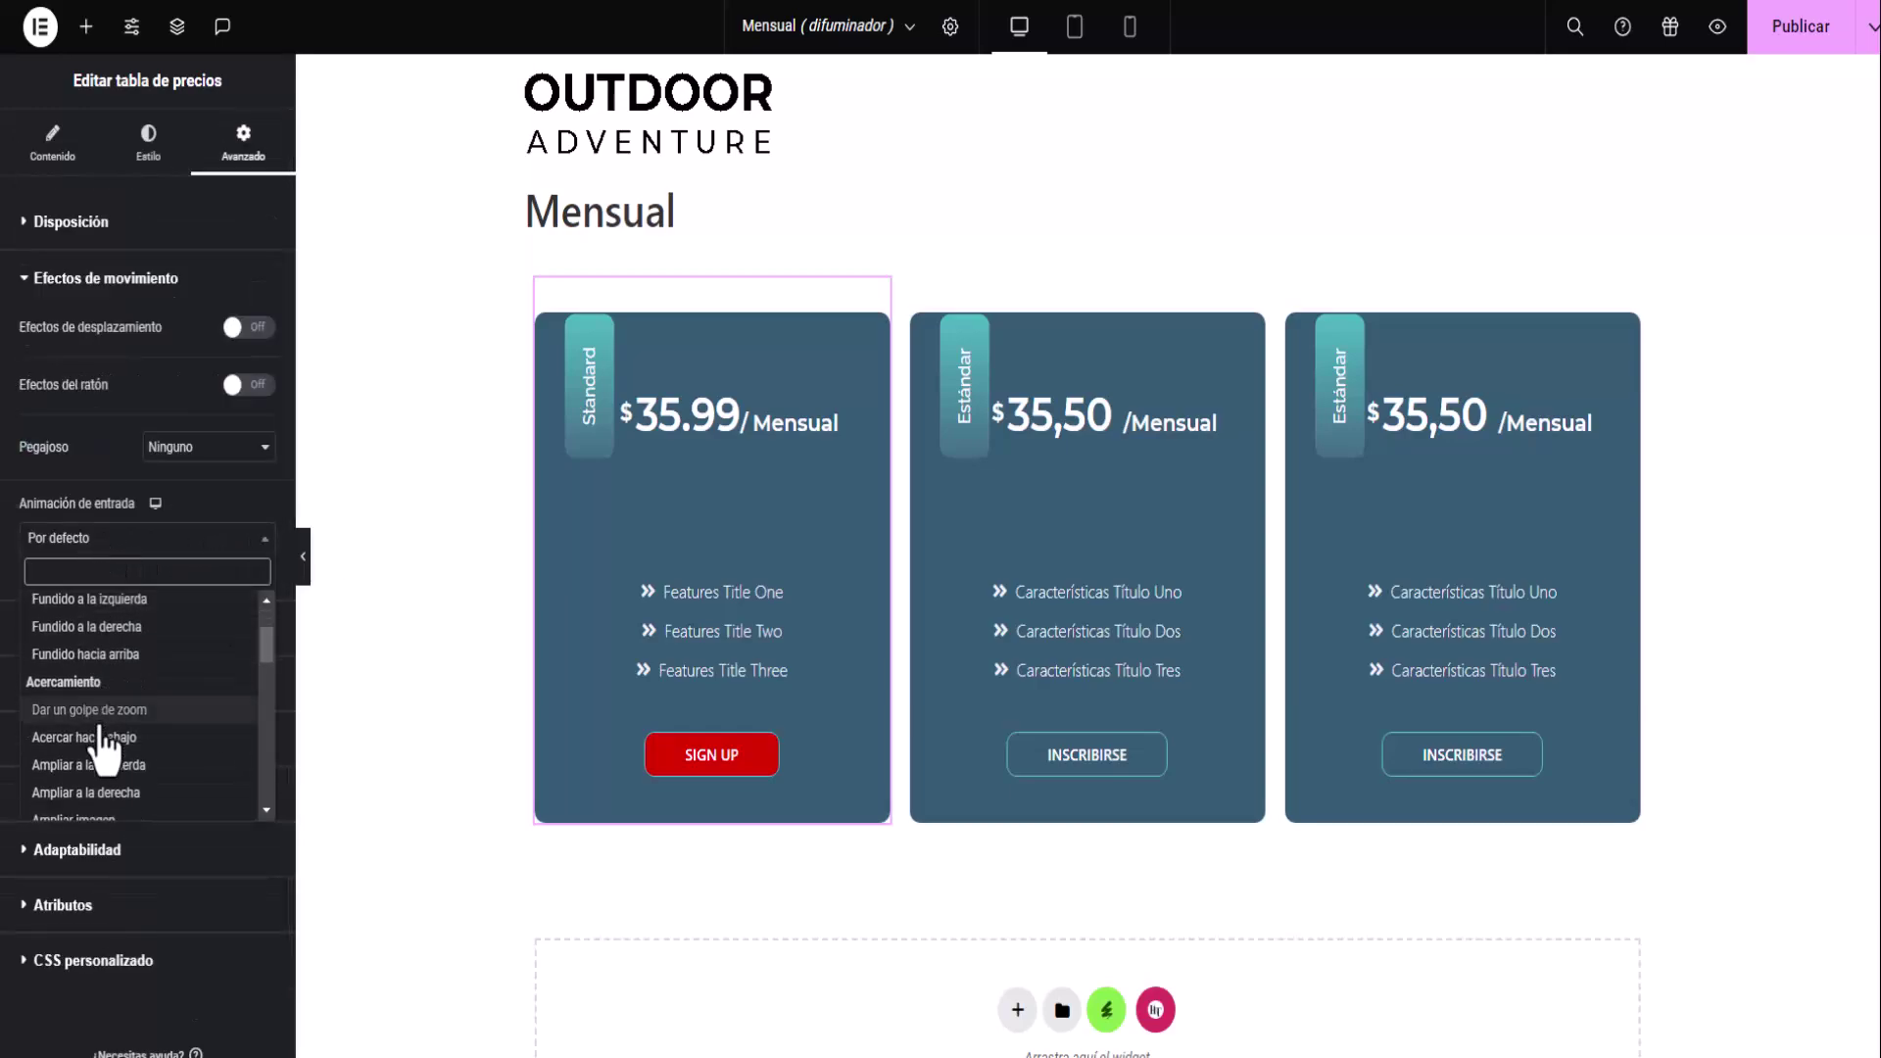
pyautogui.click(100, 715)
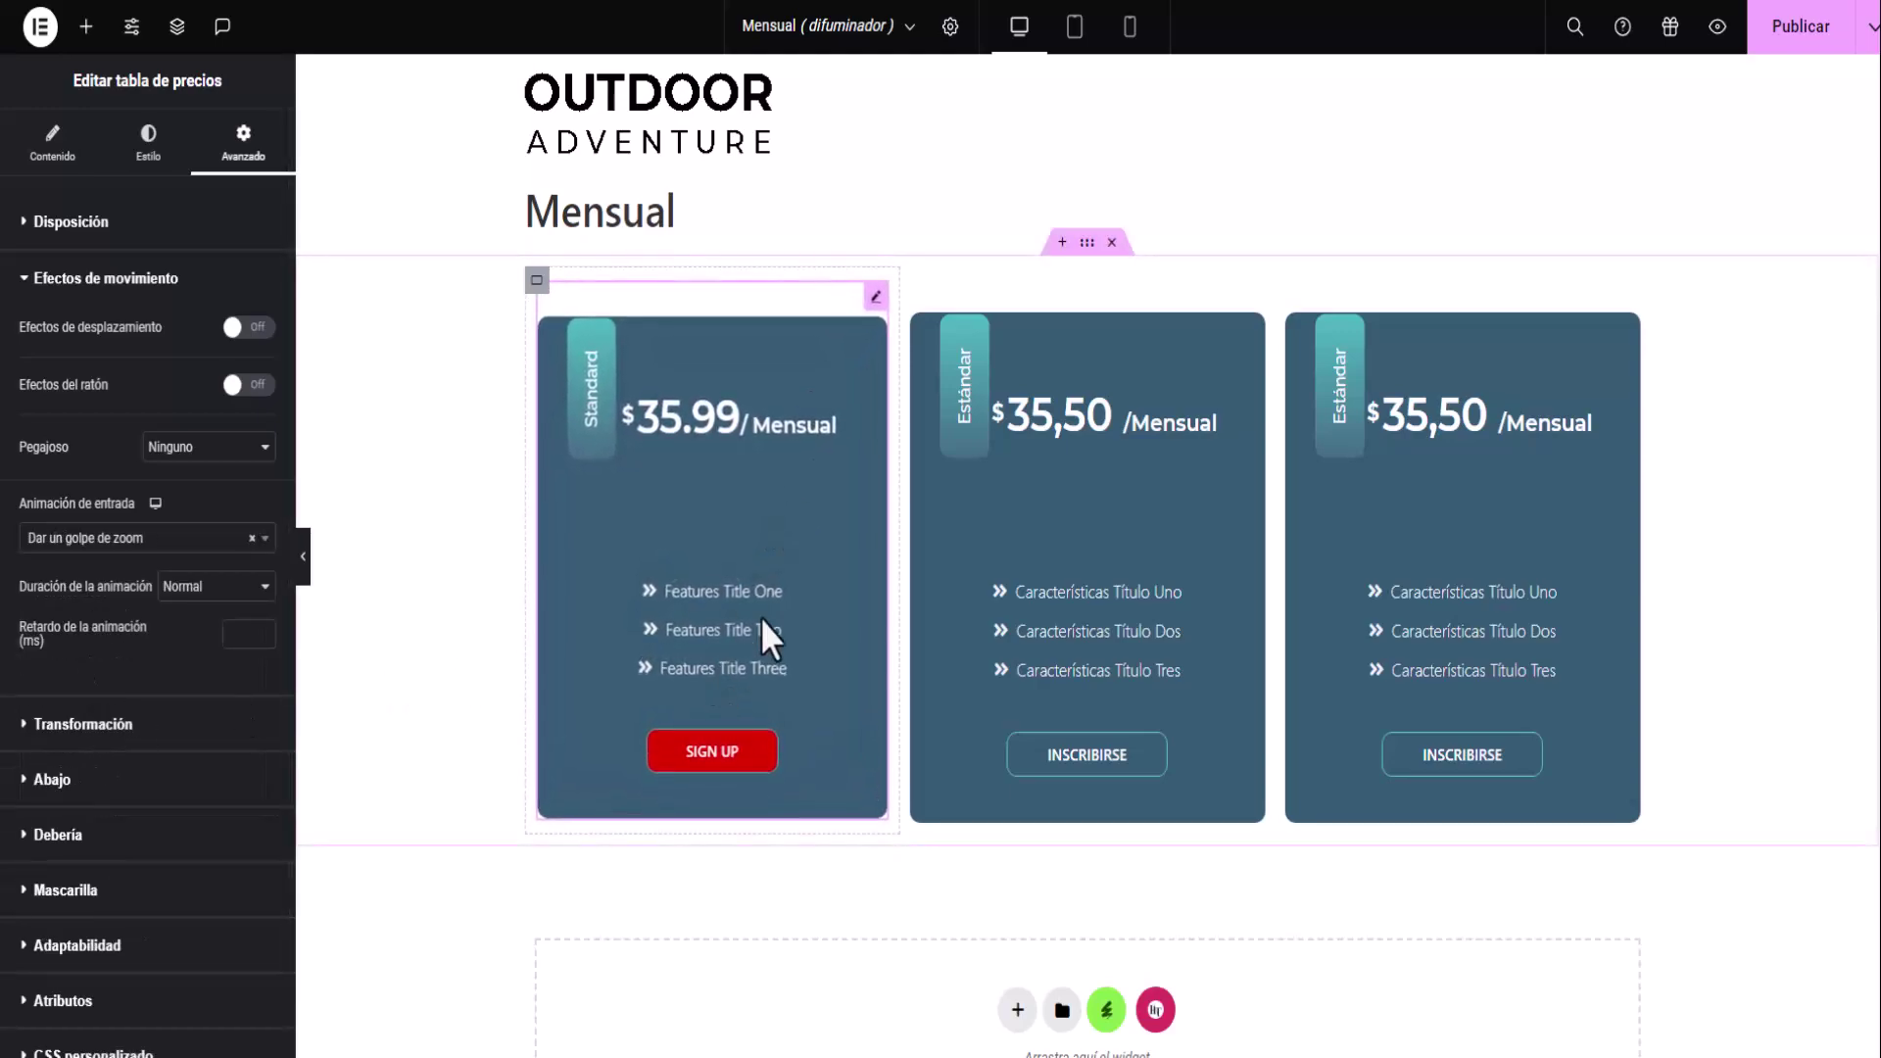
pyautogui.click(137, 541)
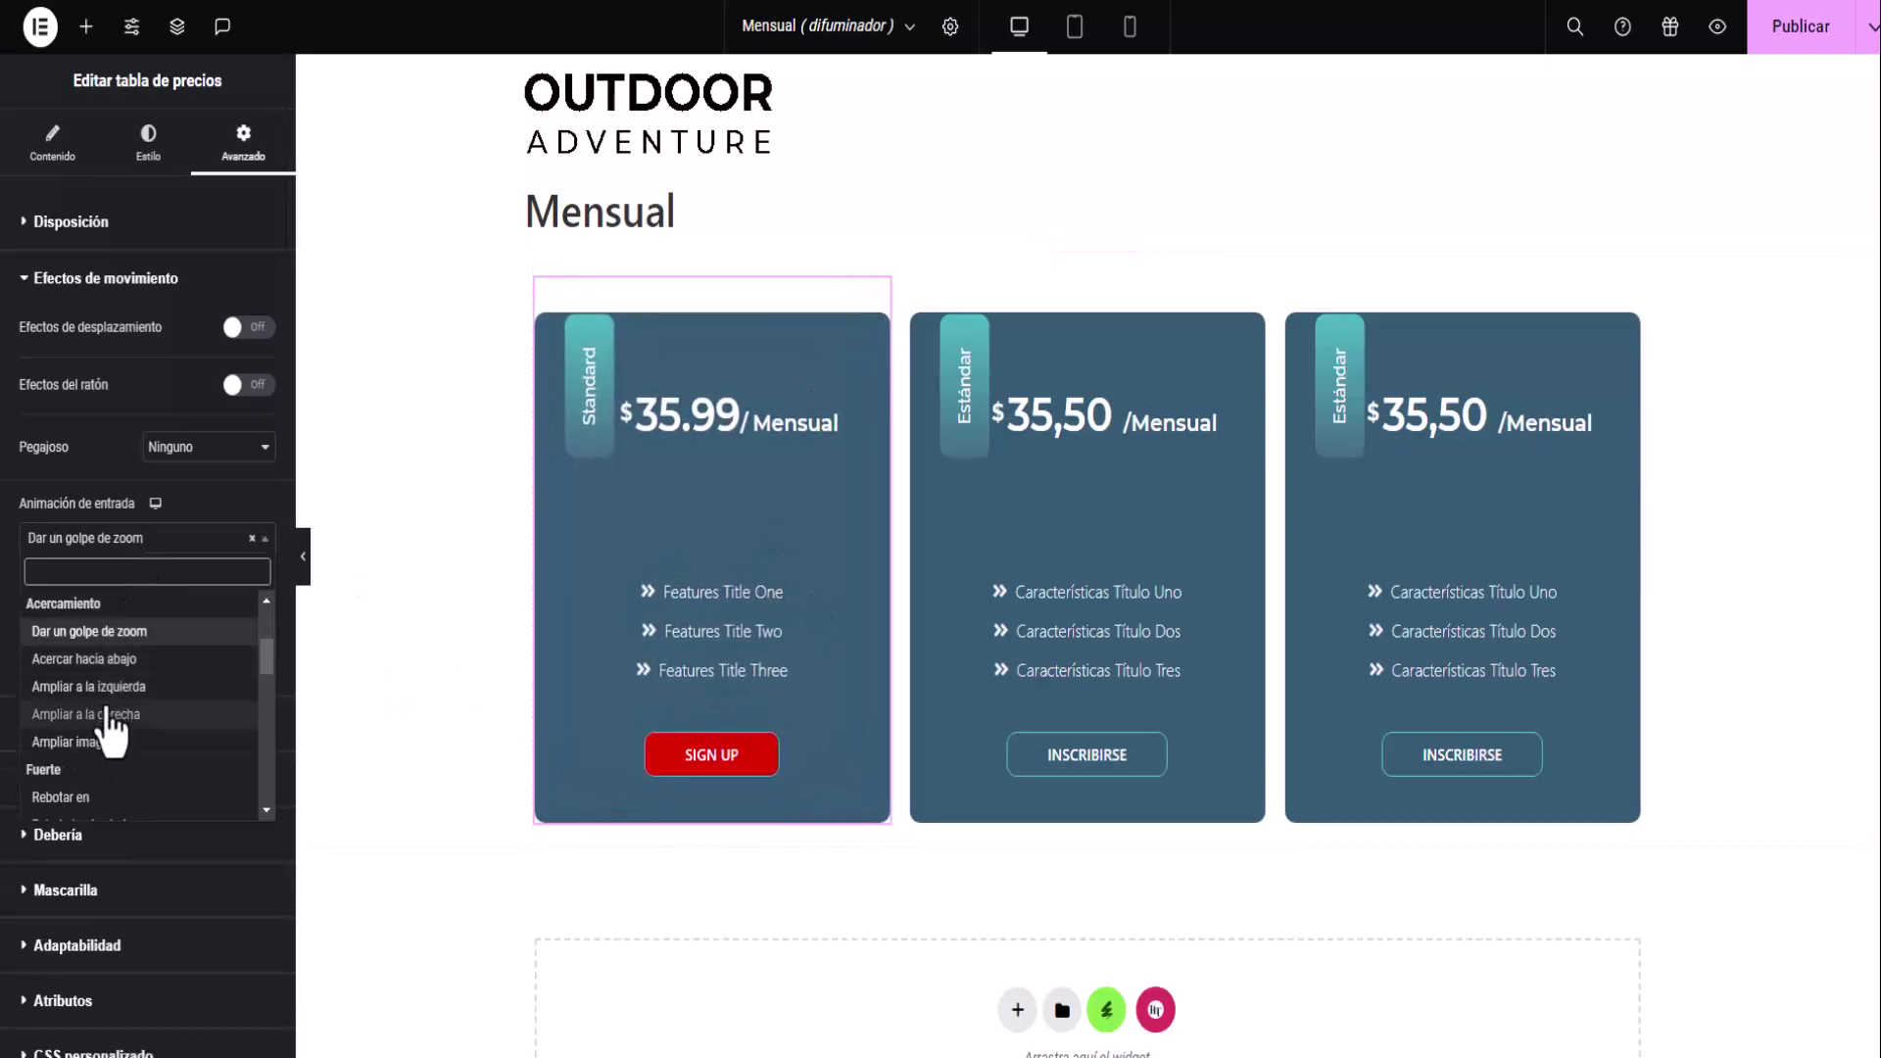
pyautogui.click(142, 711)
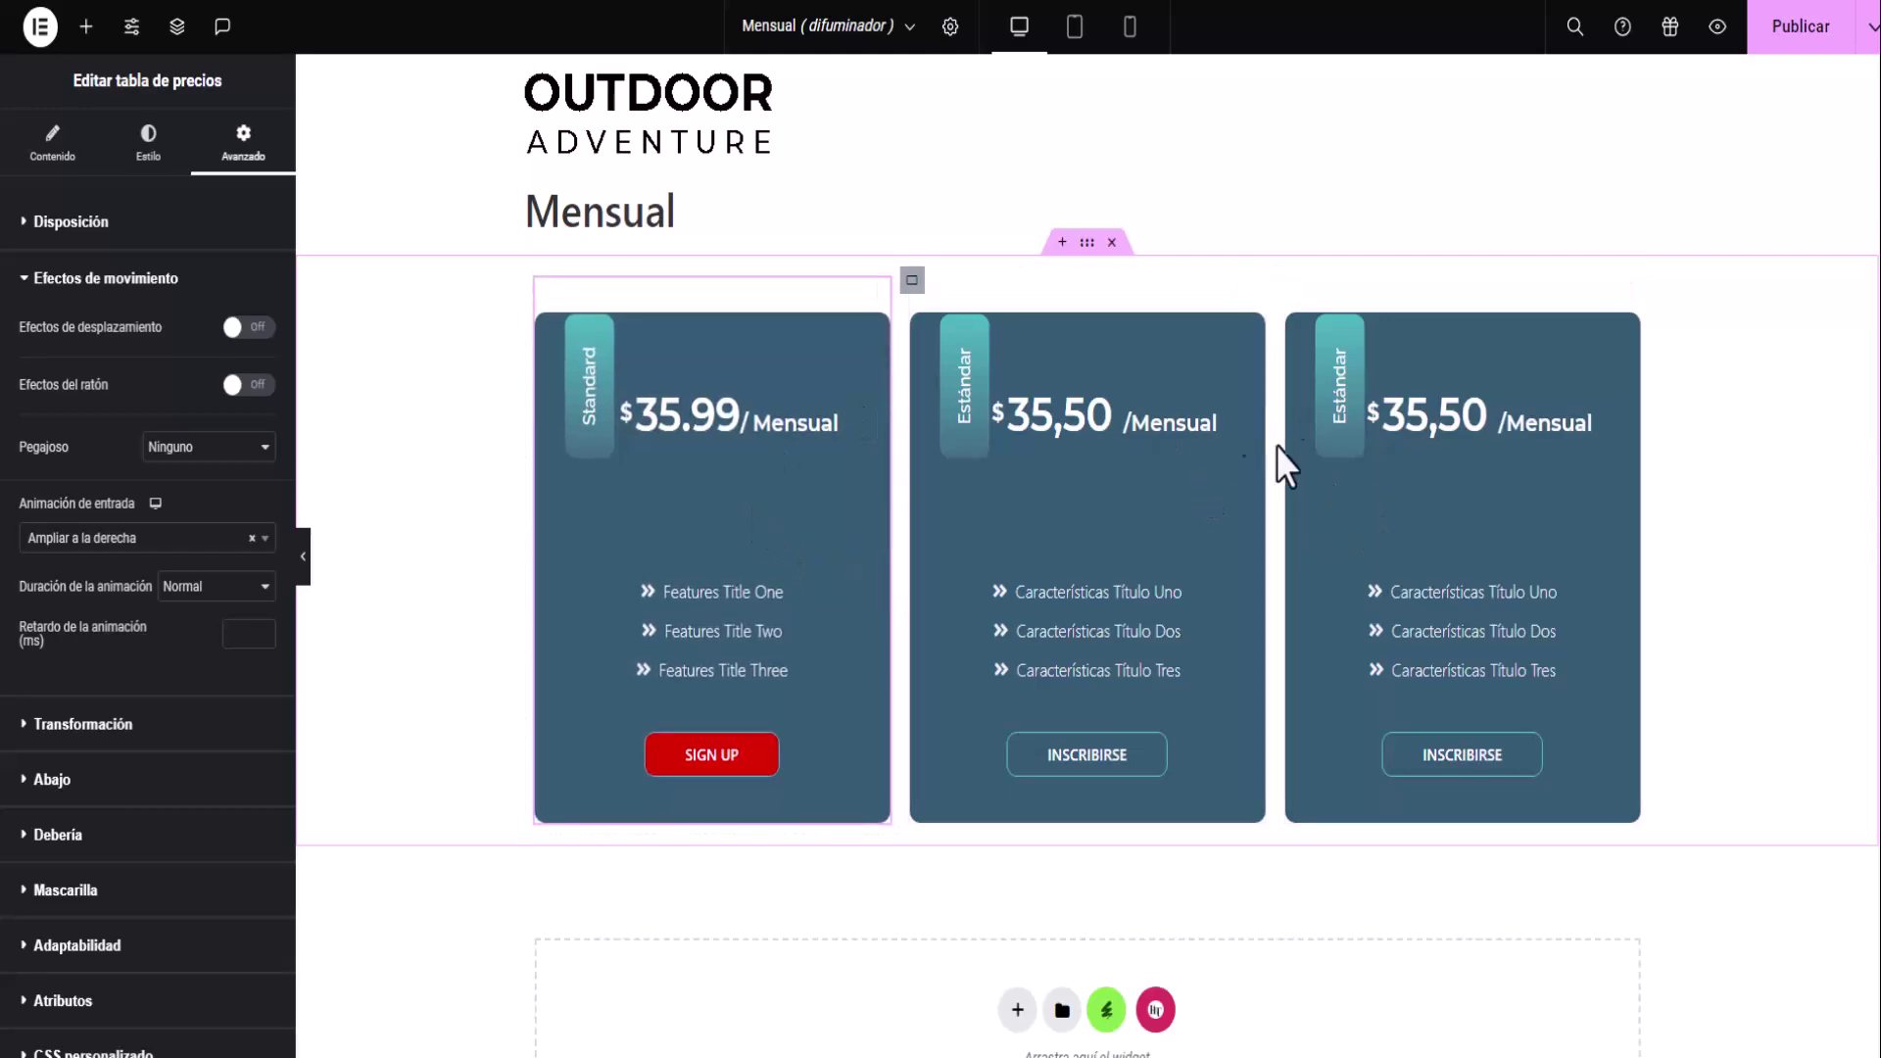
# Publish the "Mensual" template and exit the editor to WordPress.
pyautogui.click(377, 224)
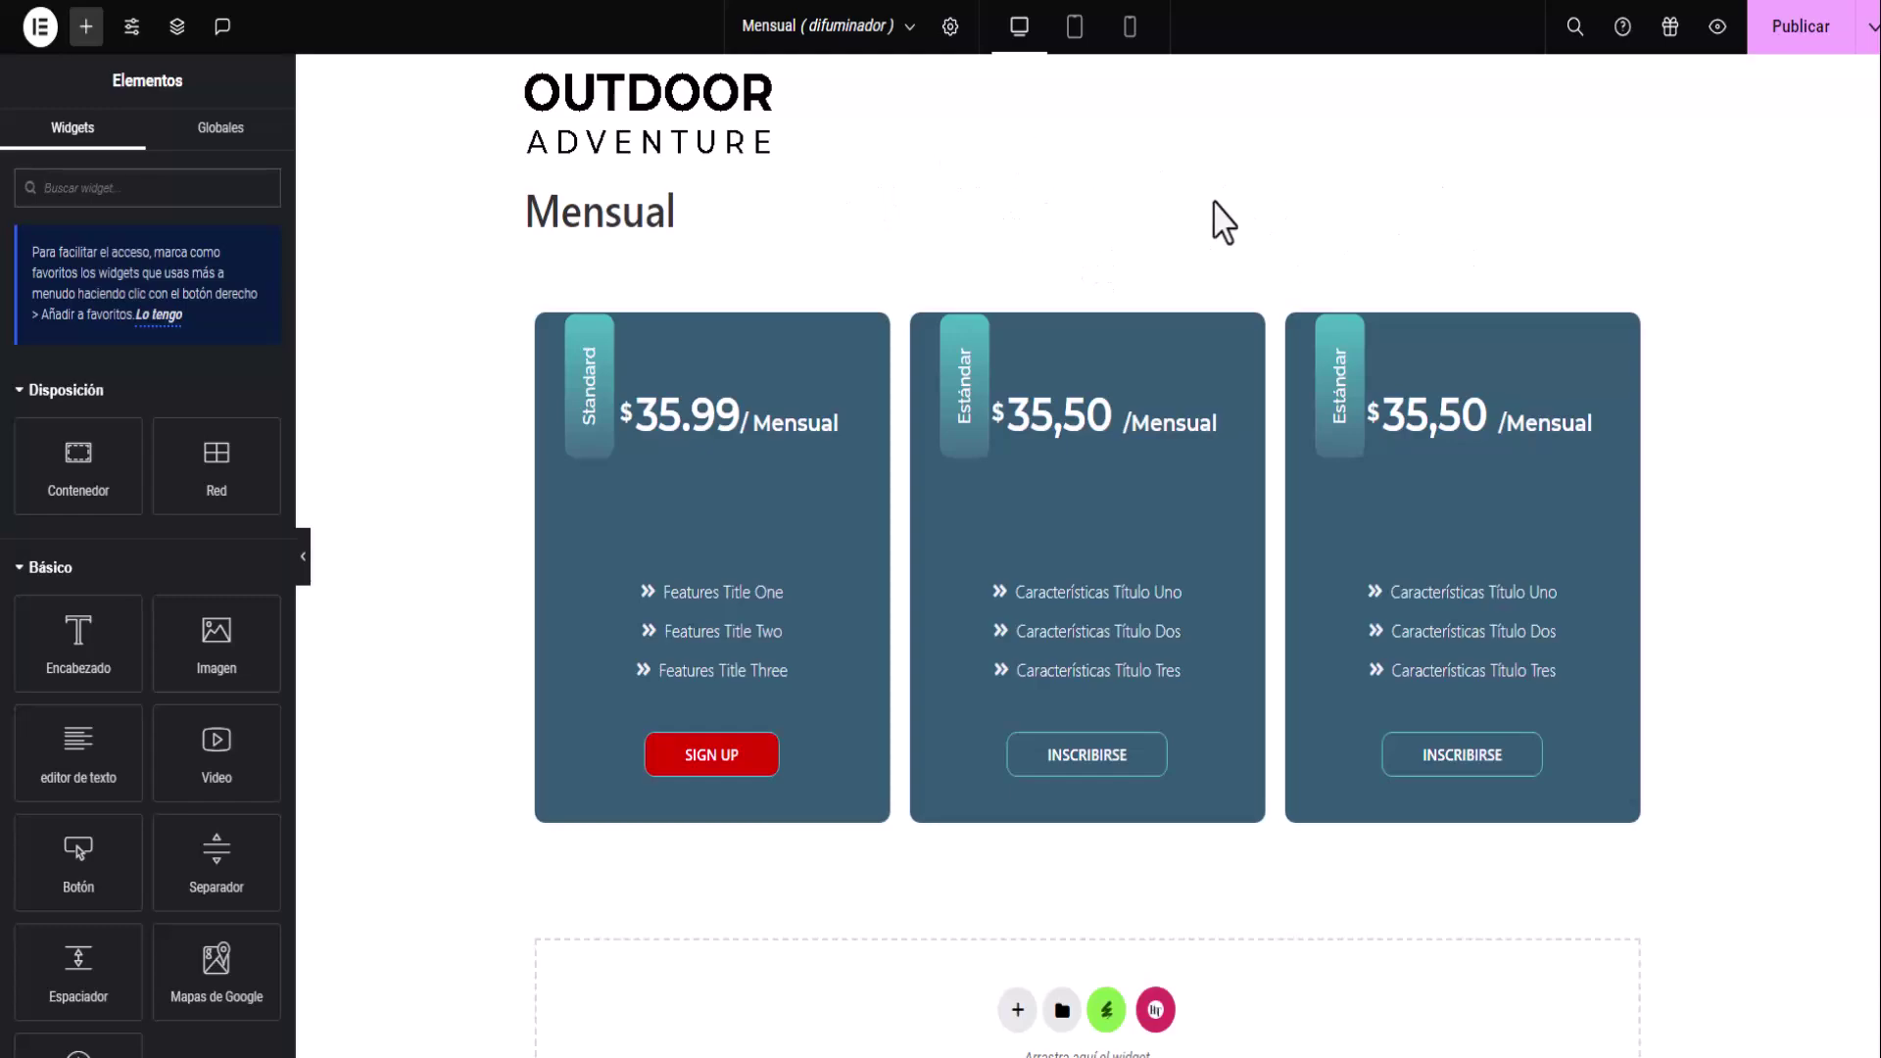
pyautogui.click(1813, 29)
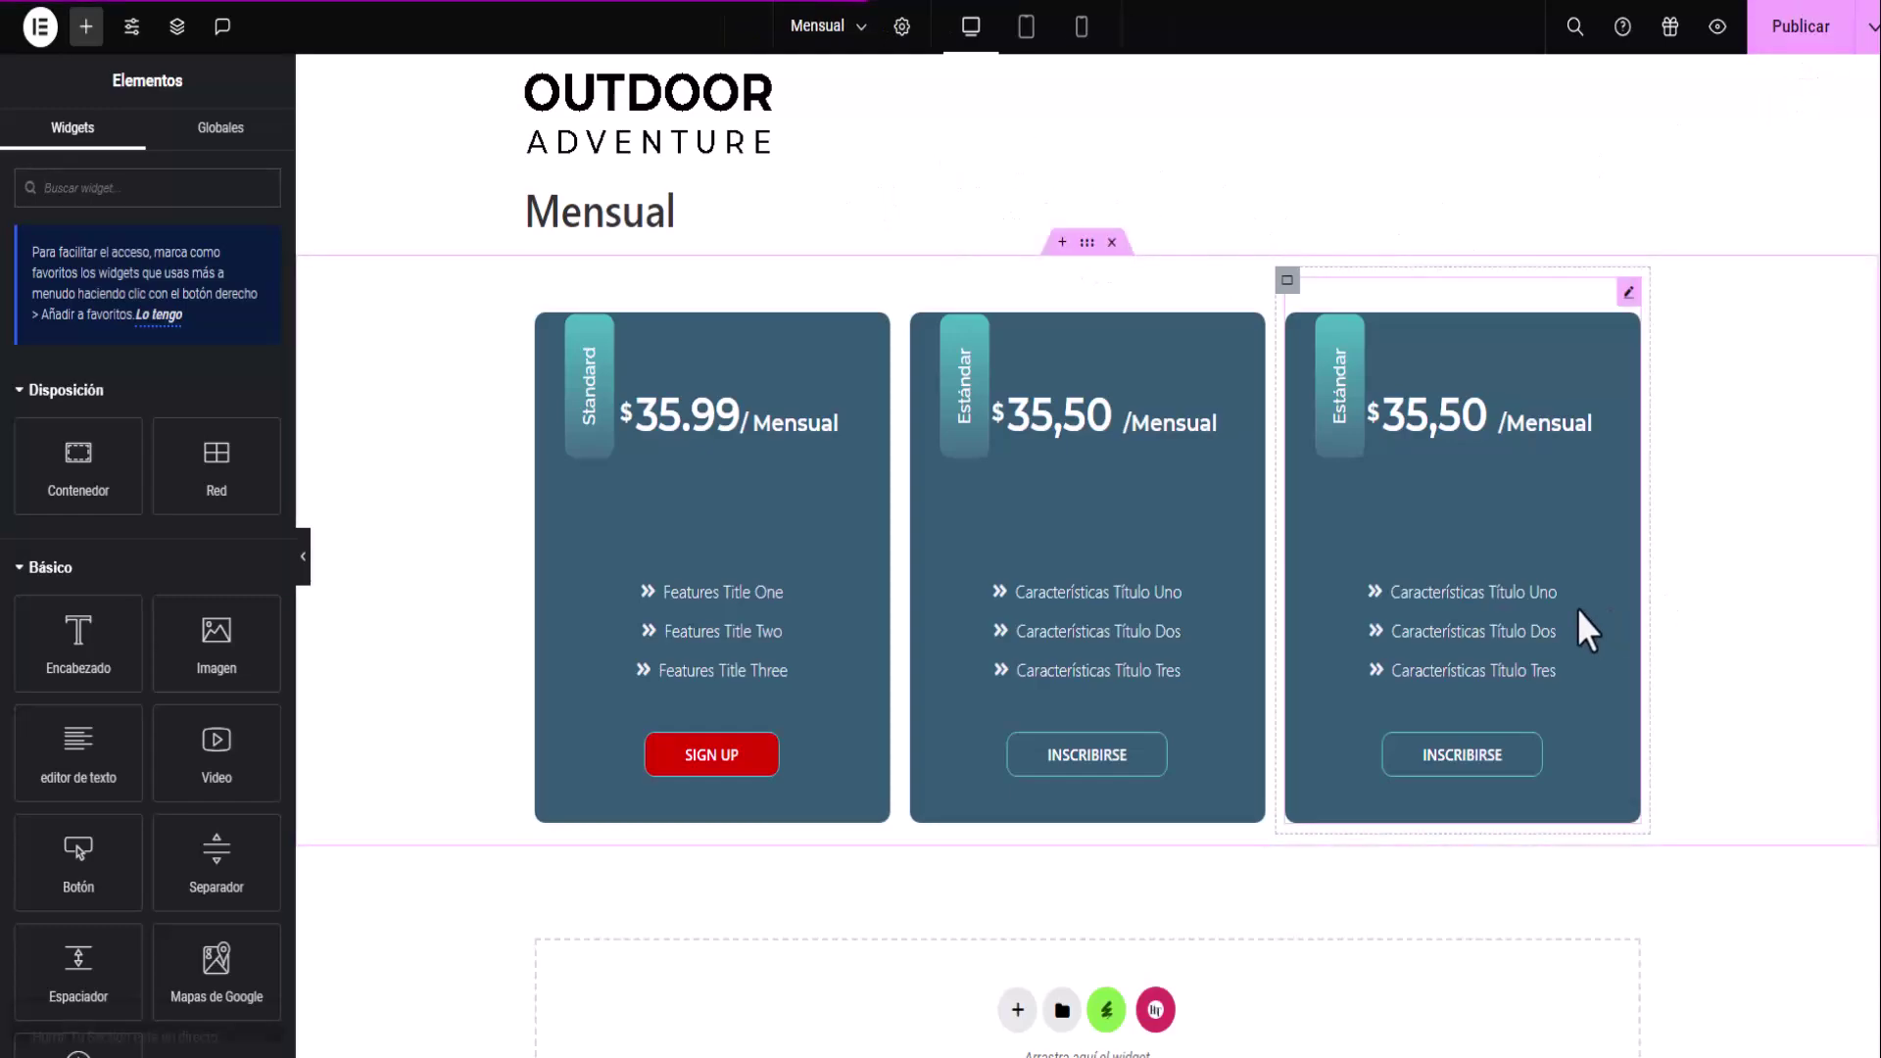
pyautogui.click(39, 27)
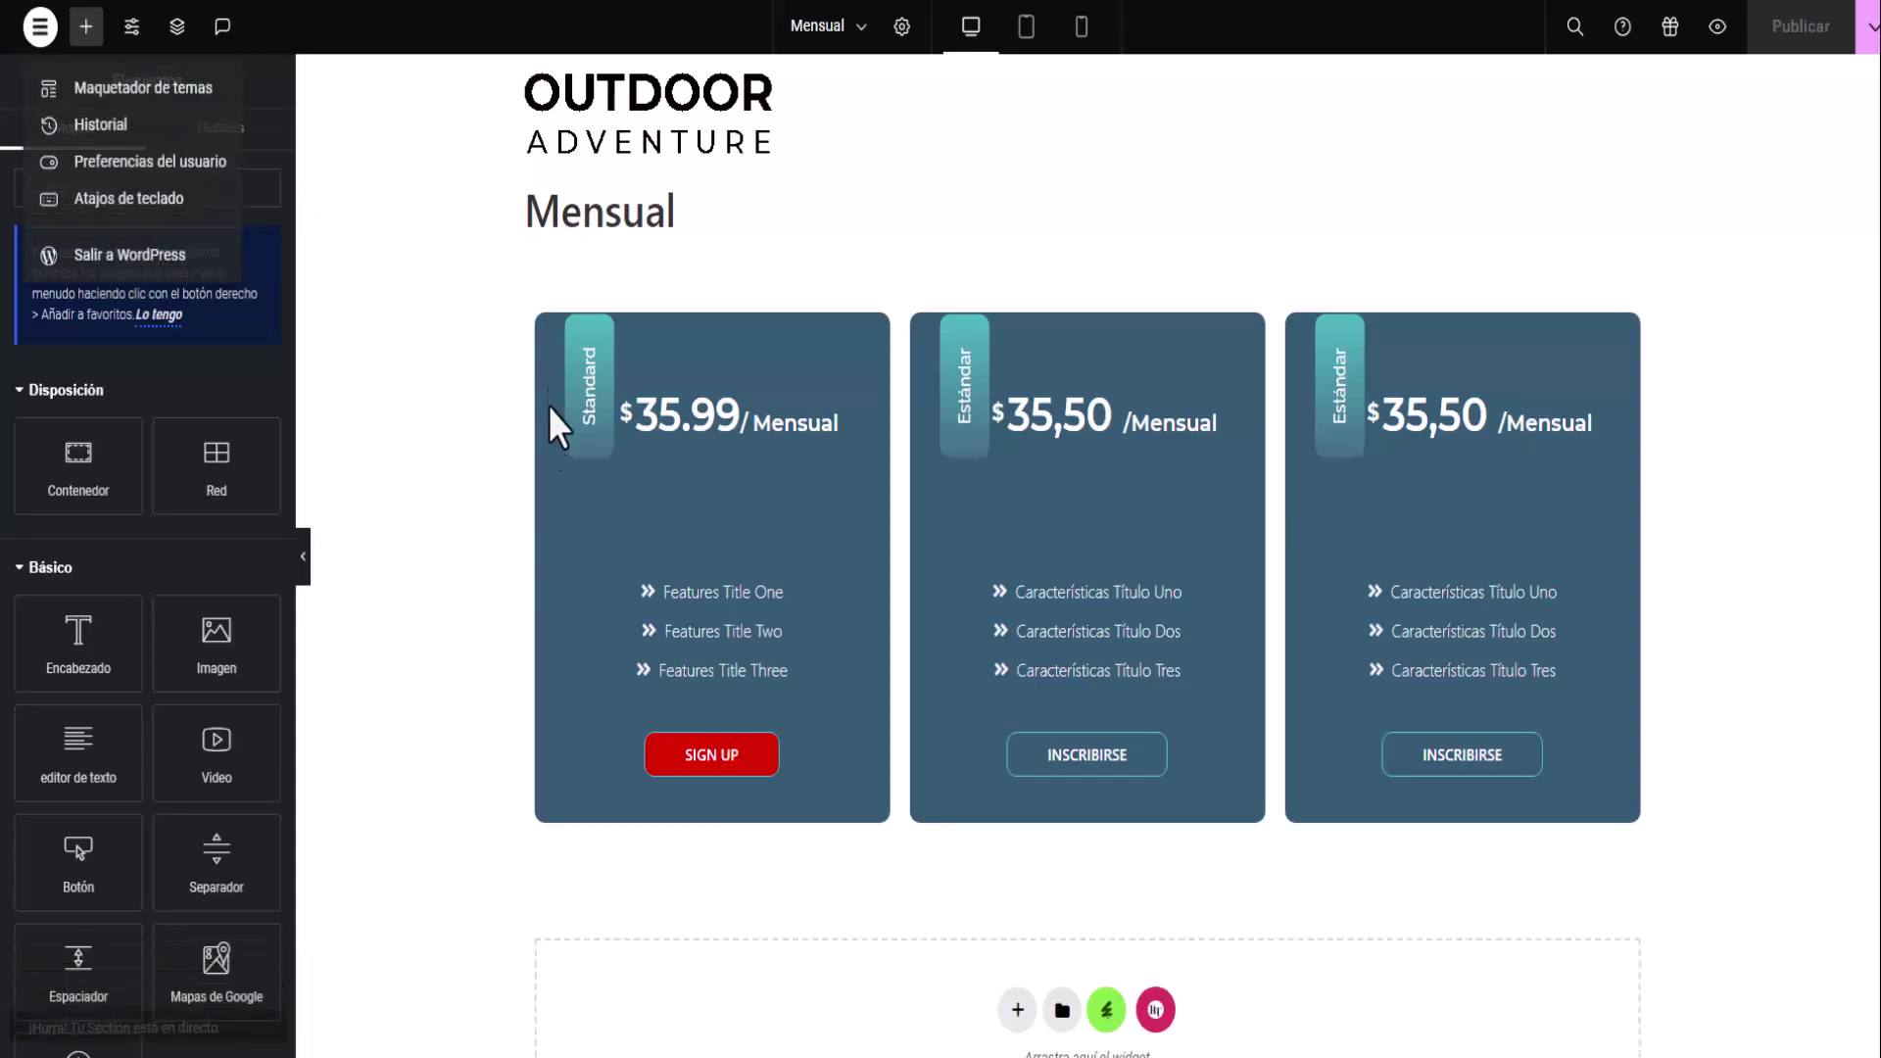
pyautogui.click(147, 257)
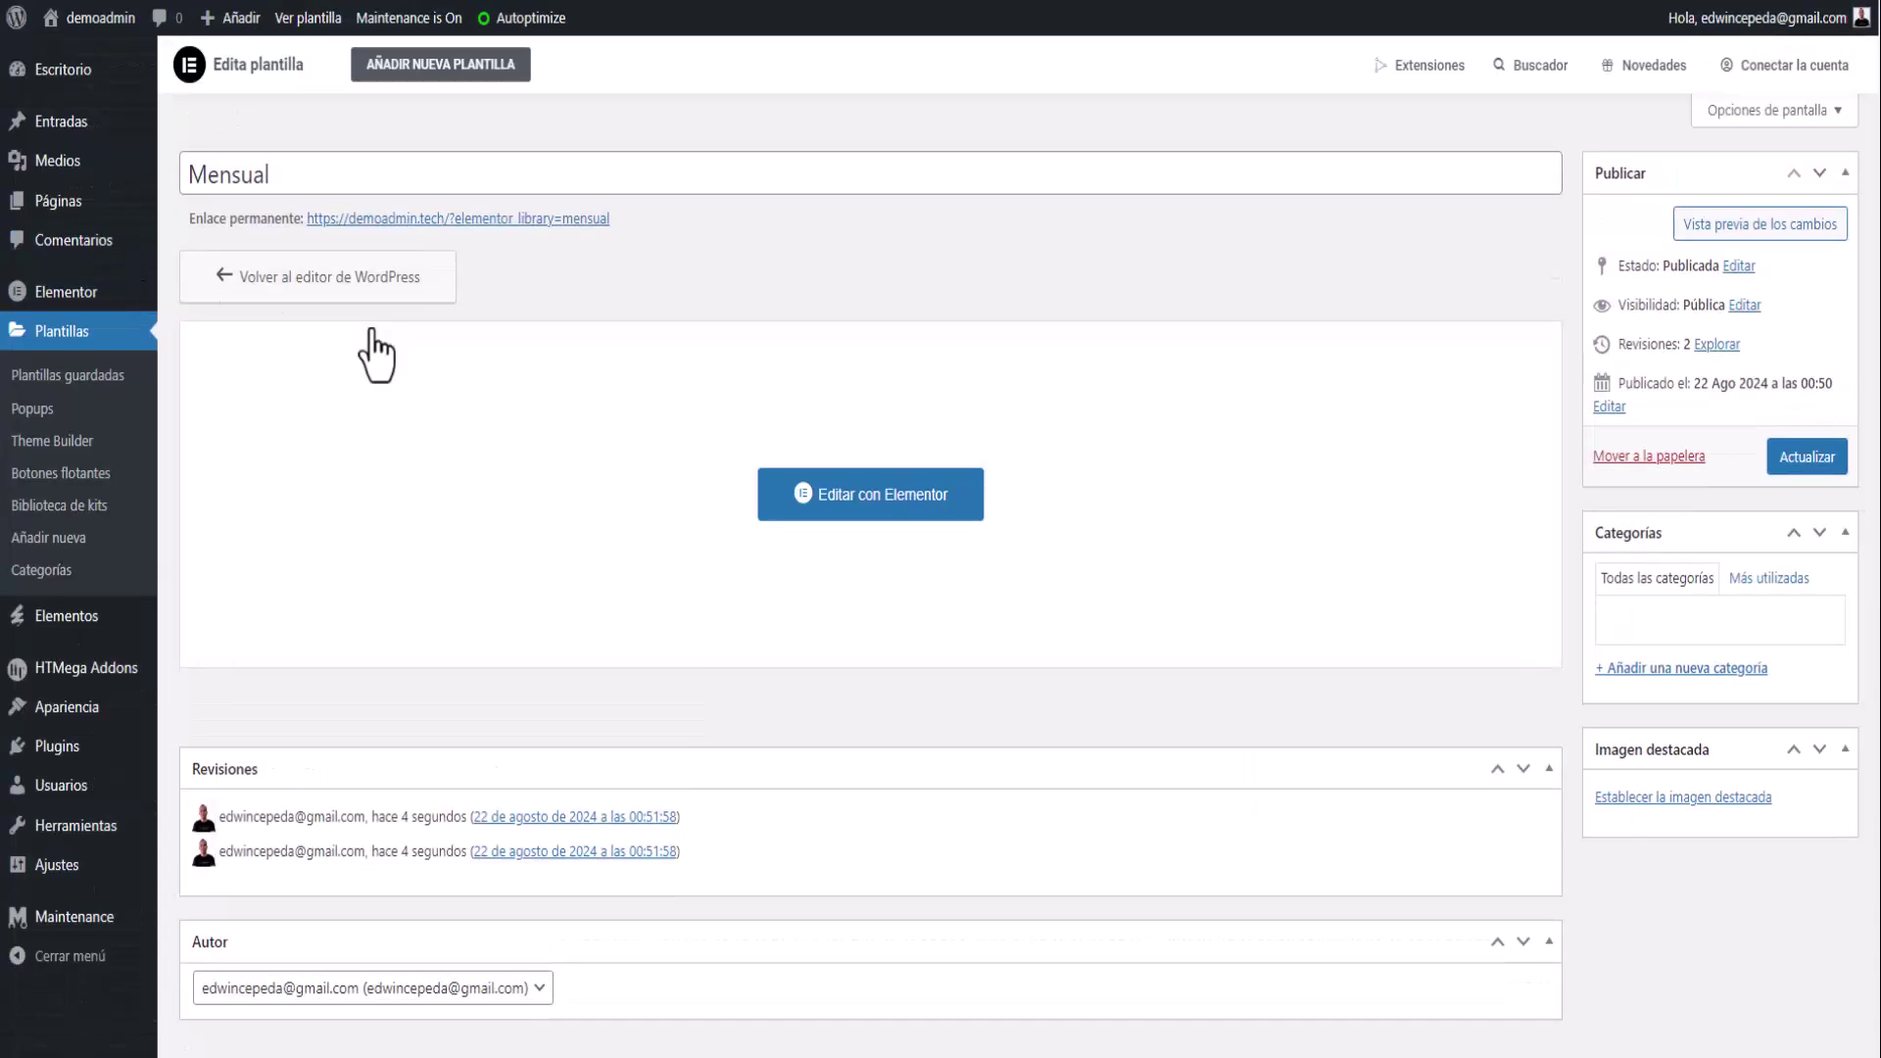
# Create a new template of type Section named "Anual" and close the block library that opens with it.
pyautogui.click(66, 538)
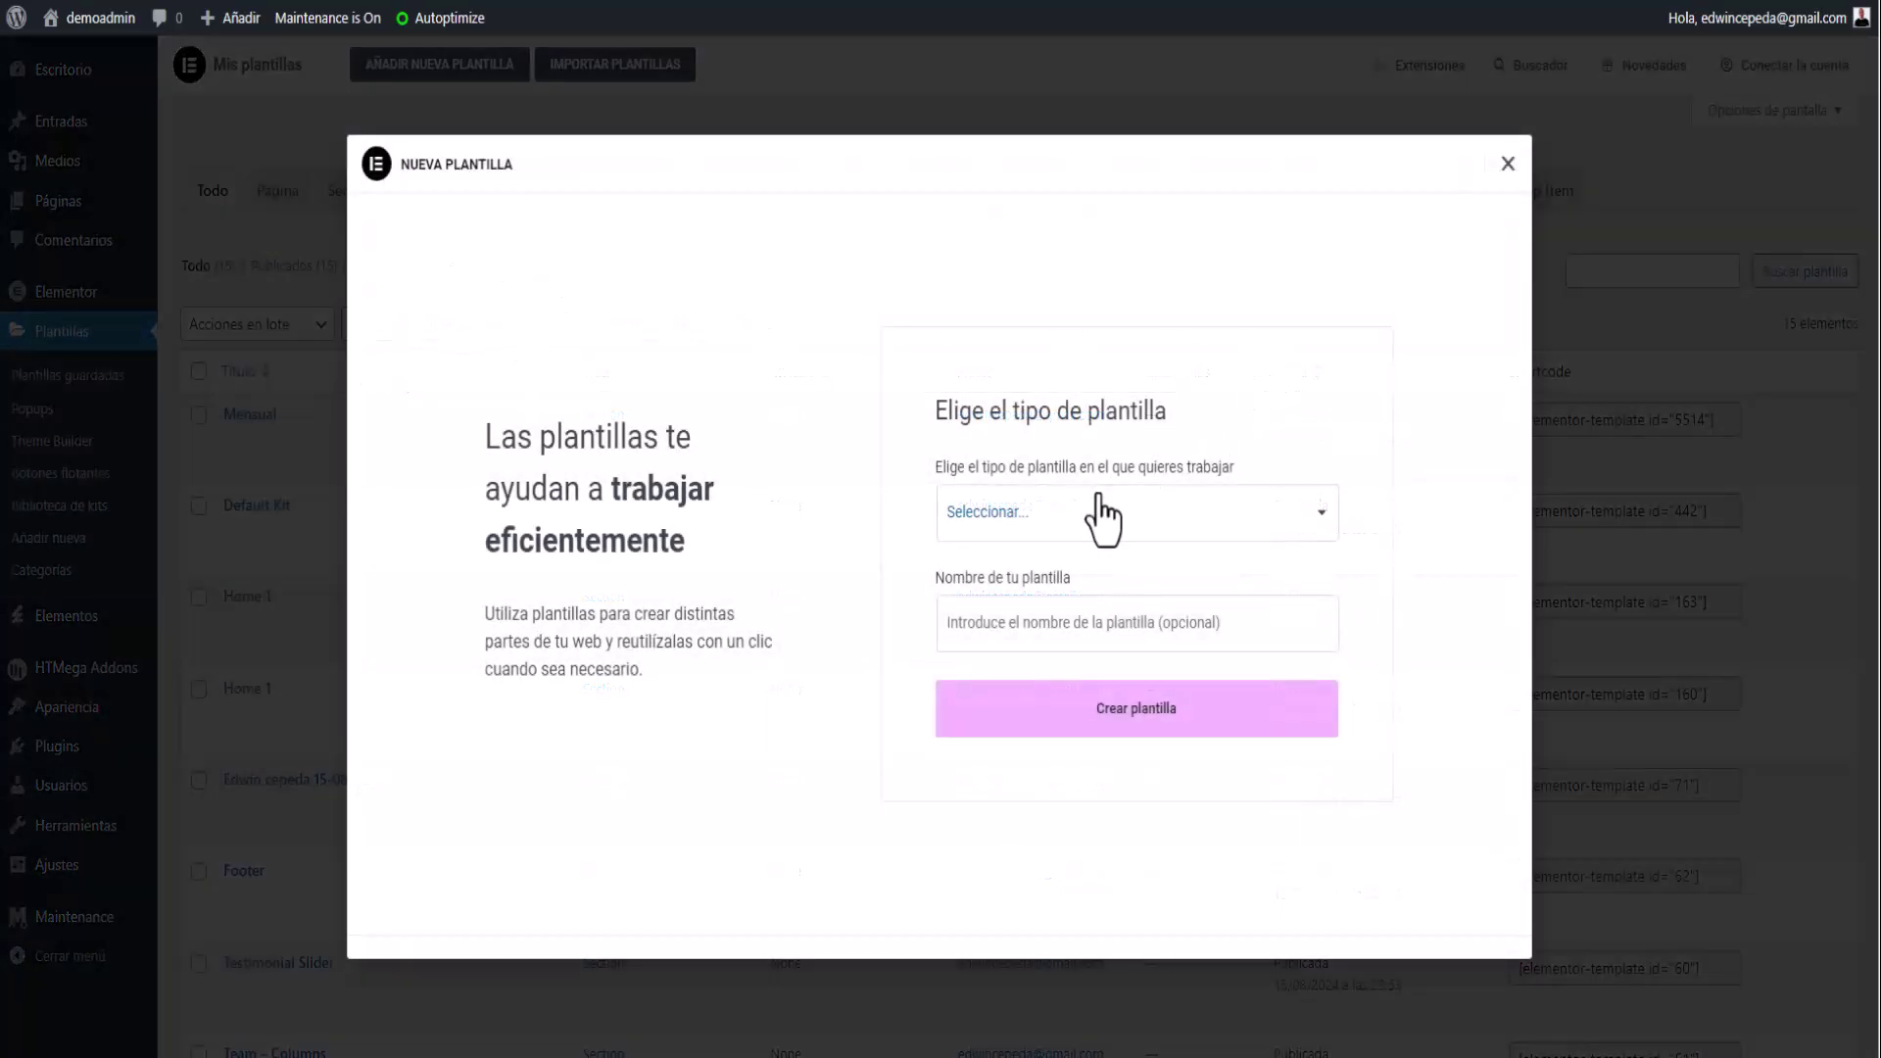
pyautogui.click(1100, 498)
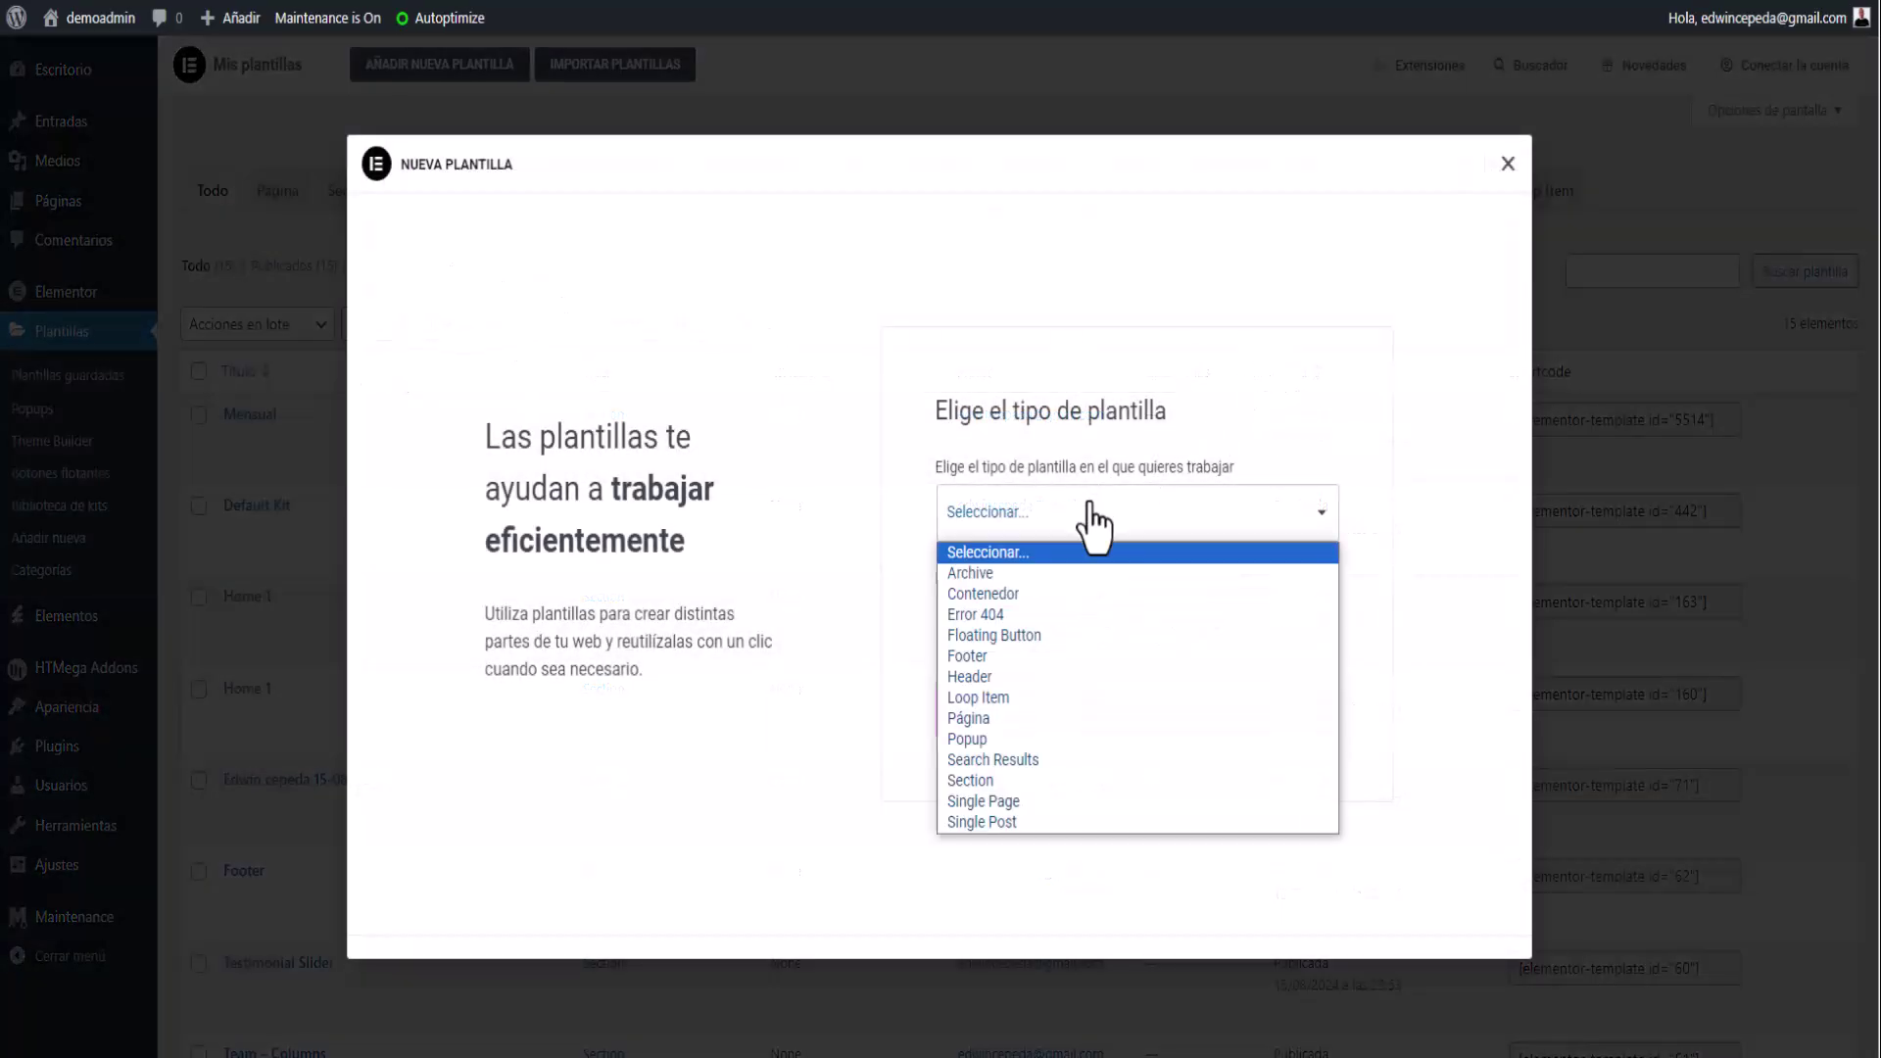
pyautogui.click(979, 781)
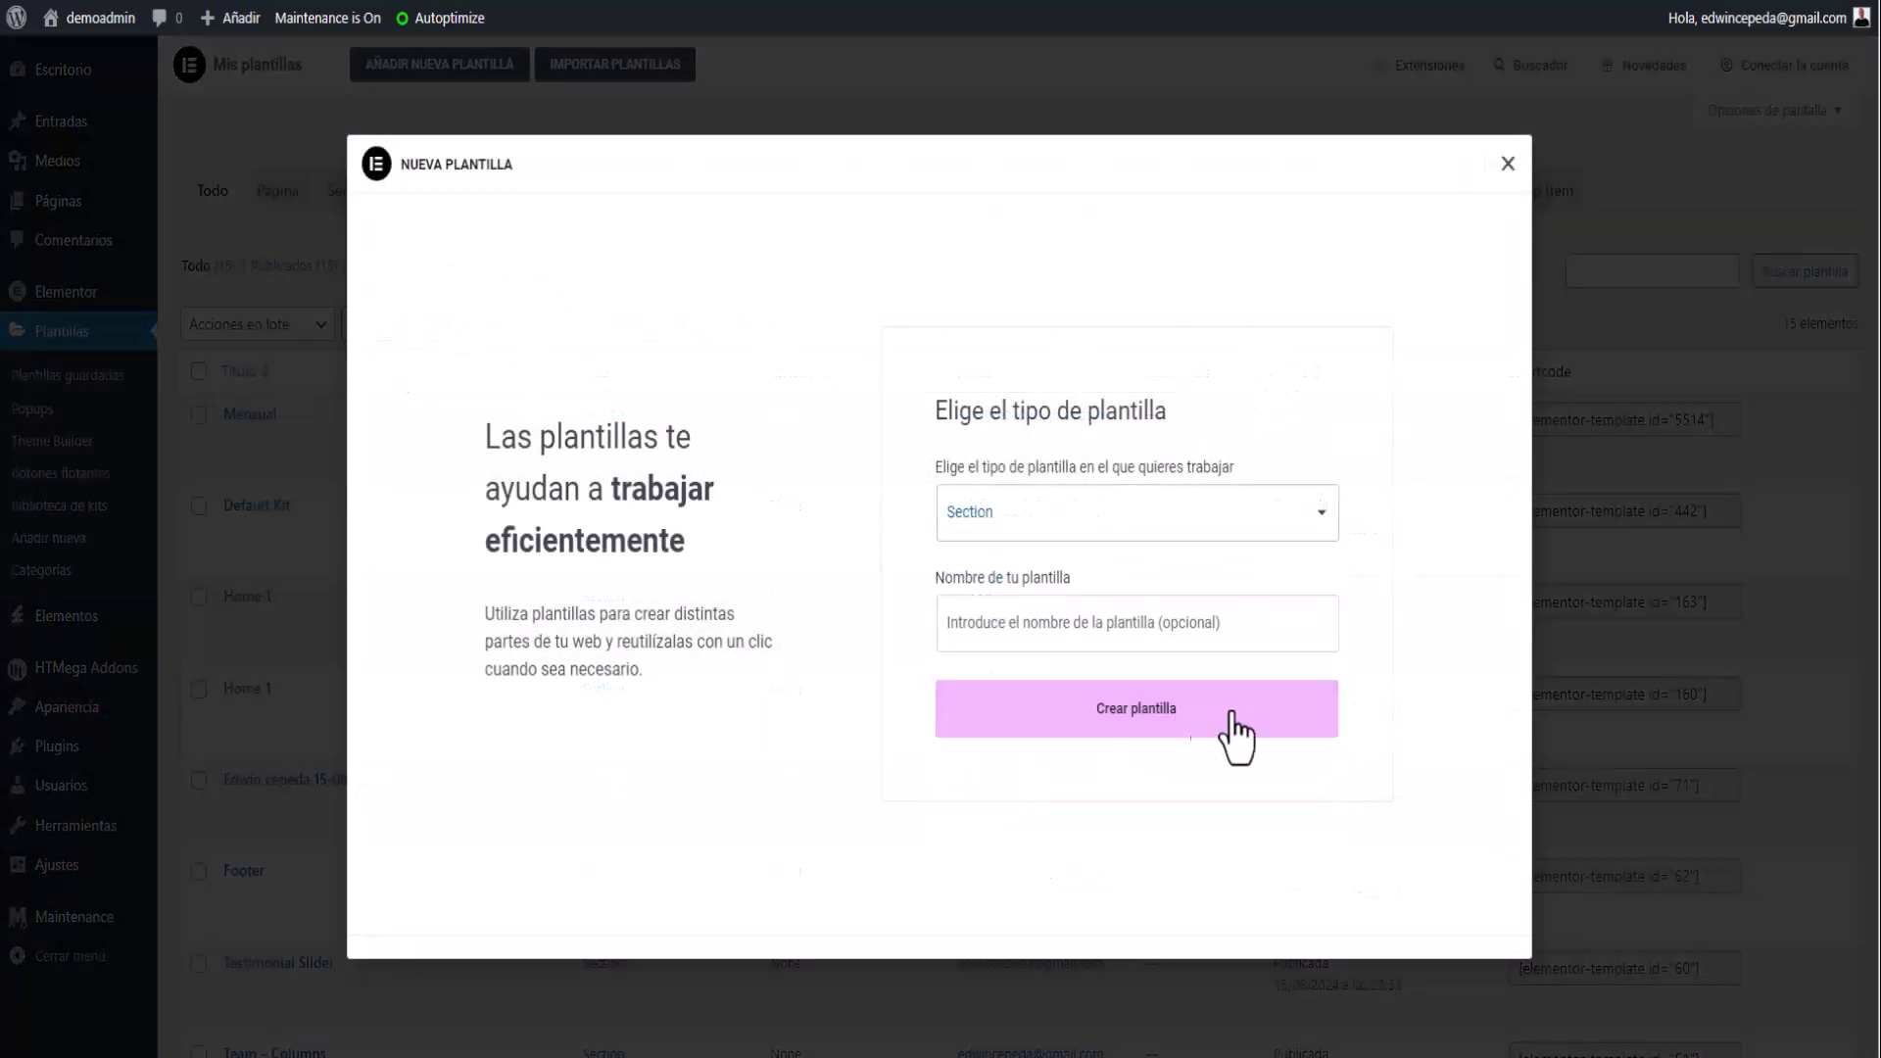
pyautogui.click(1004, 624)
pyautogui.write('Anual')
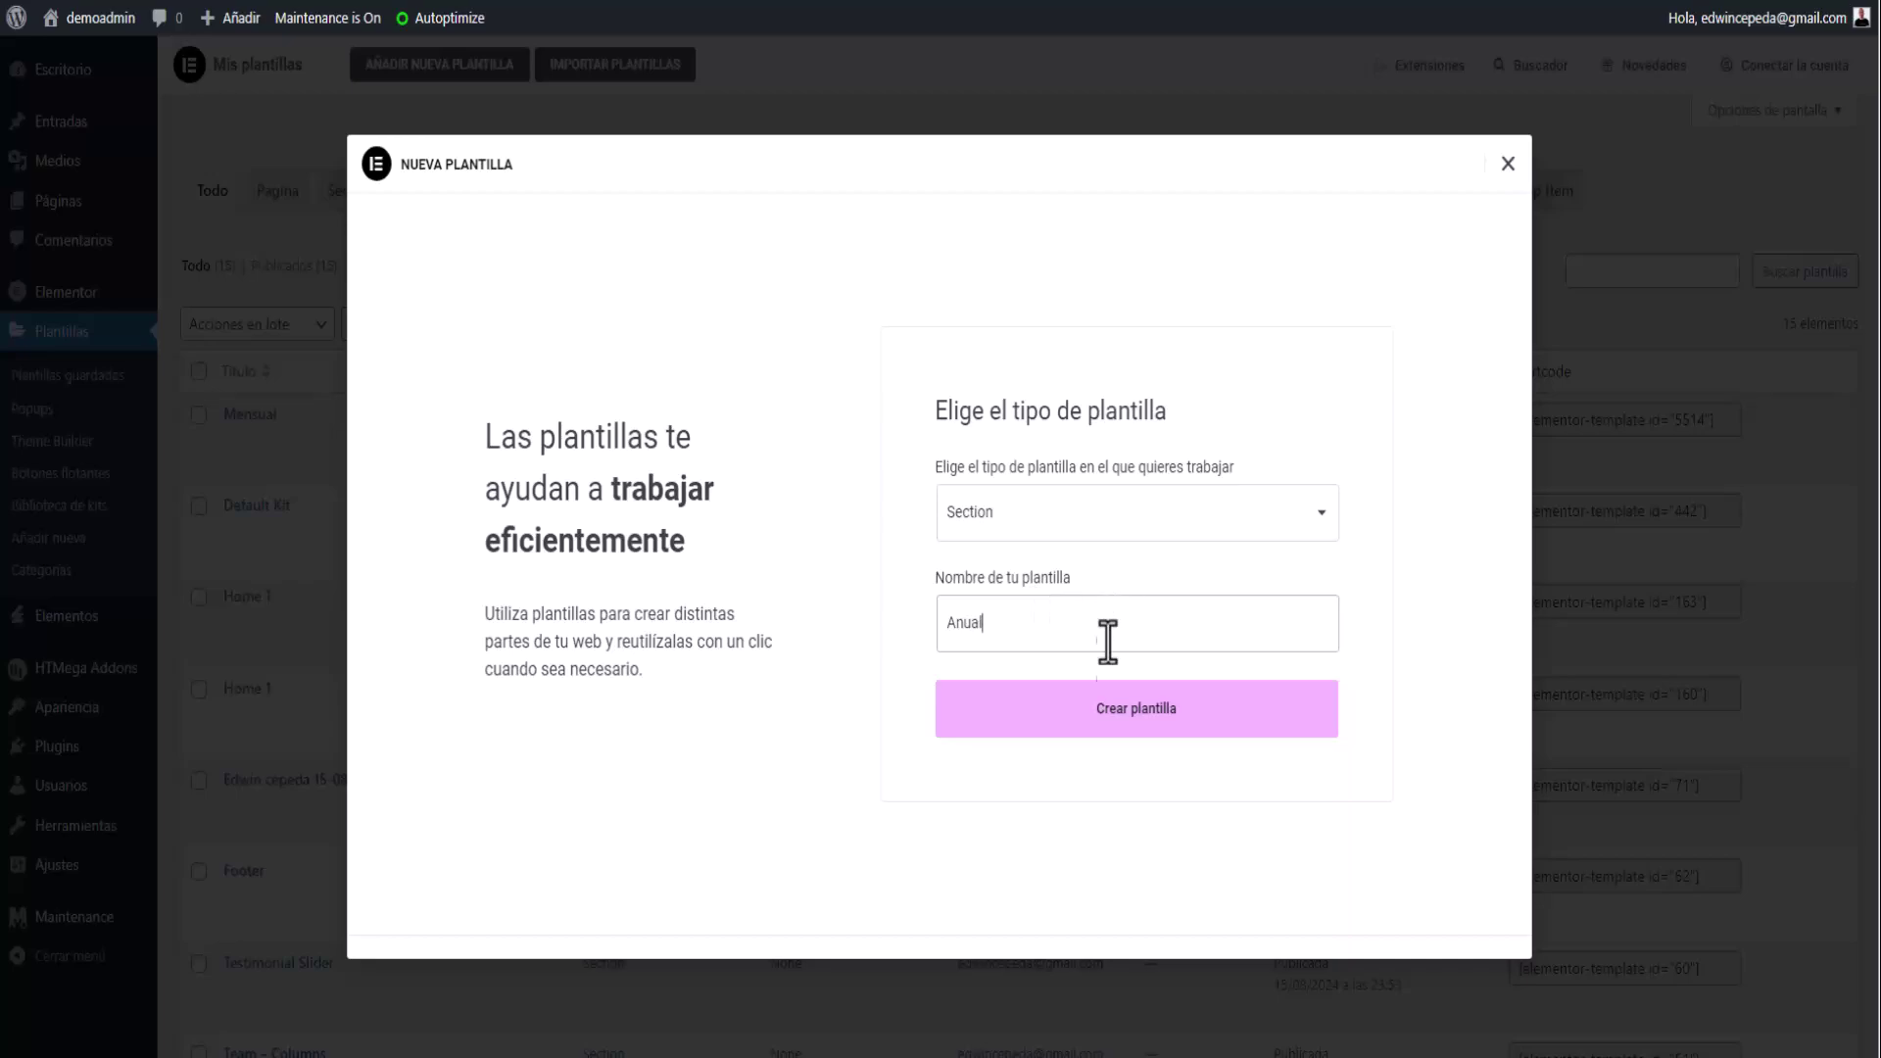
pyautogui.click(1094, 713)
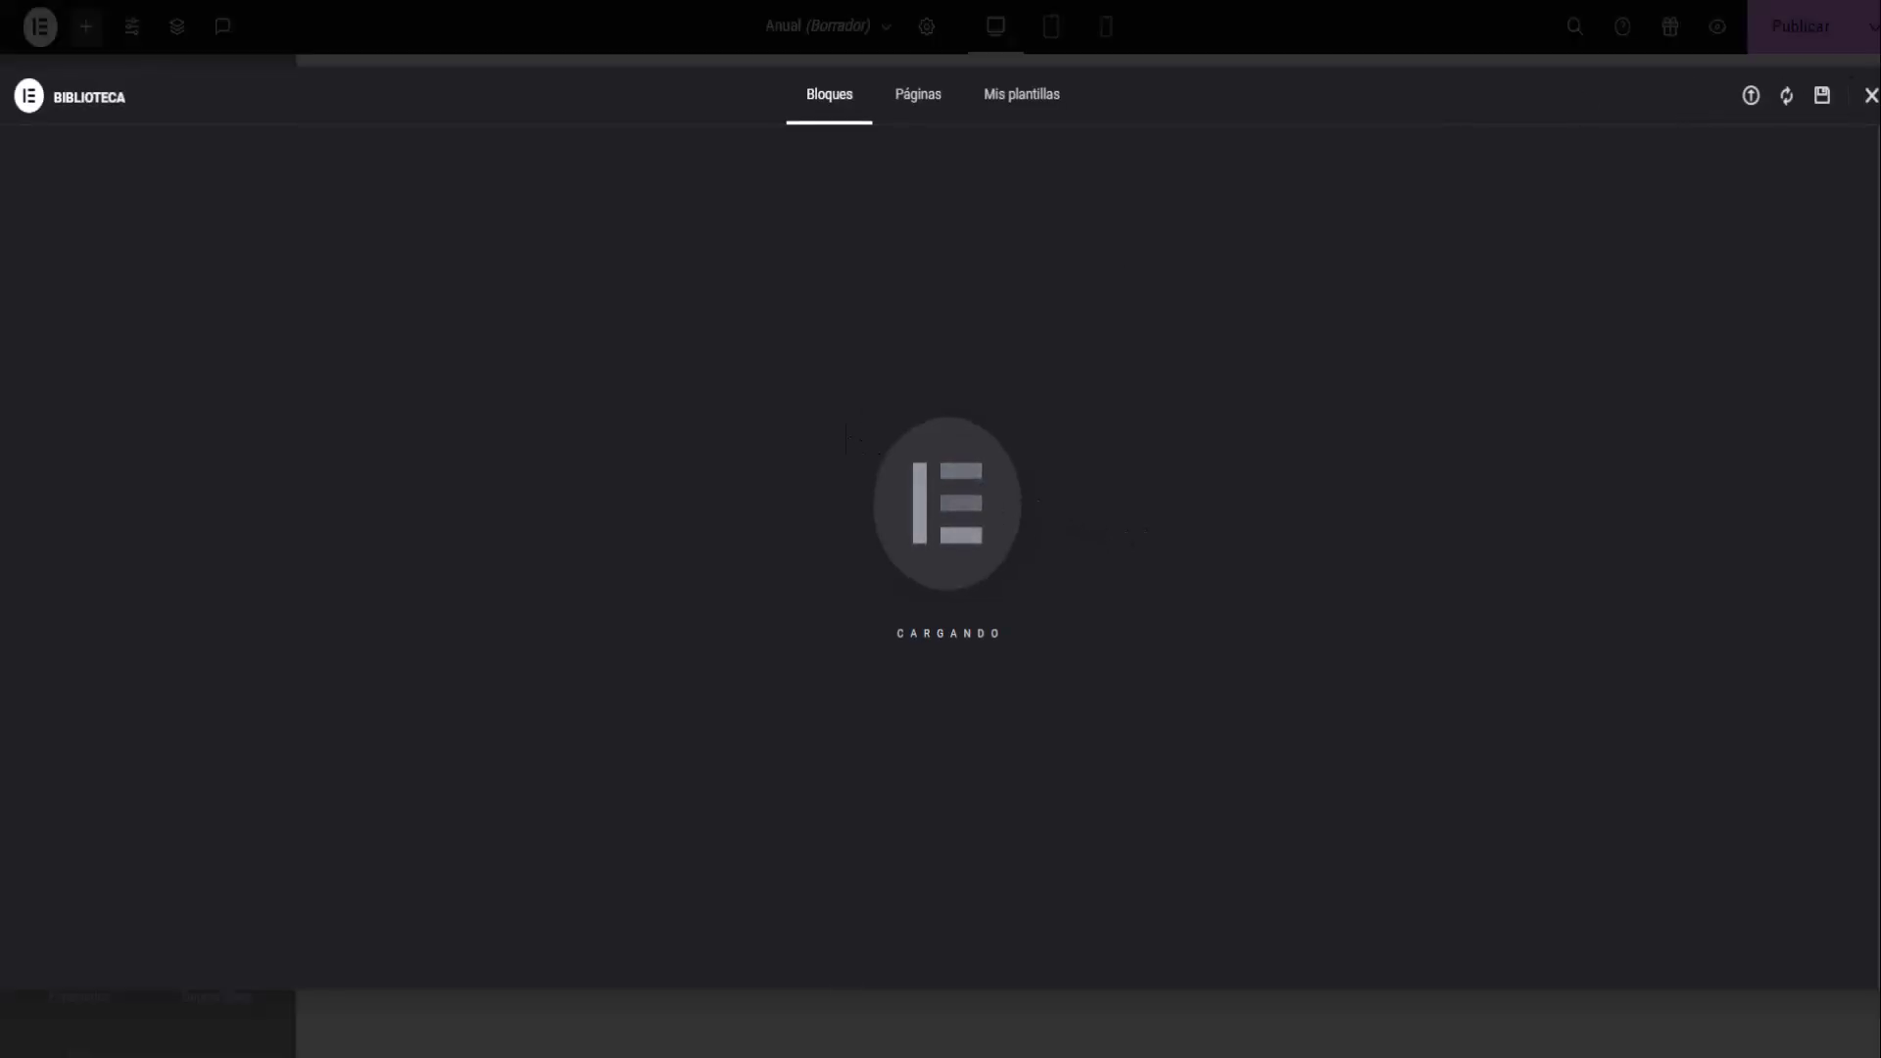
pyautogui.click(1868, 96)
# Add a Flexbox container with two equal columns to the "Anual" template.
pyautogui.click(1025, 446)
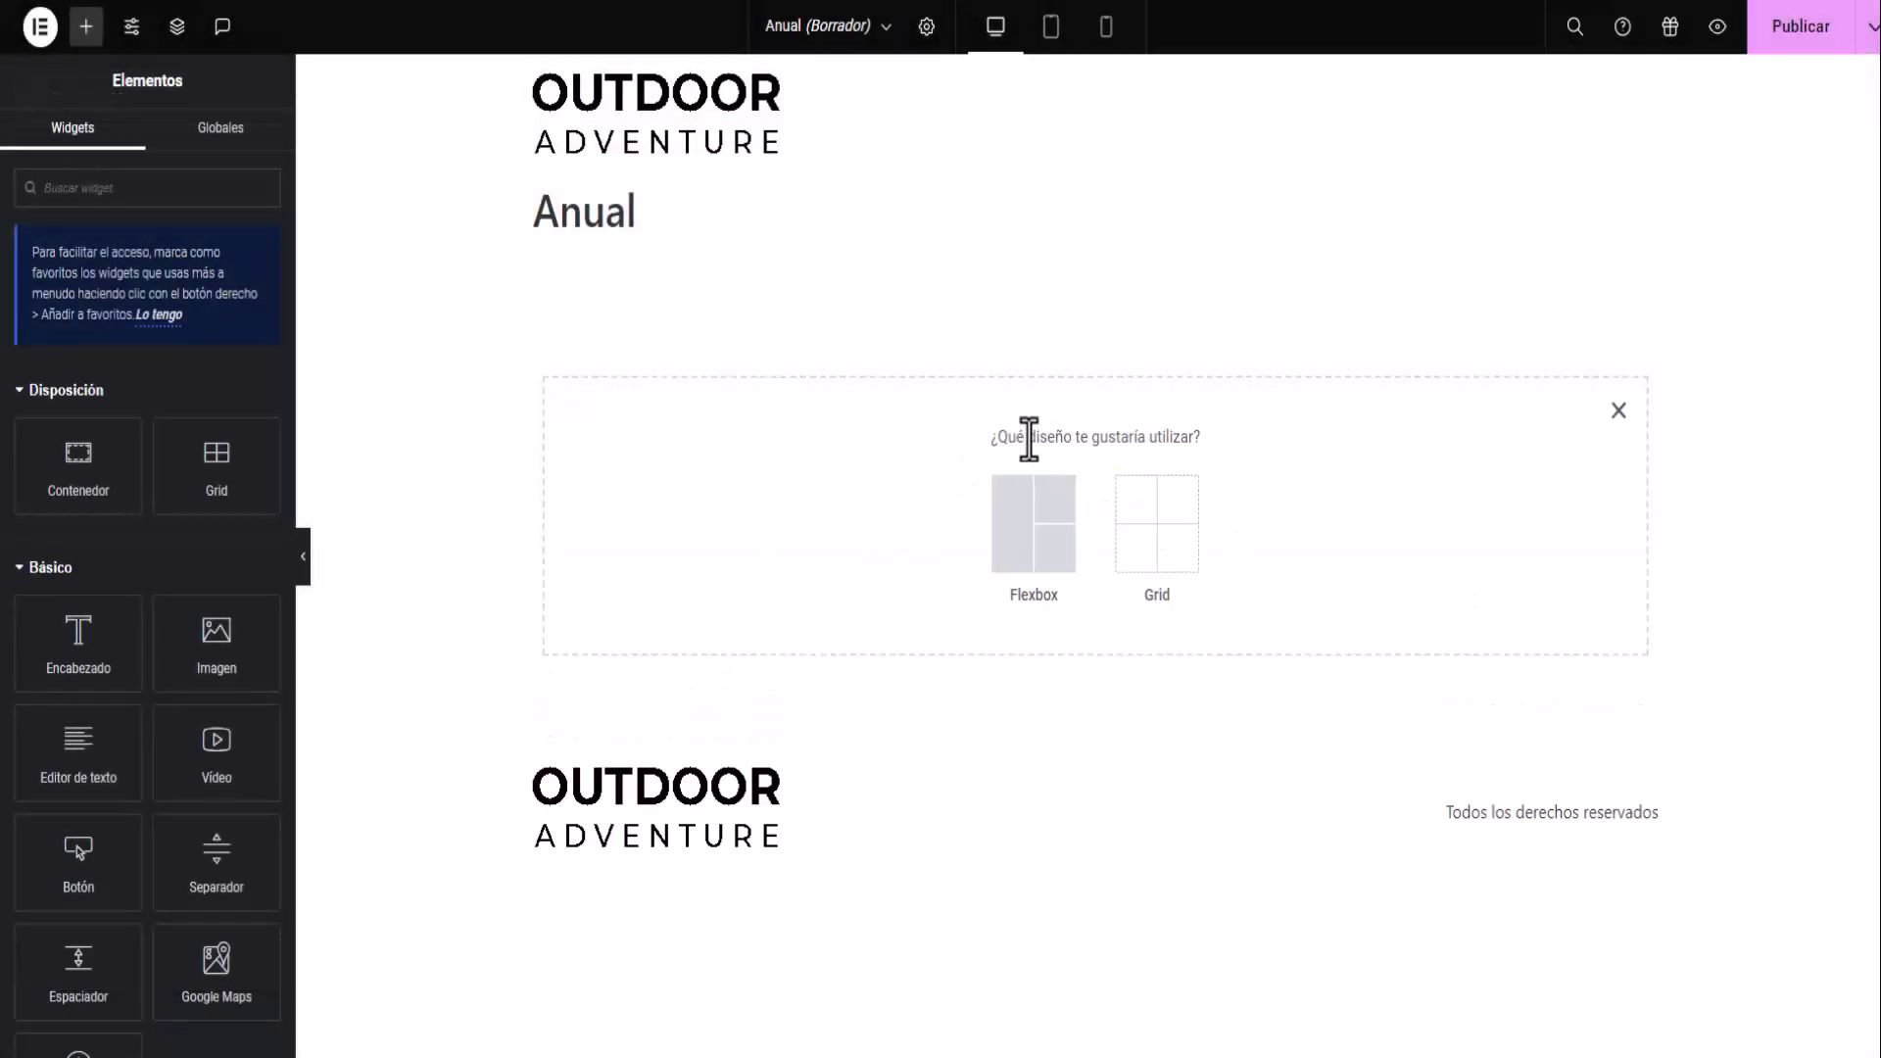
pyautogui.click(1034, 517)
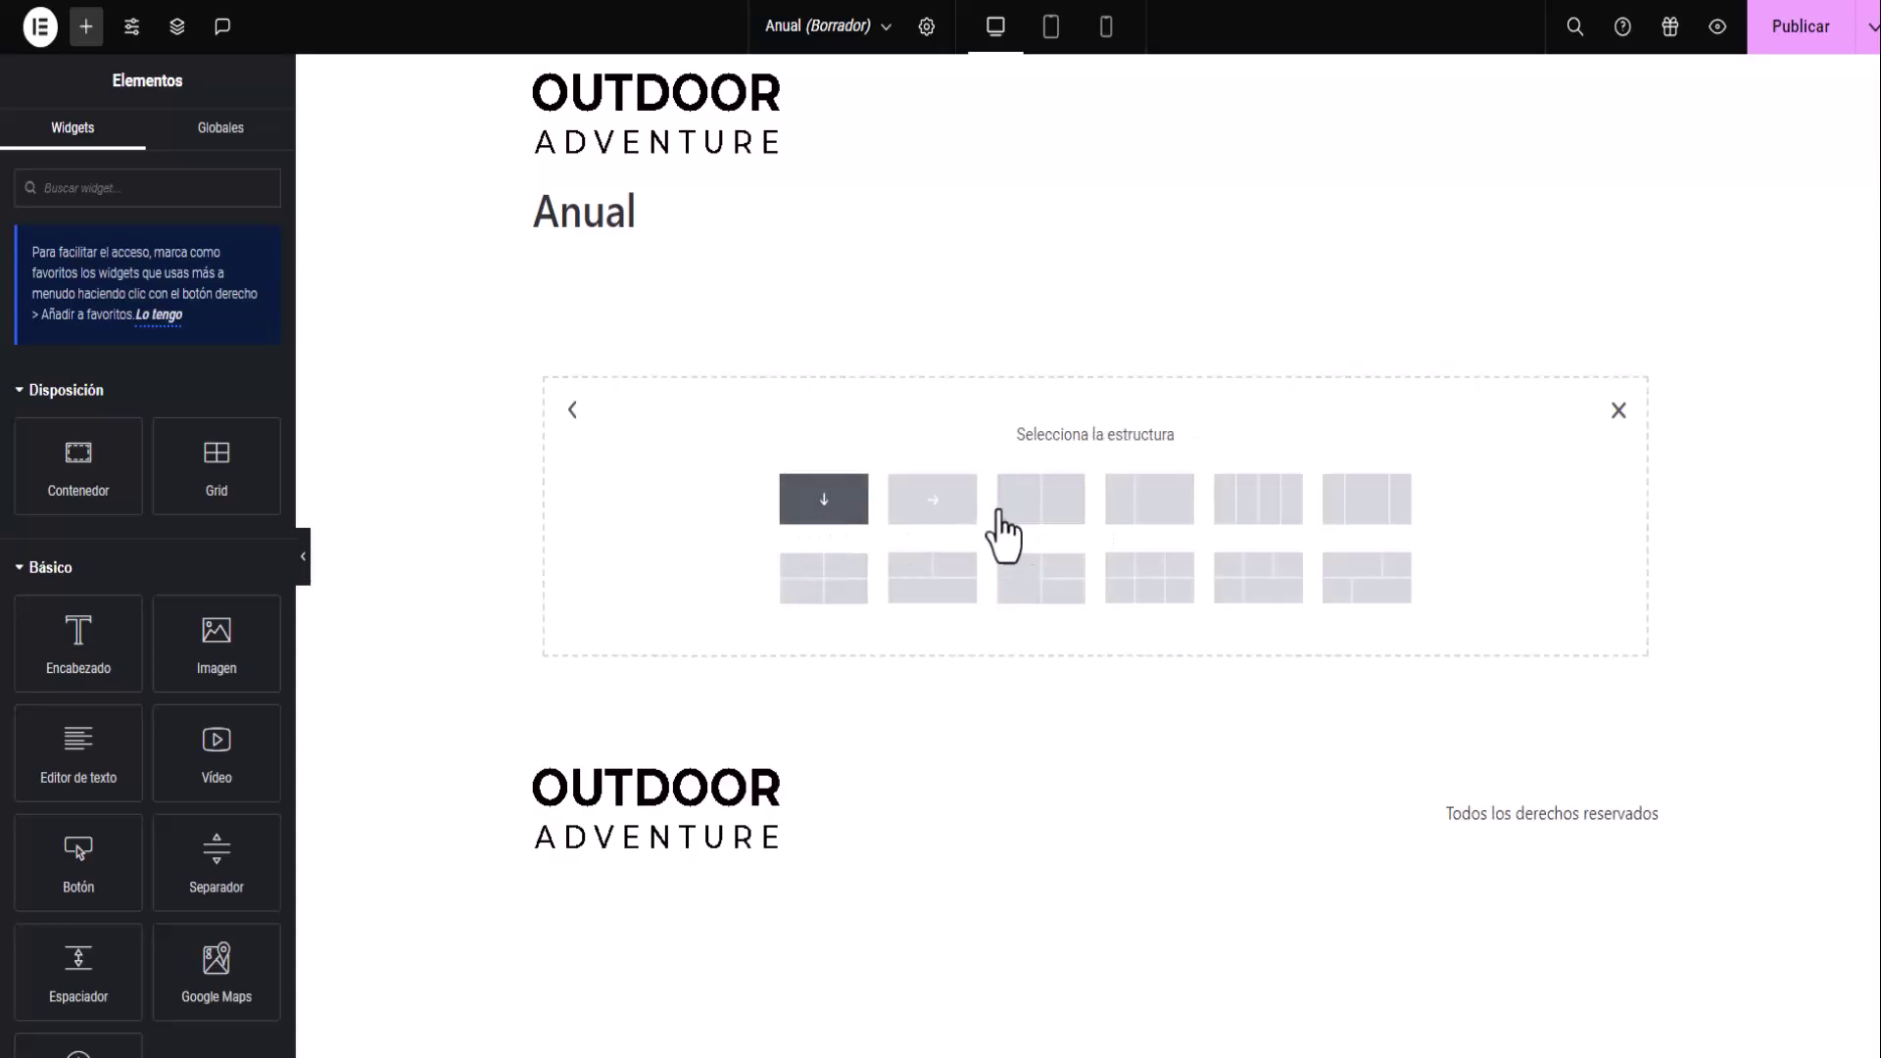
pyautogui.click(1046, 519)
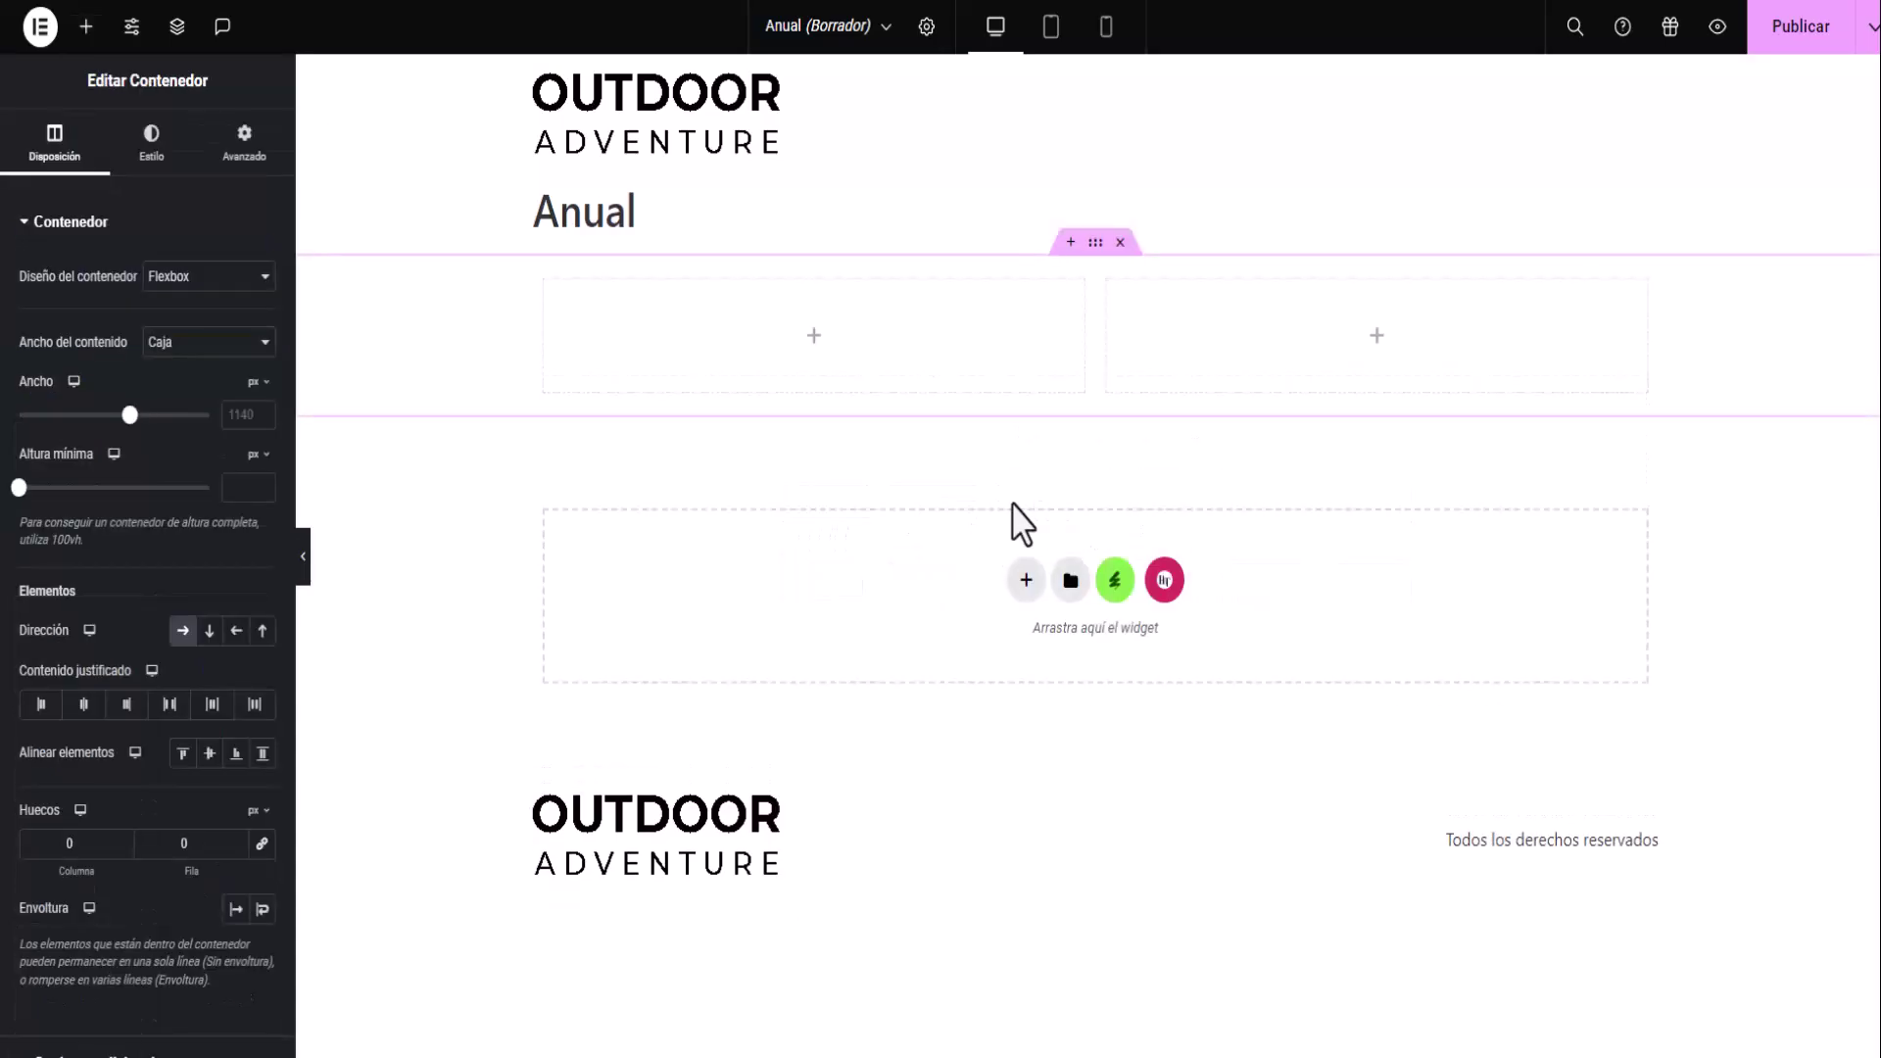
# Place an HT Mega Pricing Table widget in the first column and paste the copied element into the same container.
pyautogui.click(814, 338)
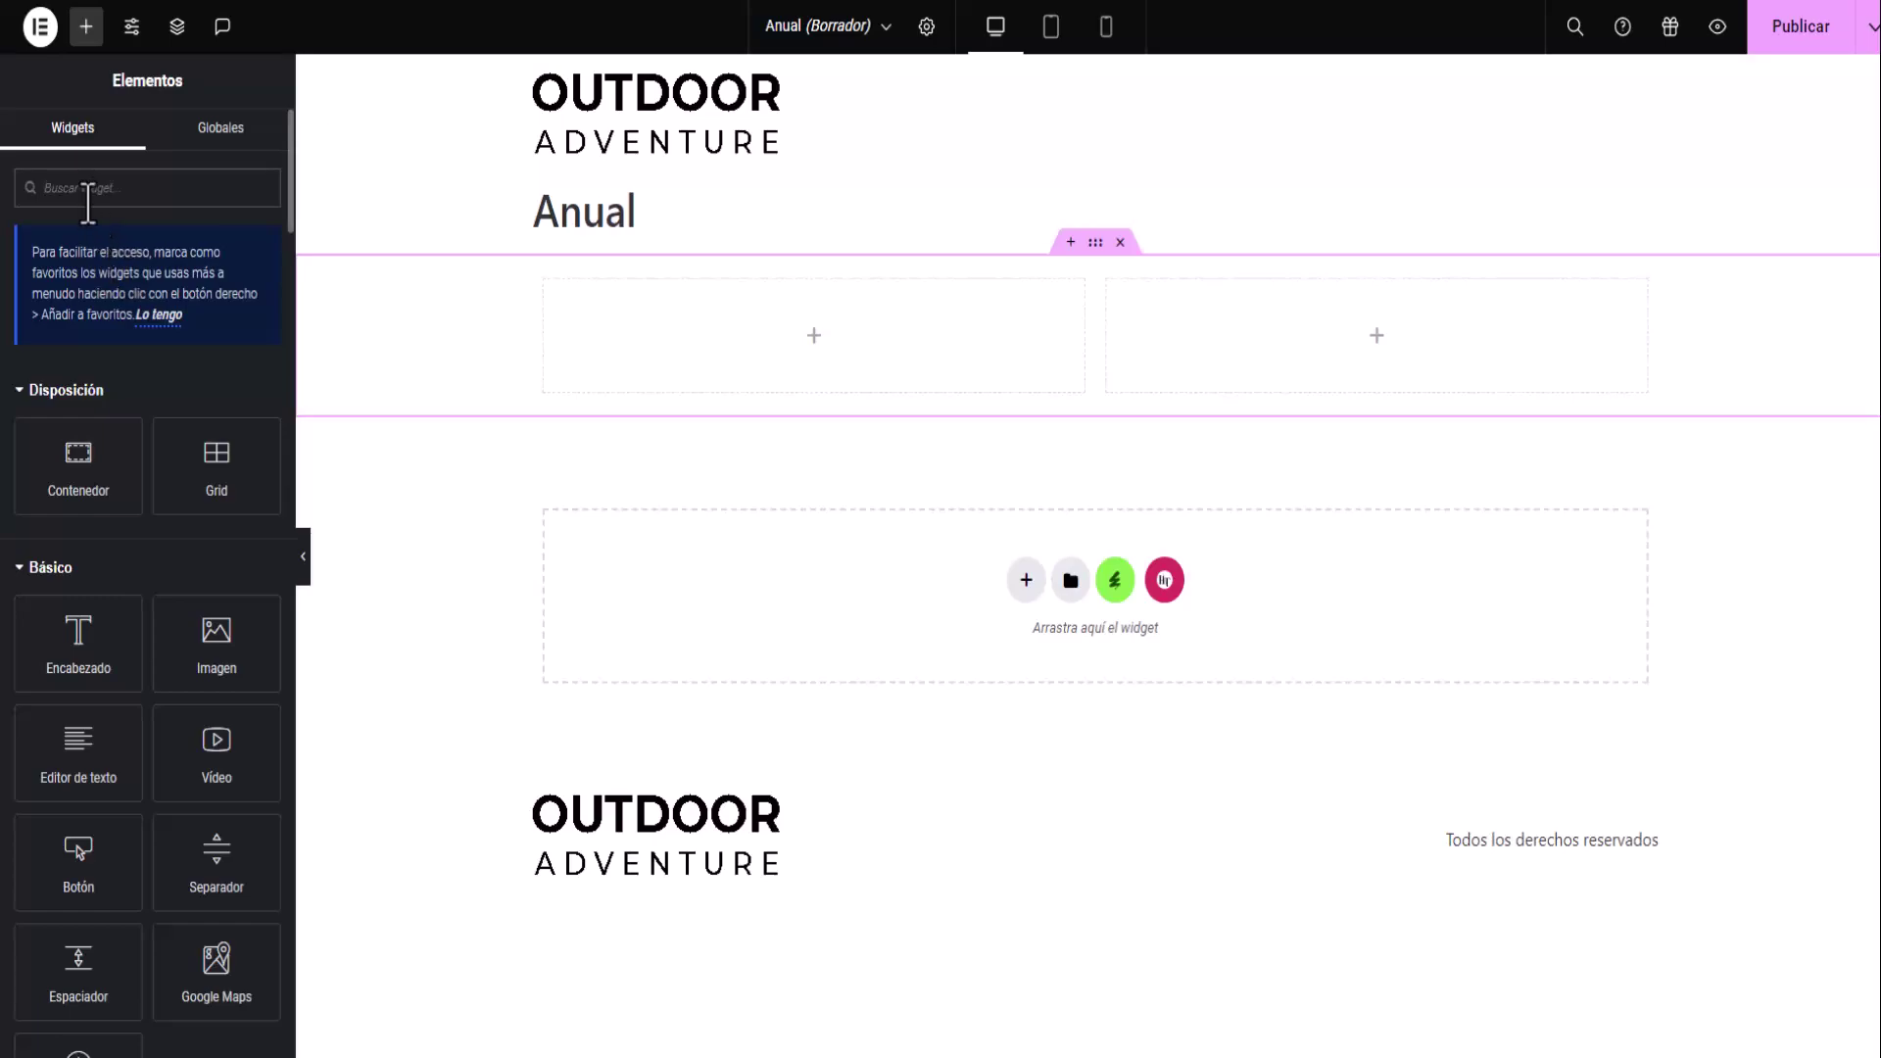
pyautogui.write('ta')
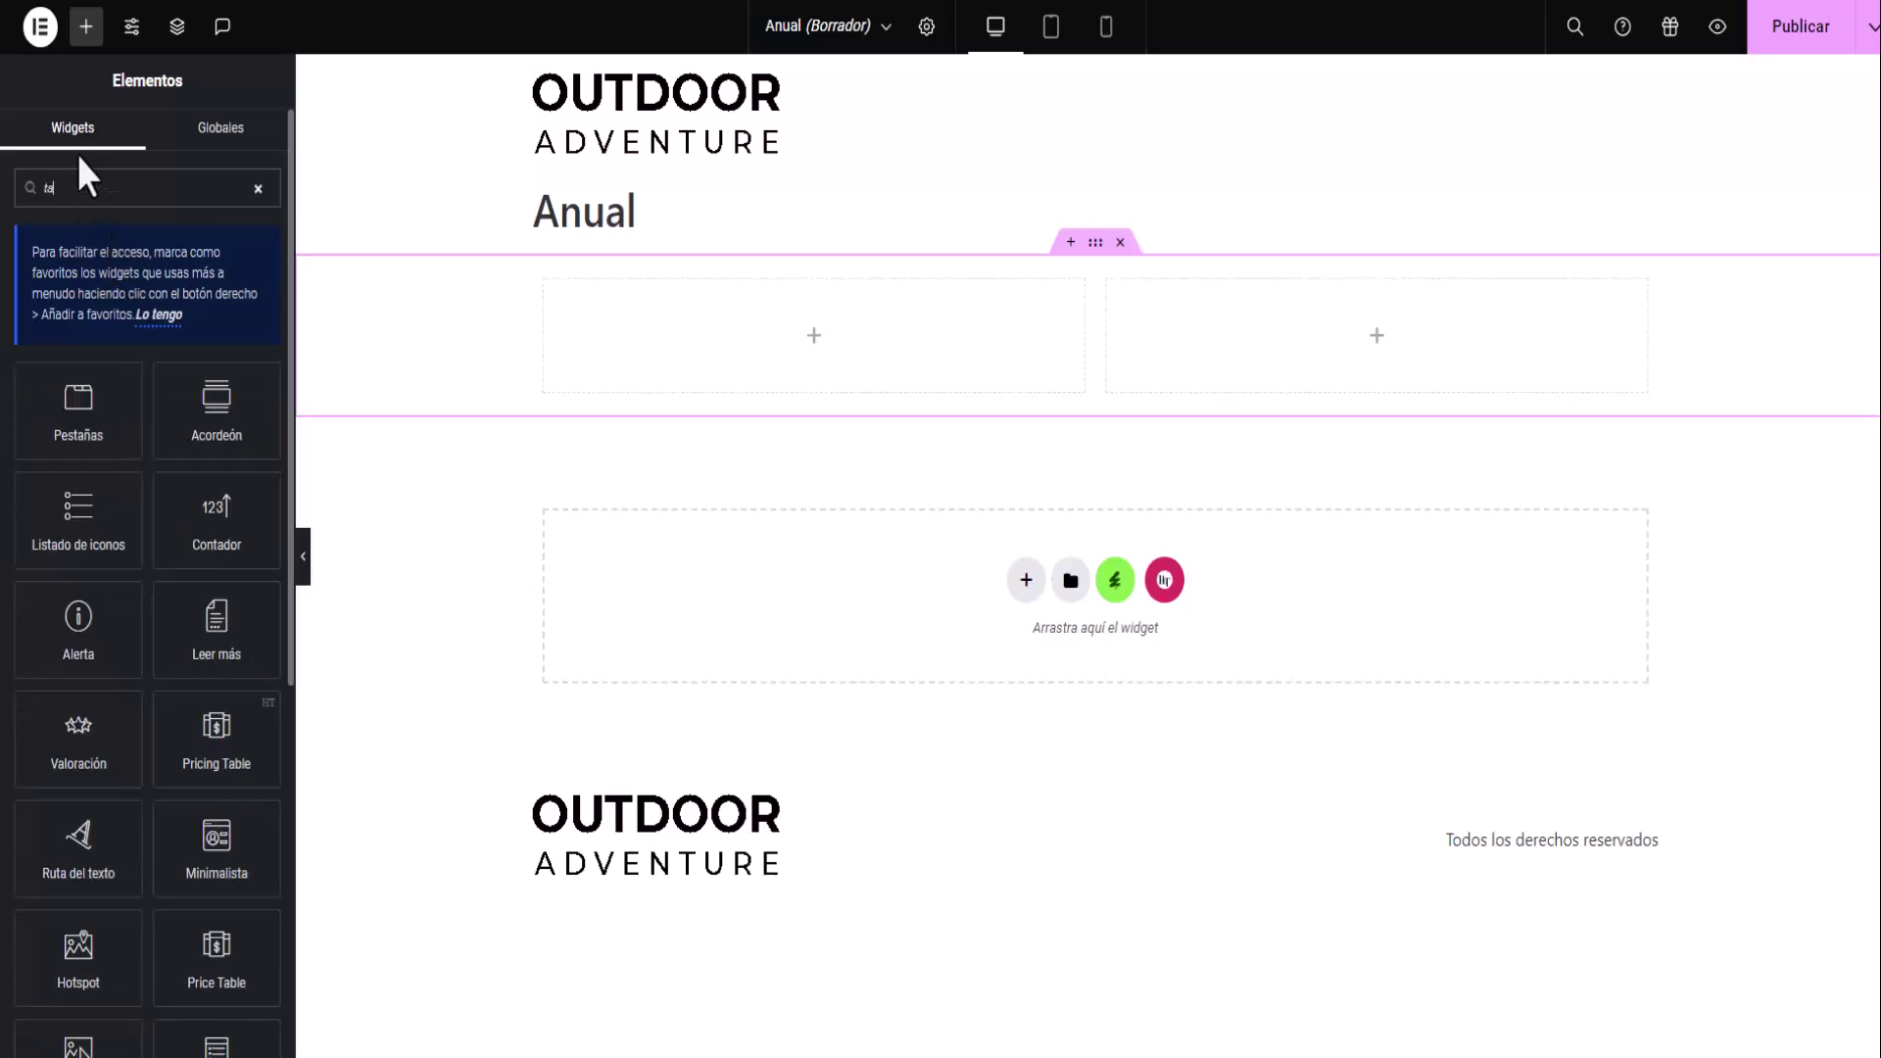
pyautogui.write('bl')
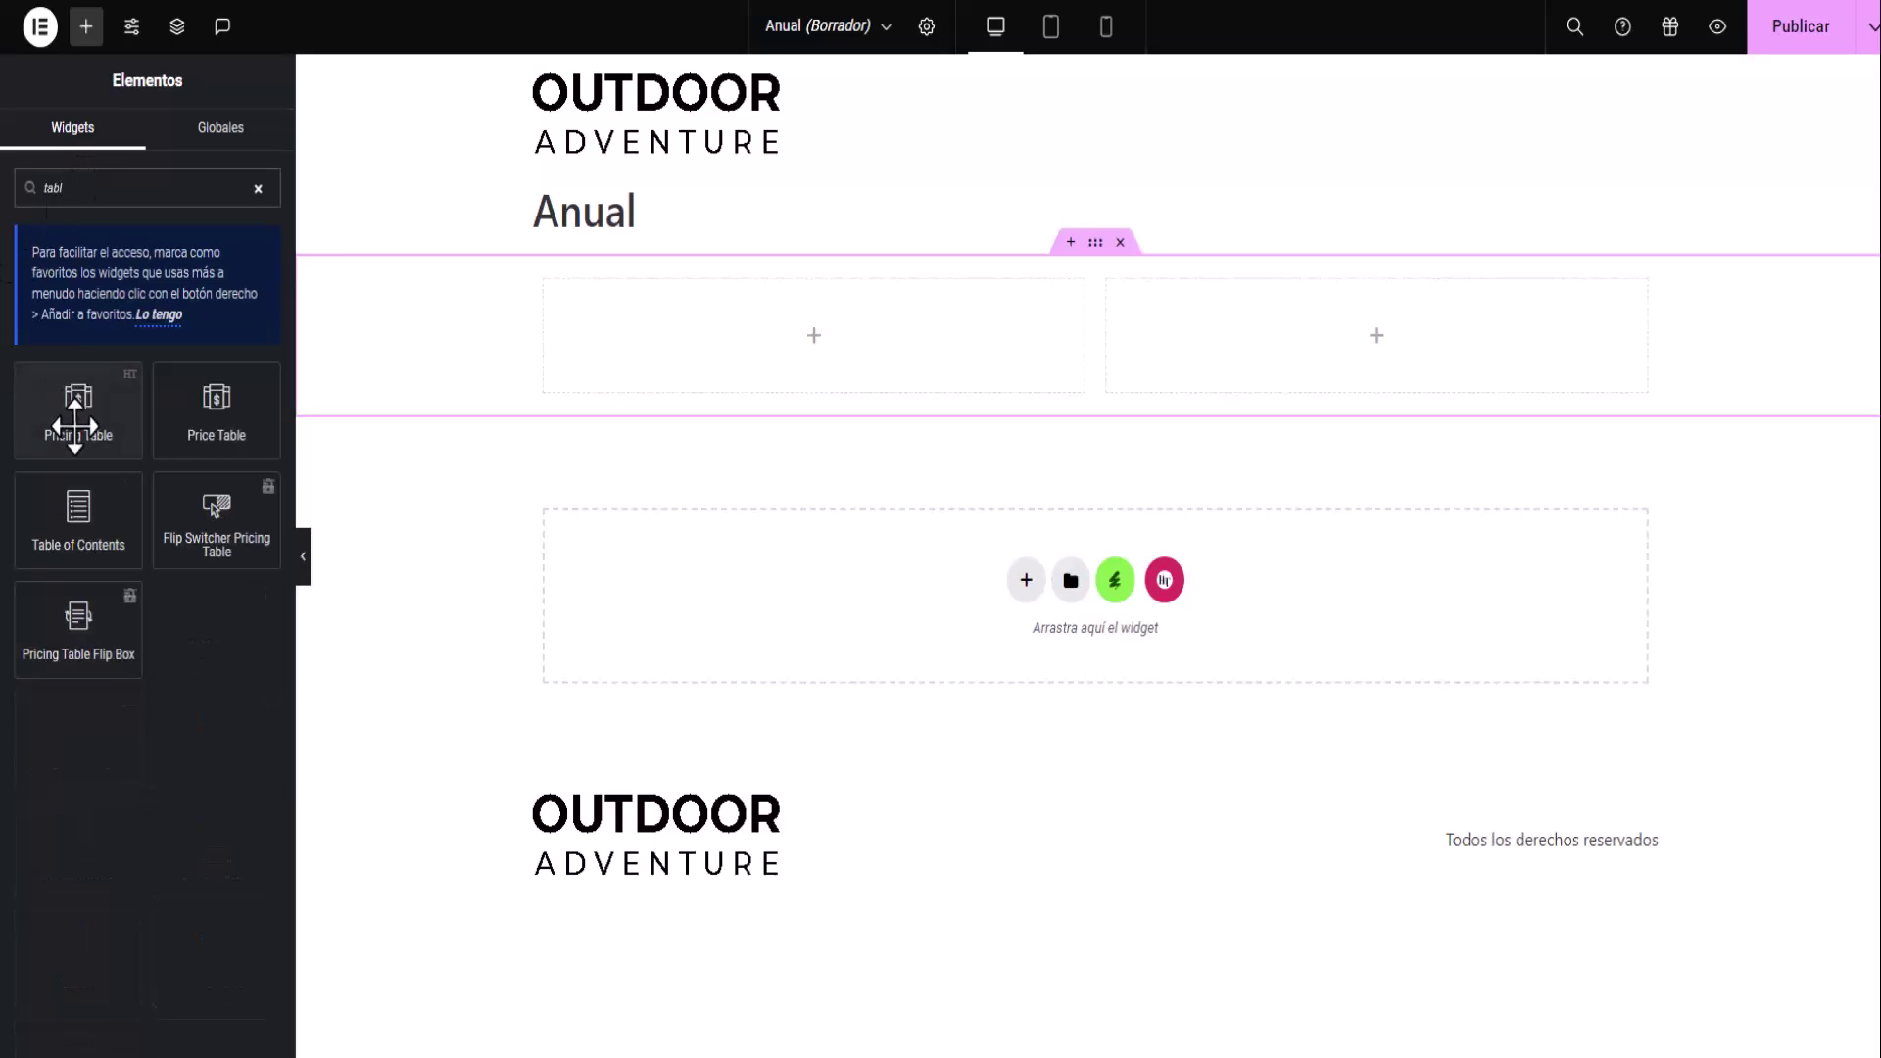
pyautogui.moveTo(79, 420); pyautogui.dragTo(832, 384)
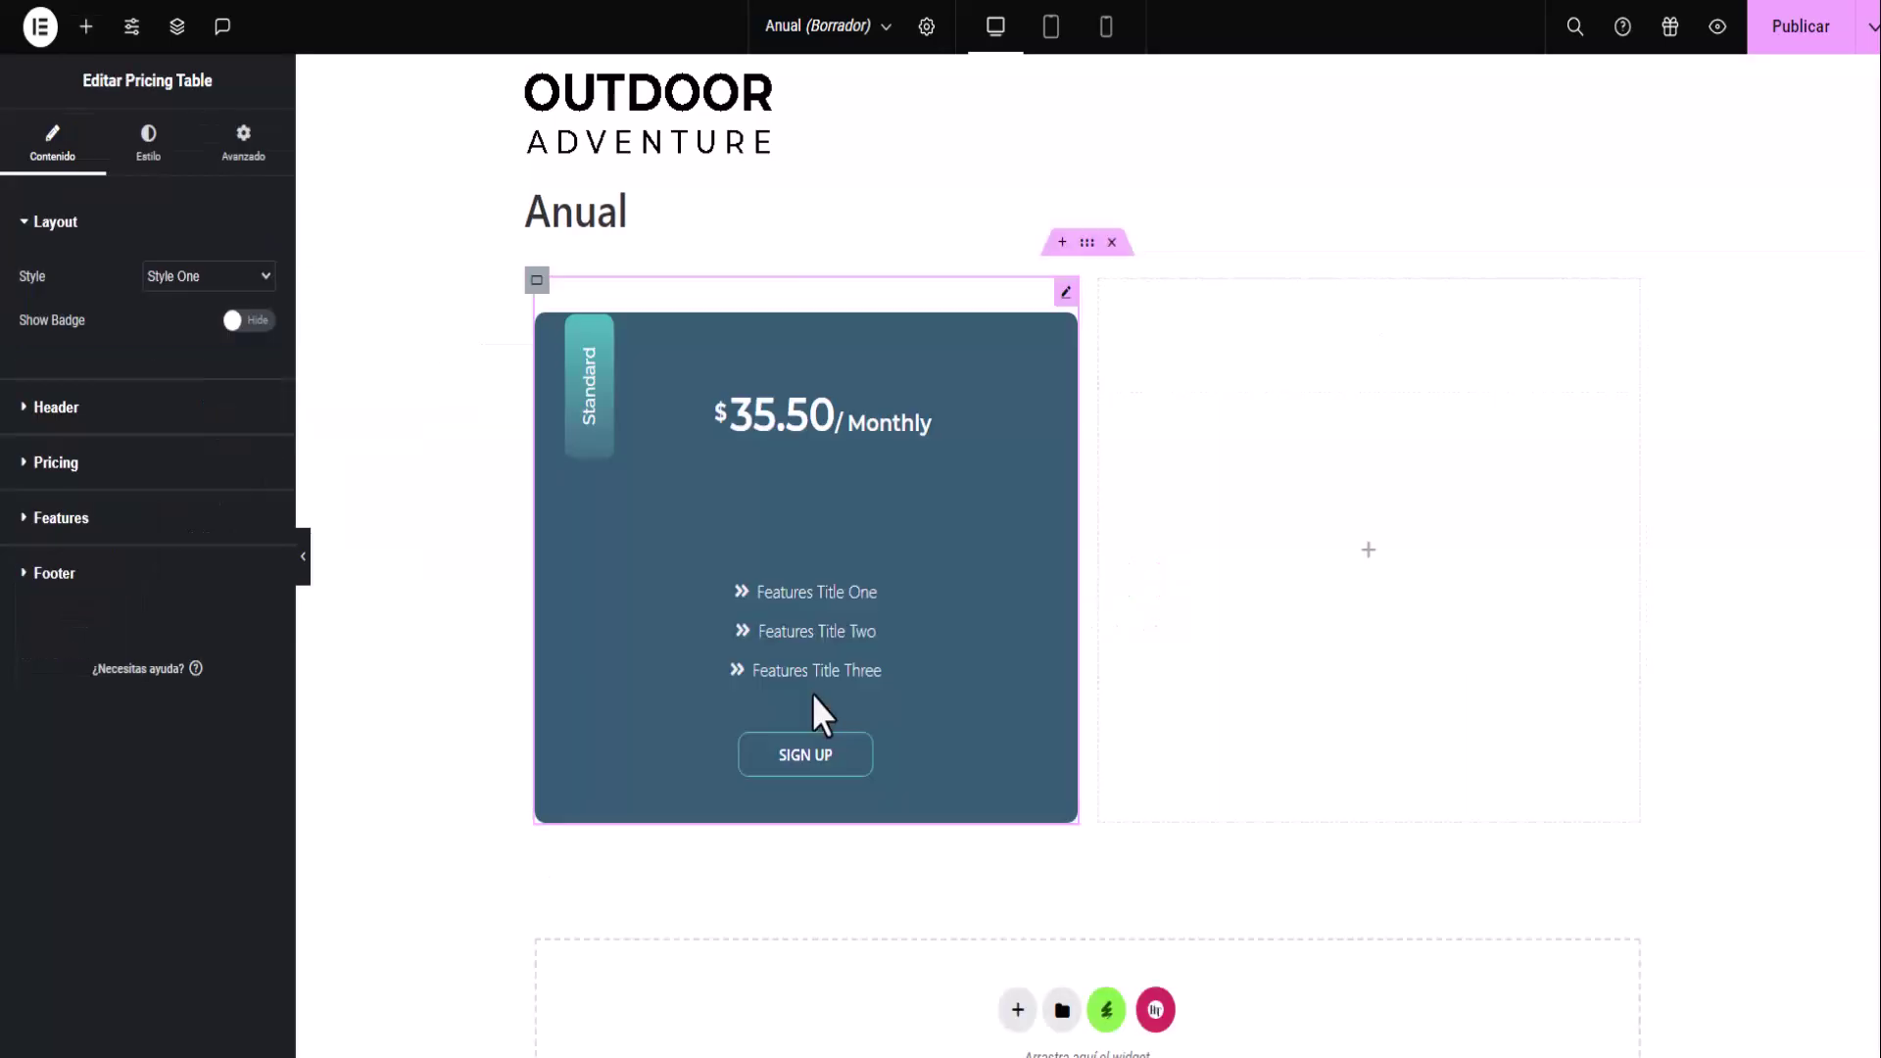
pyautogui.rightClick(535, 284)
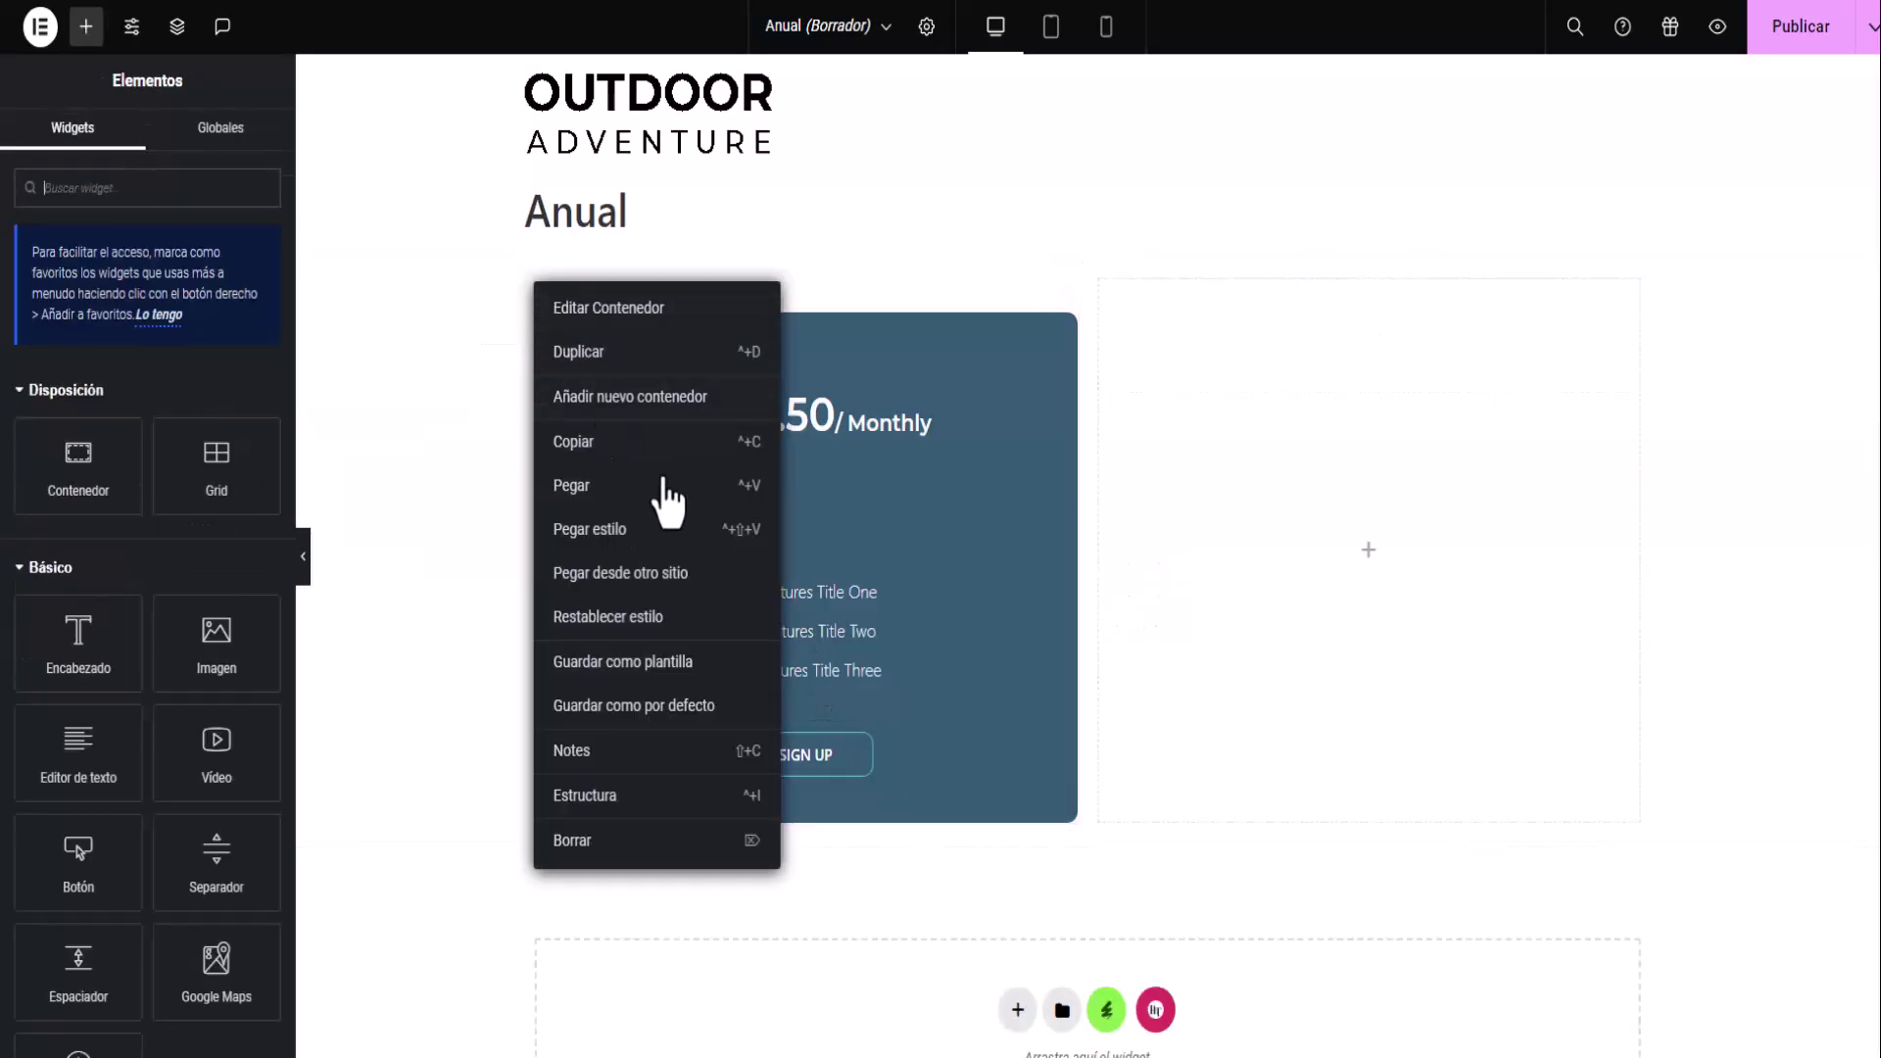
pyautogui.click(608, 493)
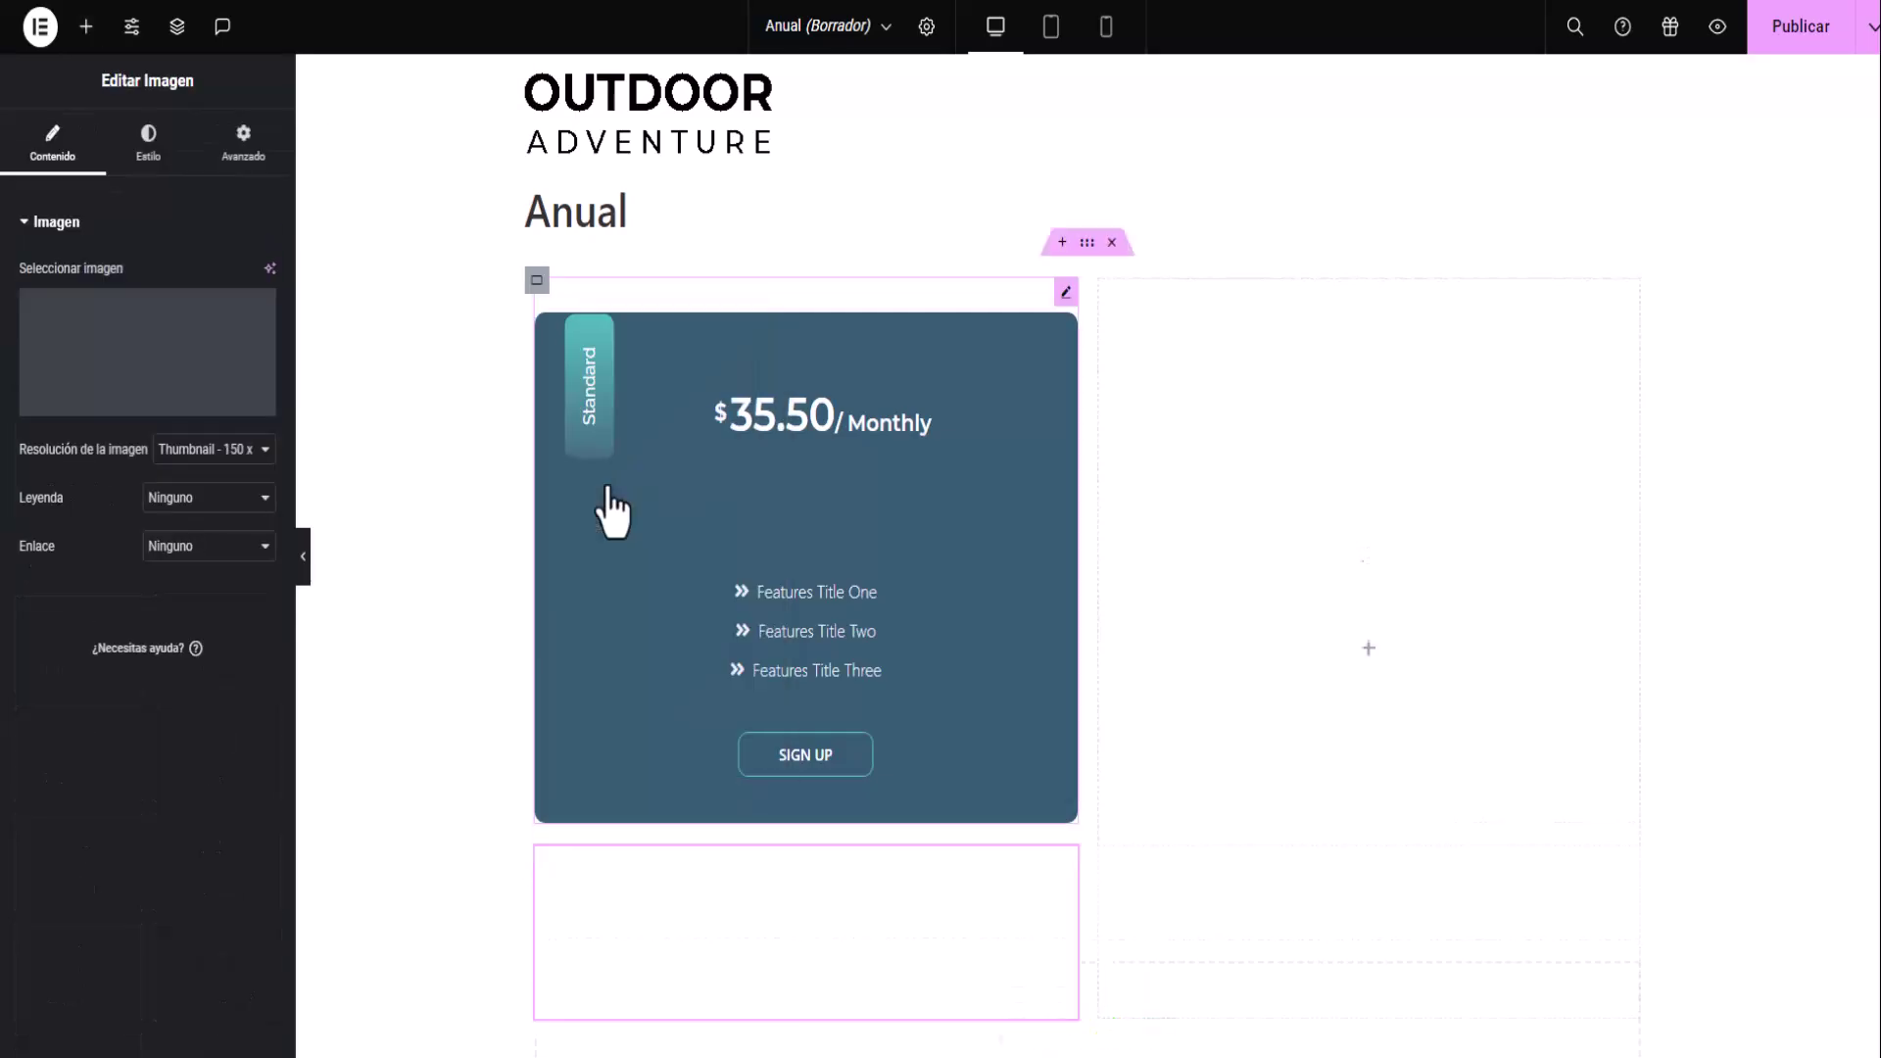
# Duplicate the pricing table container twice and delete the remaining empty container beside the copies.
pyautogui.rightClick(537, 284)
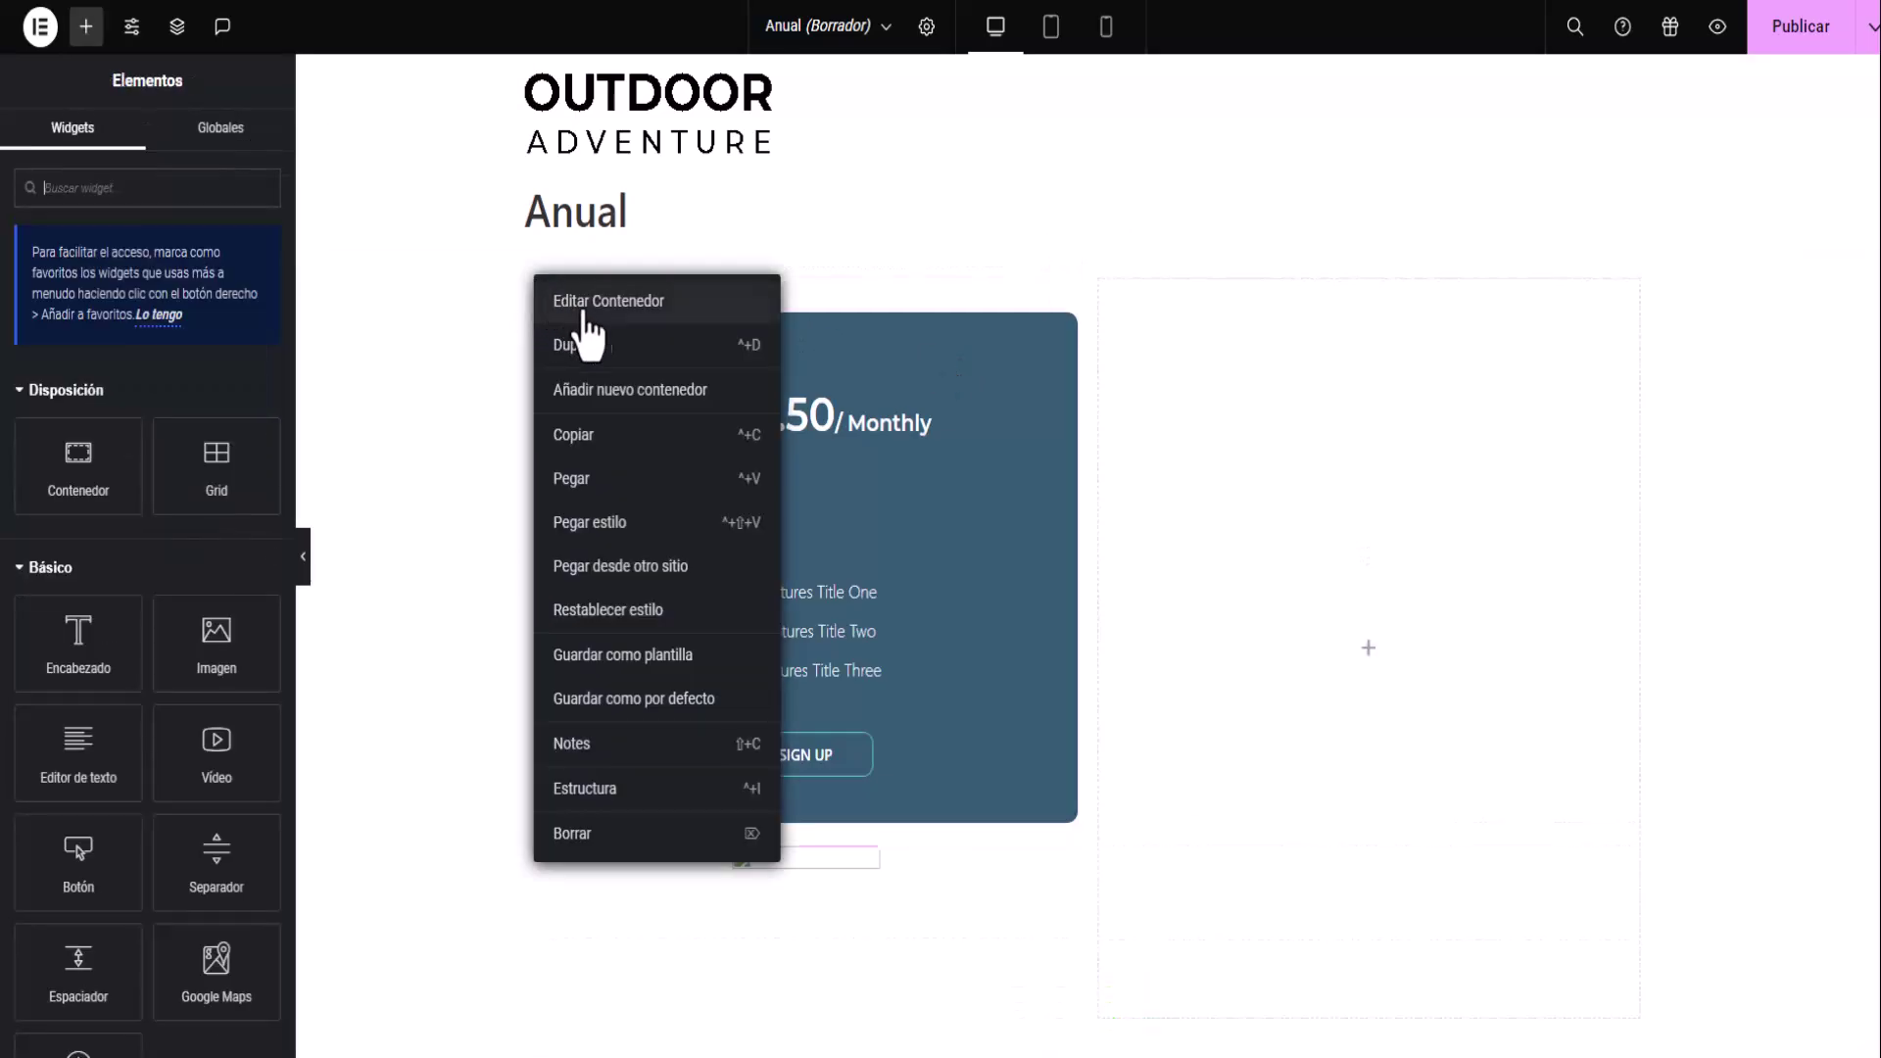
pyautogui.click(609, 345)
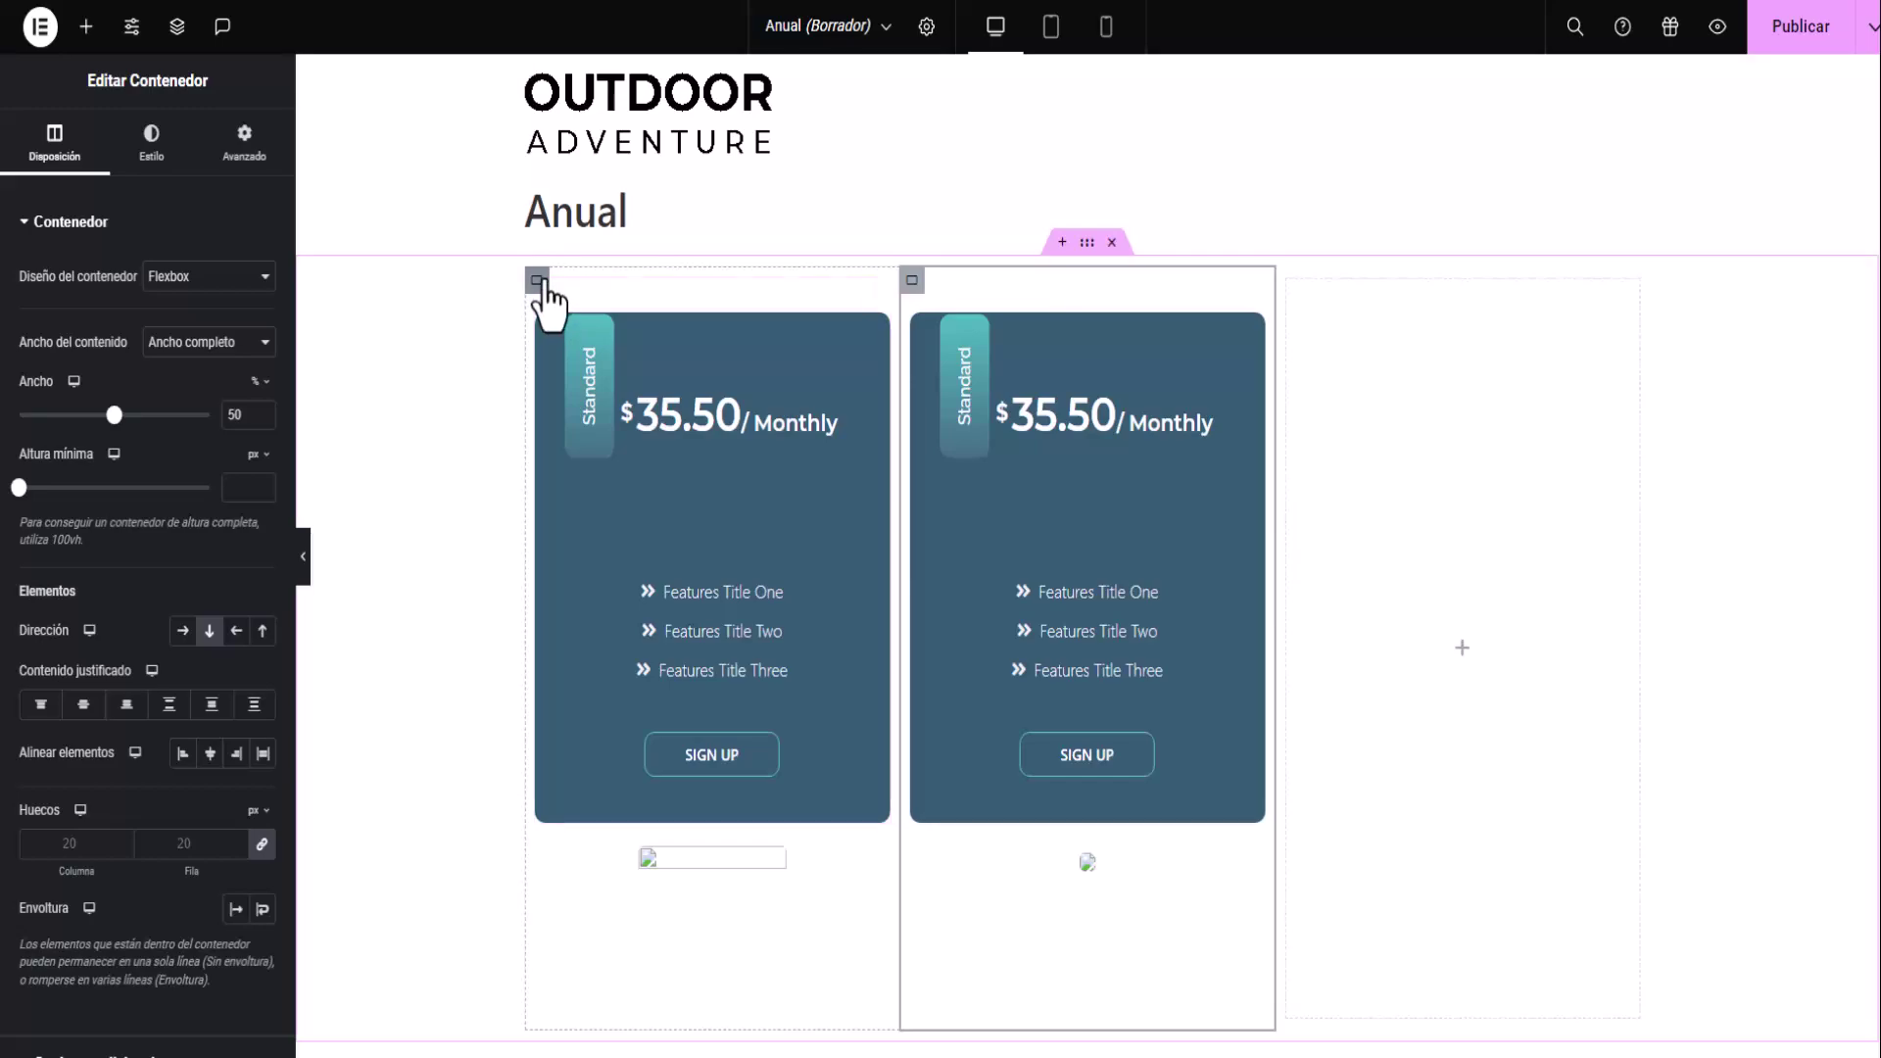
pyautogui.rightClick(539, 283)
pyautogui.click(599, 348)
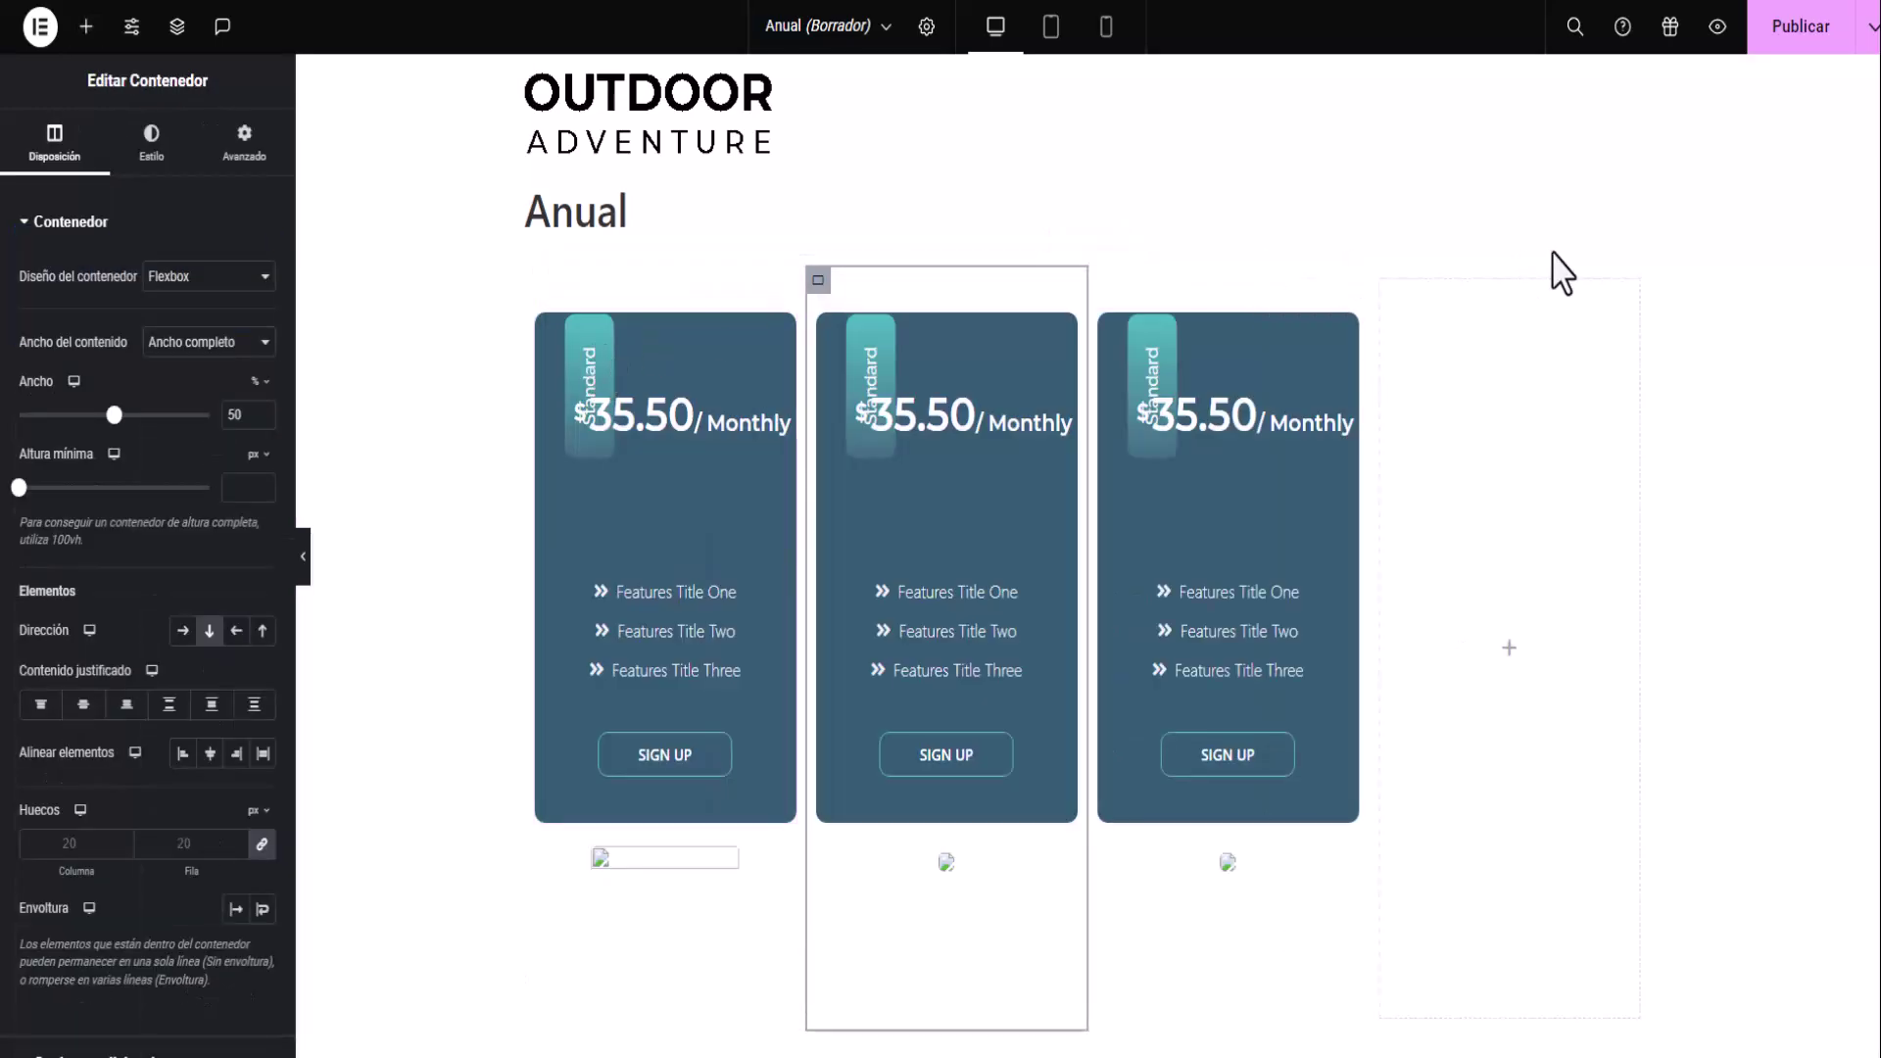
pyautogui.rightClick(1381, 282)
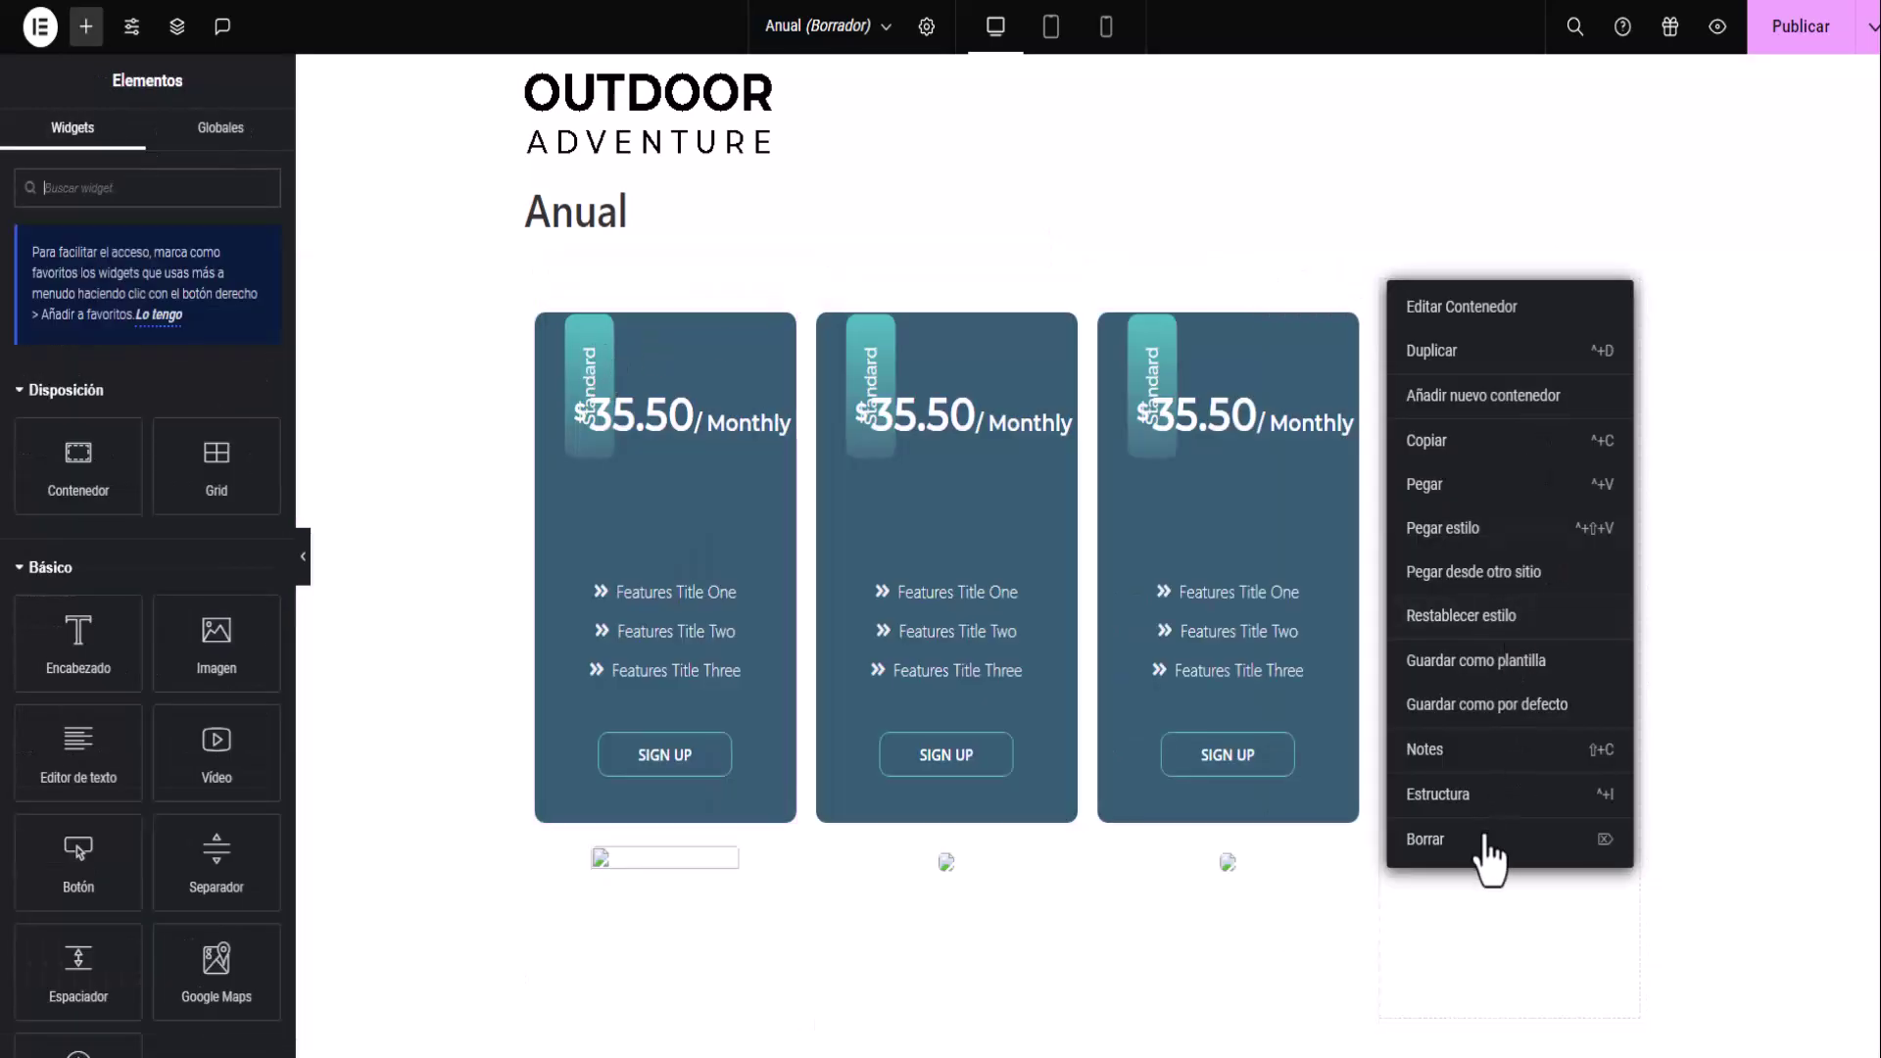
pyautogui.click(1485, 840)
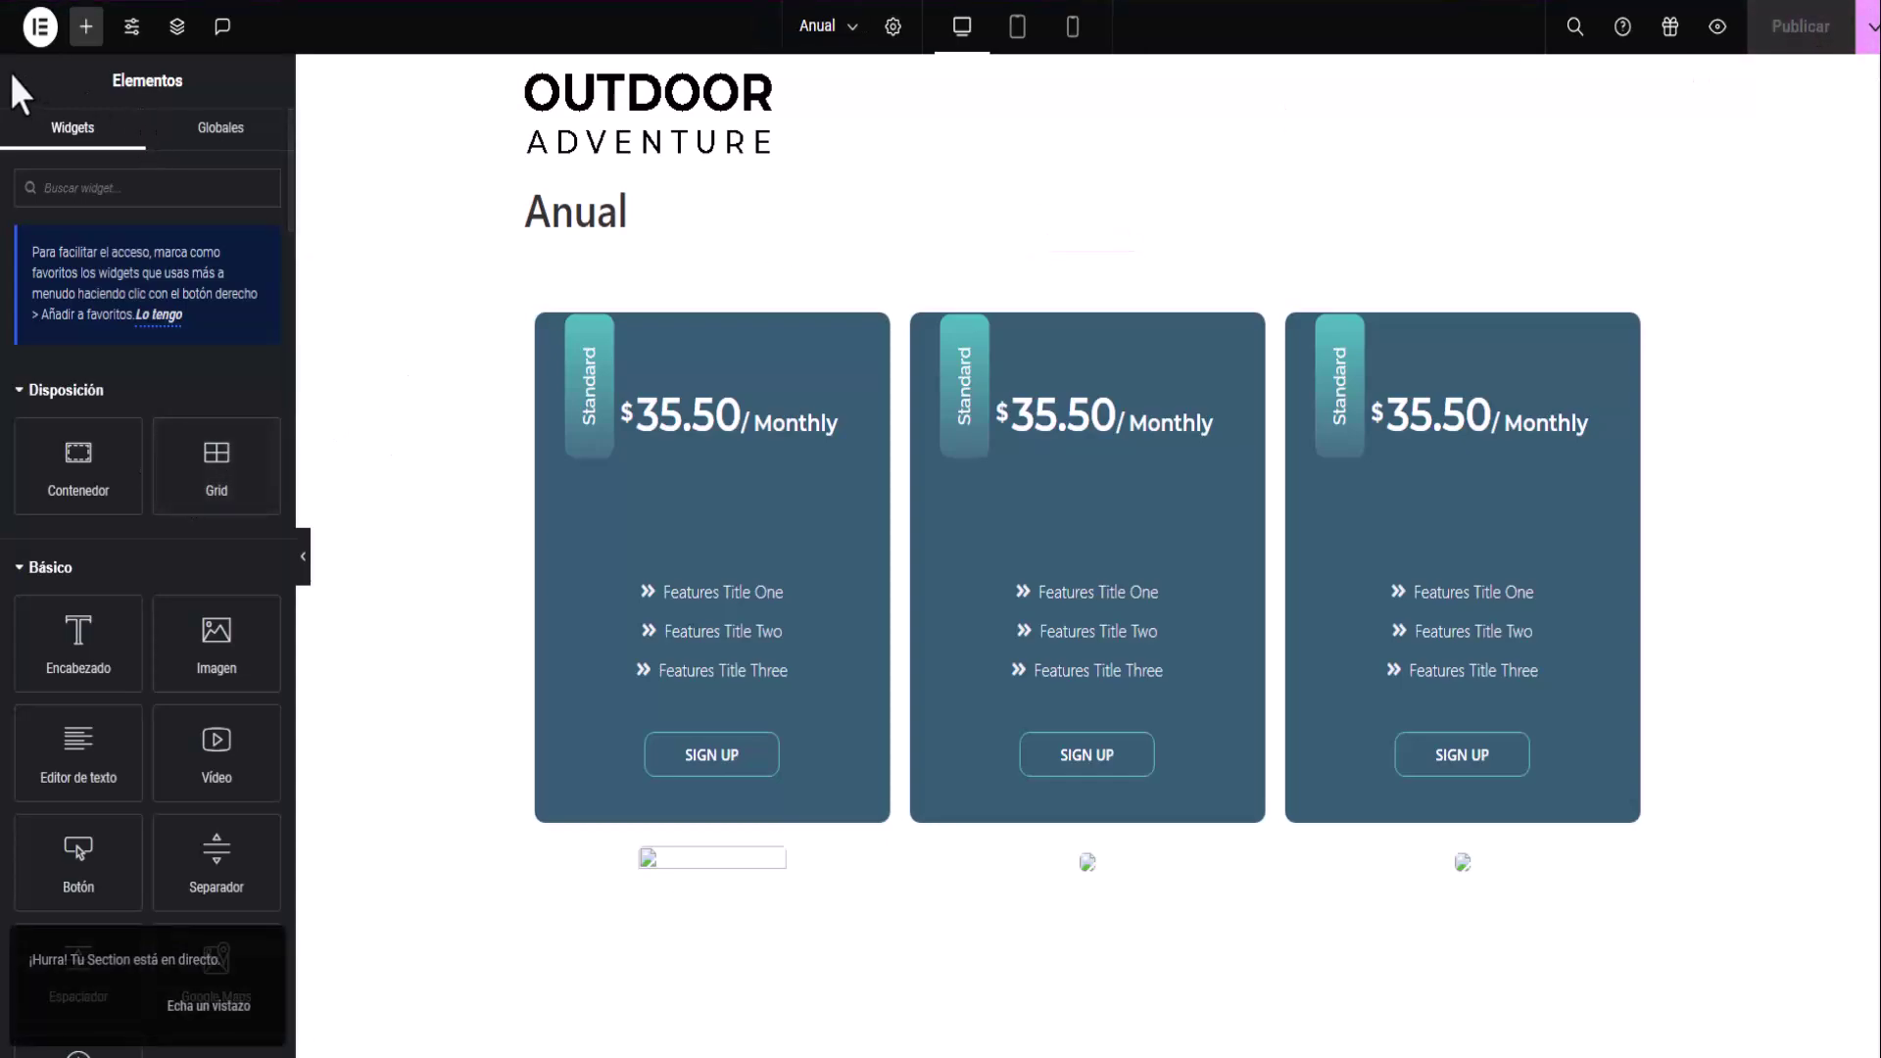
# Exit the "Anual" template to WordPress and open the "Inicio" page for editing with Elementor.
pyautogui.click(39, 28)
pyautogui.click(84, 274)
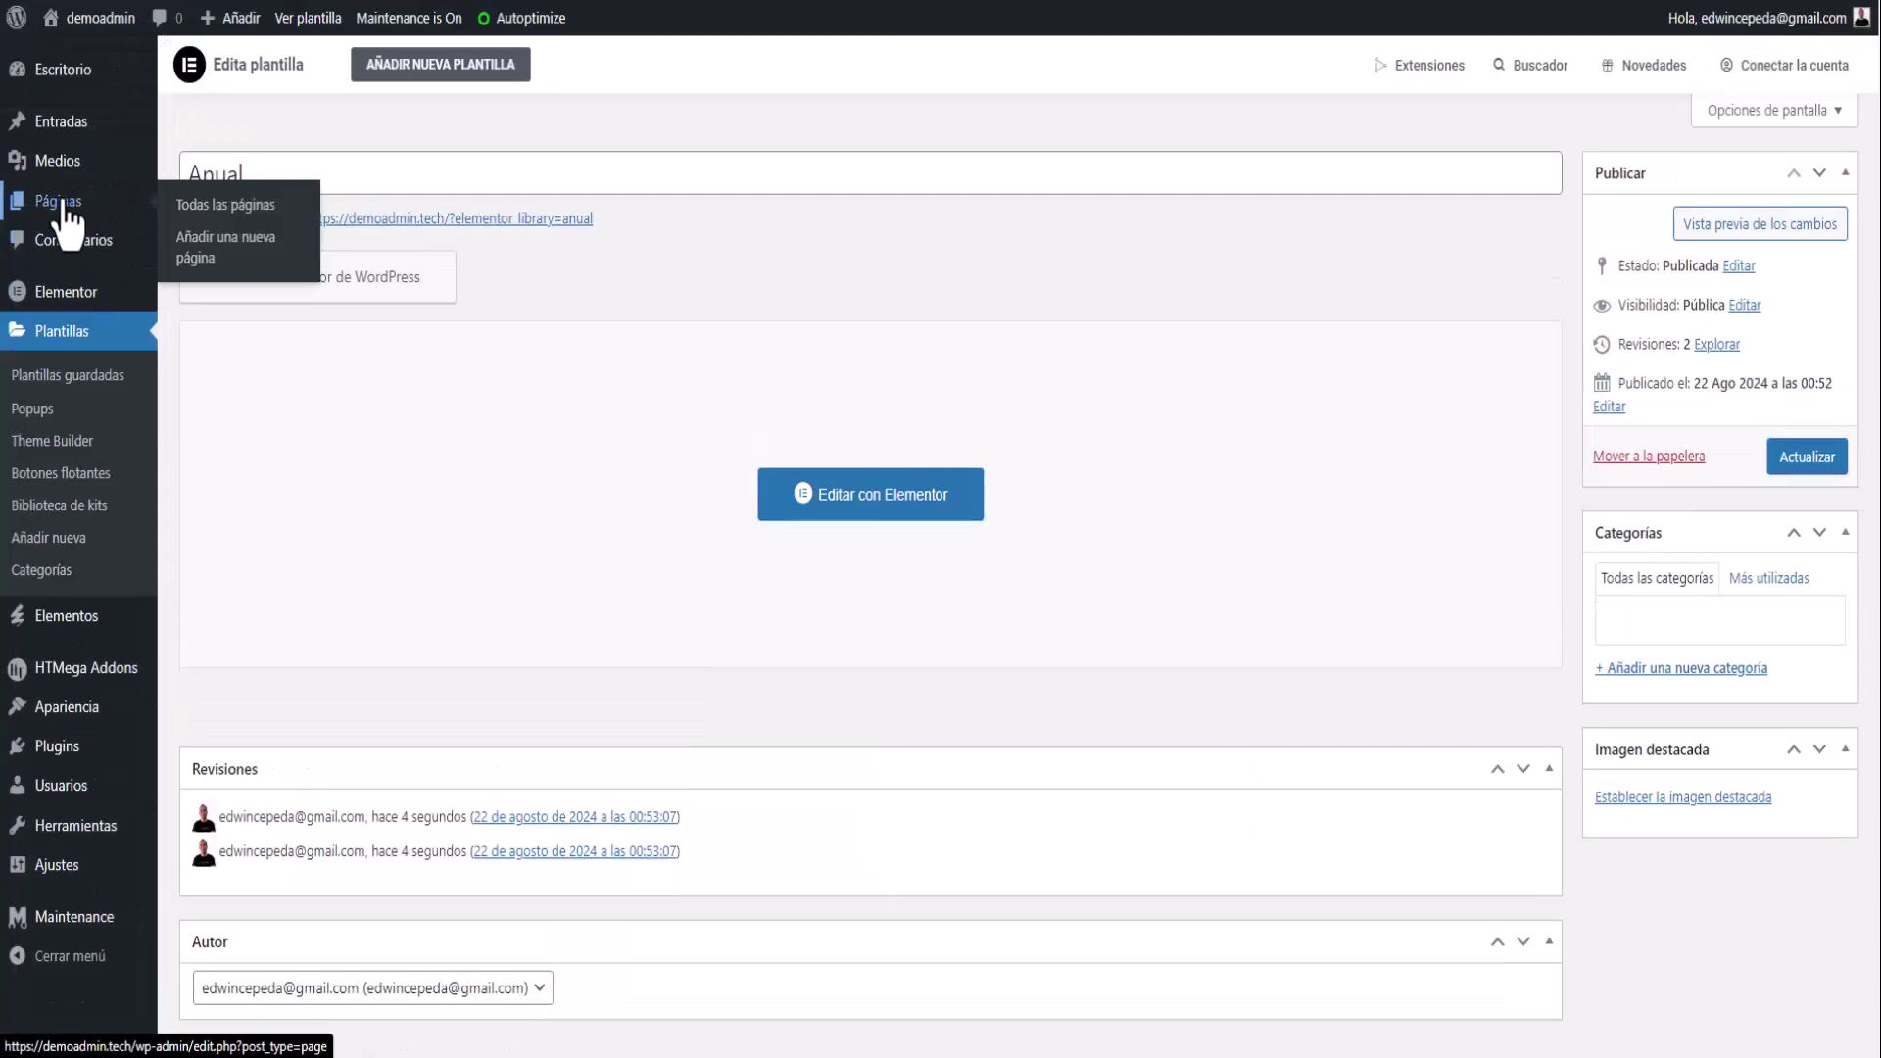
pyautogui.click(62, 201)
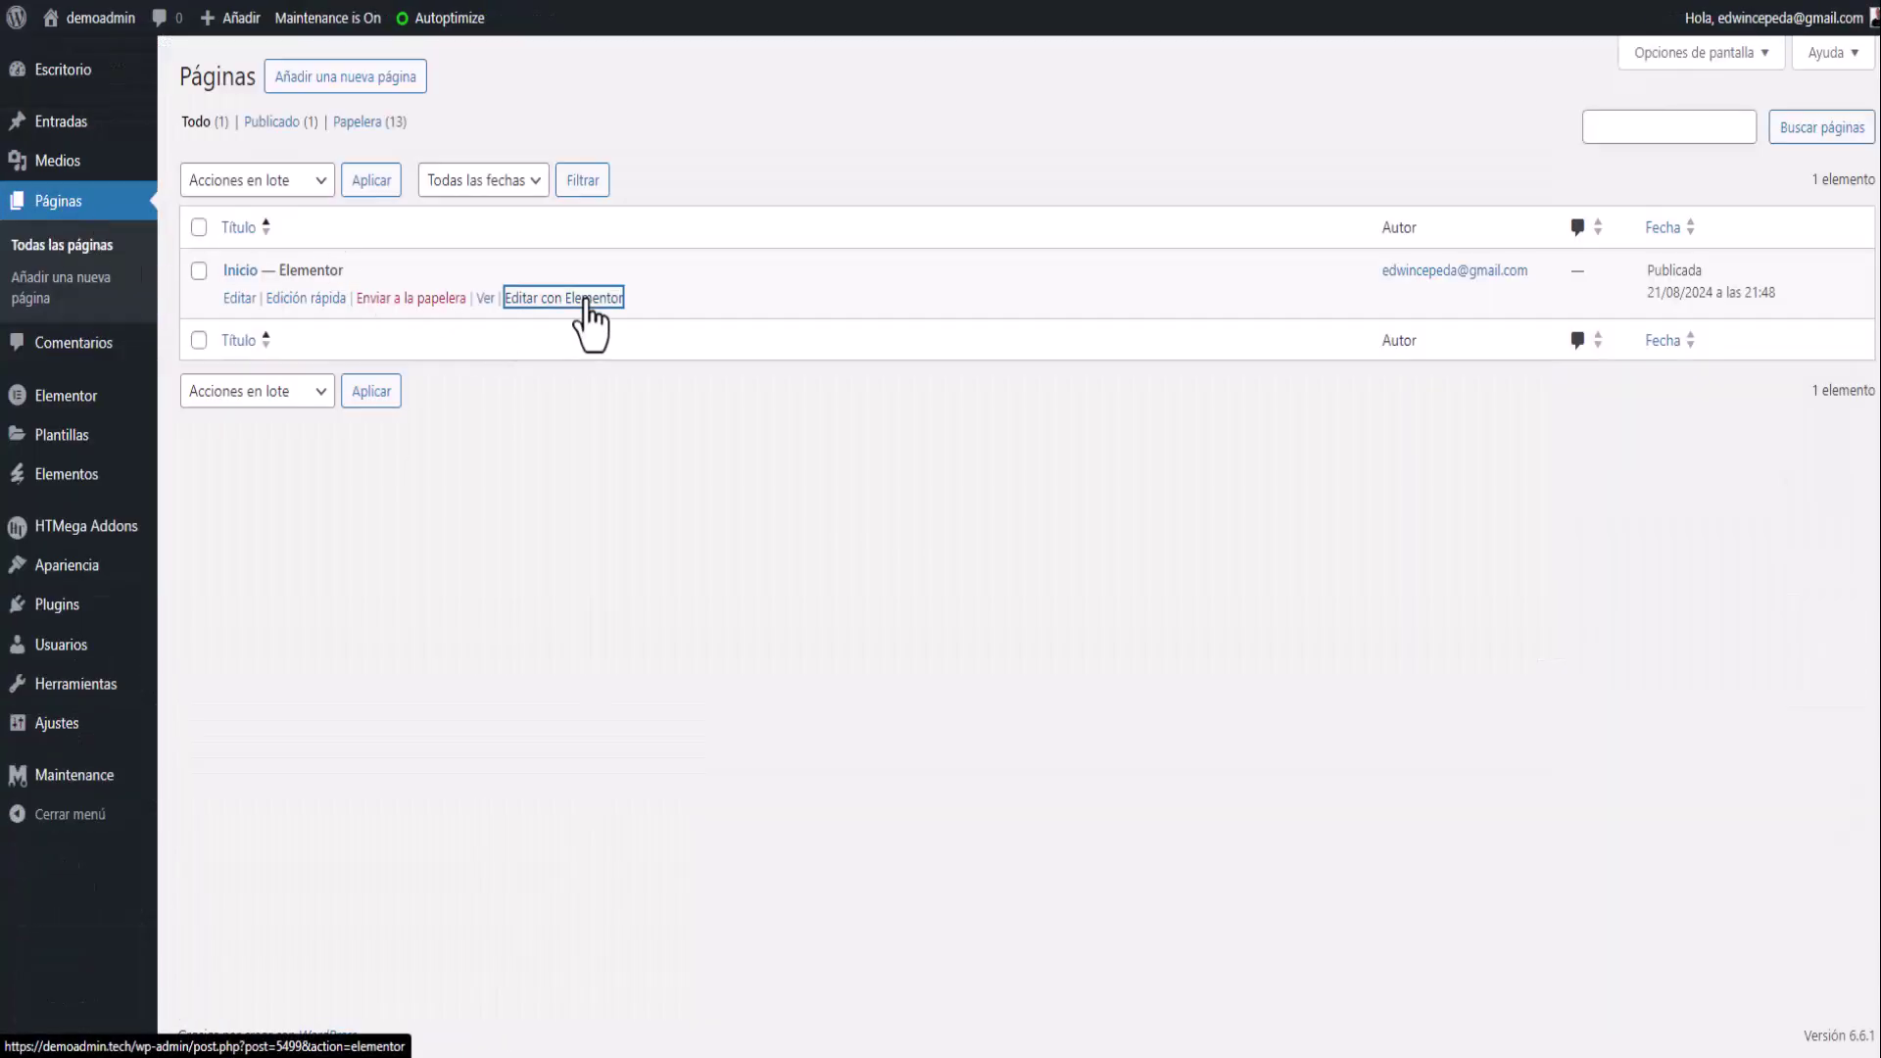
pyautogui.click(584, 298)
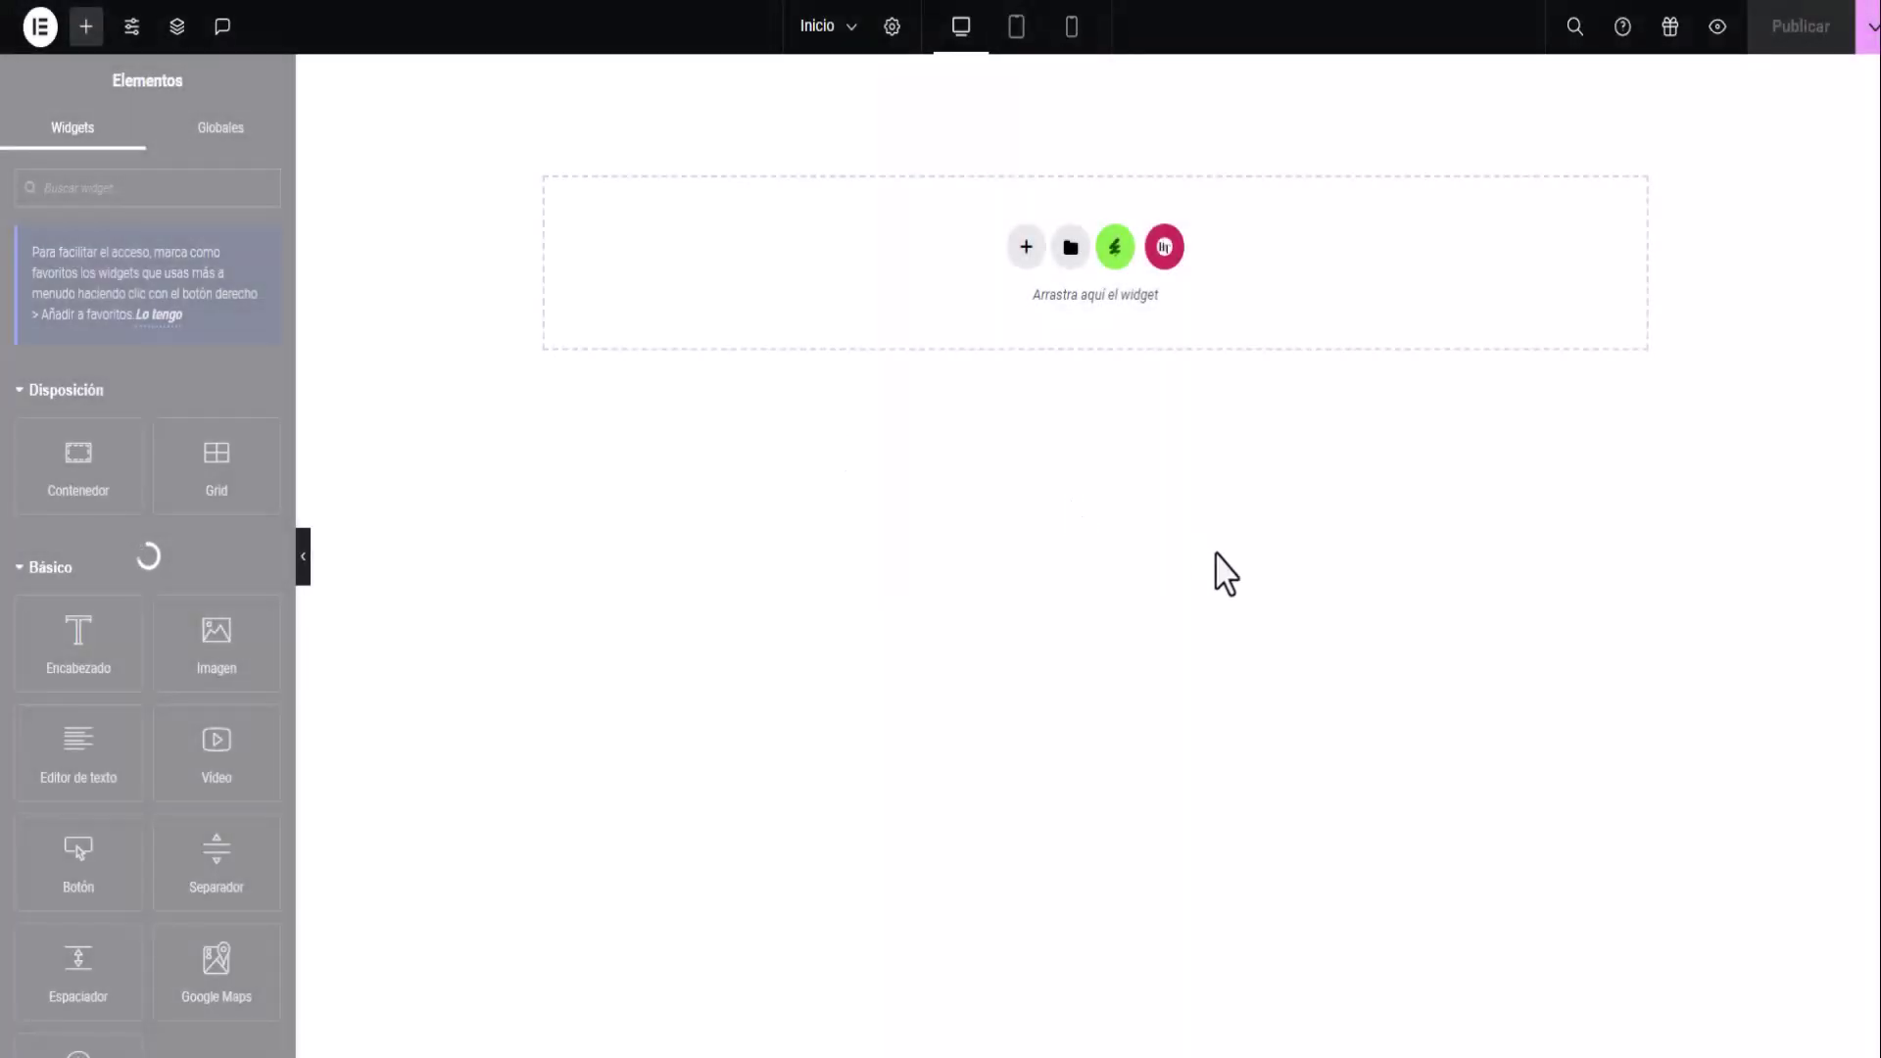
# Add a single Flexbox container with column direction to the page and place a heading reading "Tabla de Precios" in it.
pyautogui.click(1026, 247)
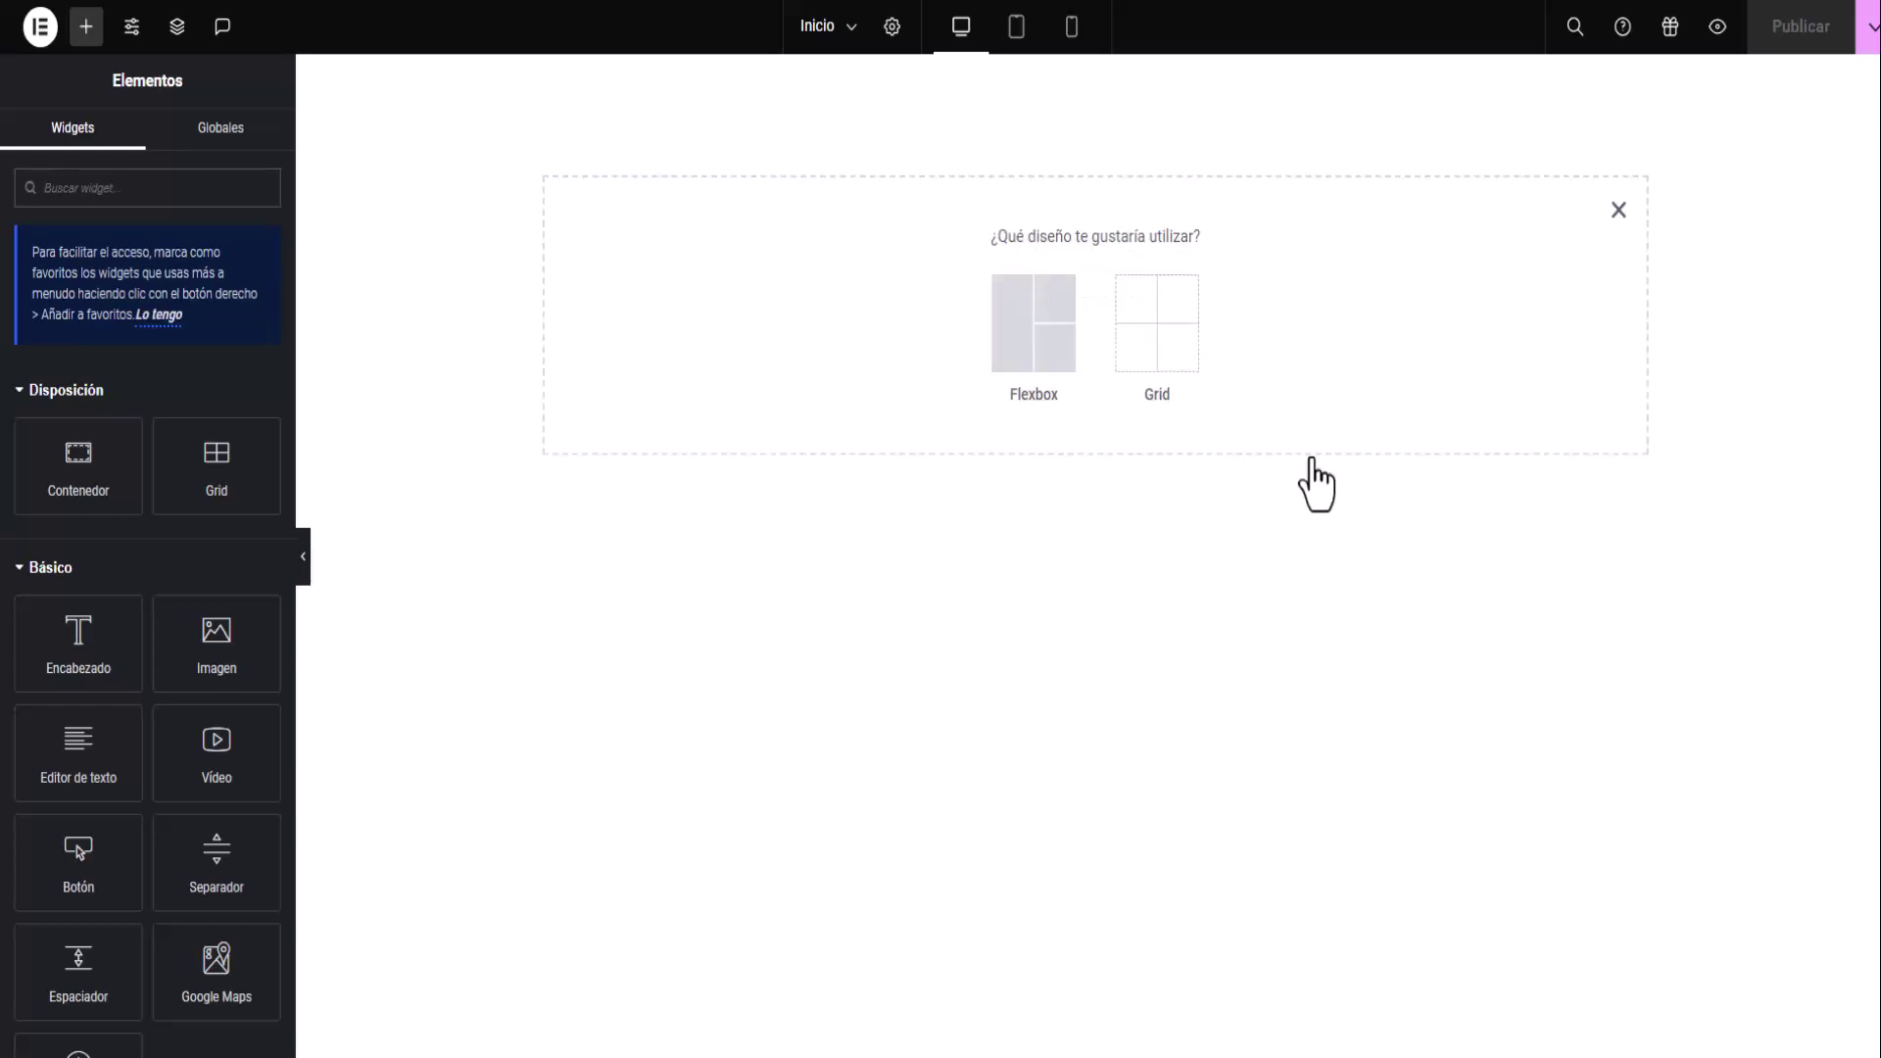
pyautogui.click(1022, 351)
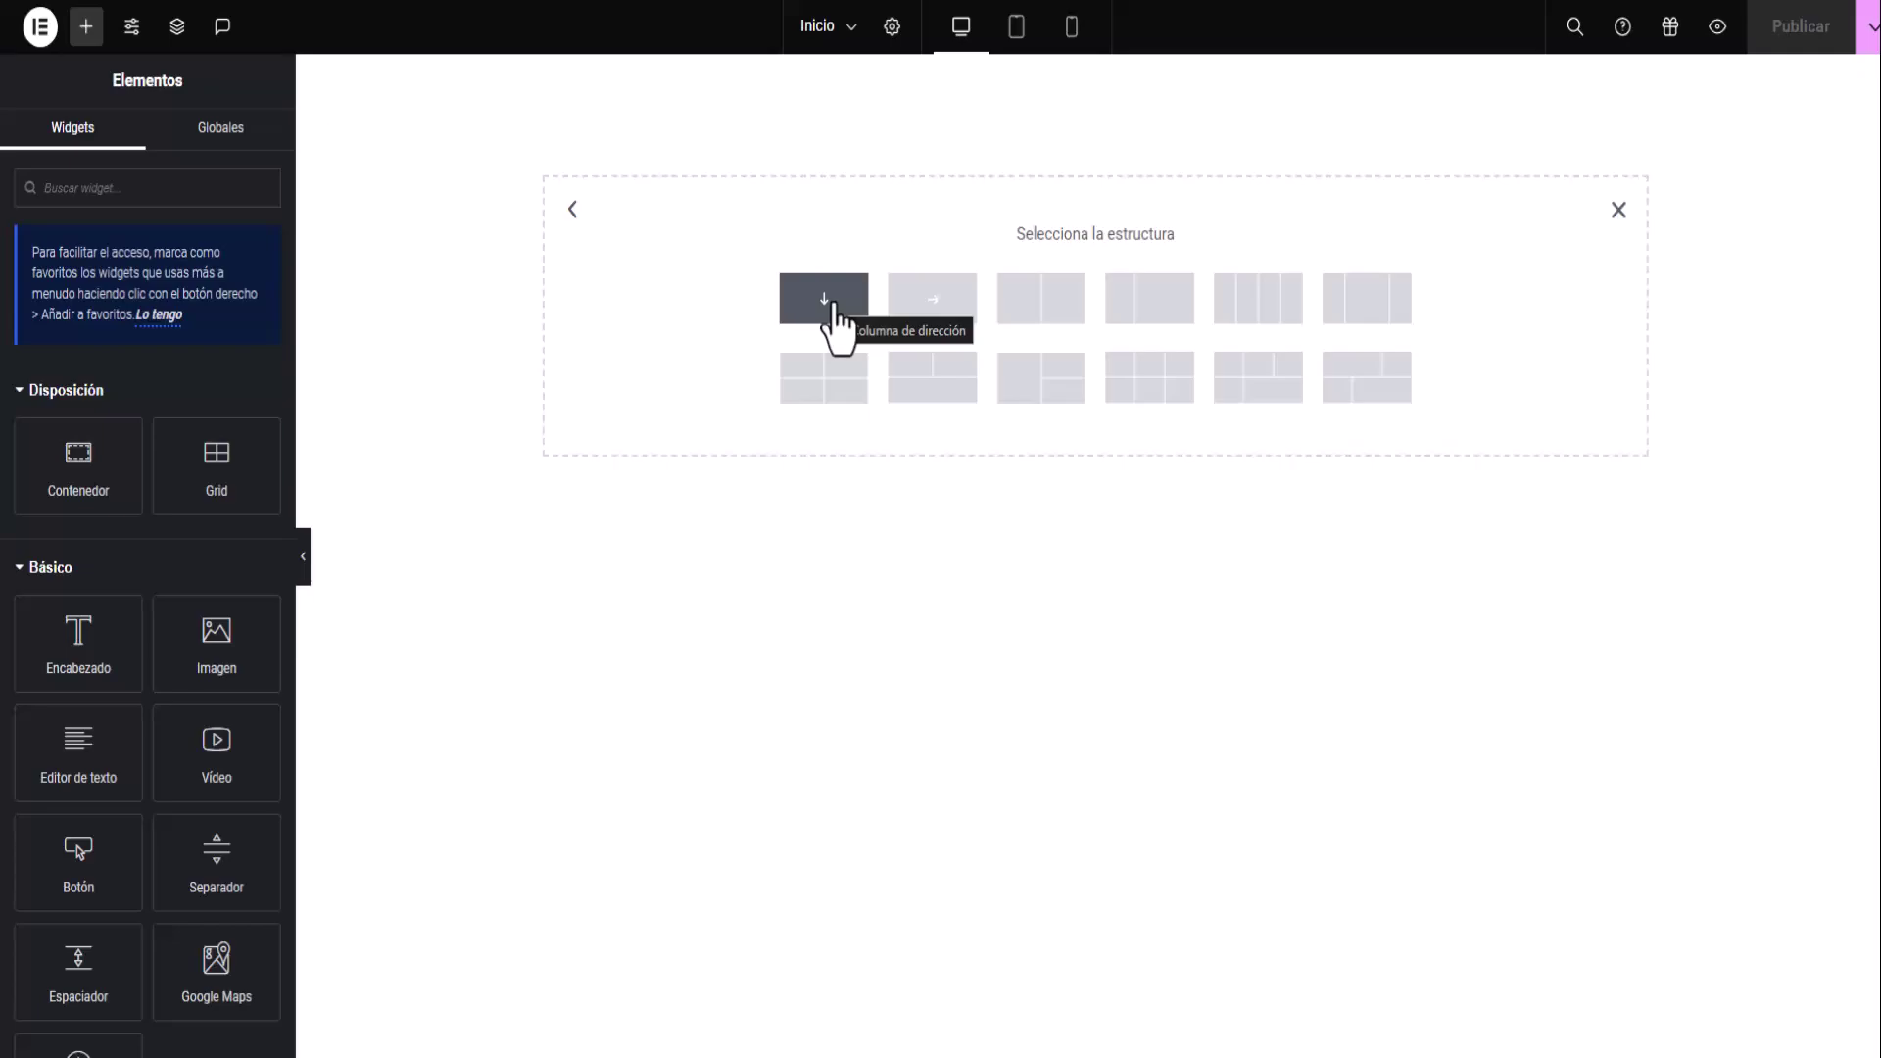
pyautogui.click(831, 305)
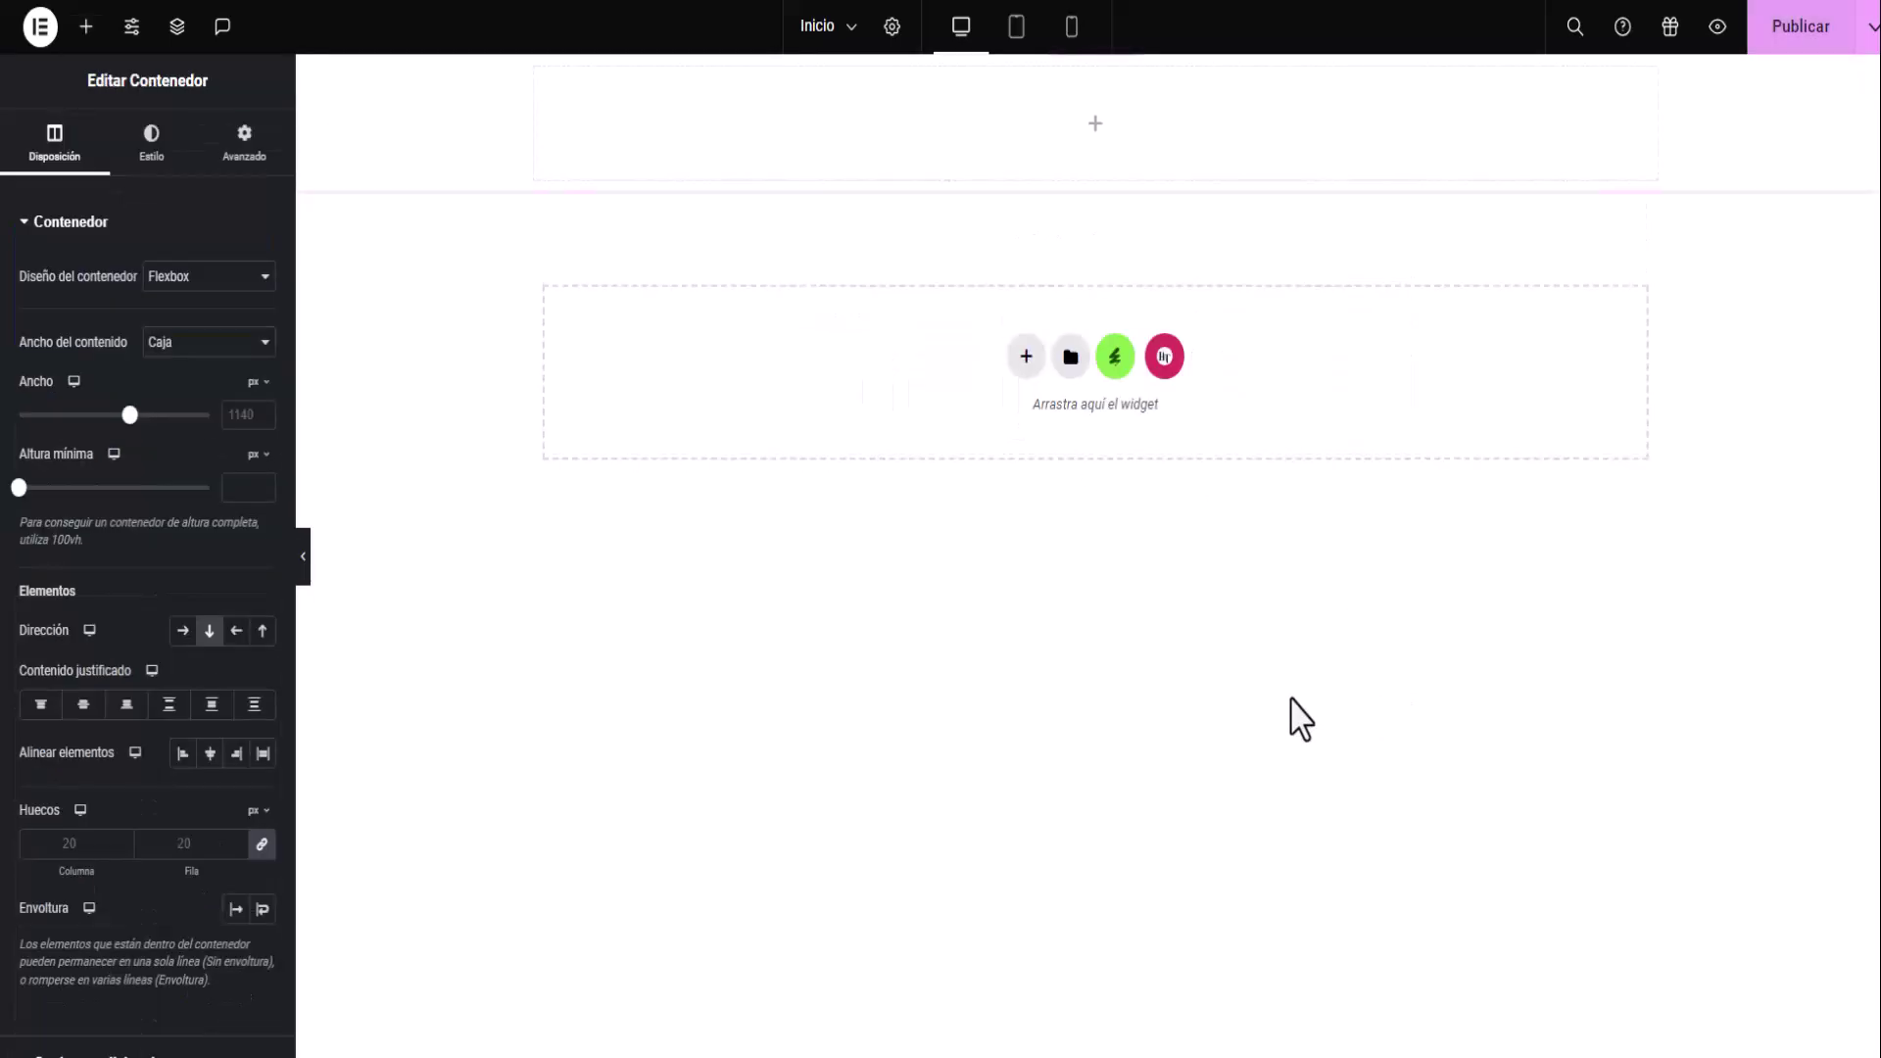
pyautogui.click(1096, 128)
pyautogui.moveTo(77, 637); pyautogui.dragTo(1108, 128)
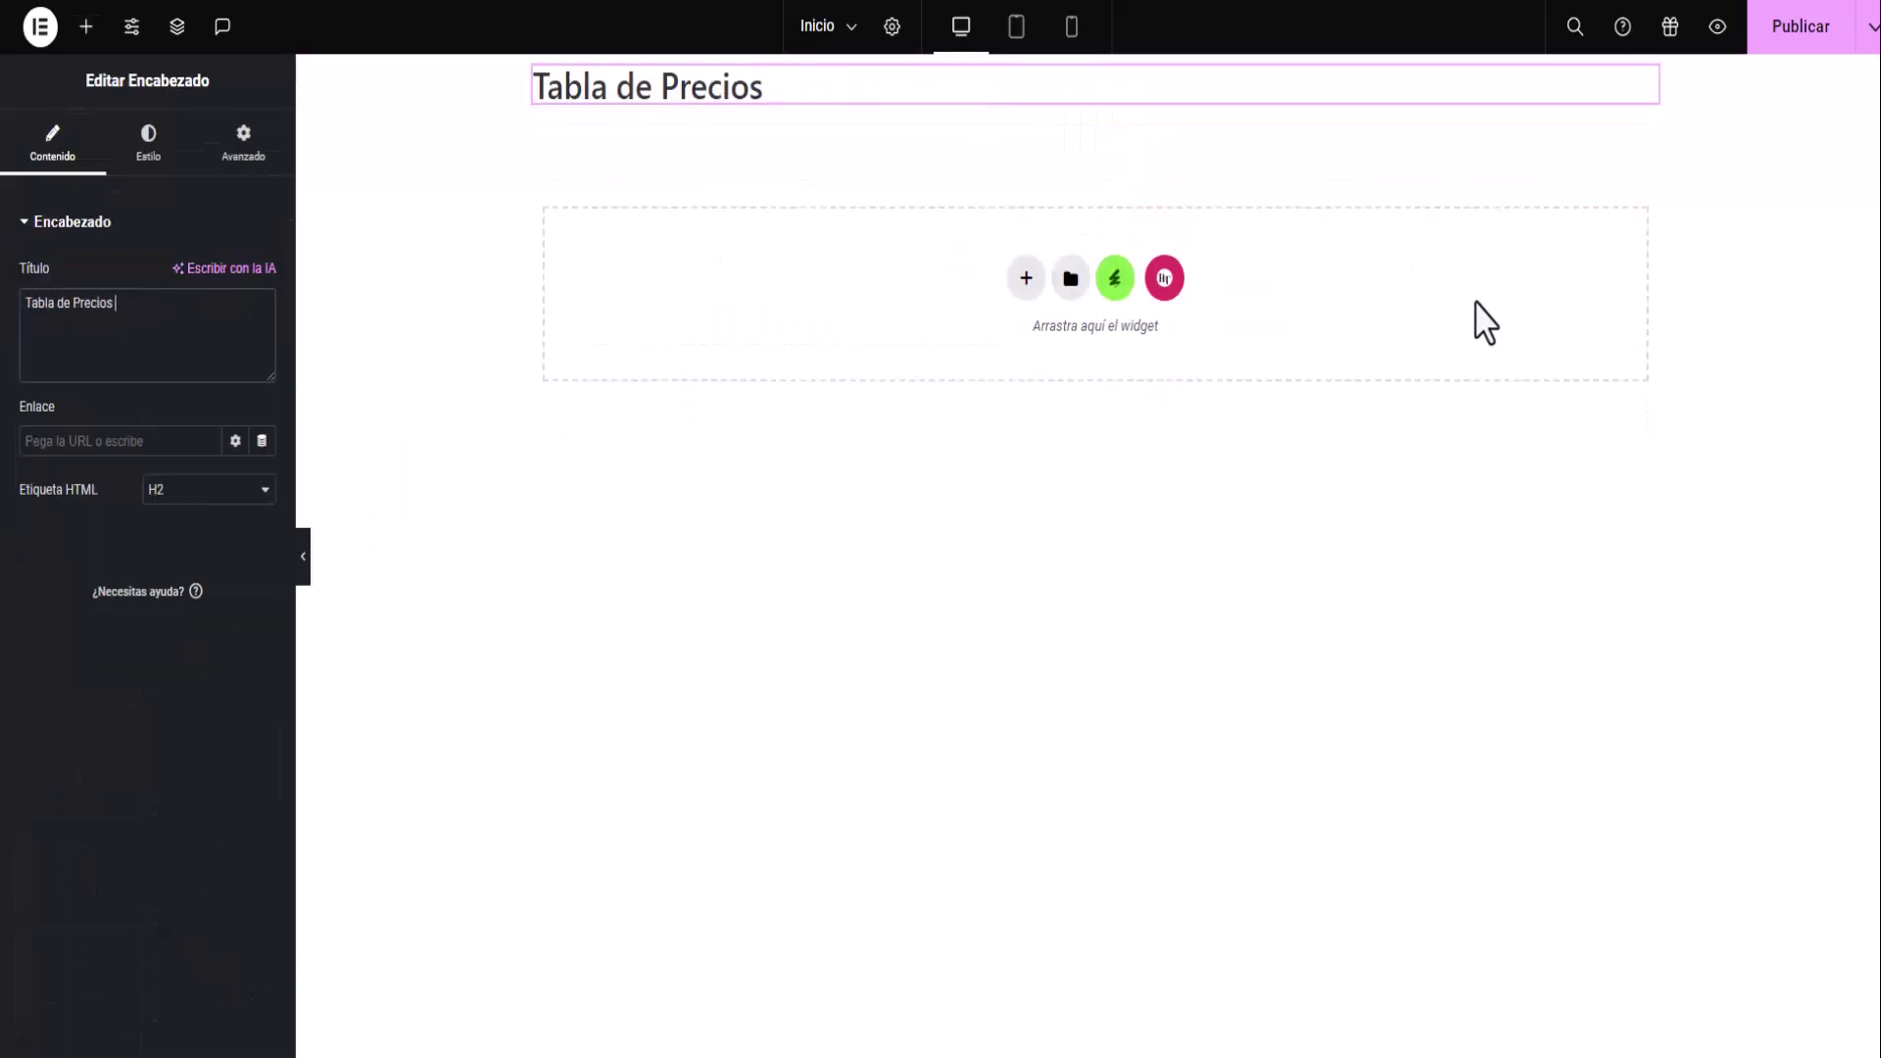
# Center the "Tabla de Precios" heading and set its font size to 52 px.
pyautogui.click(145, 162)
pyautogui.click(209, 277)
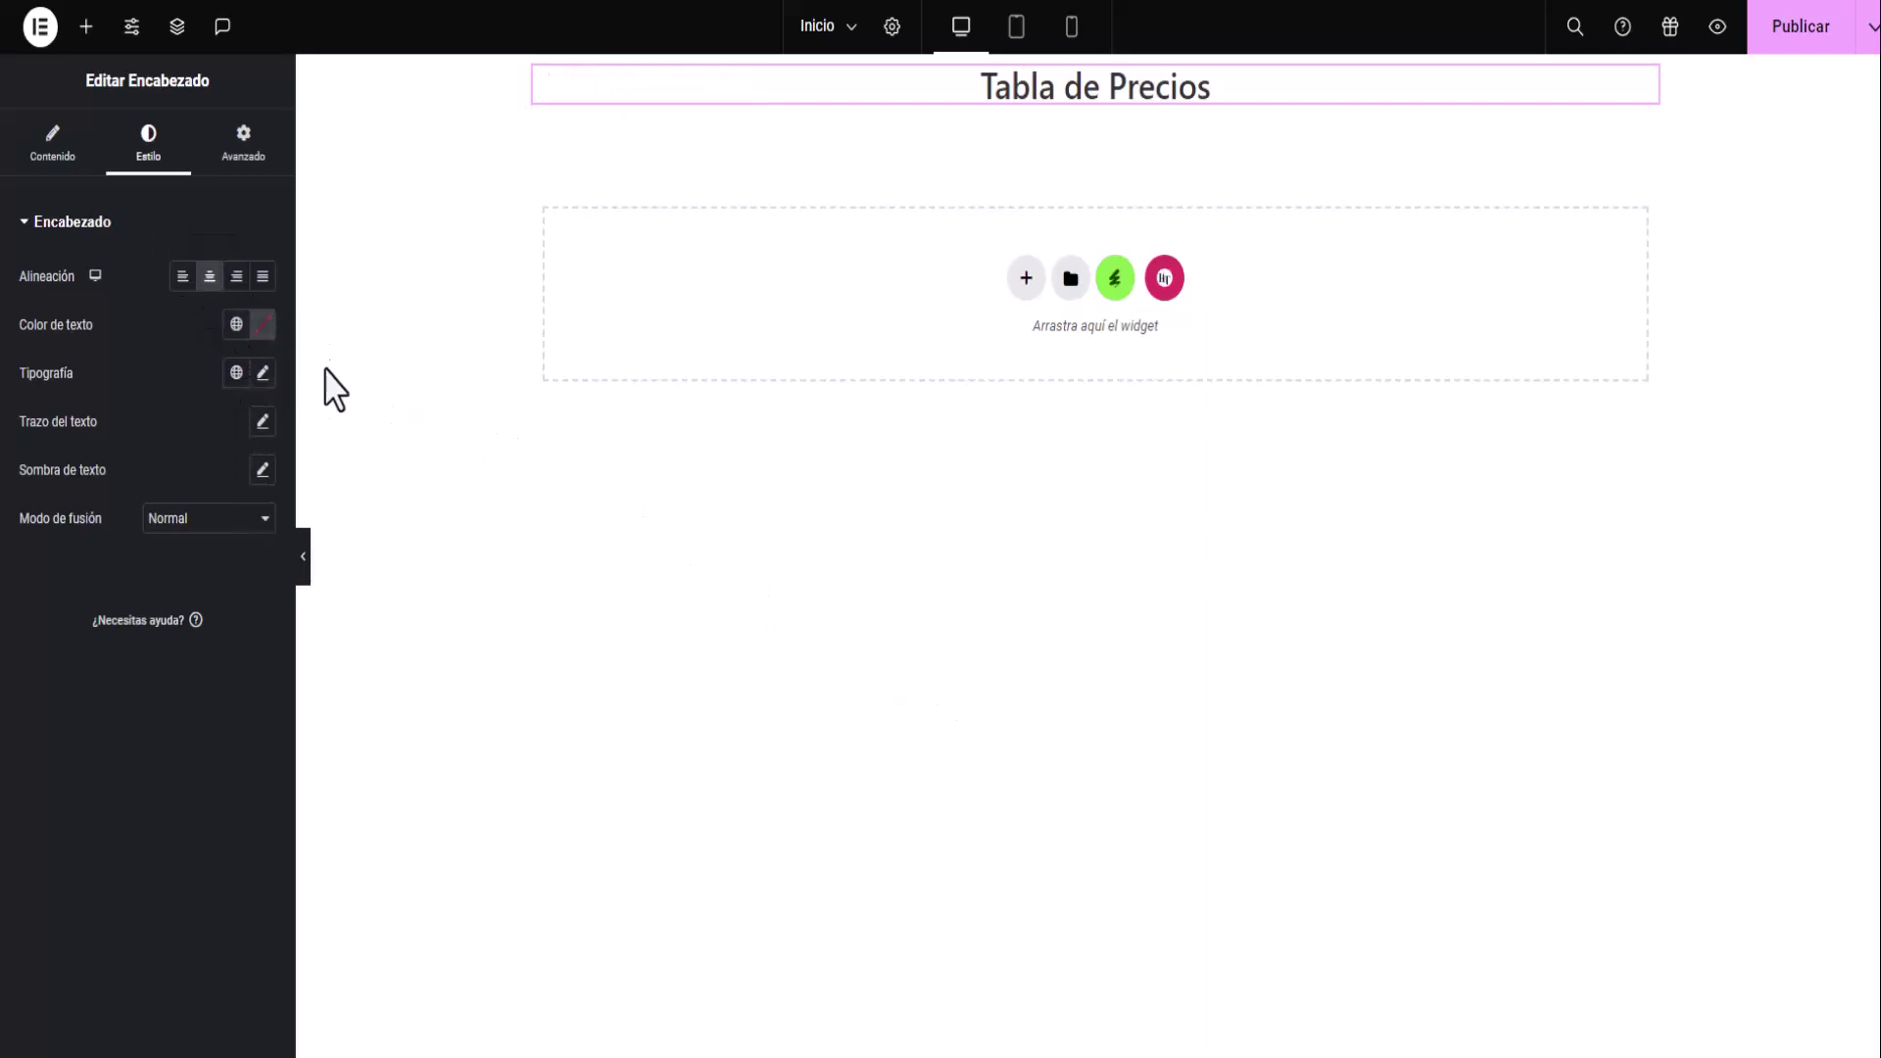
pyautogui.click(263, 374)
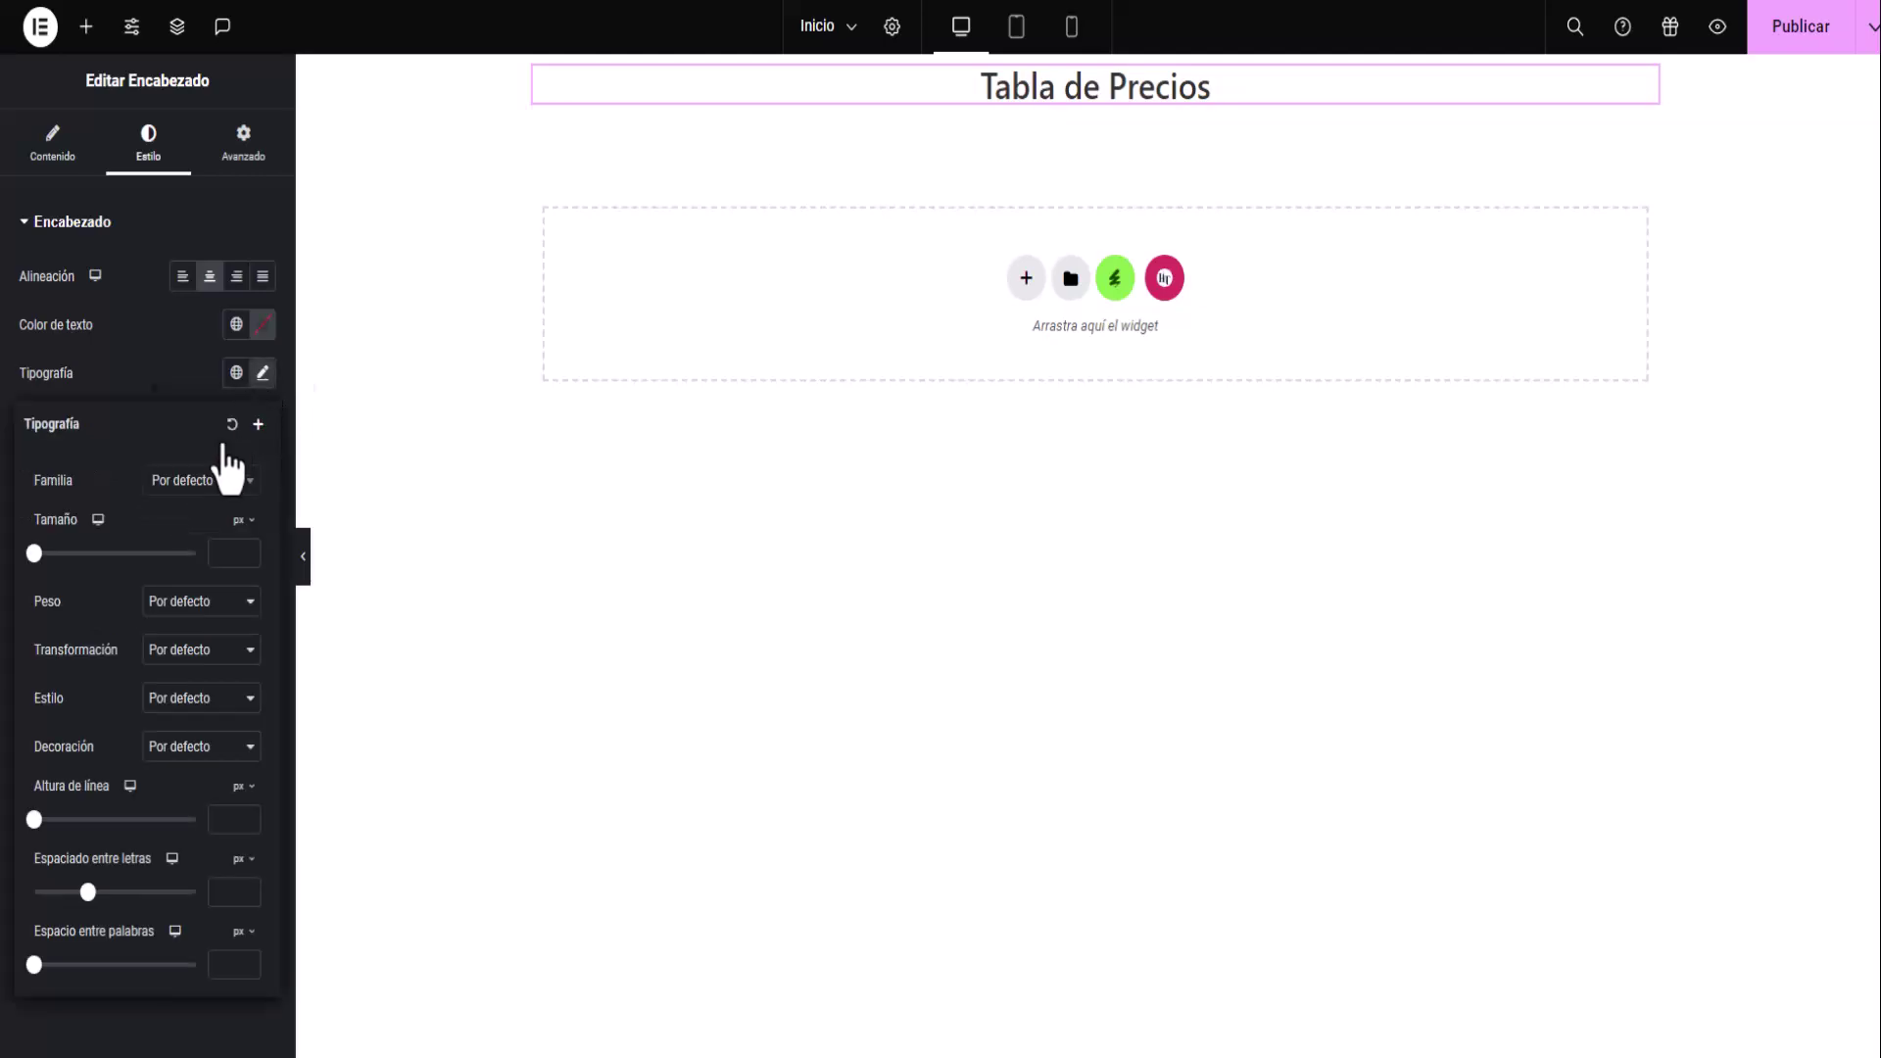
pyautogui.moveTo(34, 554); pyautogui.dragTo(76, 555)
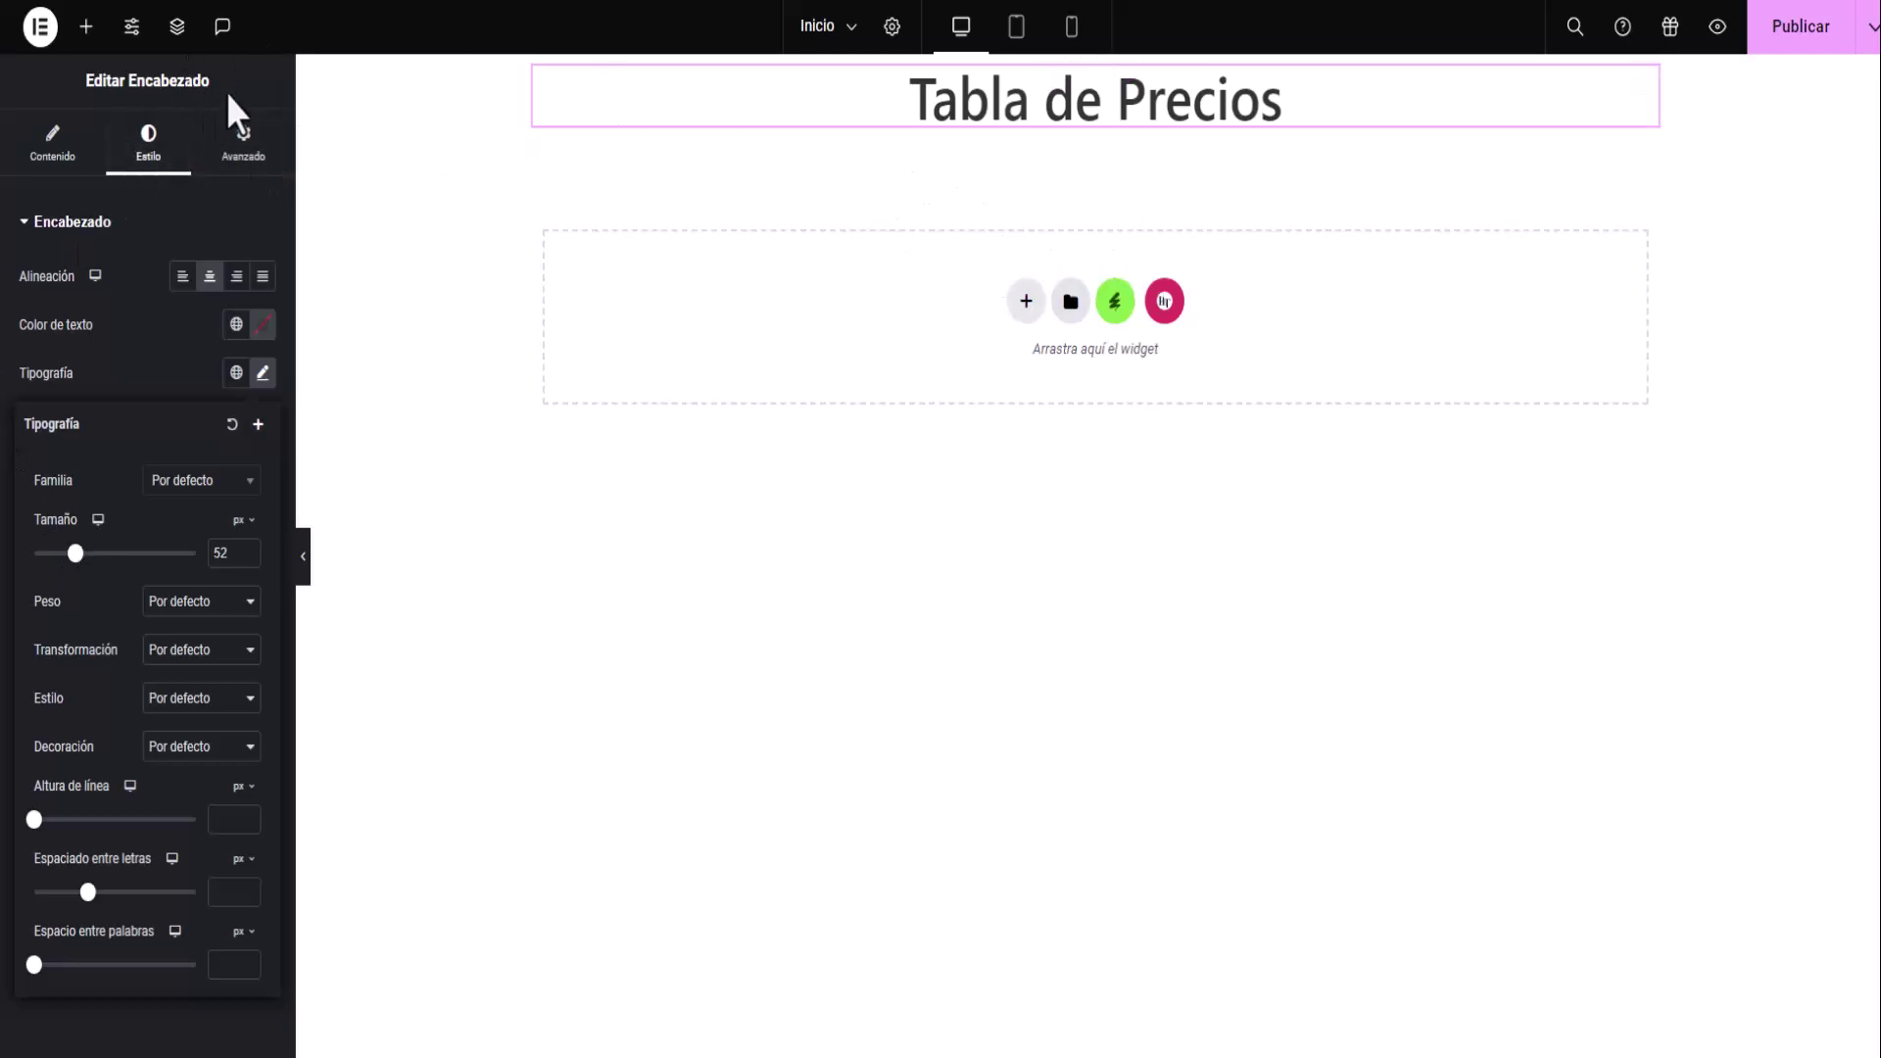
# Insert a spacer below the heading and add another single column-direction Flexbox container under it.
pyautogui.click(86, 26)
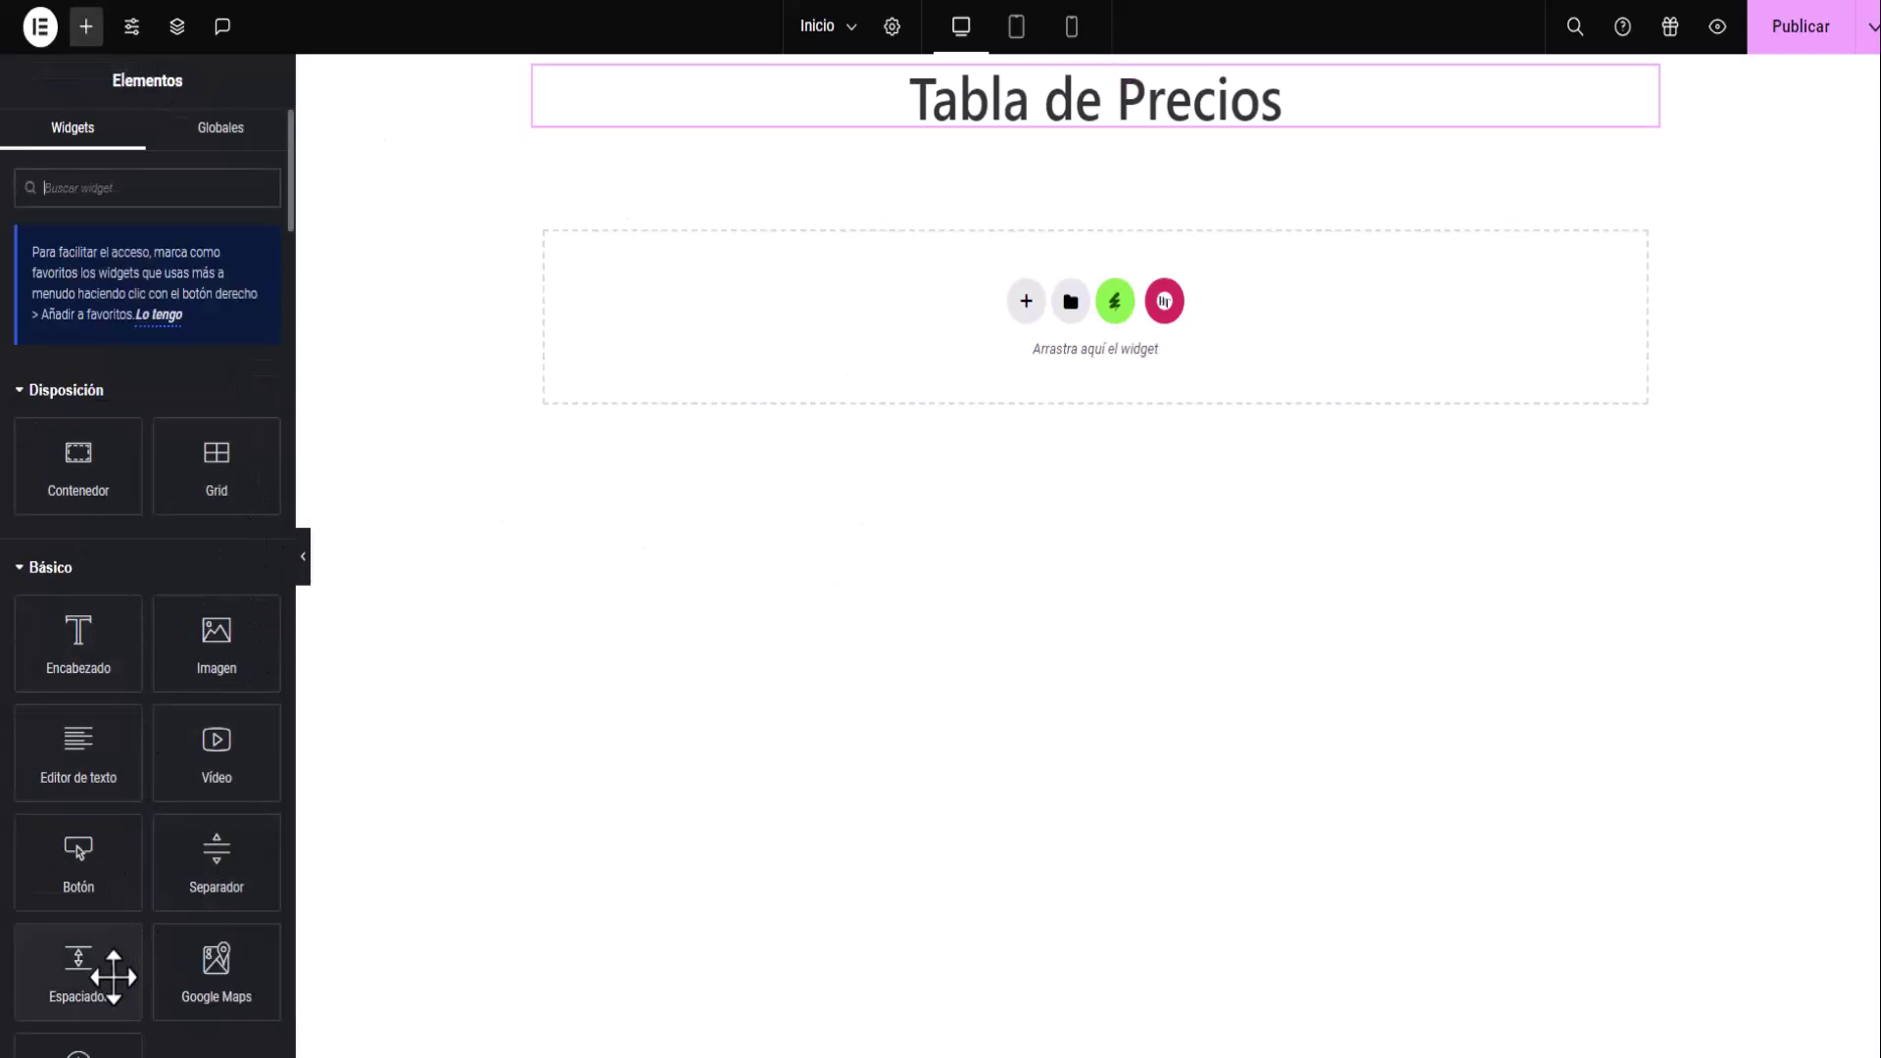
pyautogui.moveTo(96, 978); pyautogui.dragTo(1121, 161)
pyautogui.click(1024, 384)
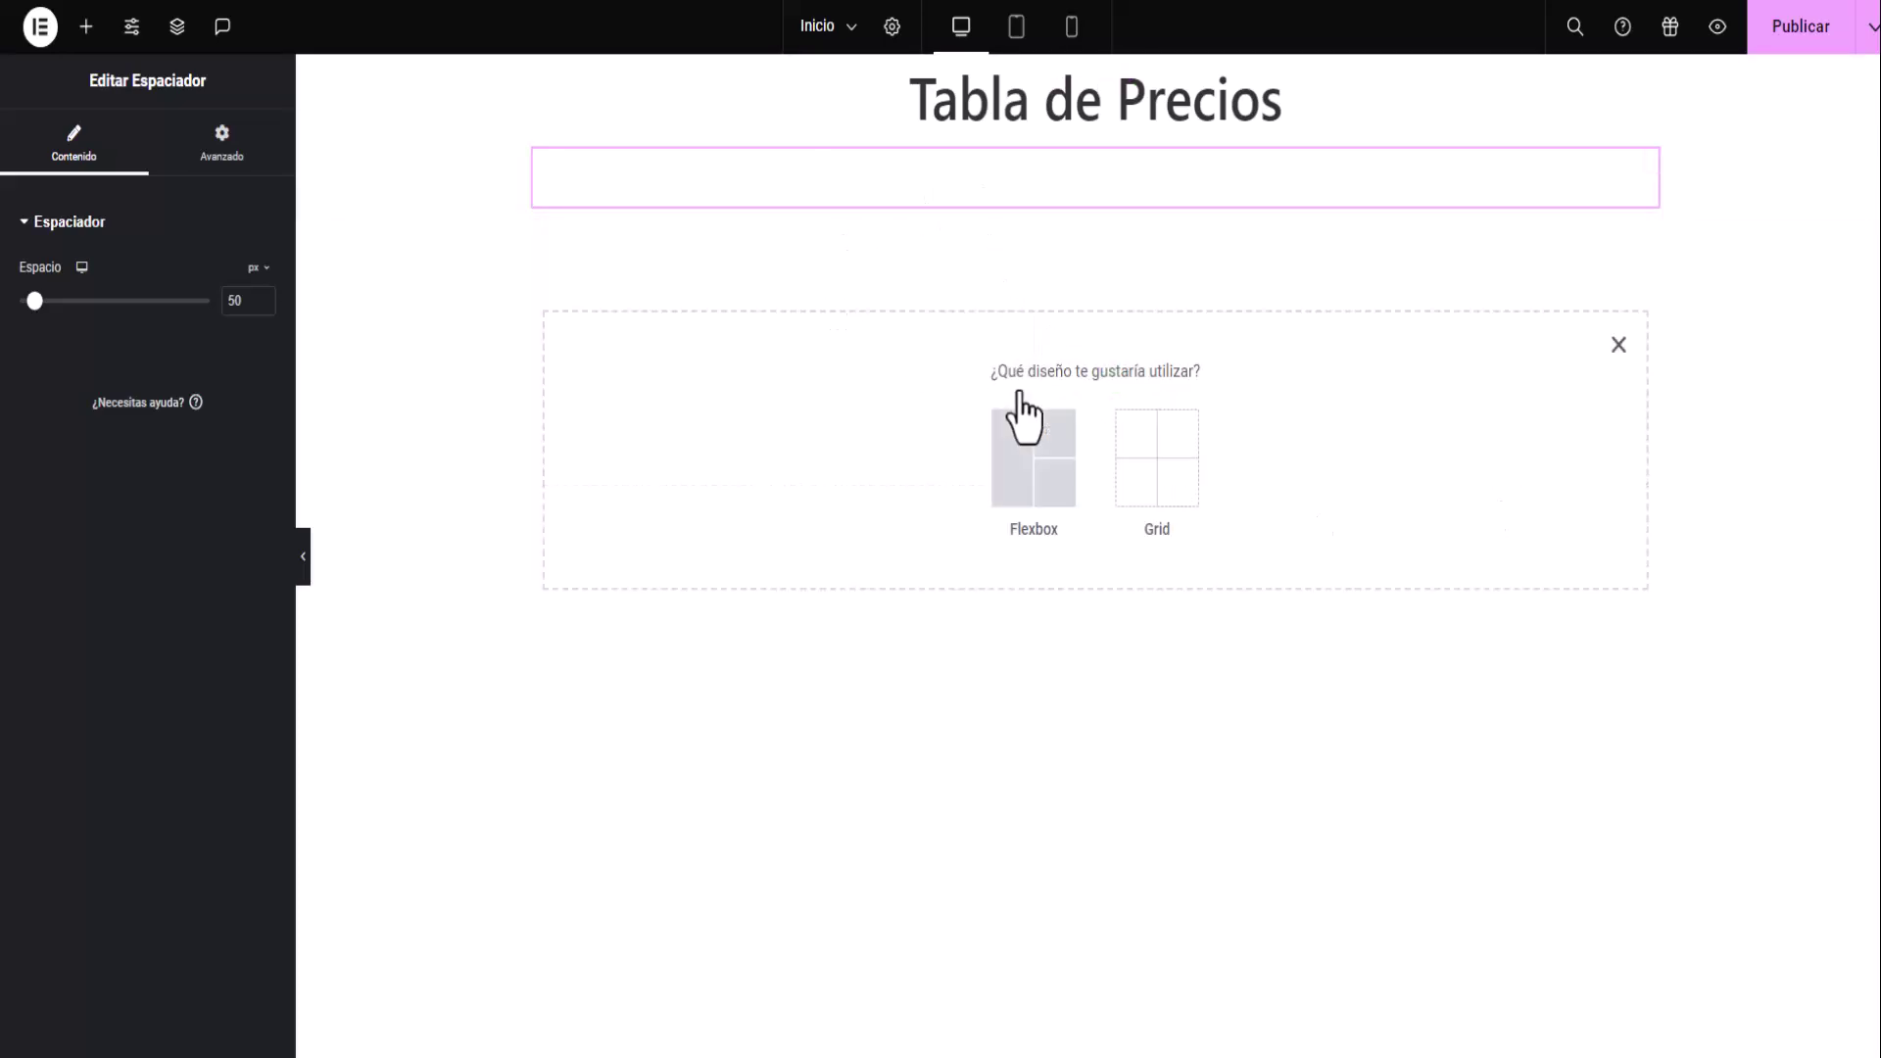
pyautogui.click(1019, 480)
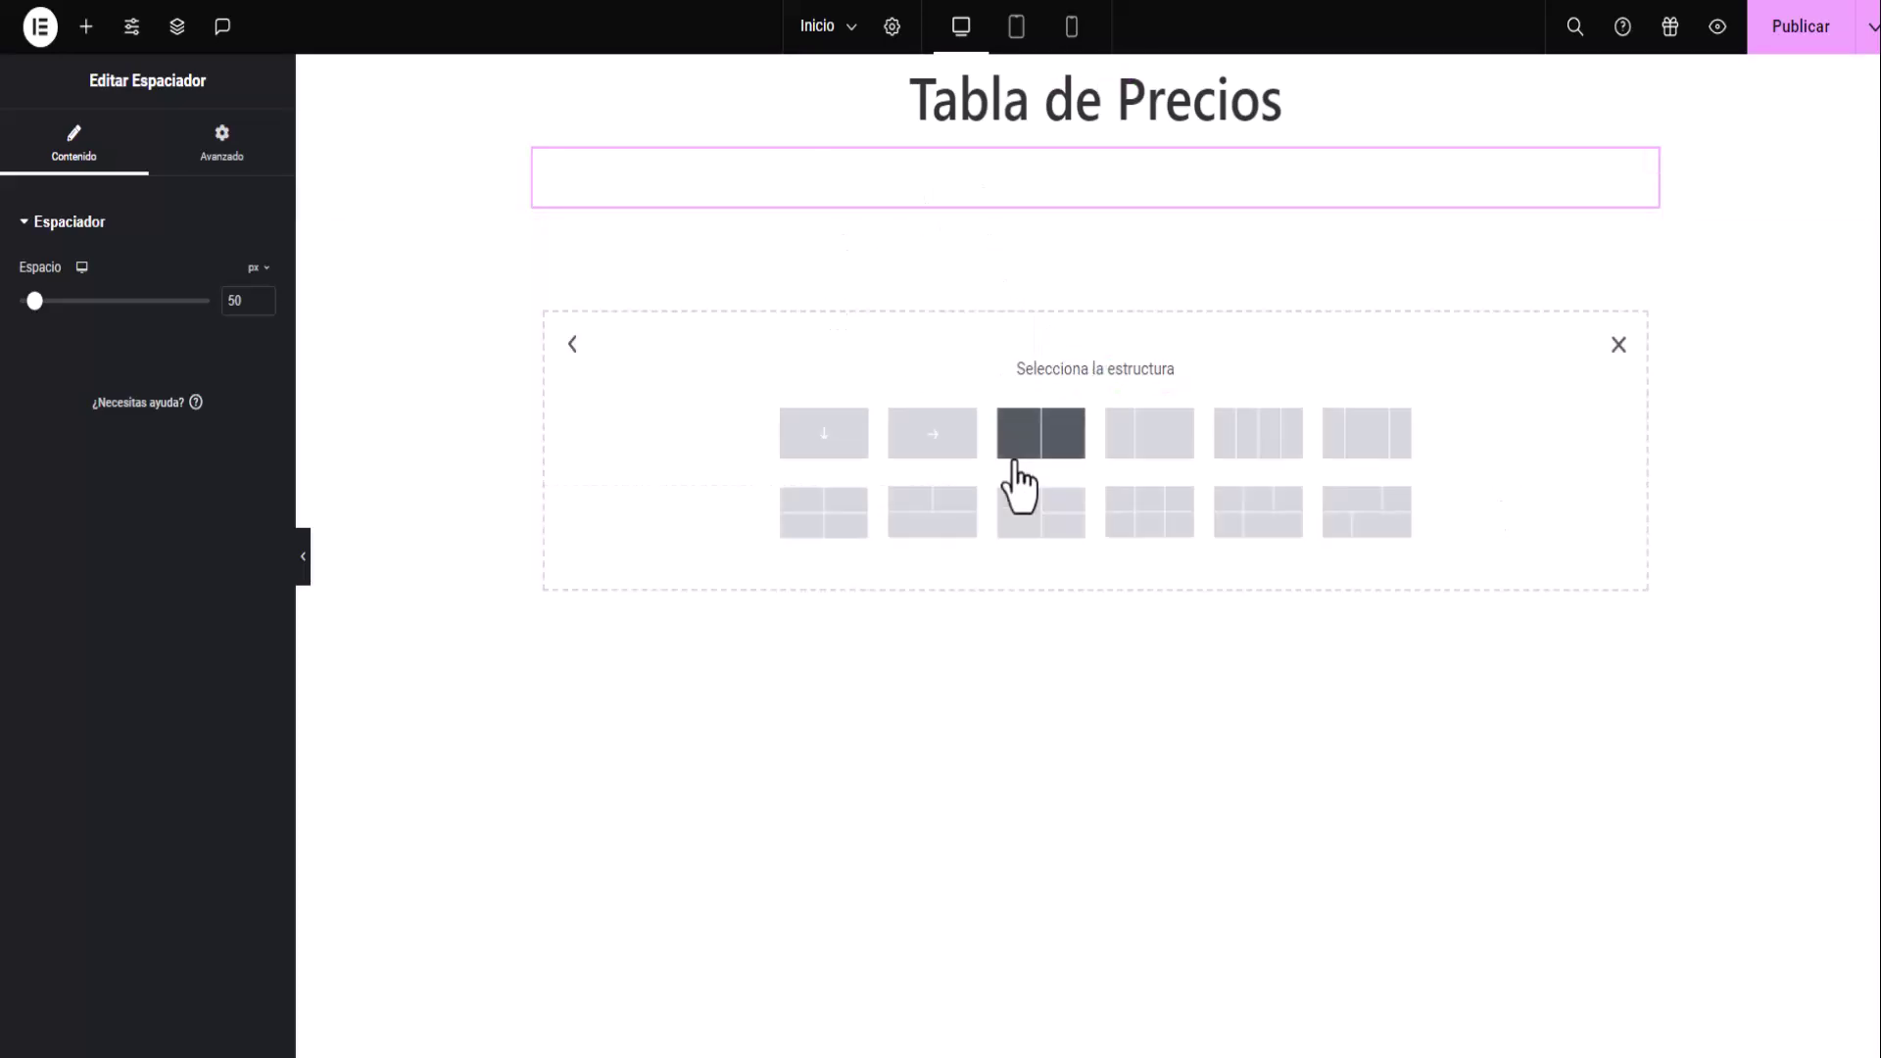
pyautogui.click(845, 470)
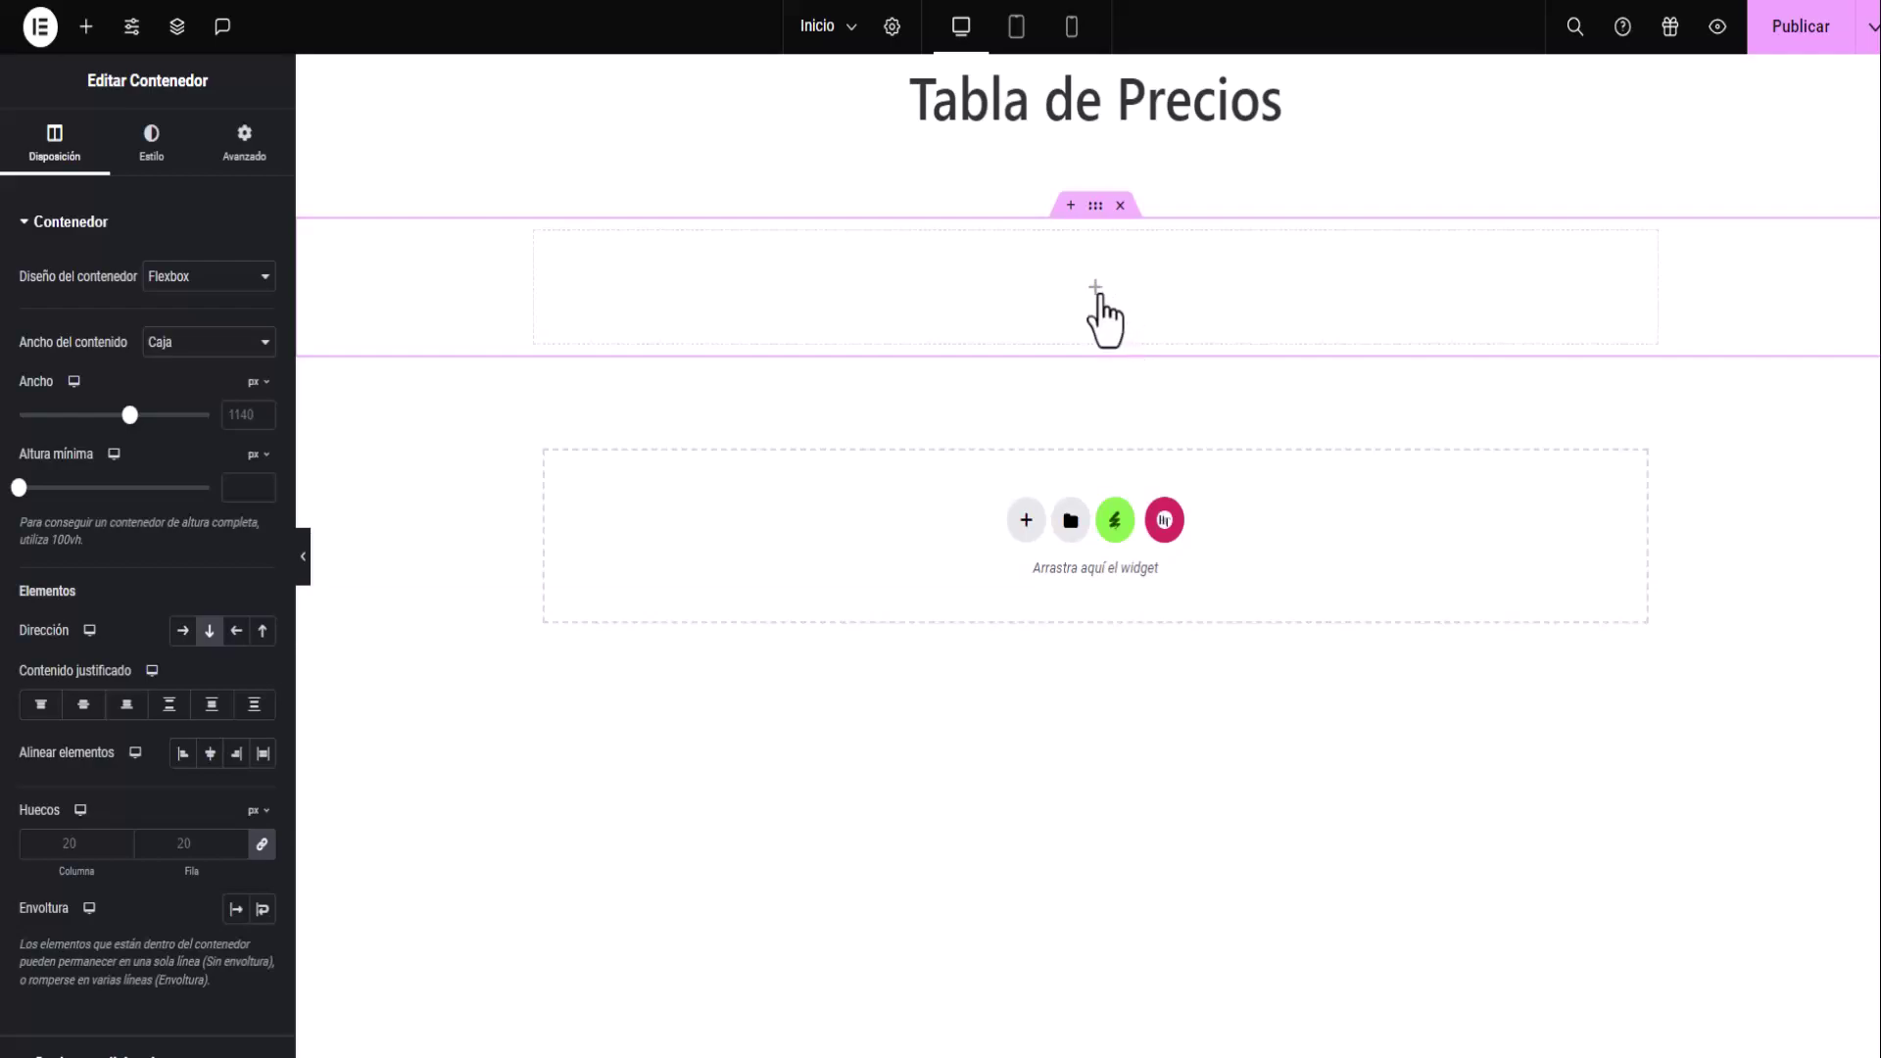
# Find the HT Mega Switcher widget and add it to the empty container below the heading.
pyautogui.click(1097, 288)
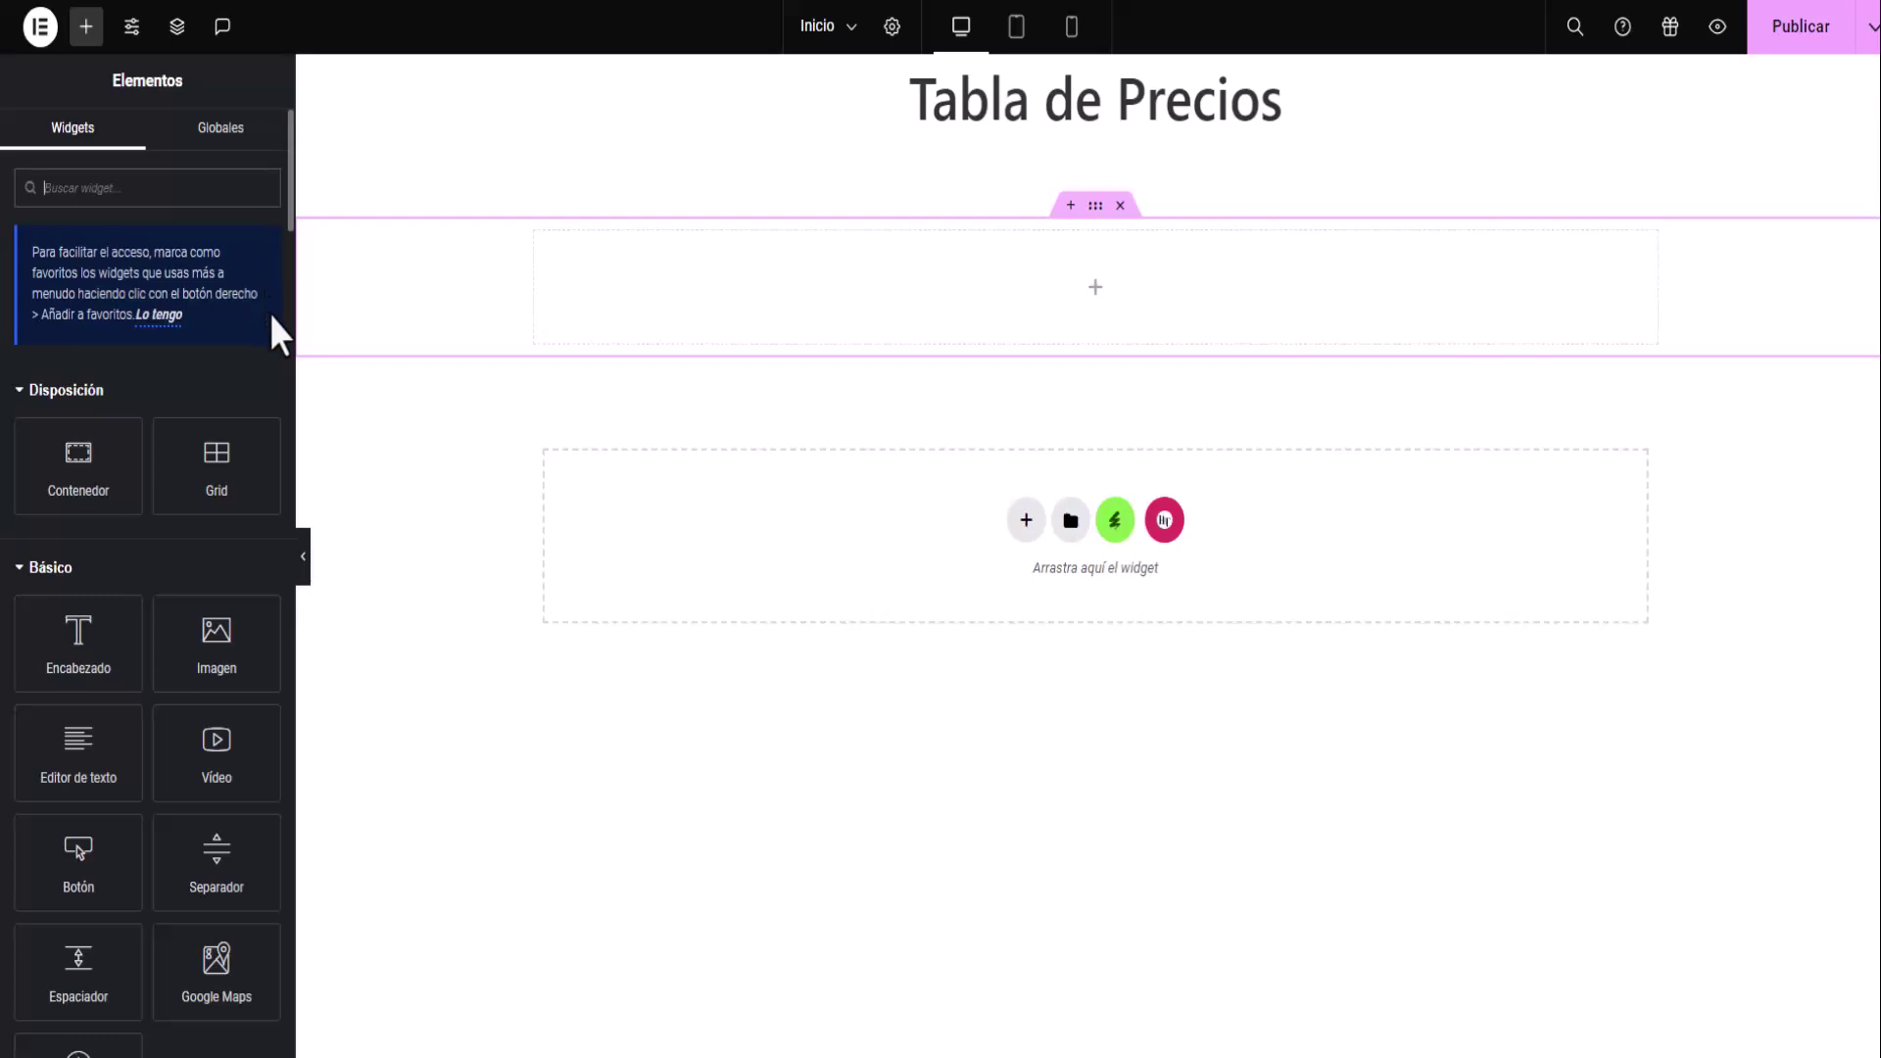
pyautogui.write('switcher')
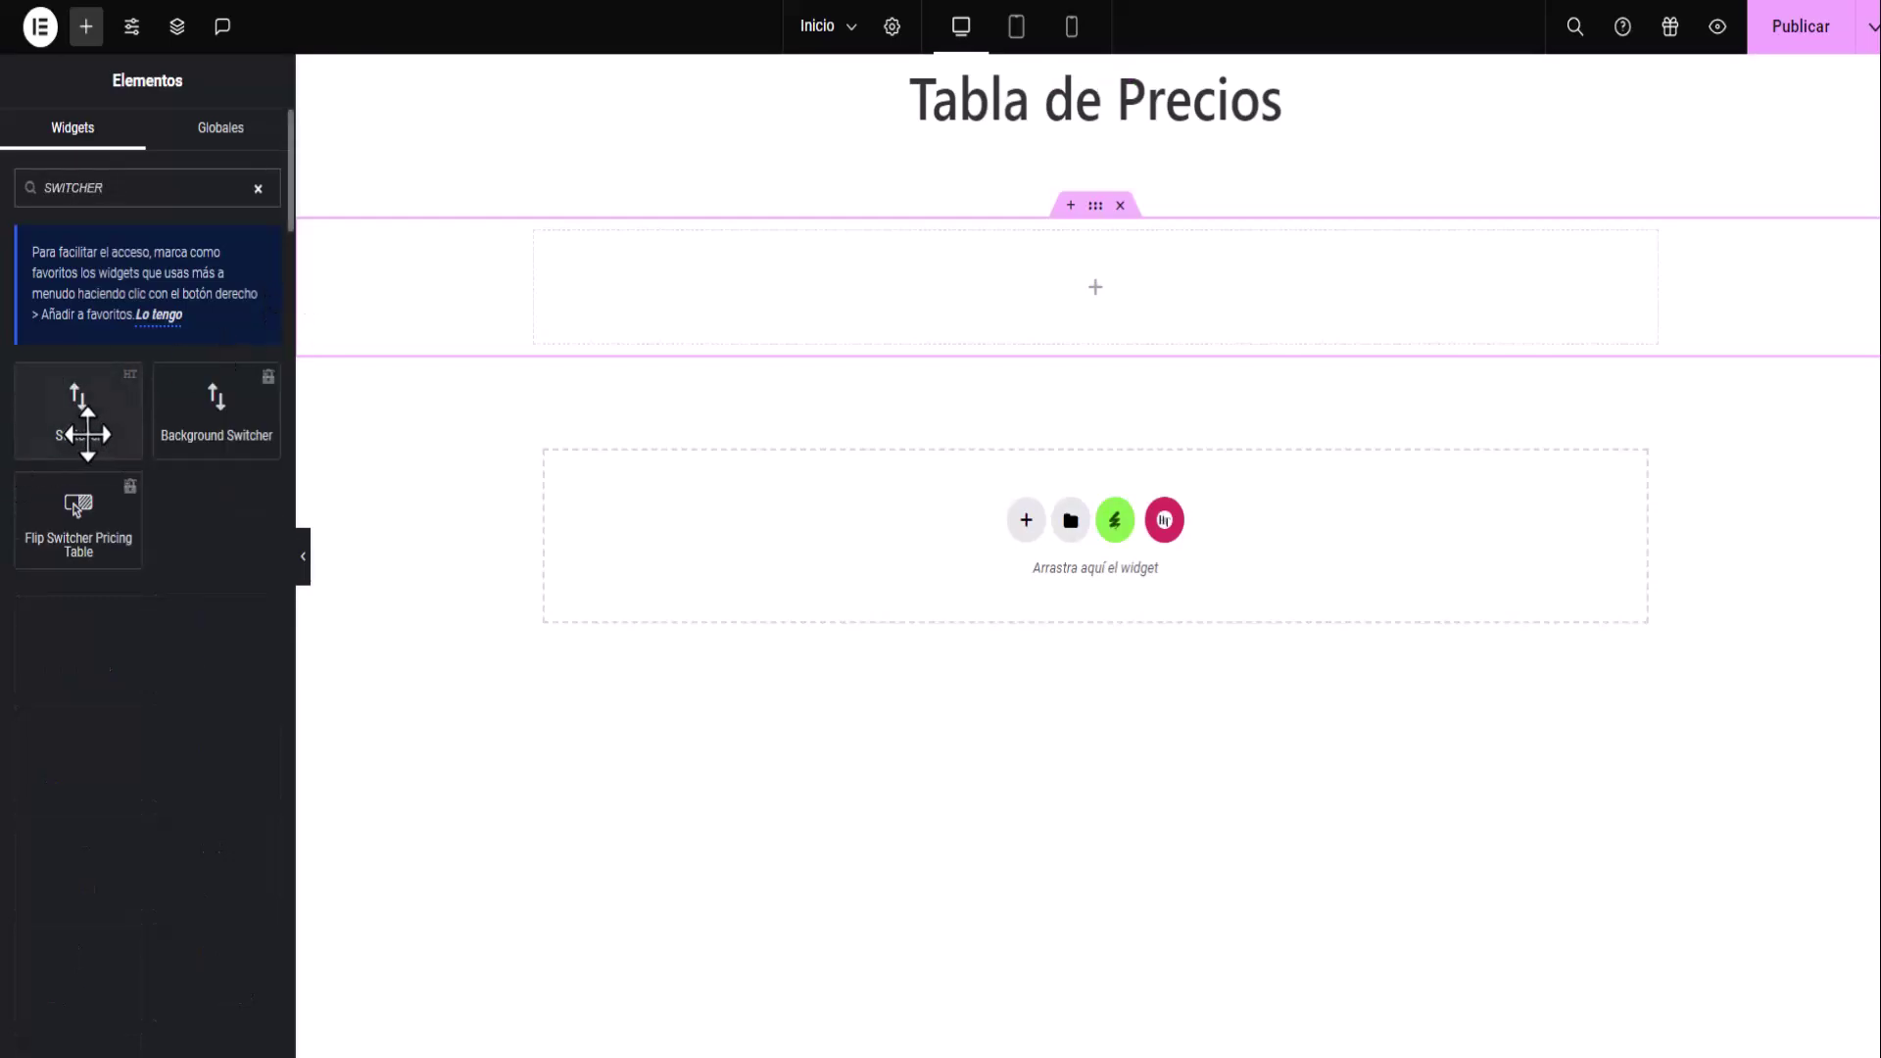
pyautogui.click(81, 427)
pyautogui.click(82, 419)
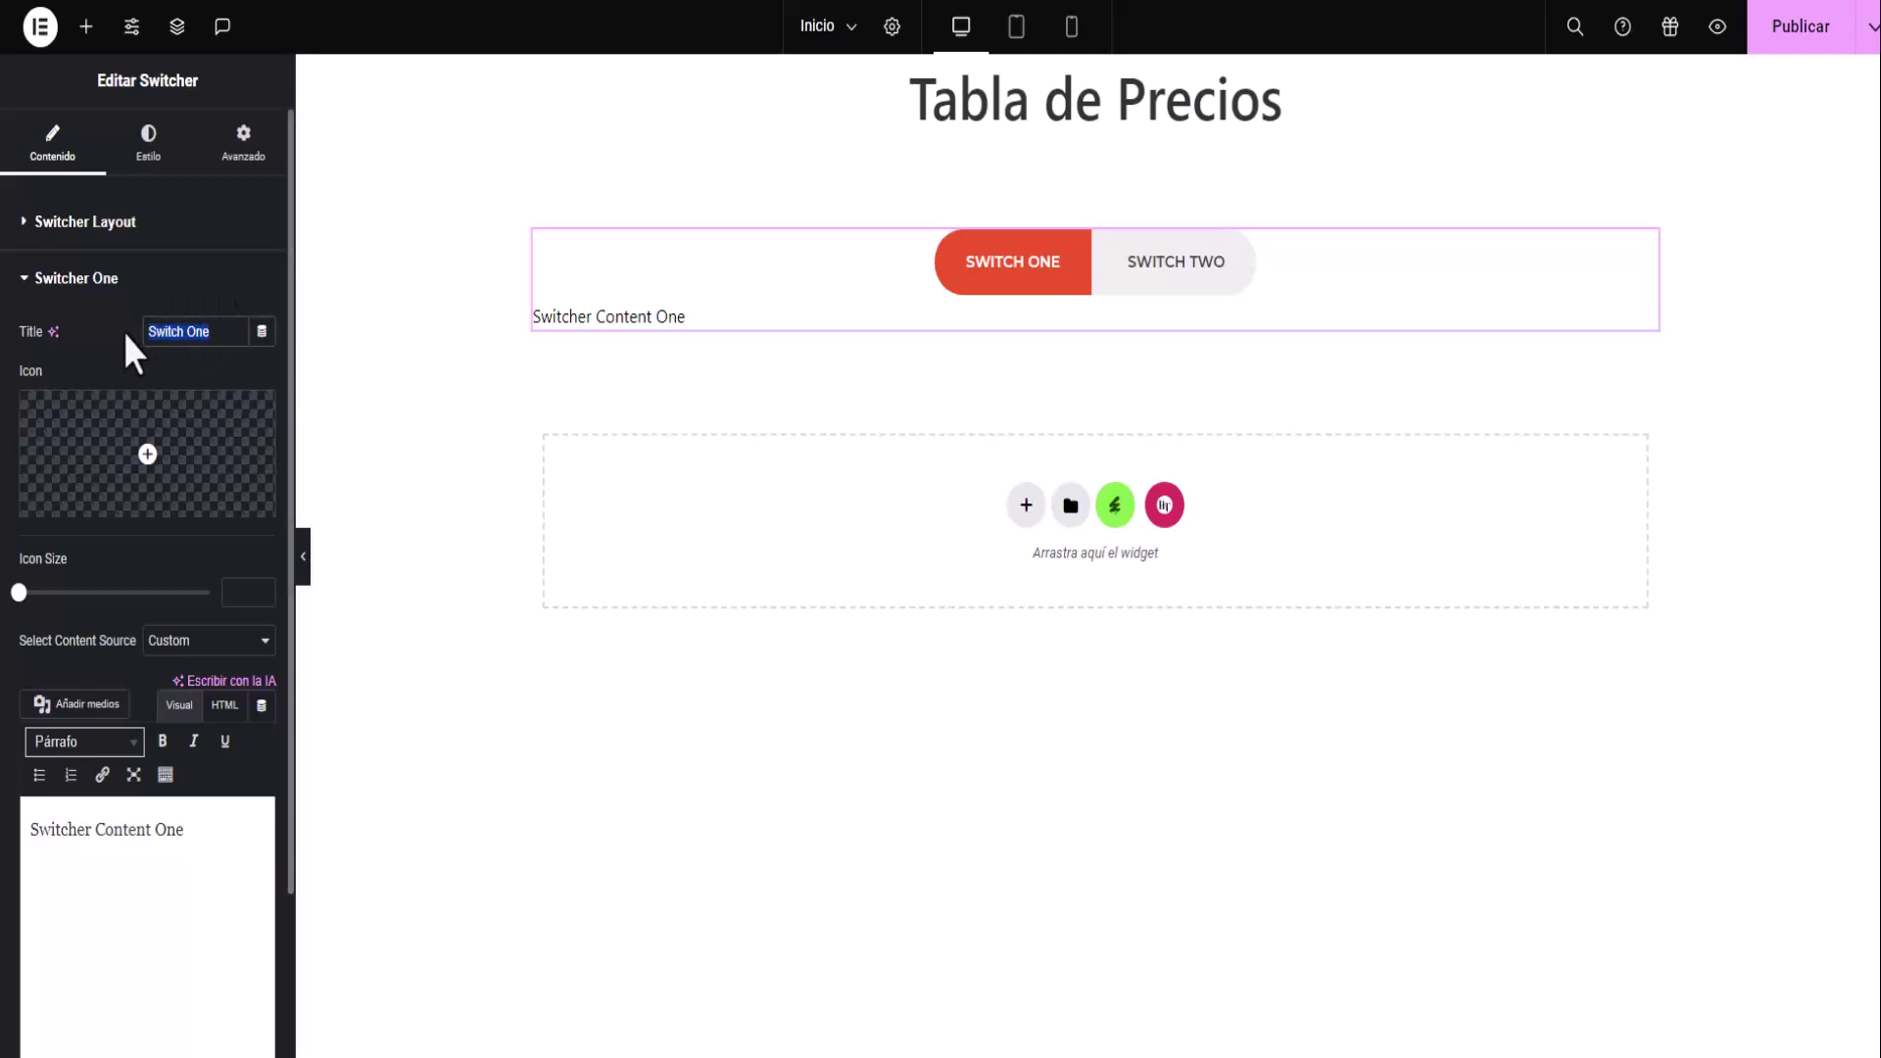
# Title the Switcher's first switch "Mensual" and its second switch "Anual".
pyautogui.write('Mensual')
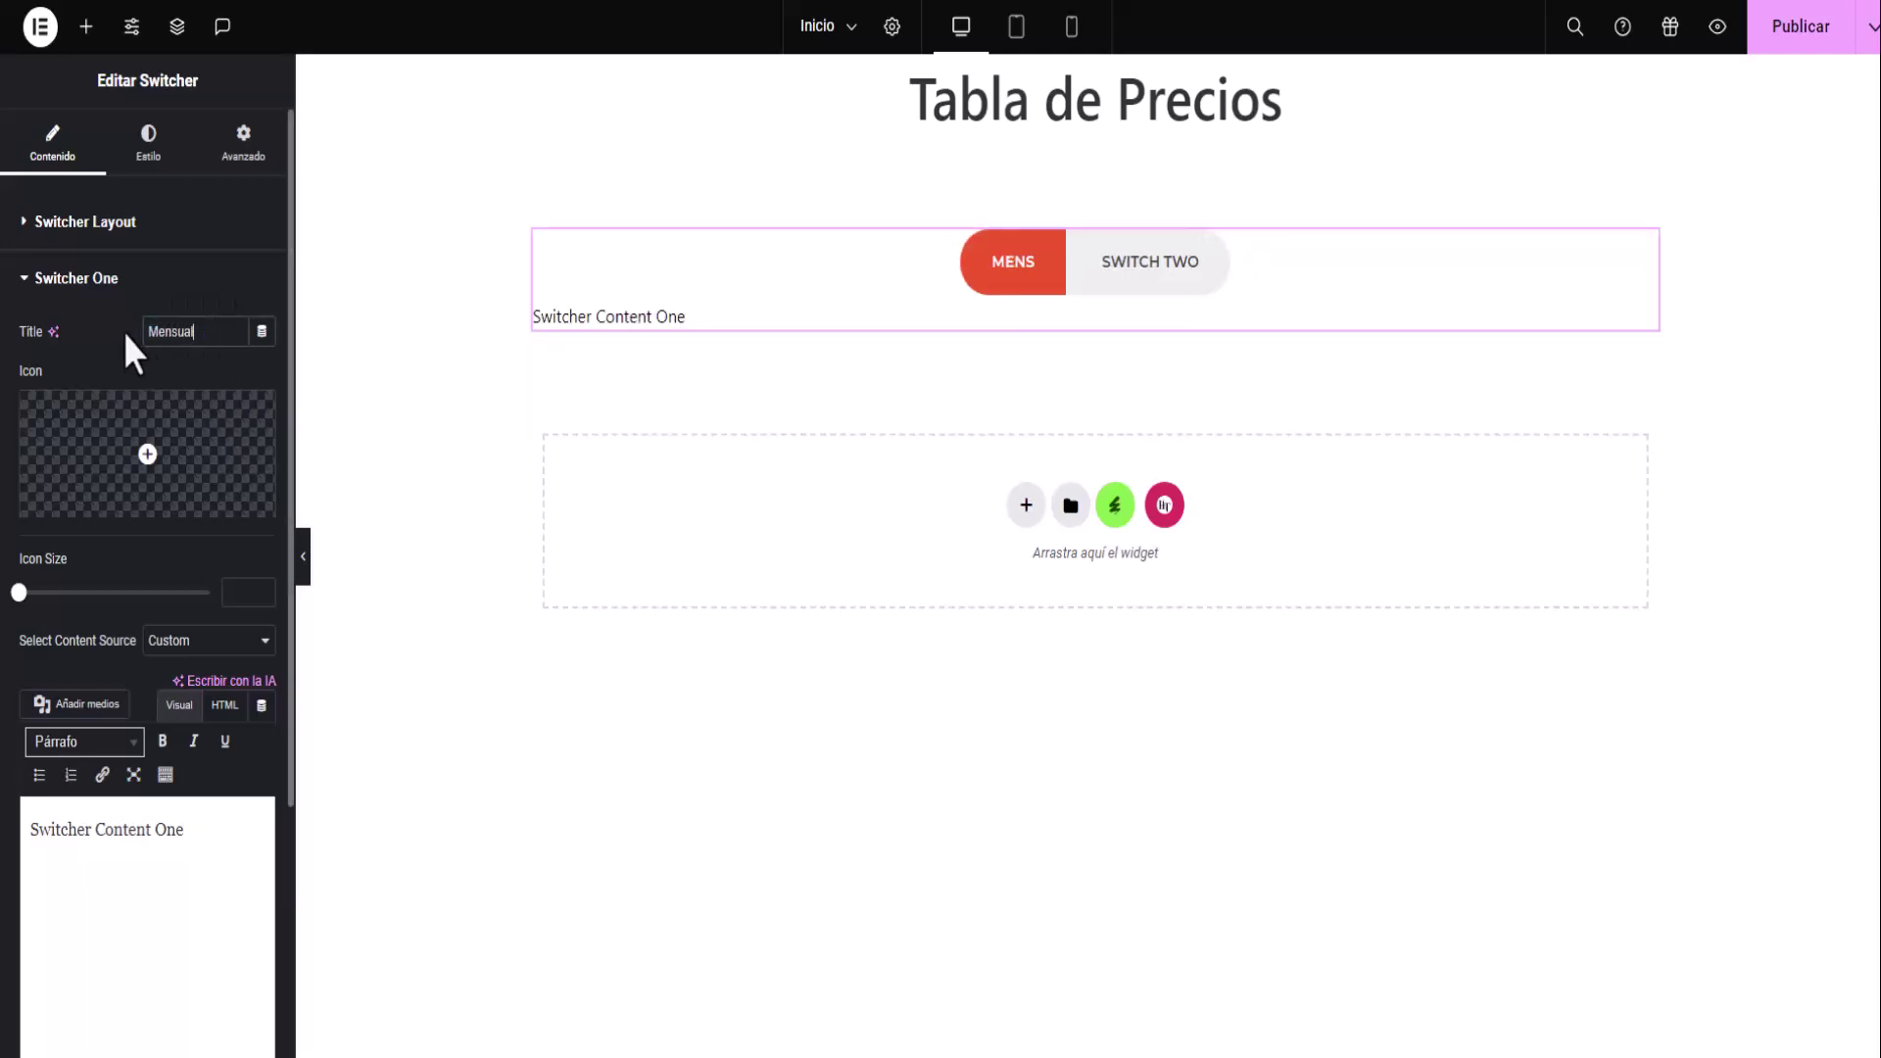
pyautogui.click(23, 284)
pyautogui.click(29, 338)
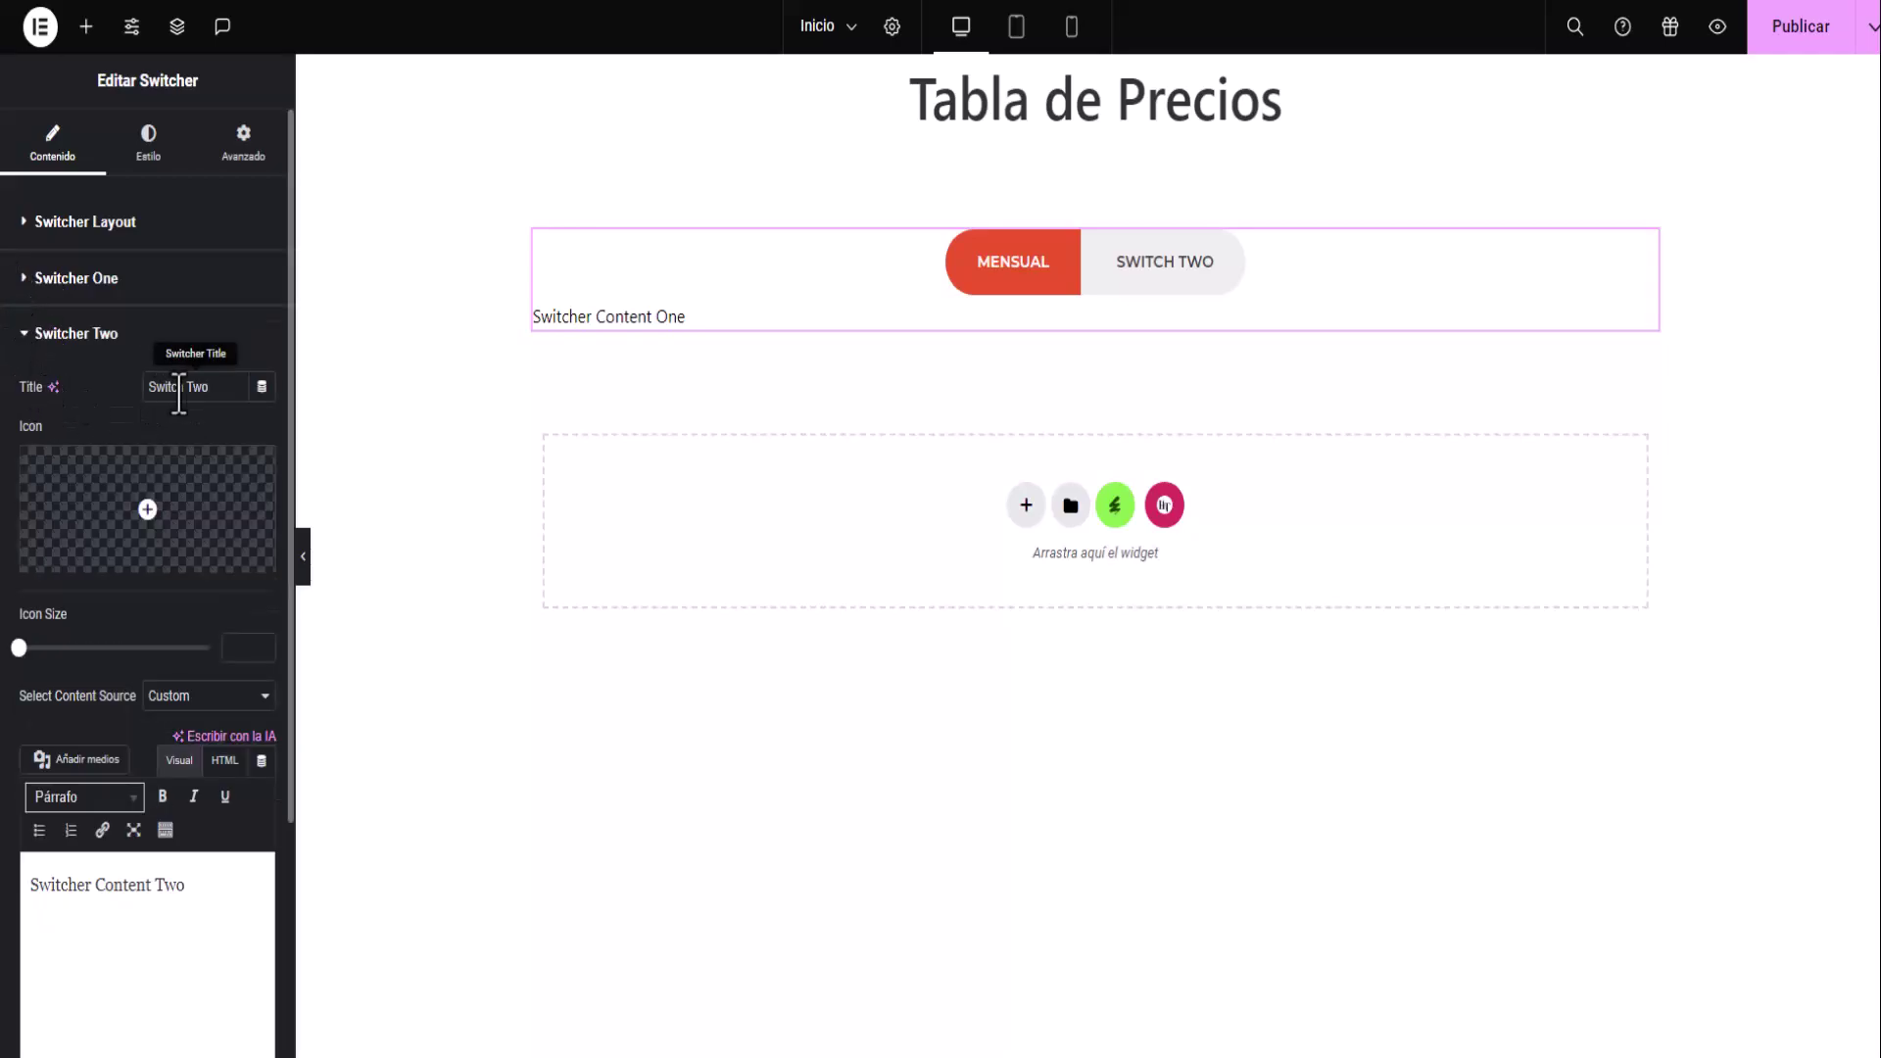
pyautogui.tripleClick(176, 382)
pyautogui.write('An')
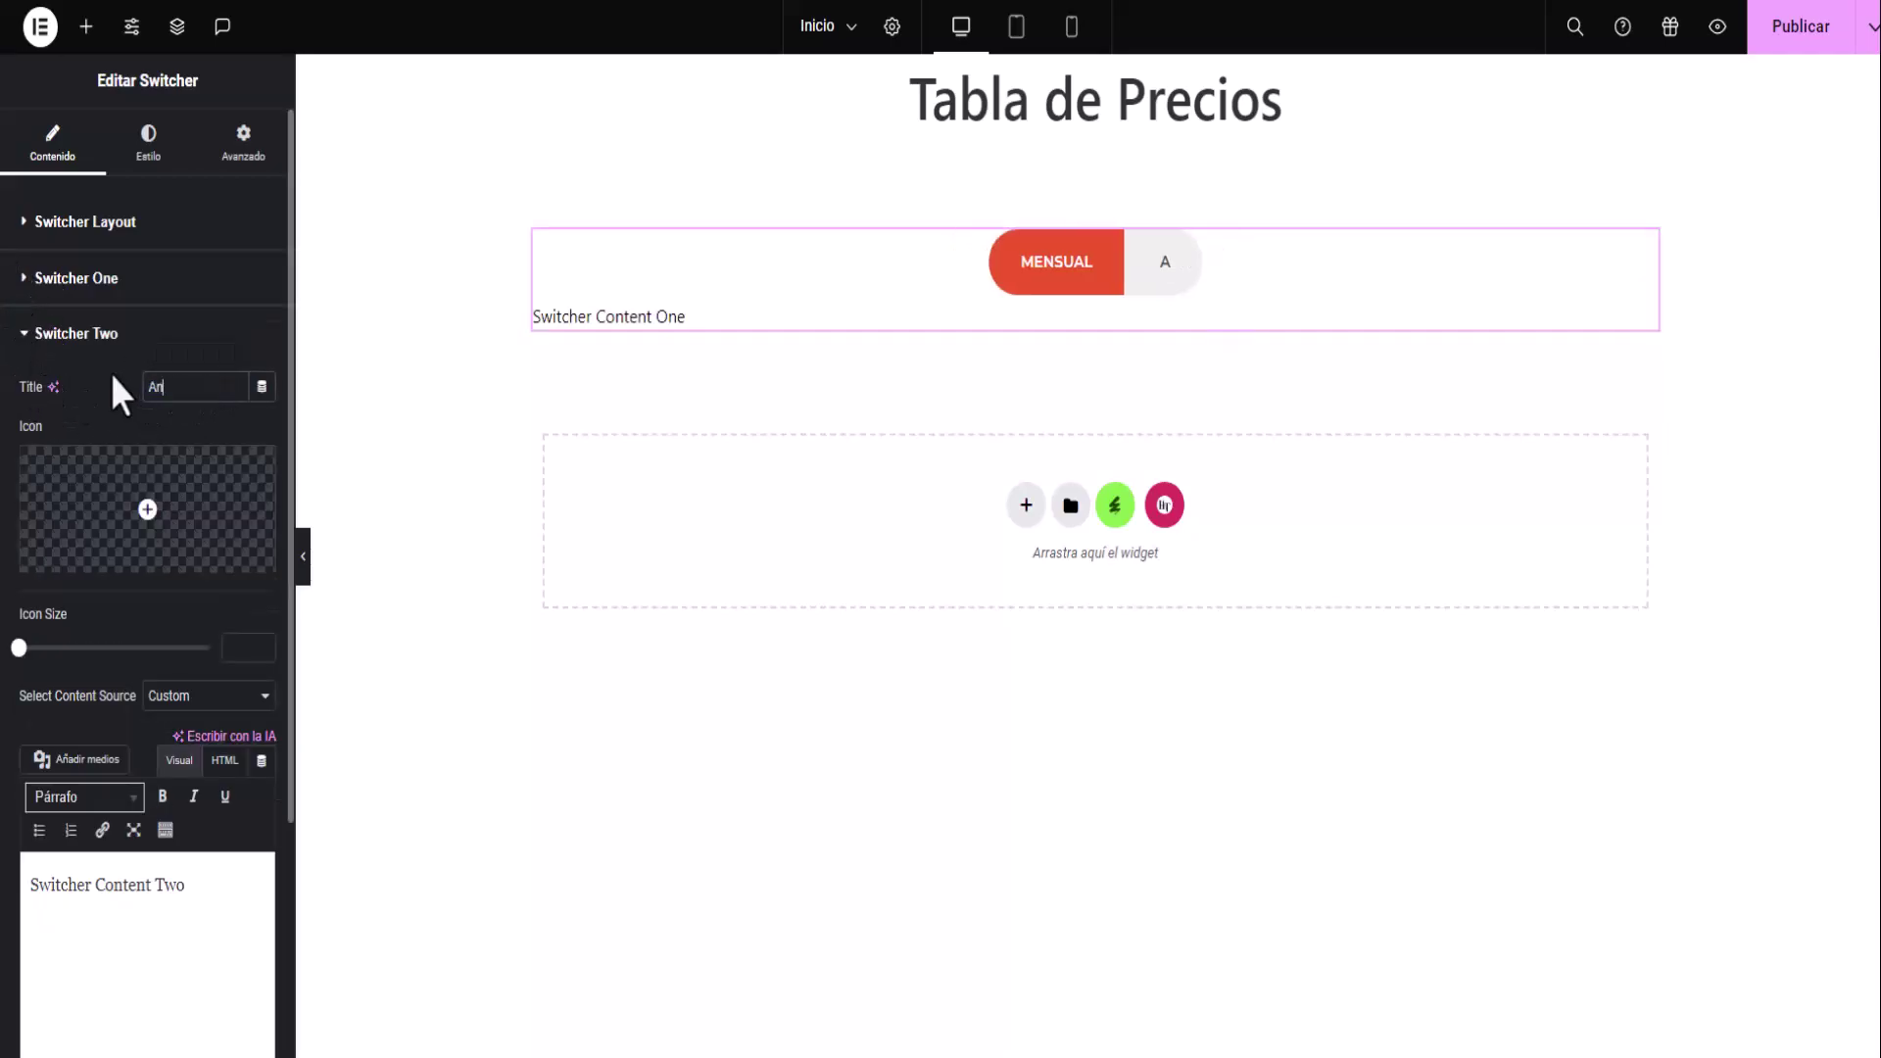
pyautogui.write('ual')
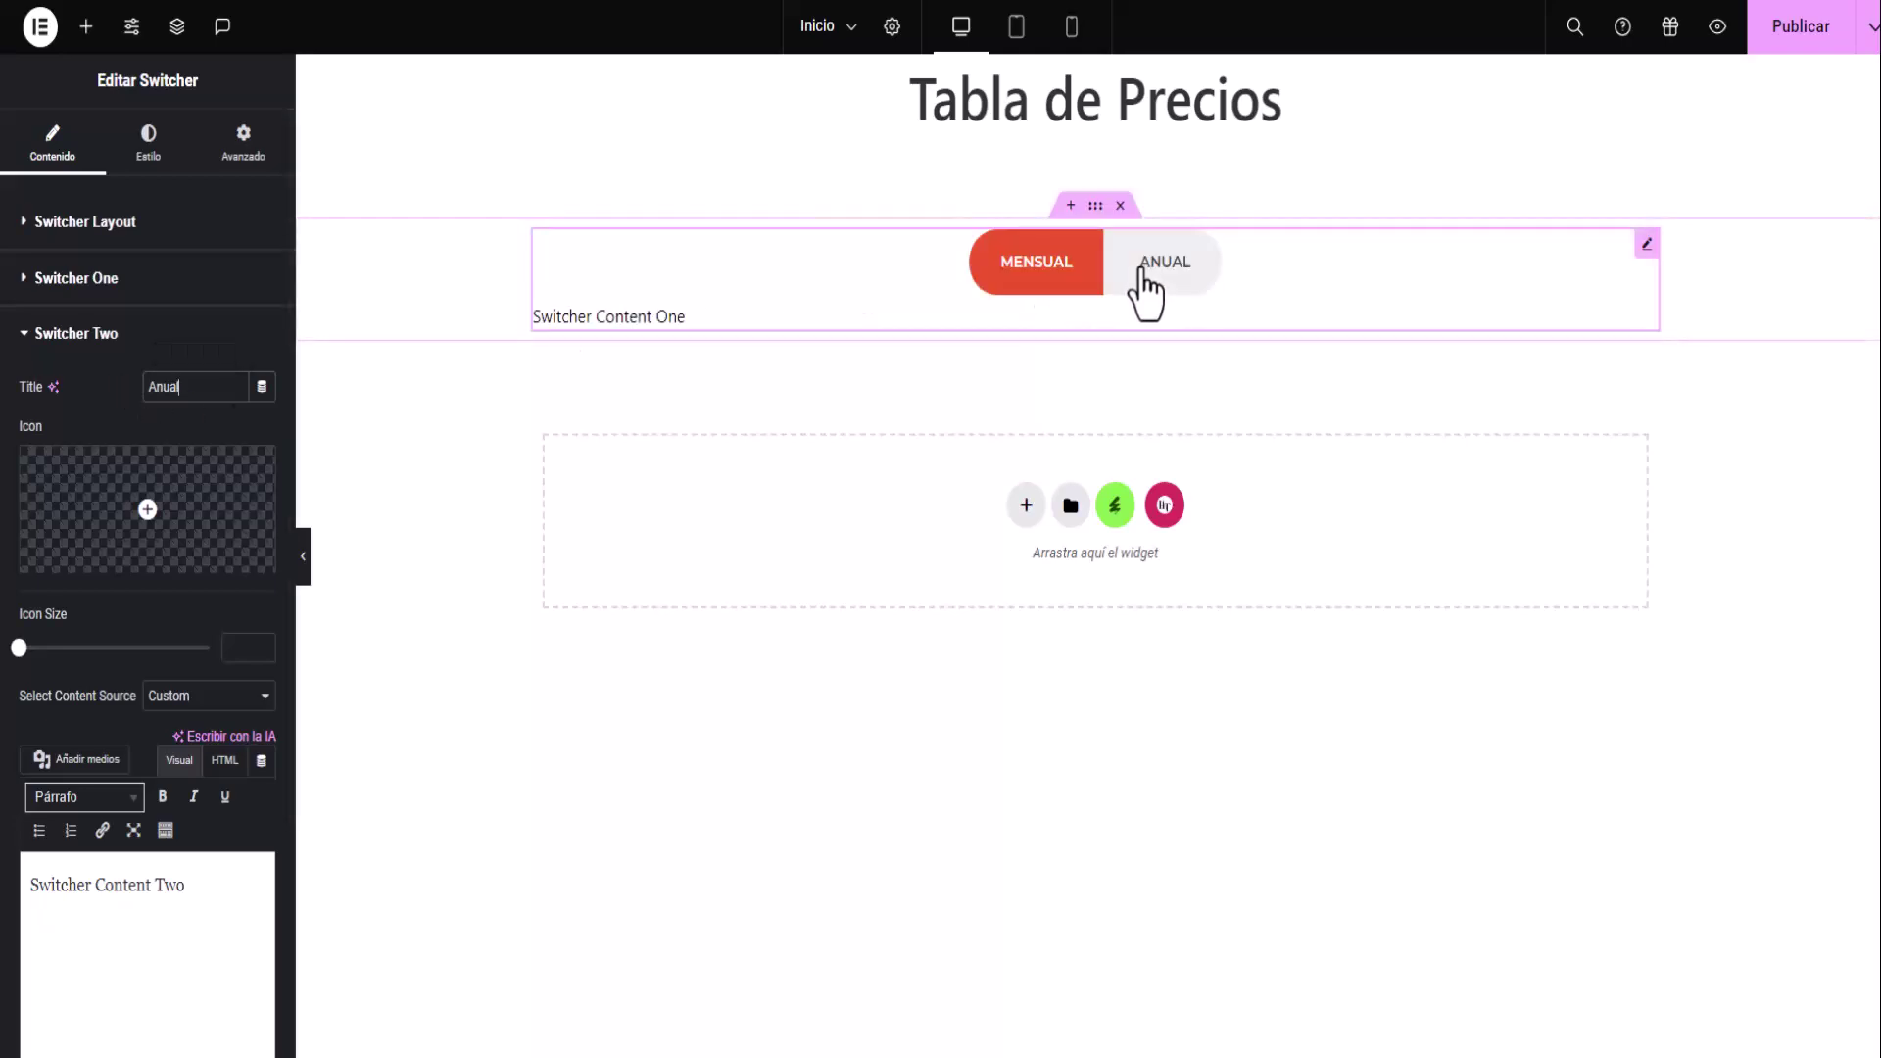
# Examine the Switcher's layout style and active item options, translating the editor page into Spanish.
pyautogui.click(31, 225)
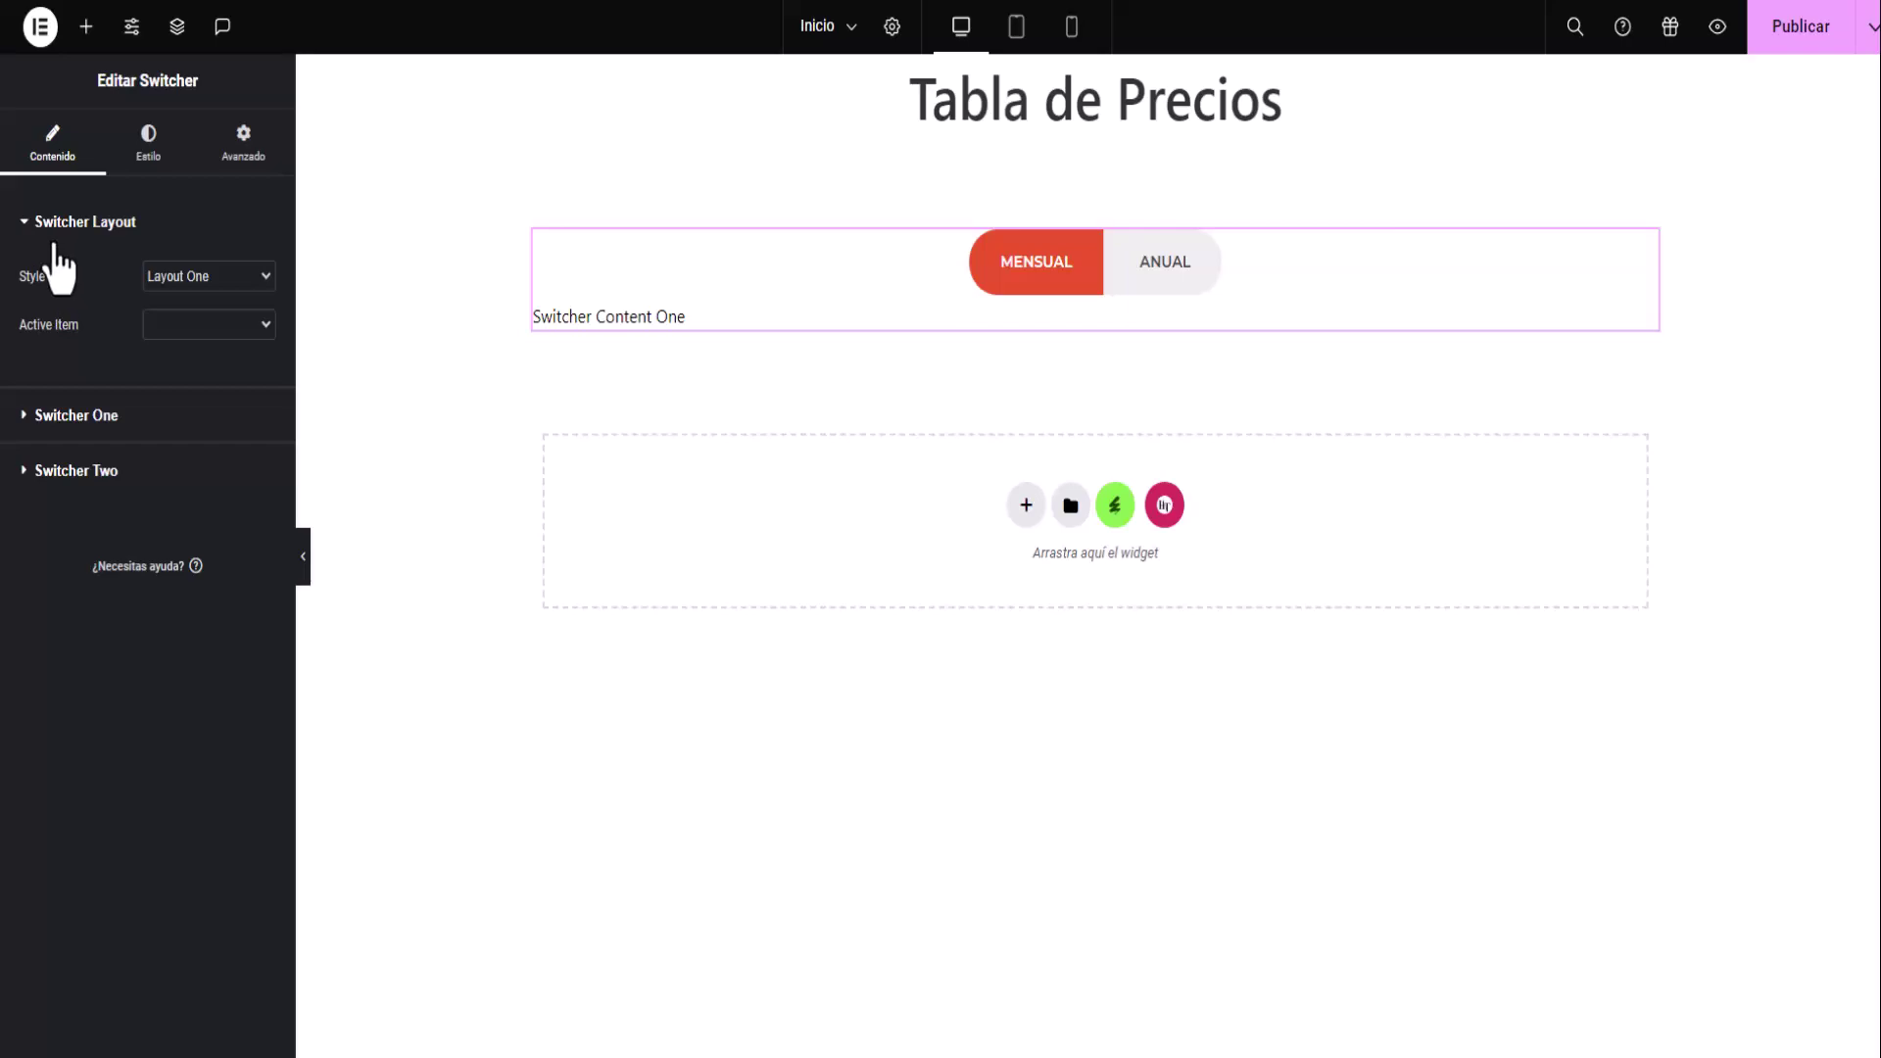
pyautogui.click(200, 275)
pyautogui.click(76, 294)
pyautogui.click(194, 324)
pyautogui.rightClick(74, 355)
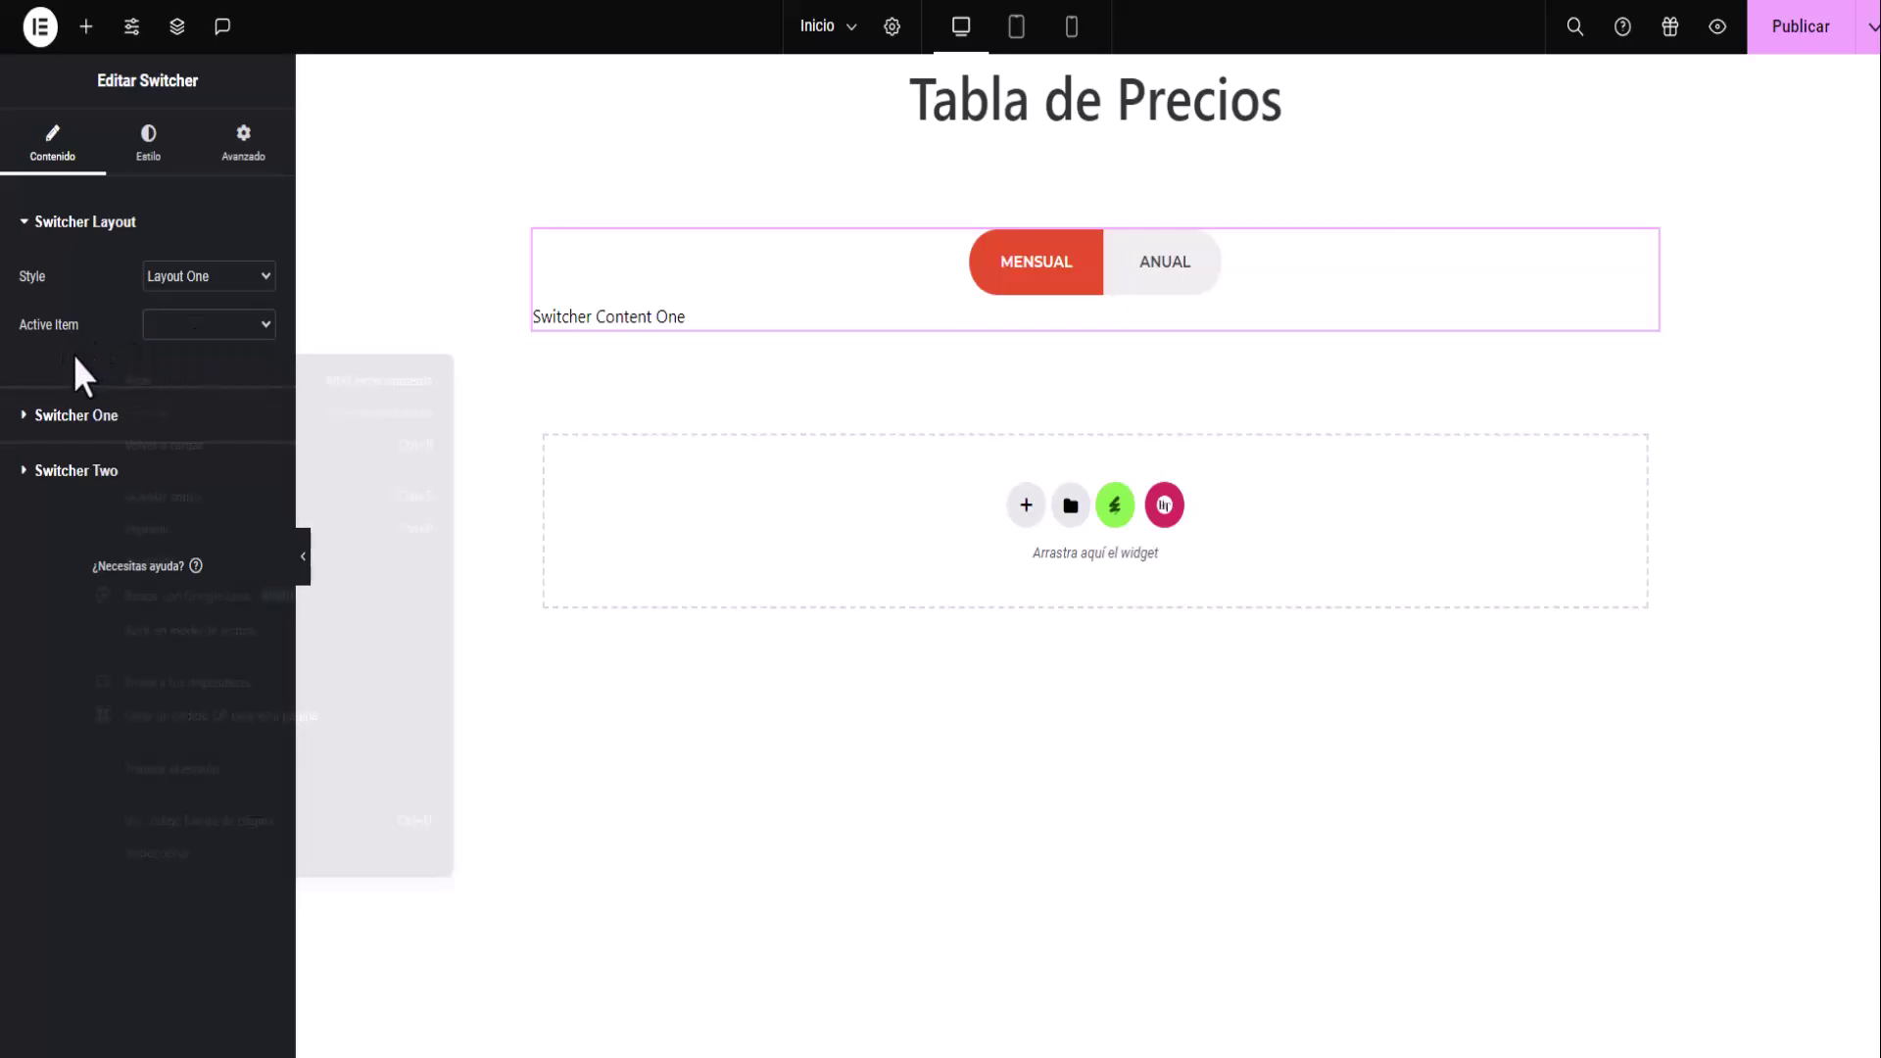
pyautogui.click(208, 778)
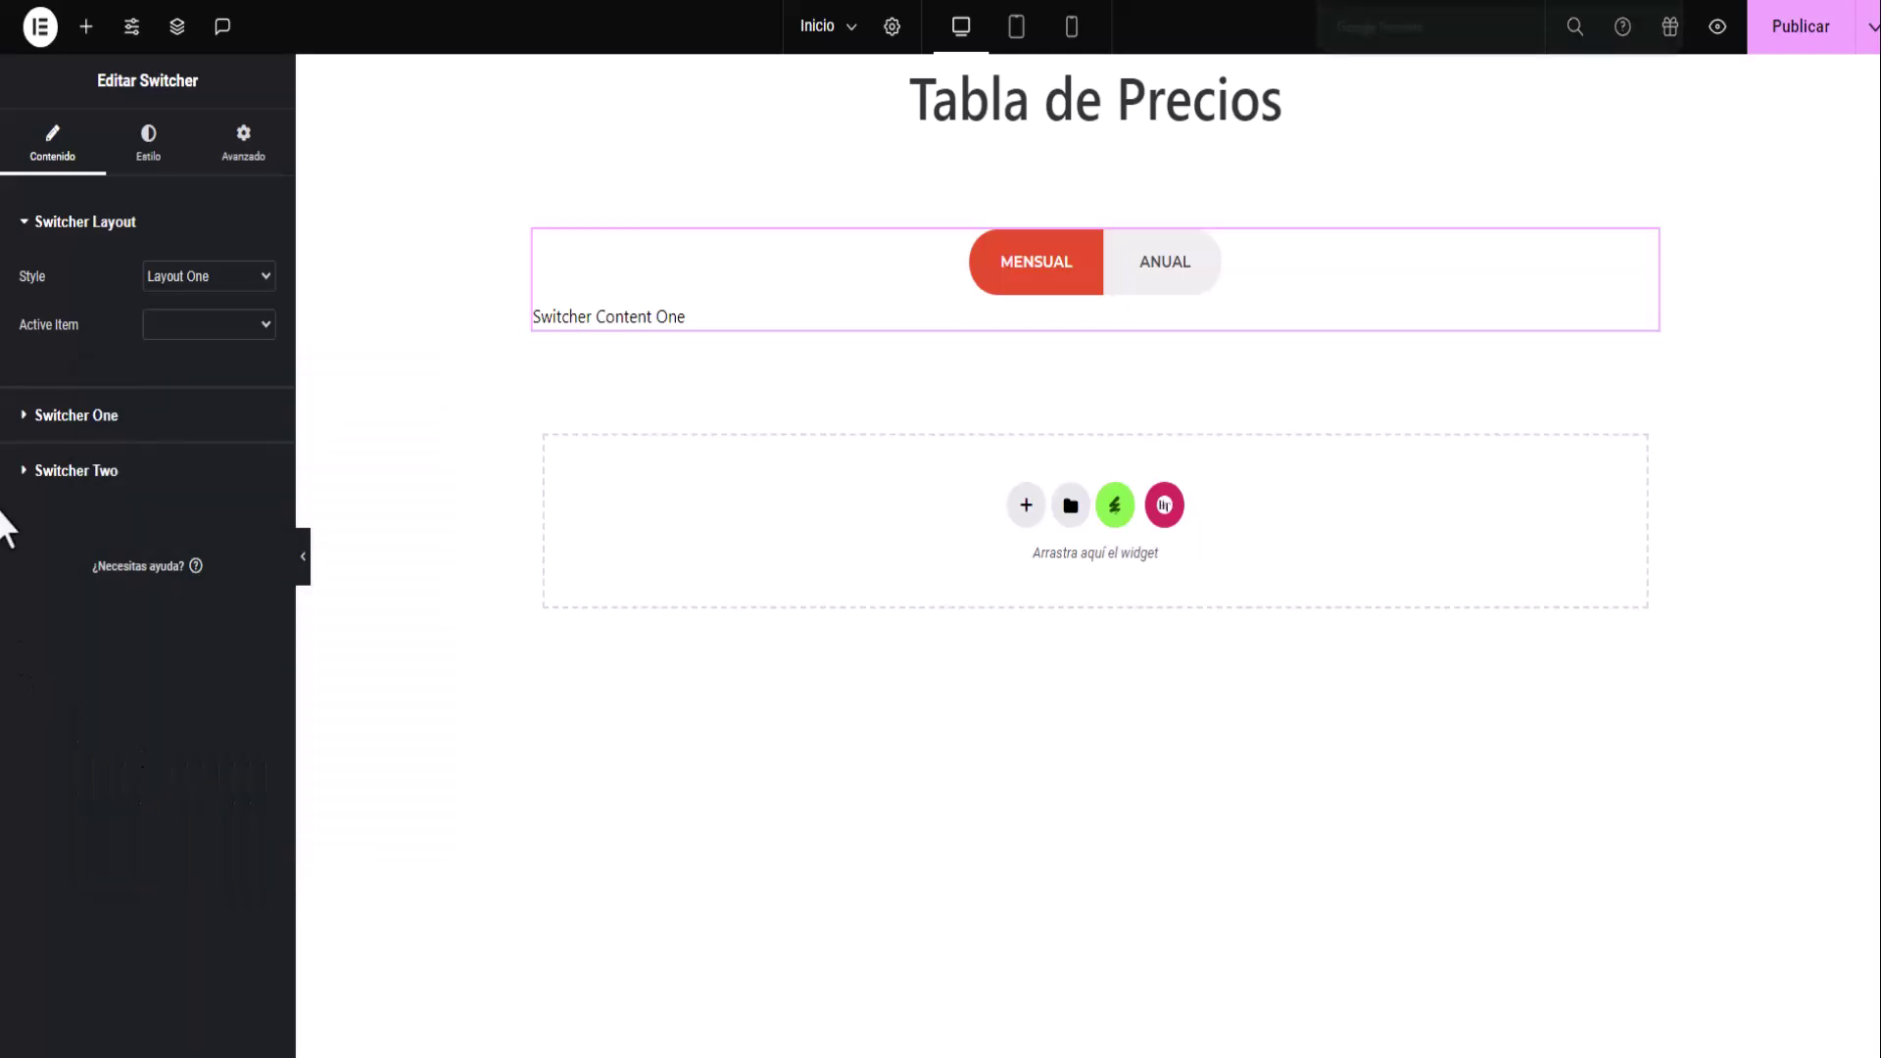
pyautogui.click(225, 332)
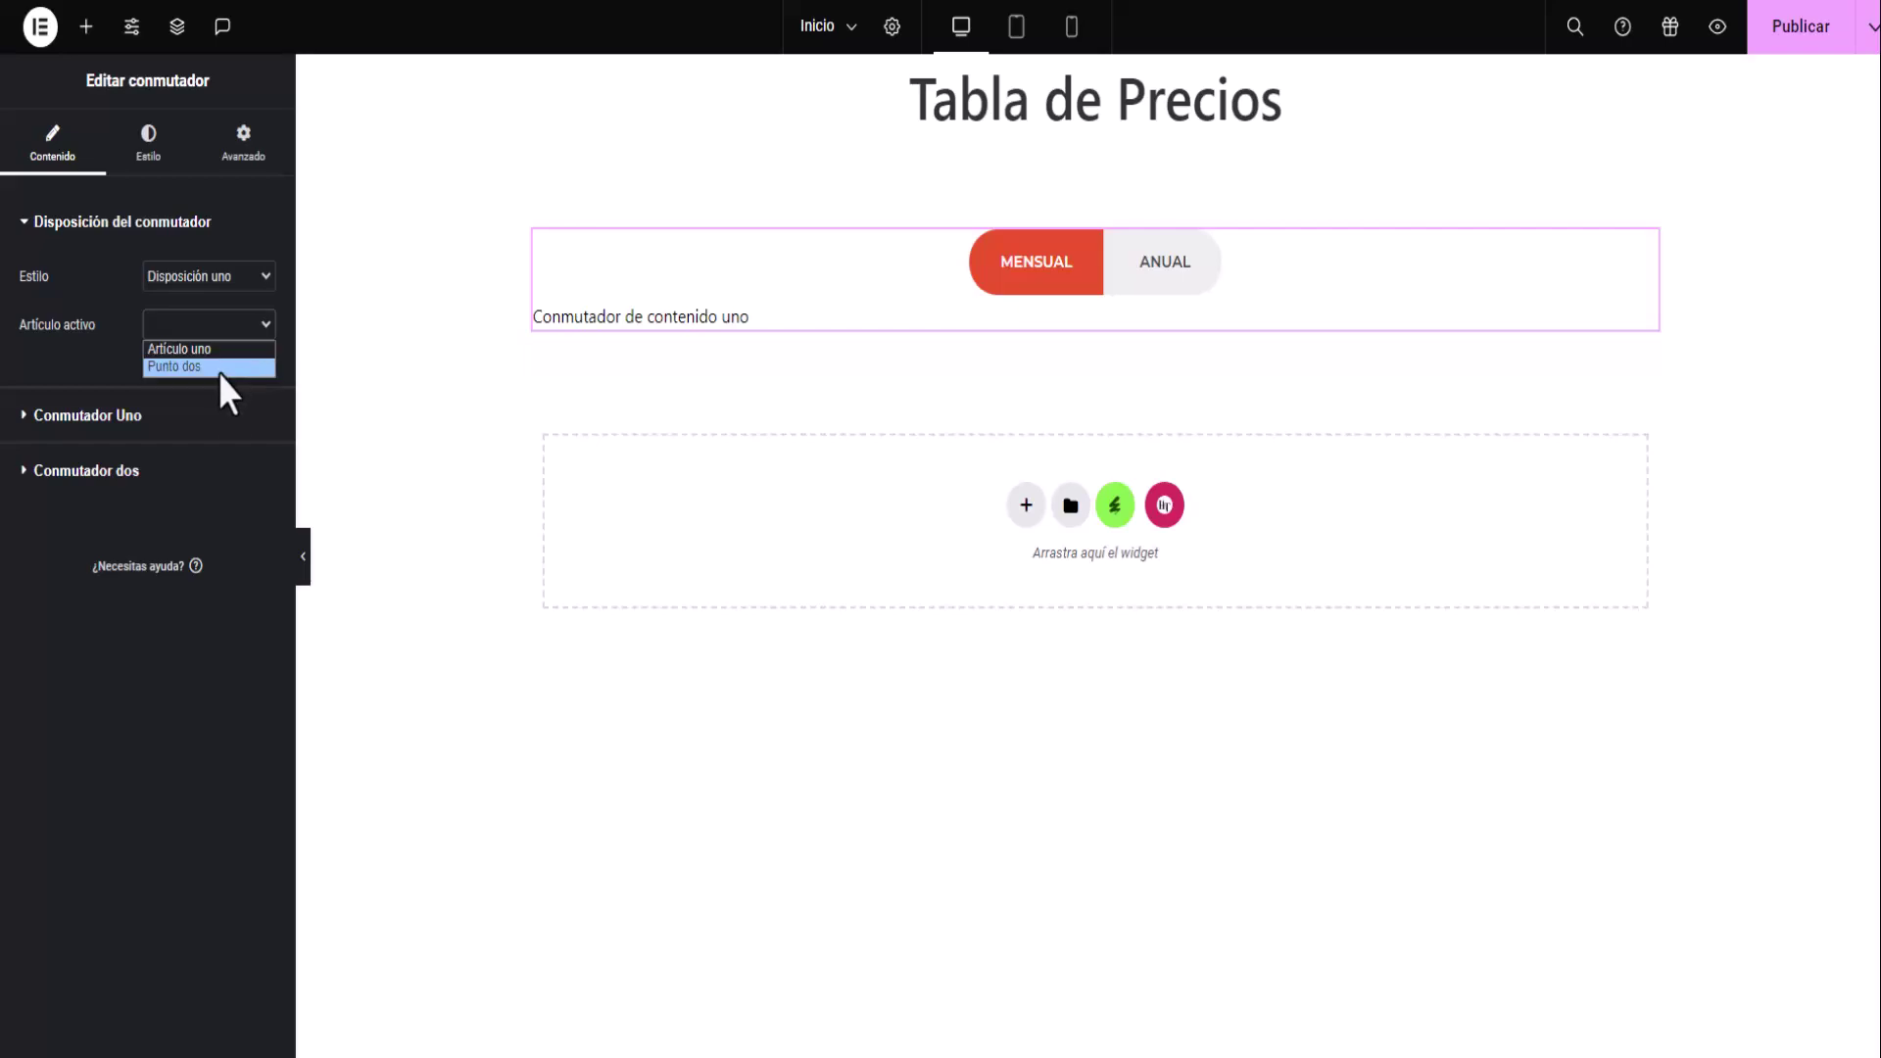
pyautogui.click(127, 308)
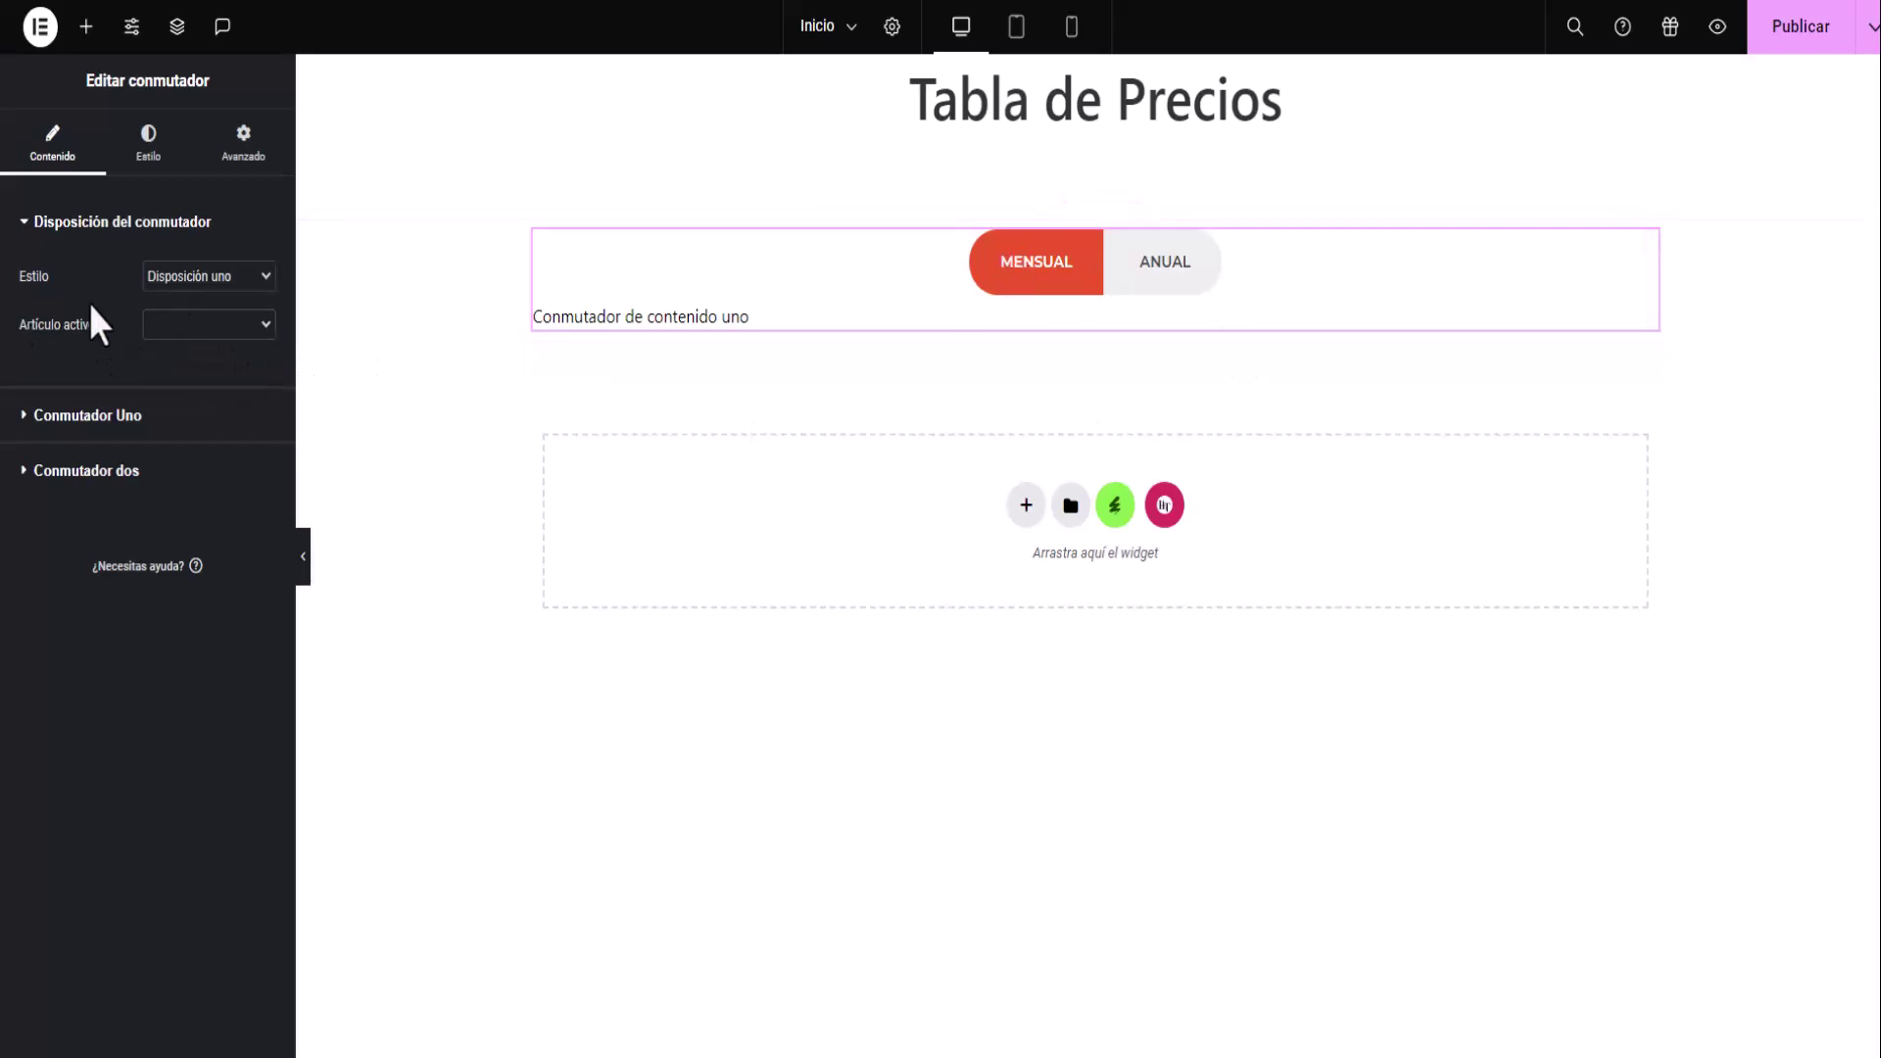
pyautogui.click(27, 228)
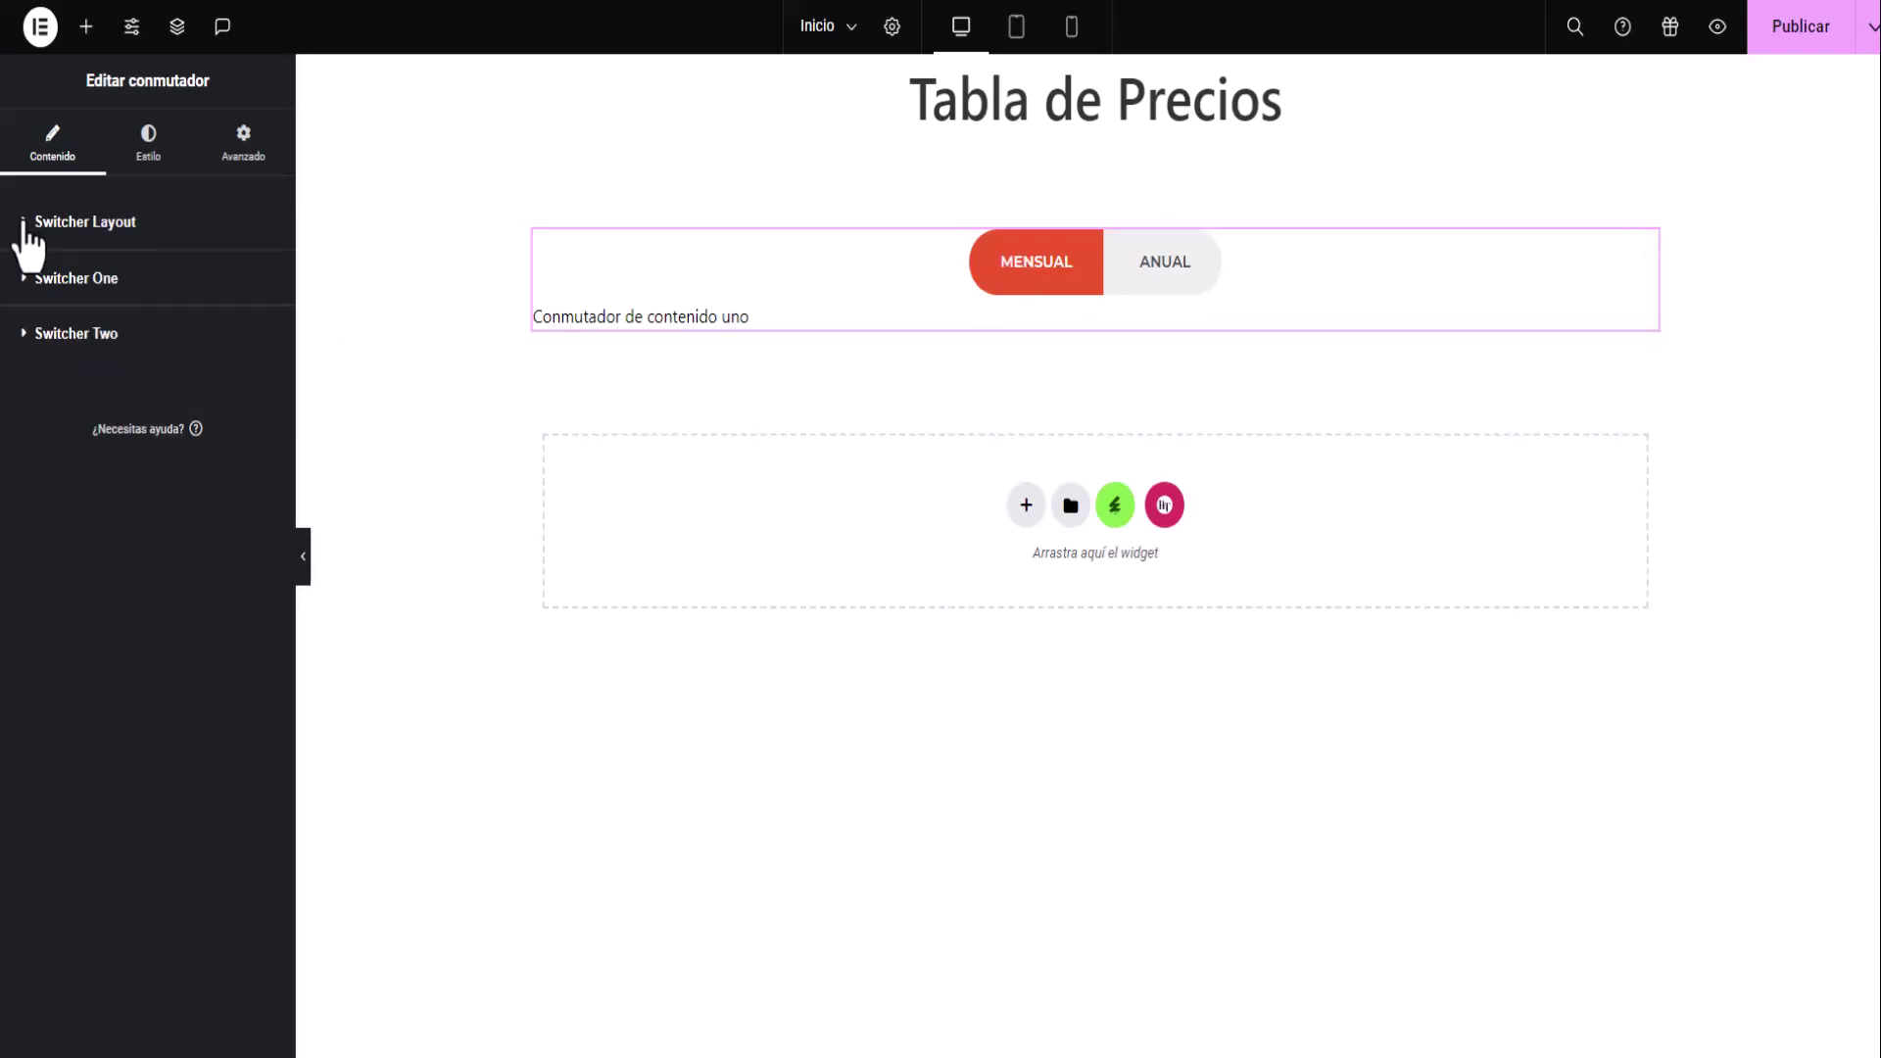
# Give the "Mensual" switch the circled right arrow icon from the icon library.
pyautogui.click(30, 281)
pyautogui.click(160, 470)
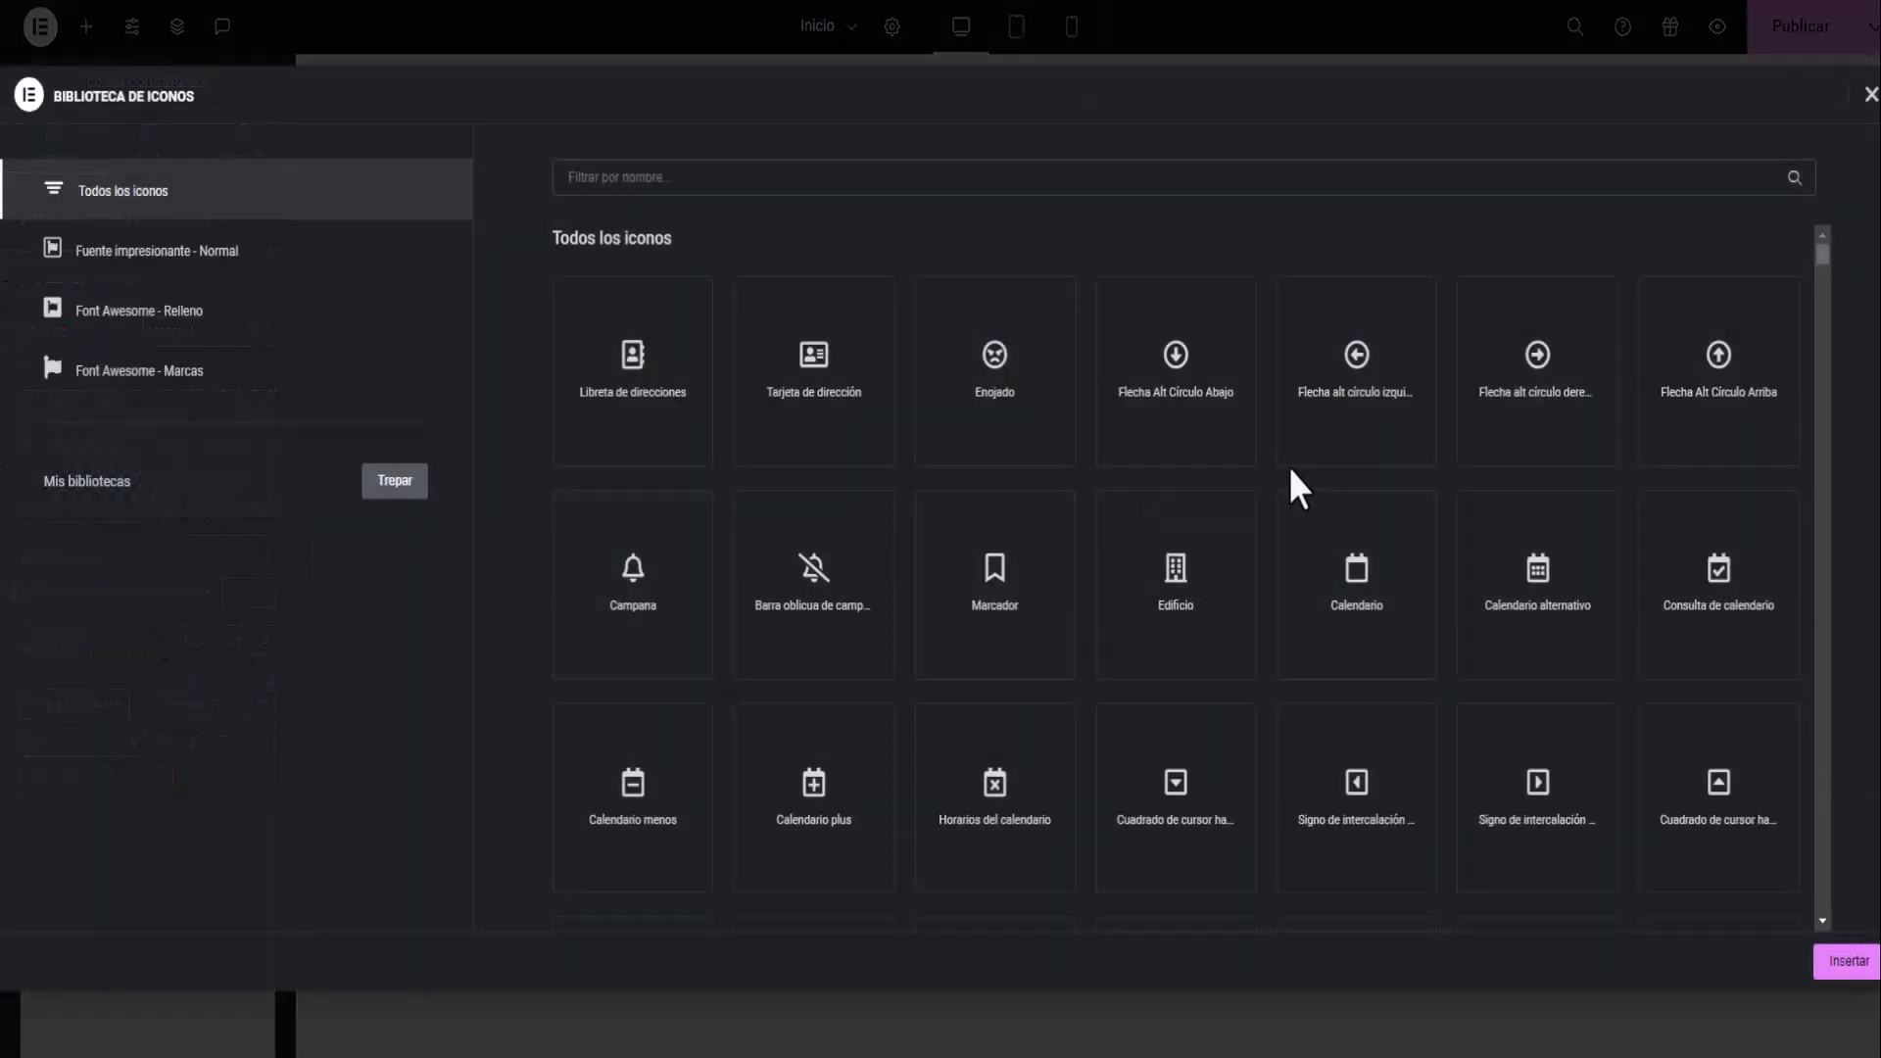
pyautogui.click(1525, 417)
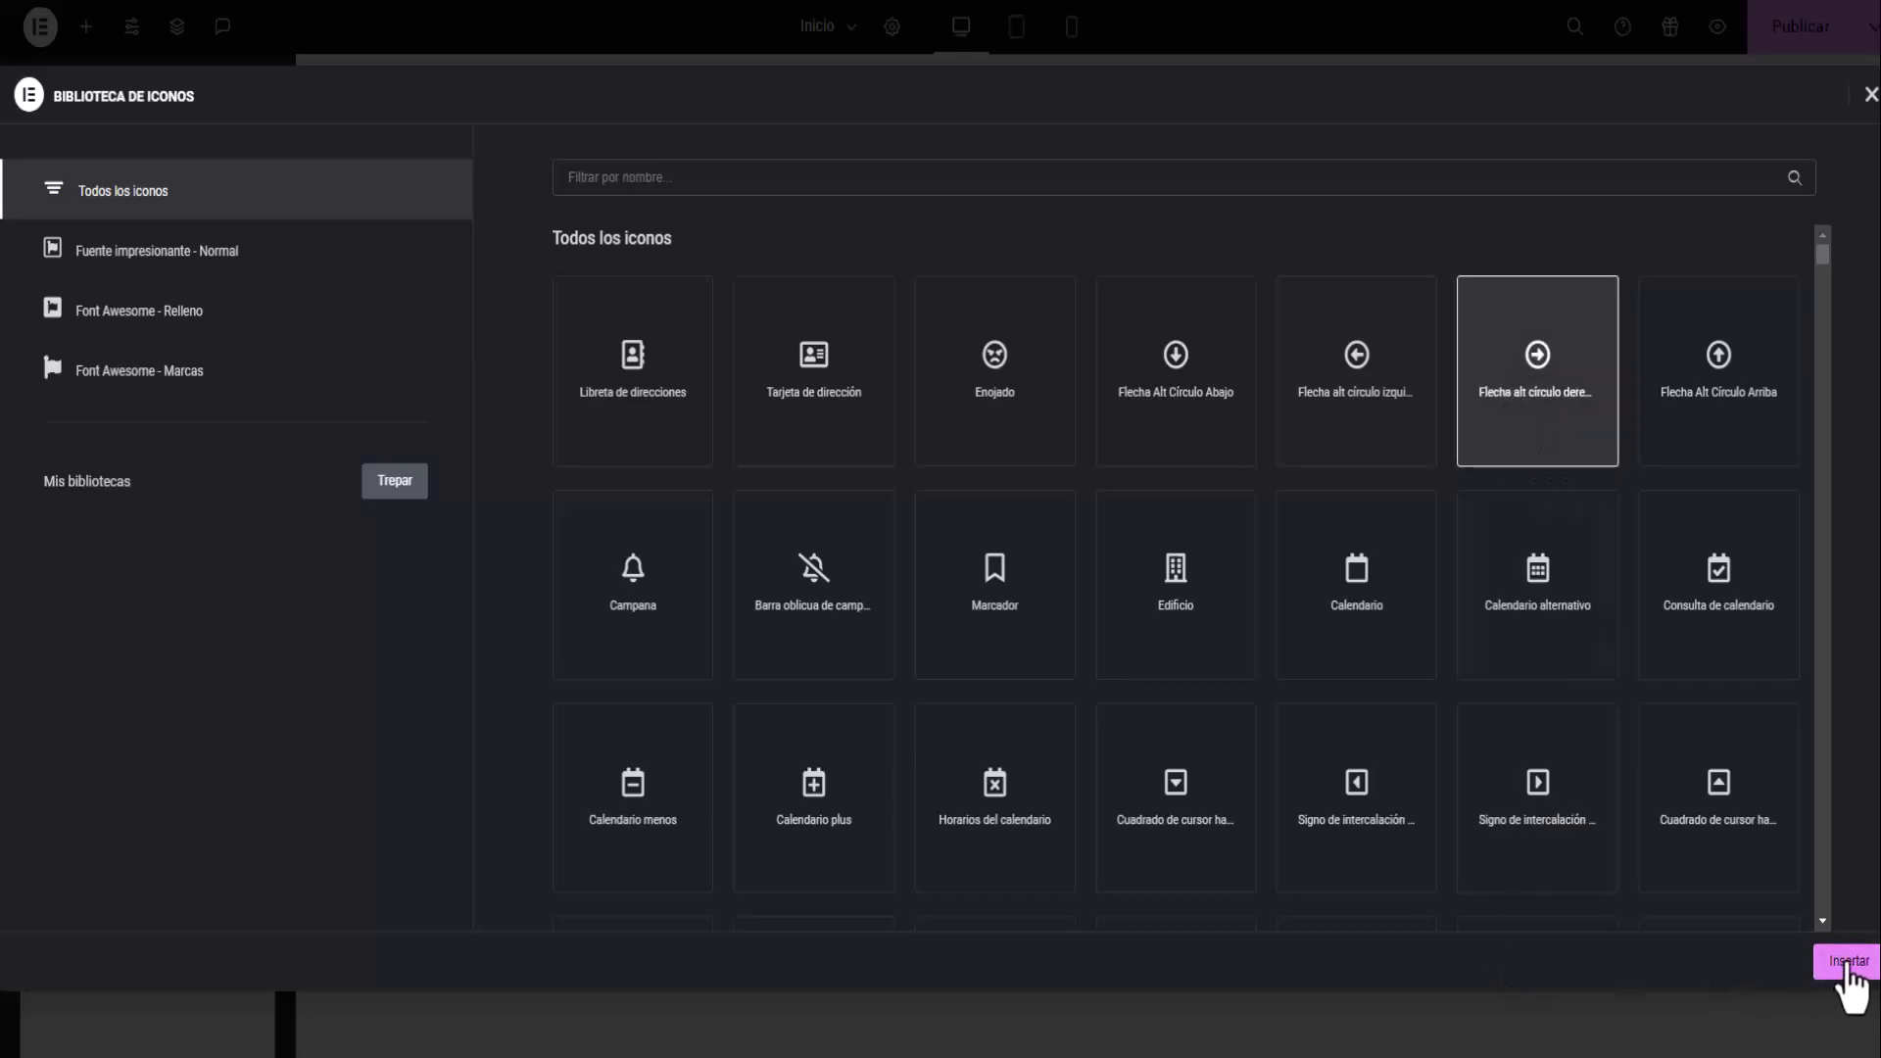
pyautogui.click(1846, 963)
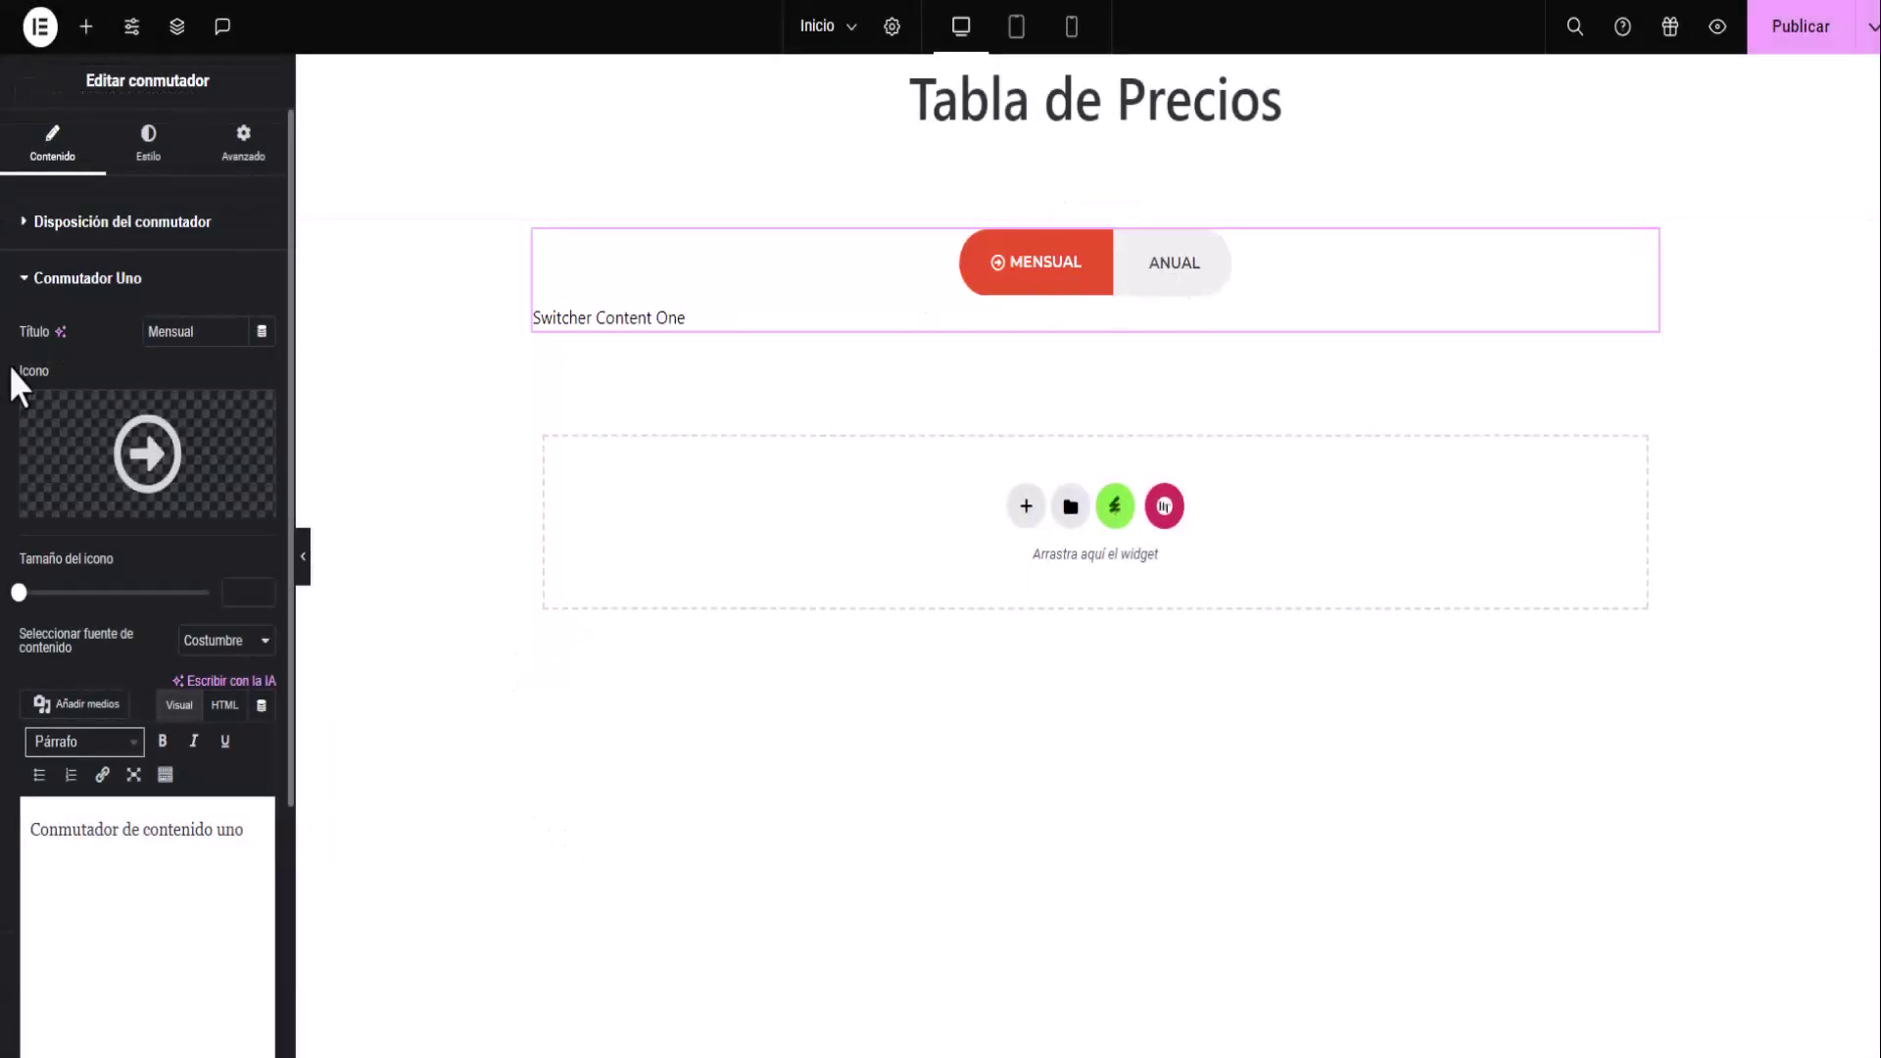
pyautogui.click(21, 283)
# Give the "Anual" switch the same circled right arrow icon.
pyautogui.click(23, 333)
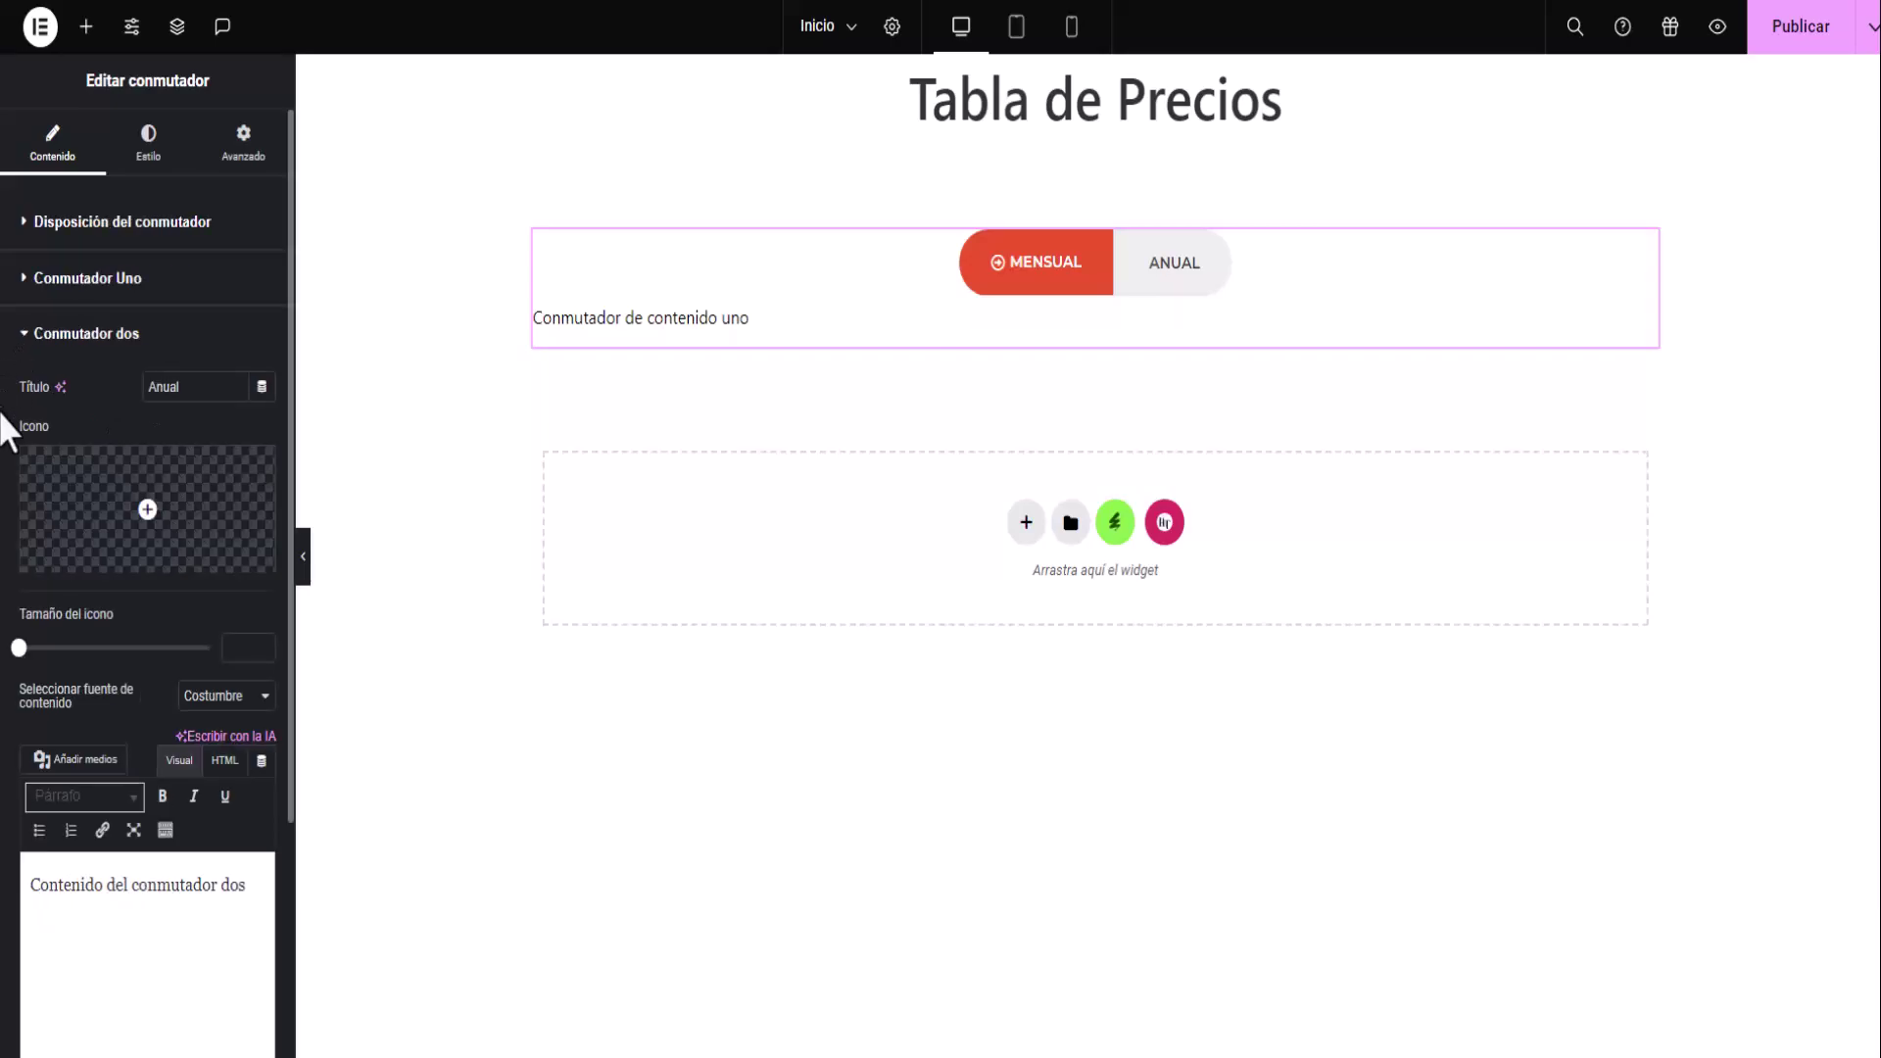
pyautogui.click(149, 517)
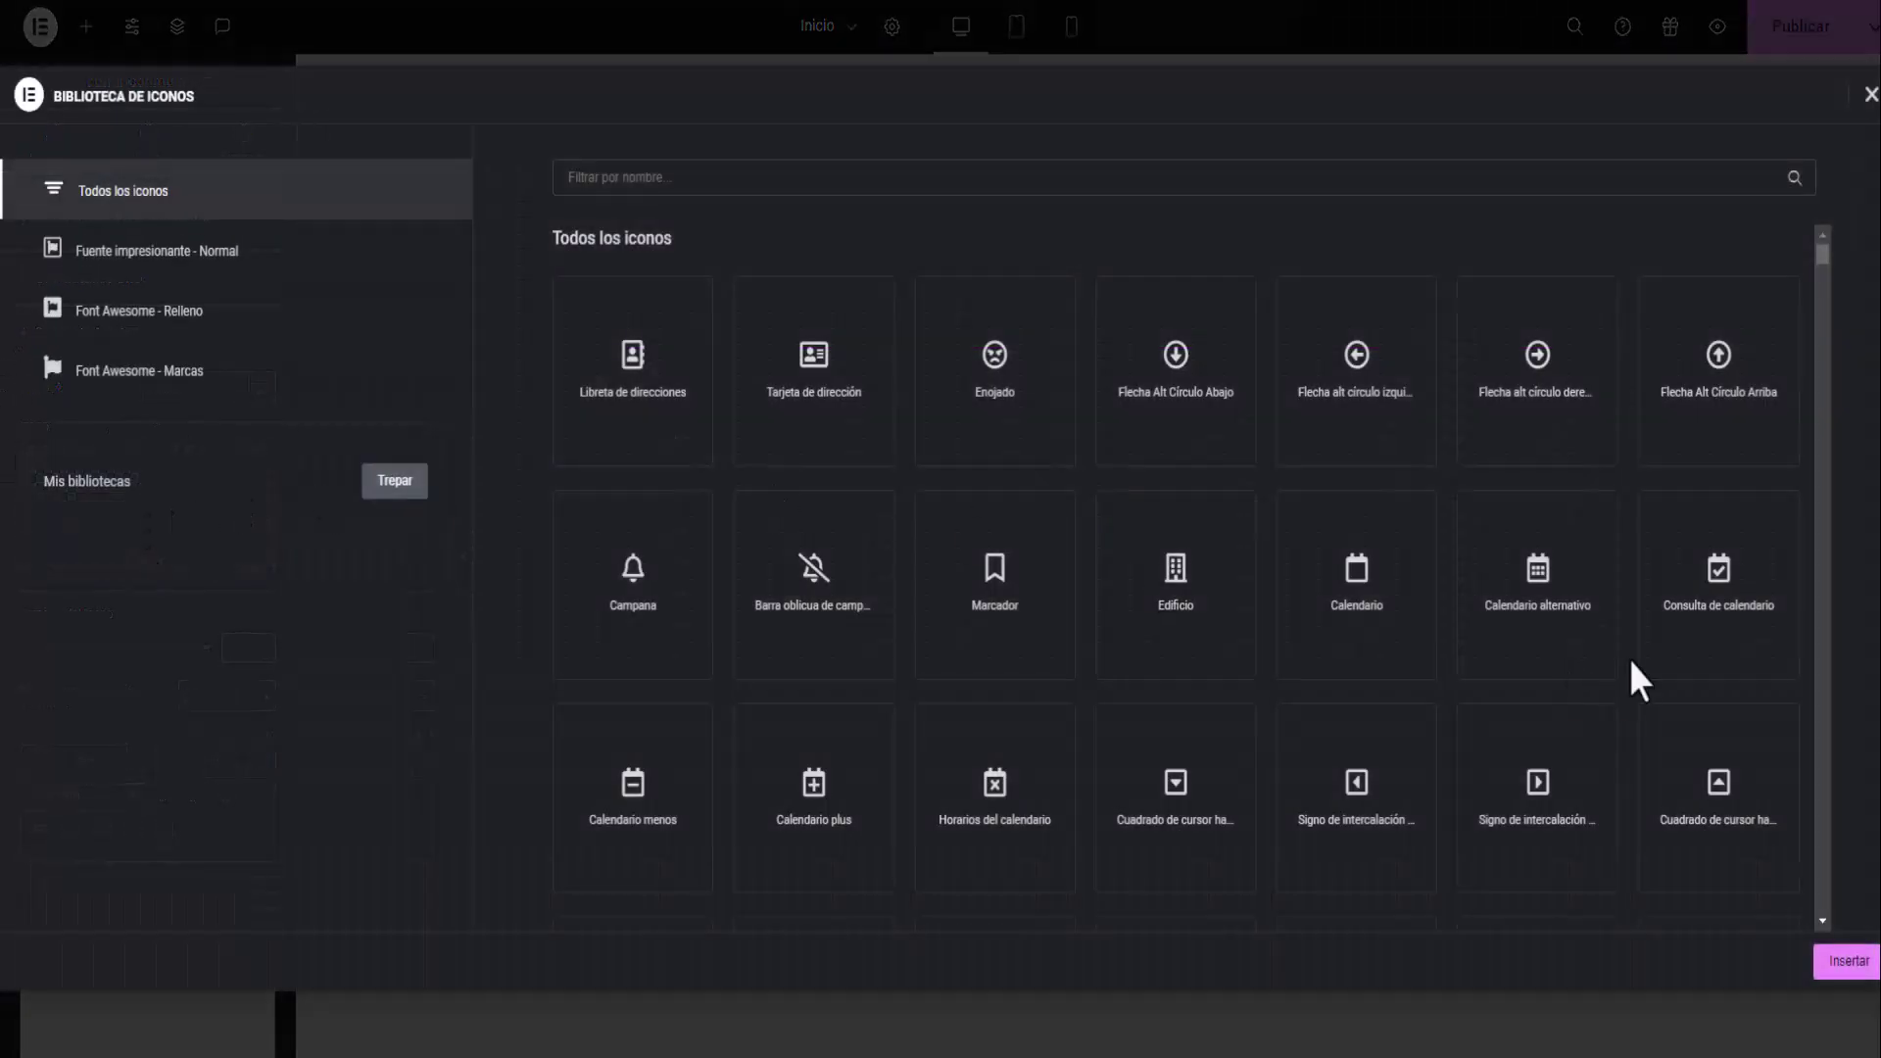
pyautogui.click(1565, 412)
pyautogui.click(1846, 961)
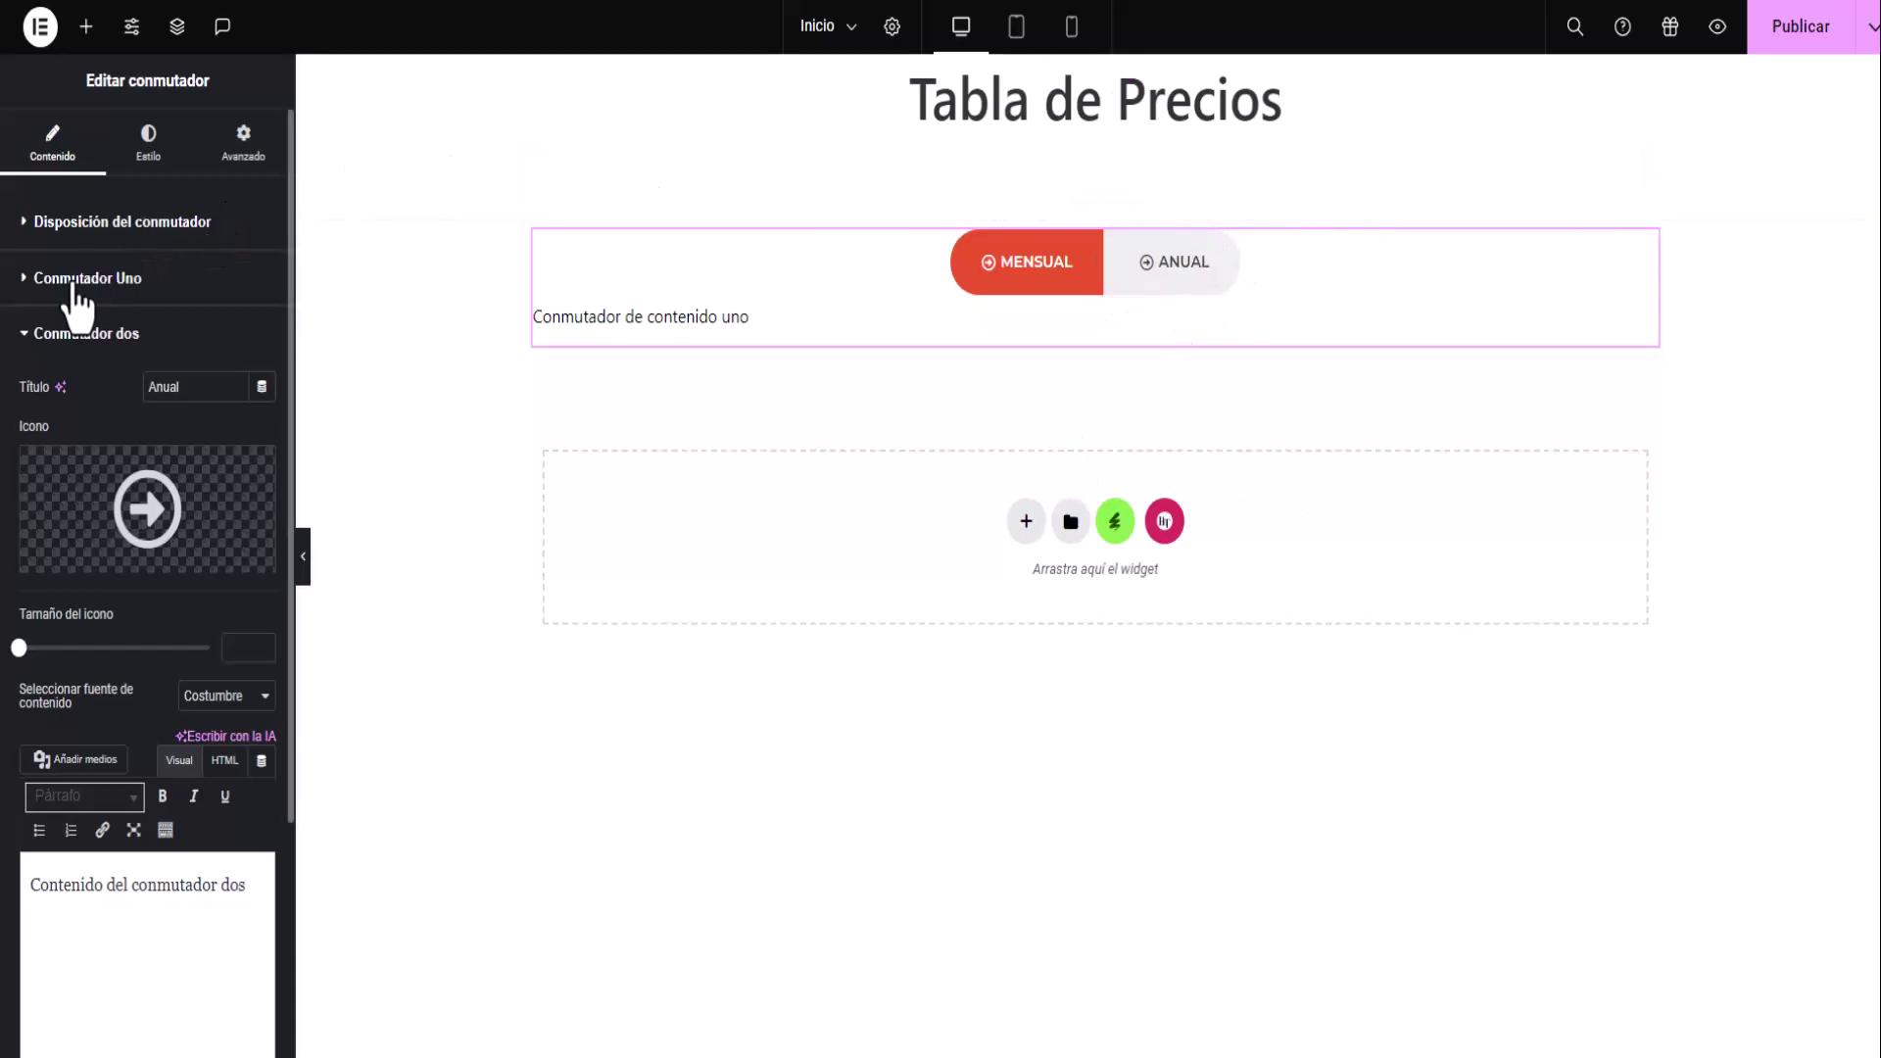
pyautogui.click(20, 338)
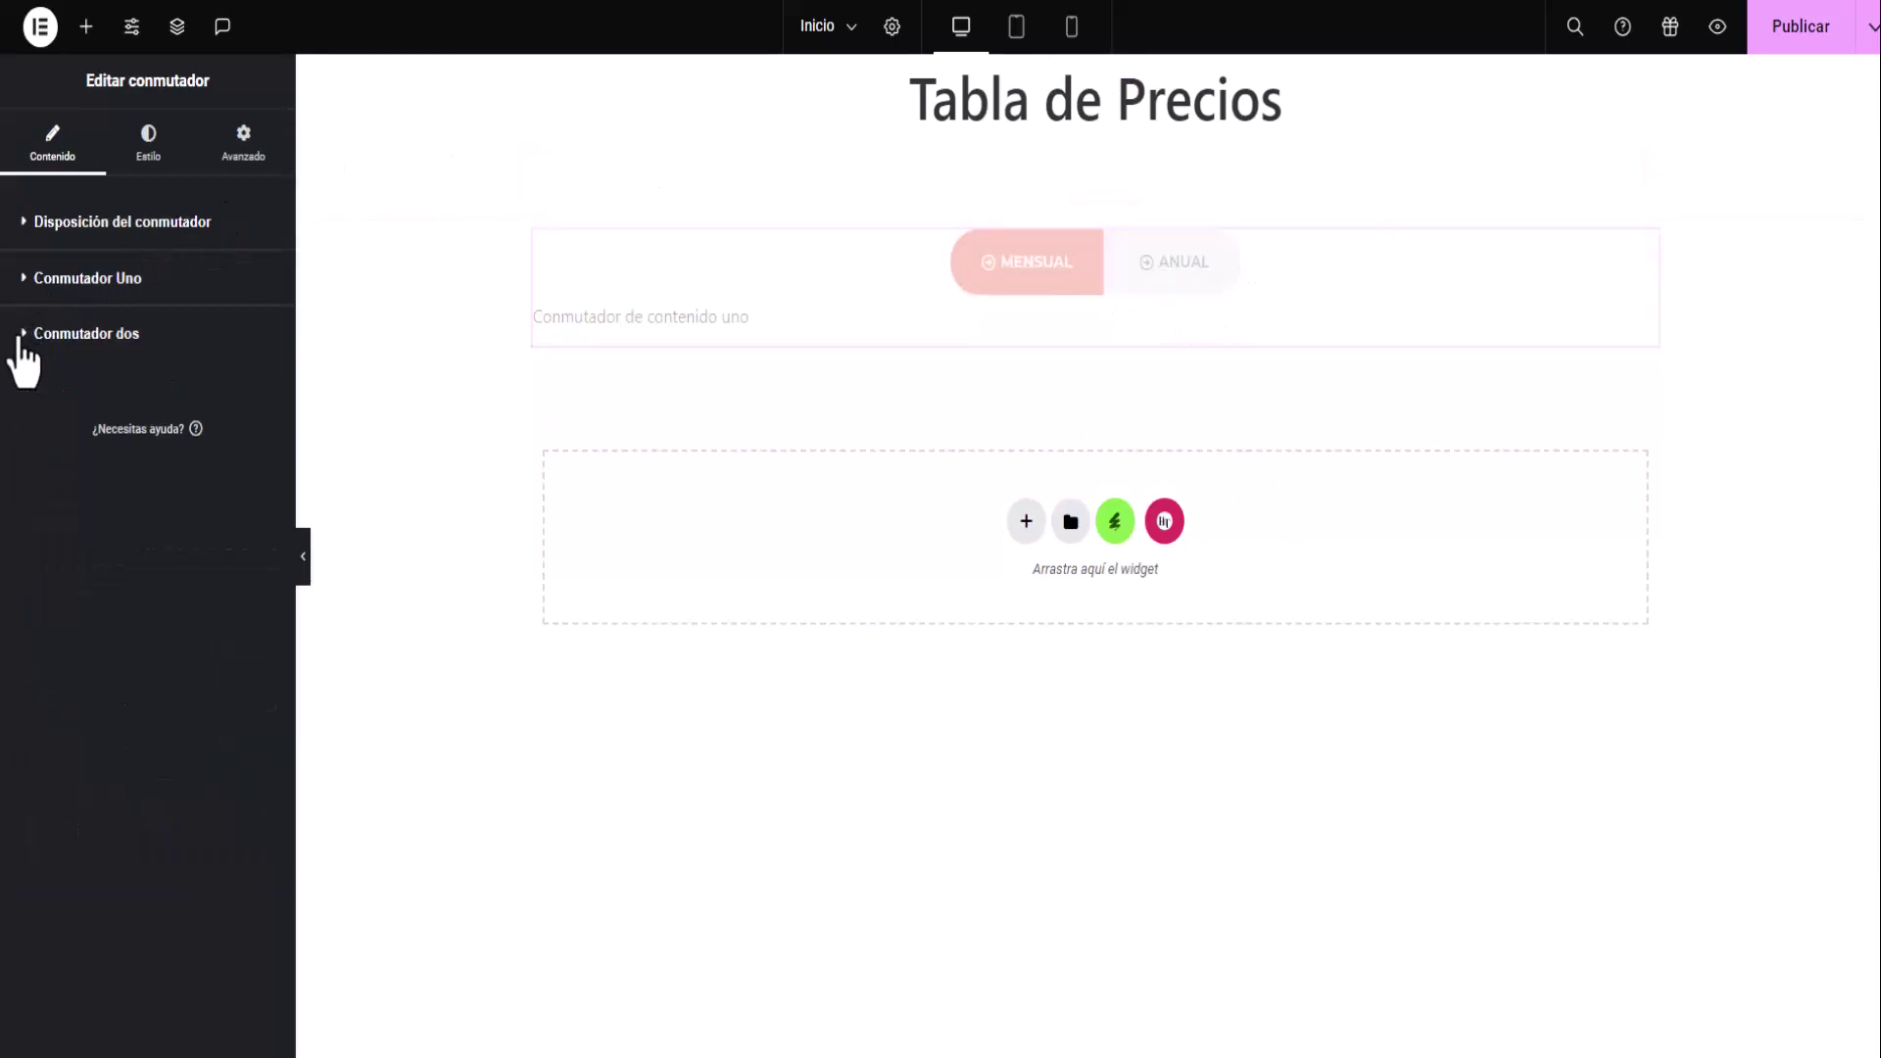
# Set the "Mensual" switch's content source to an Elementor template and choose the "Mensual" section.
pyautogui.click(64, 282)
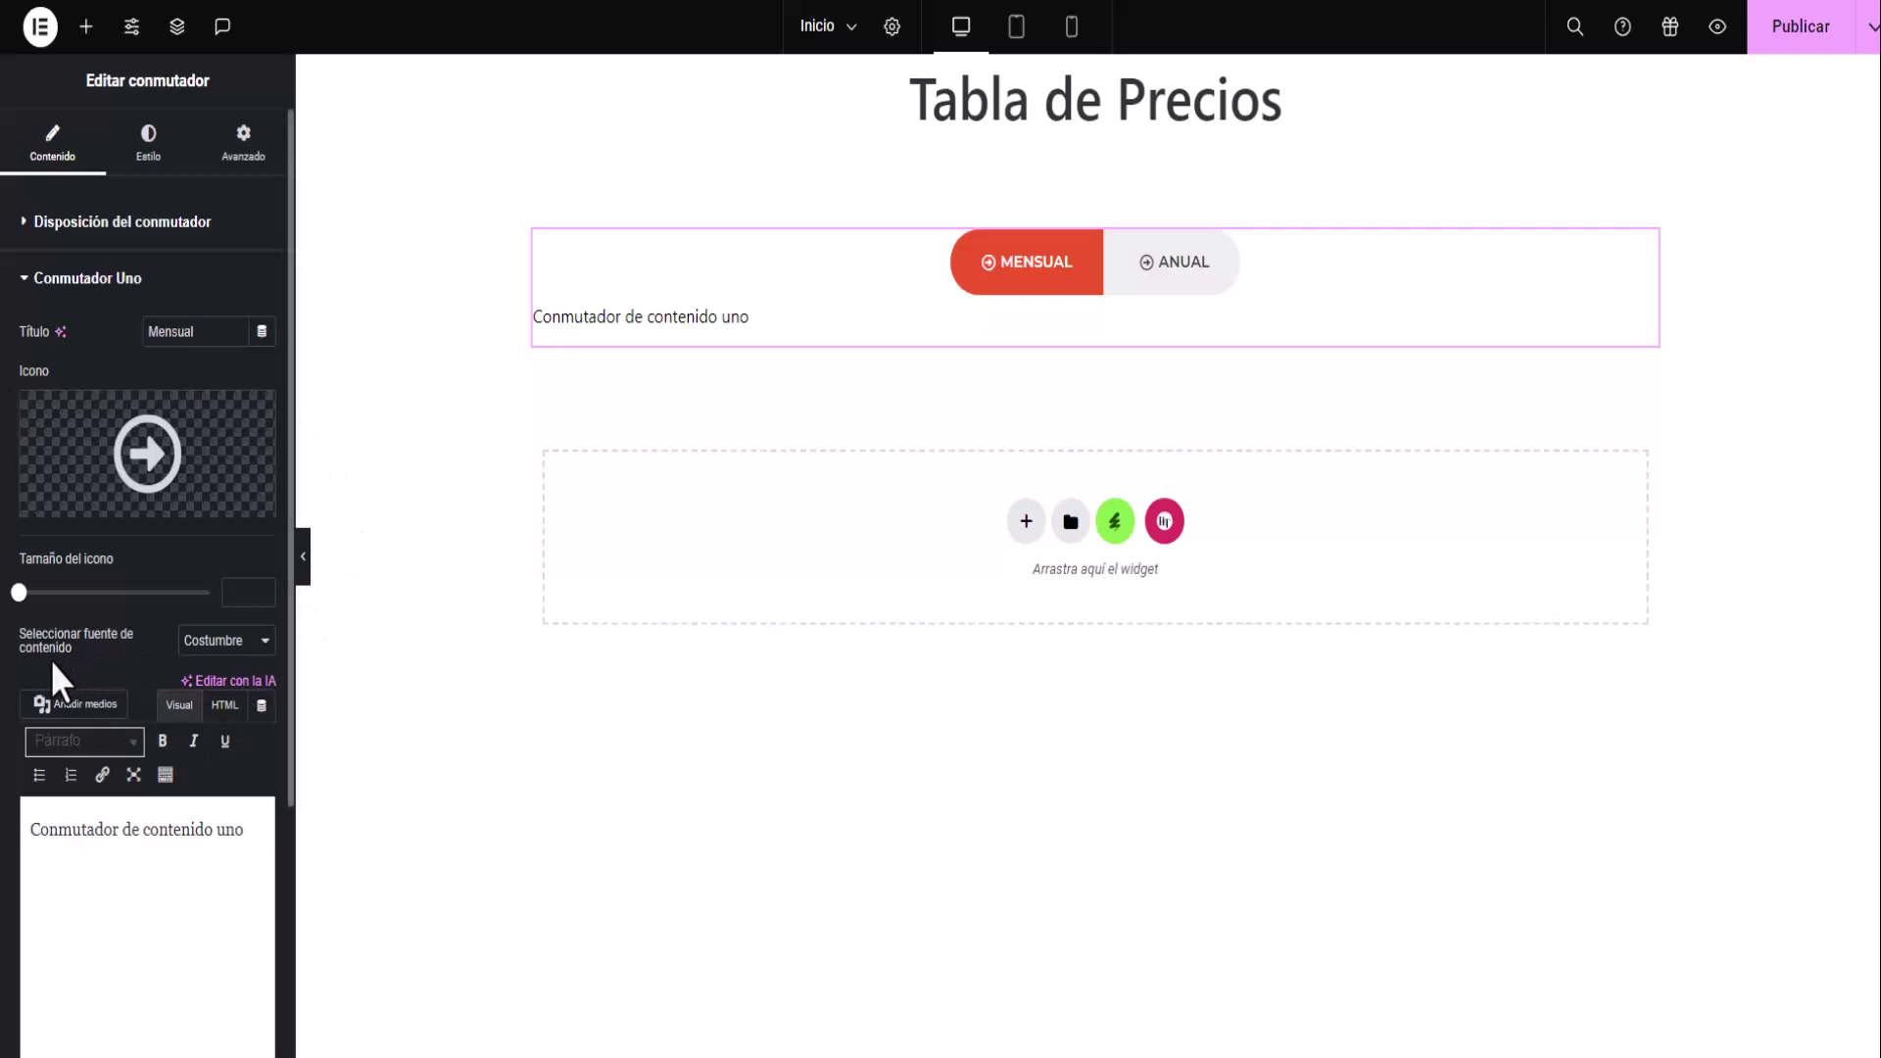
pyautogui.click(213, 647)
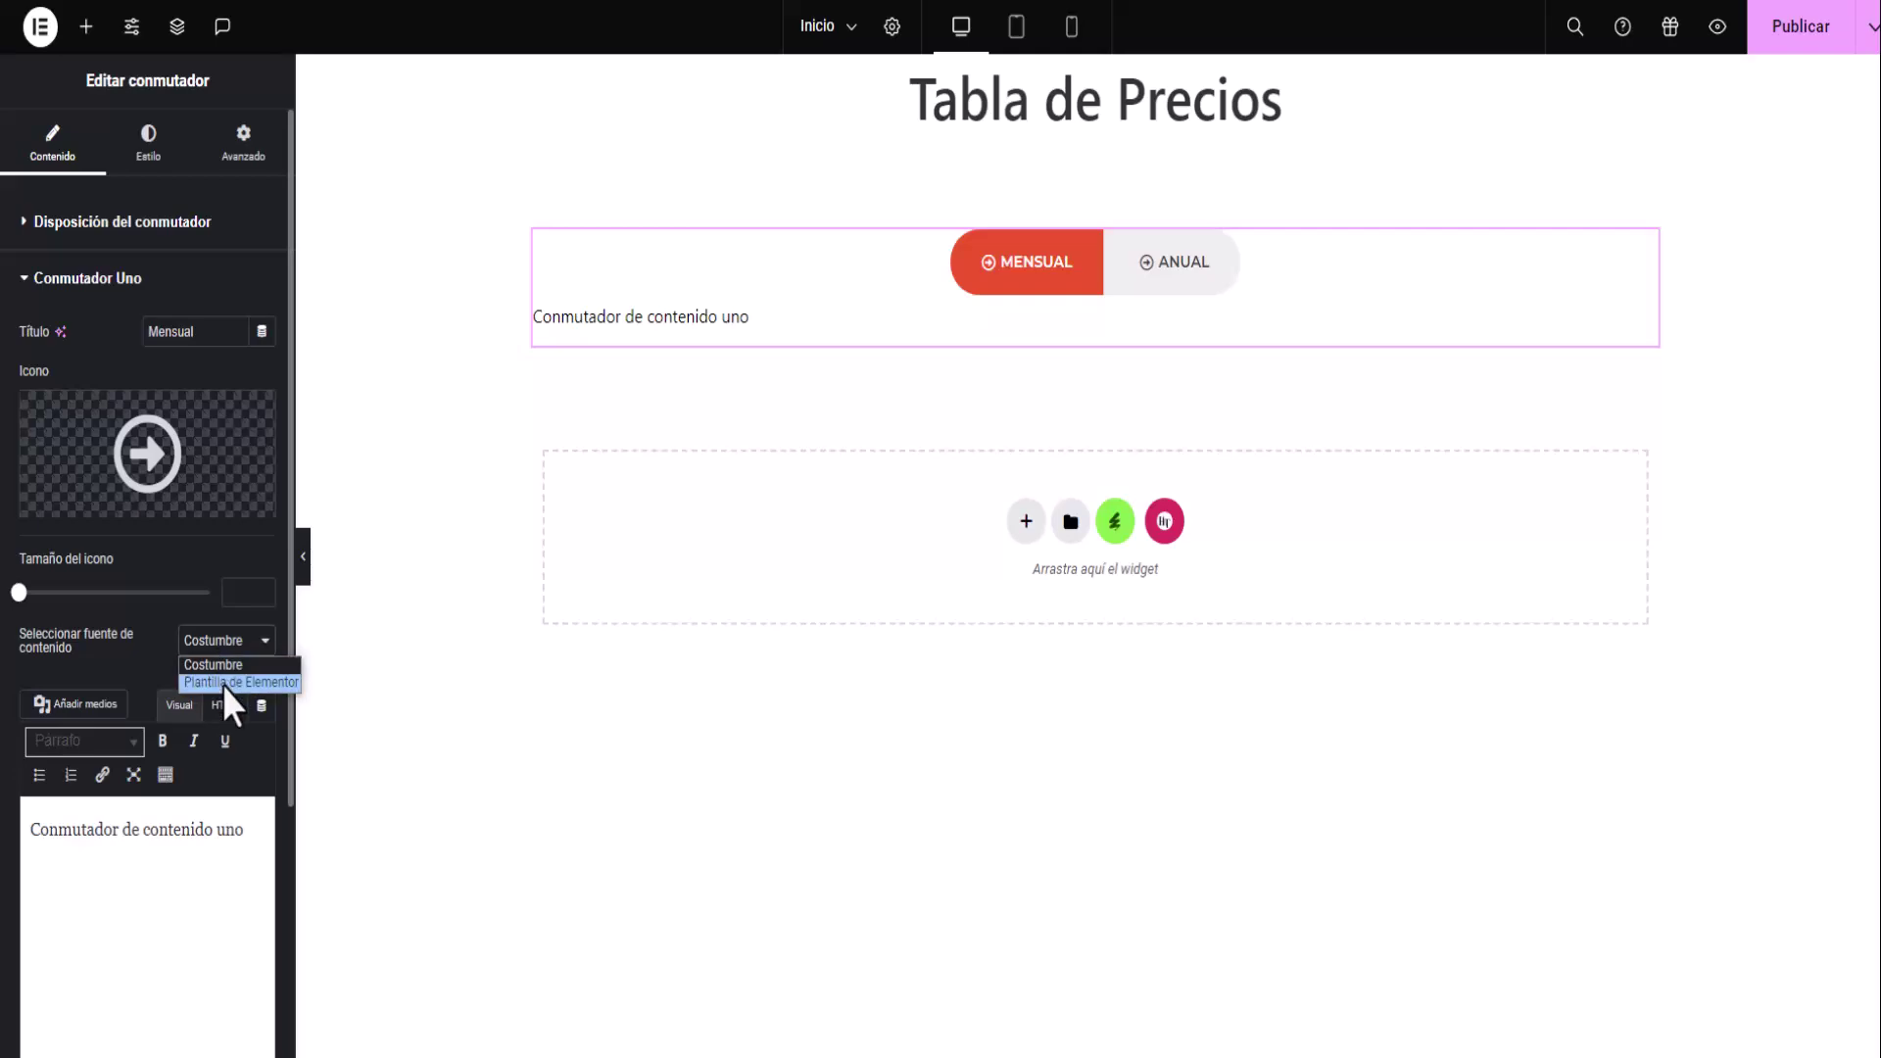
pyautogui.click(219, 682)
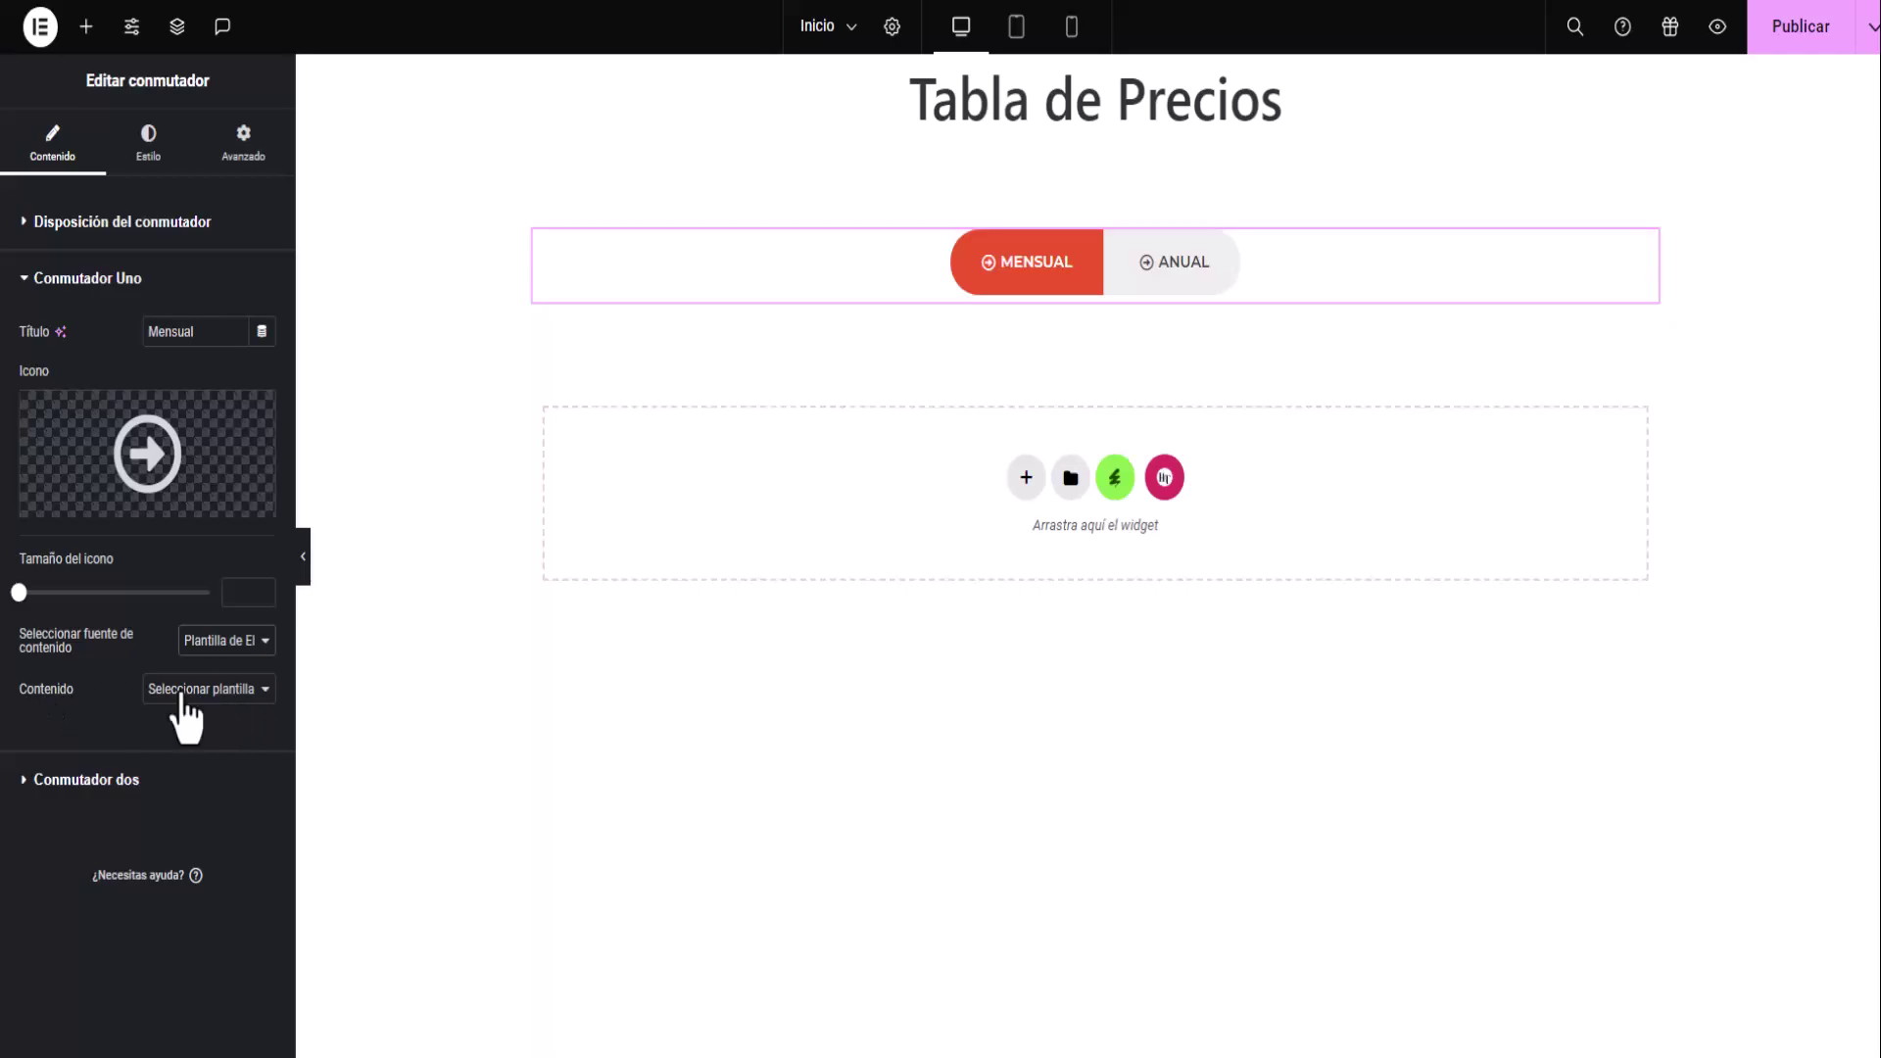
pyautogui.click(232, 692)
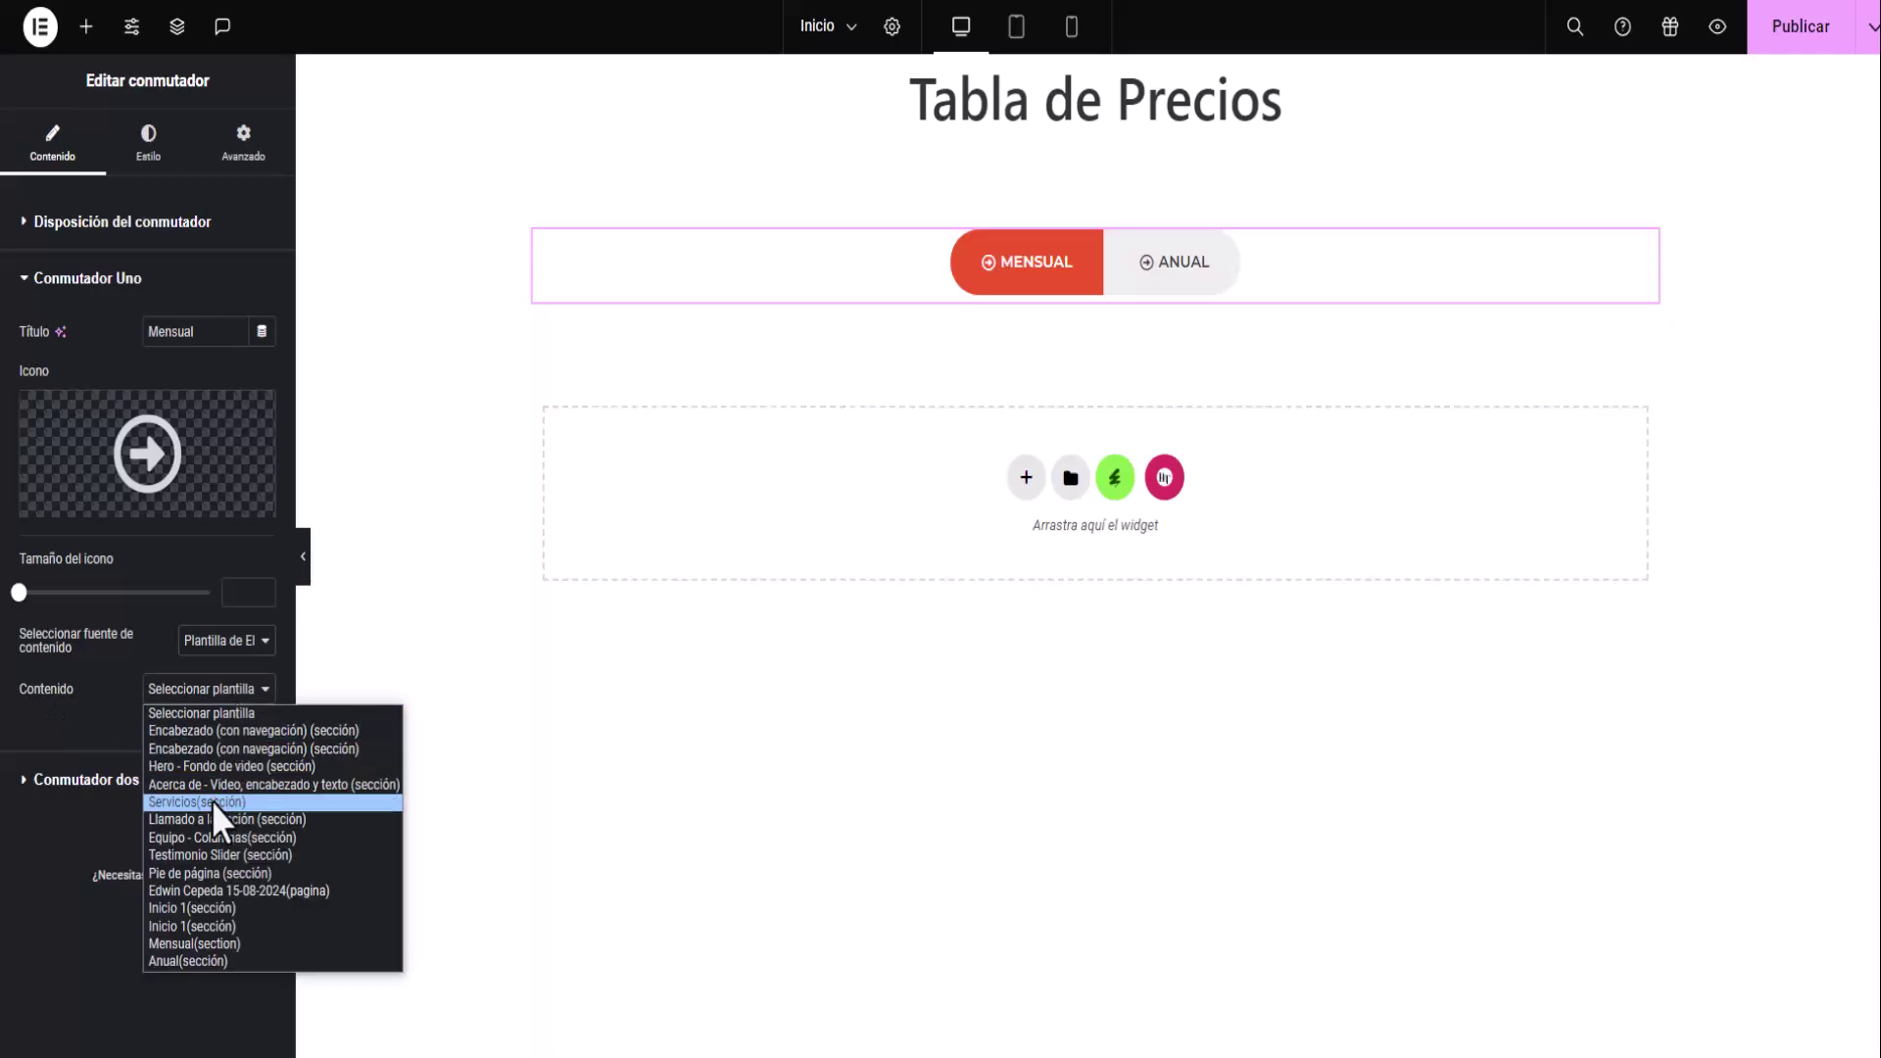
pyautogui.click(210, 946)
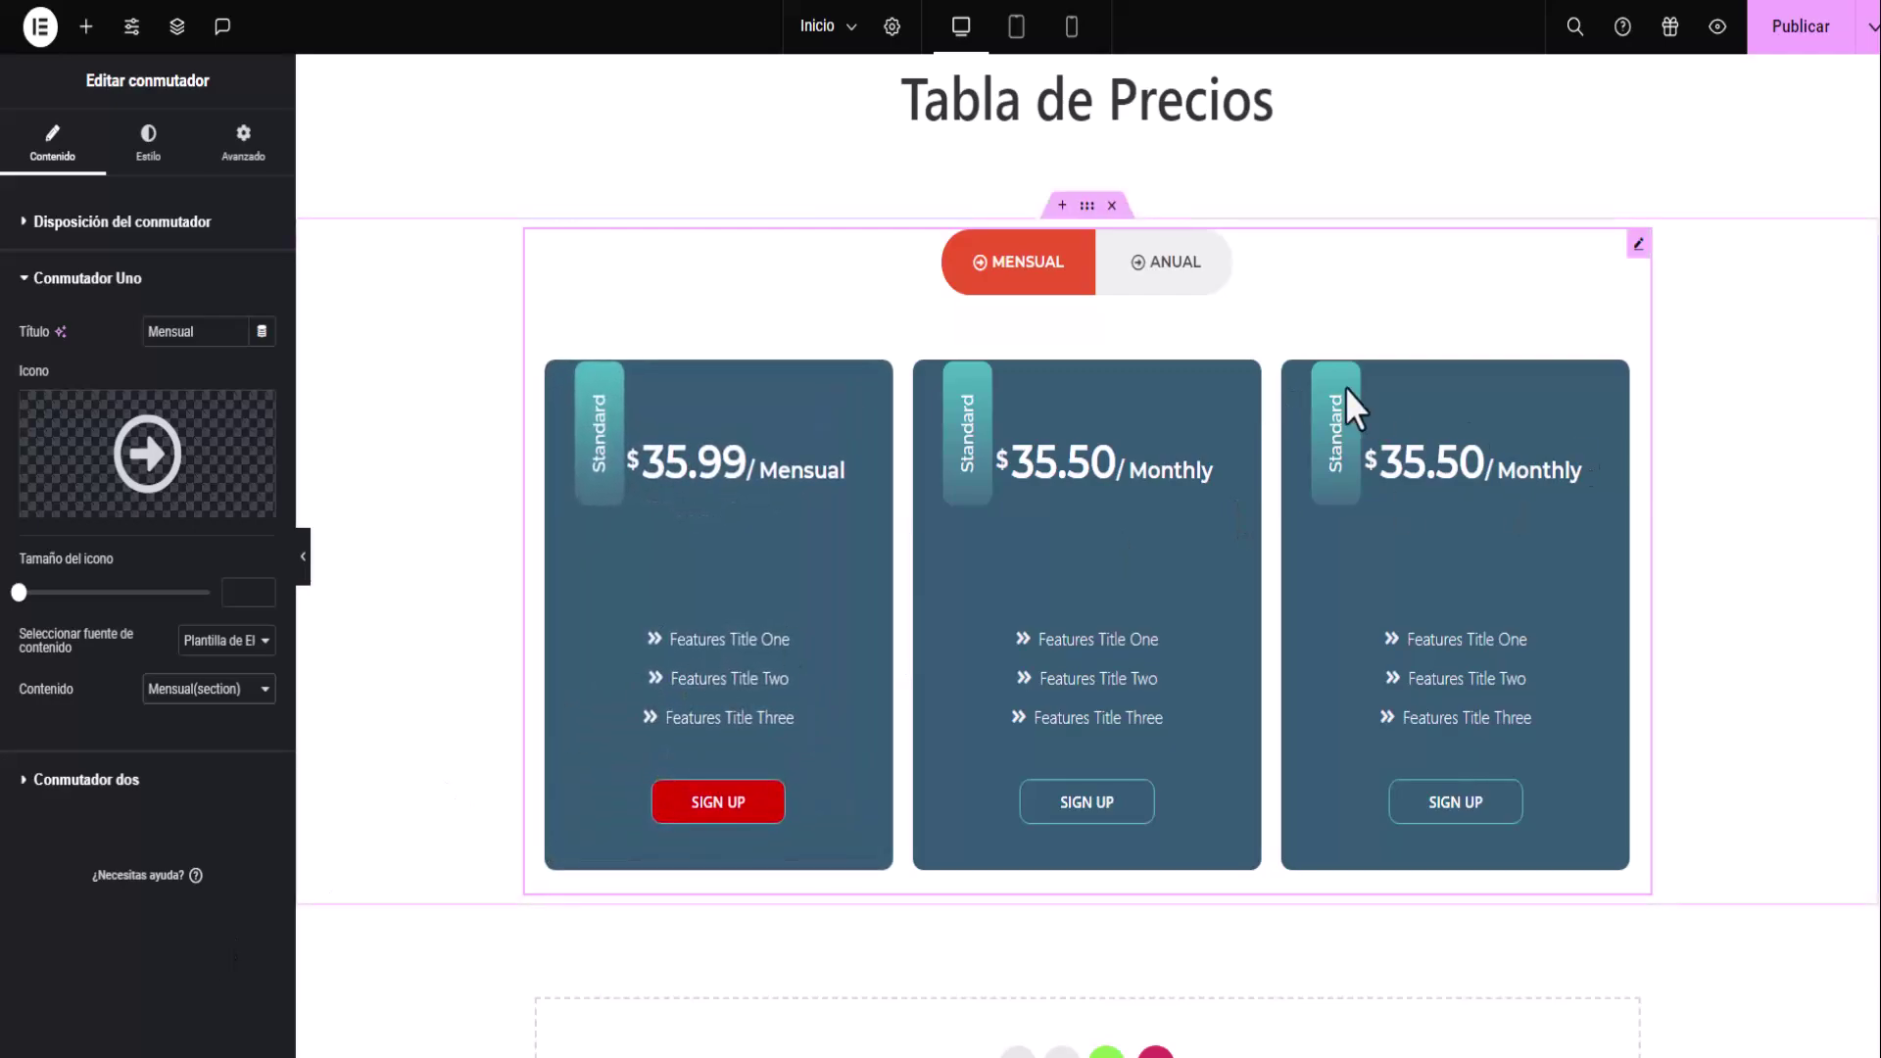
pyautogui.click(65, 286)
# Set the "Anual" switch's content source to an Elementor template and choose the "Anual" section.
pyautogui.click(75, 337)
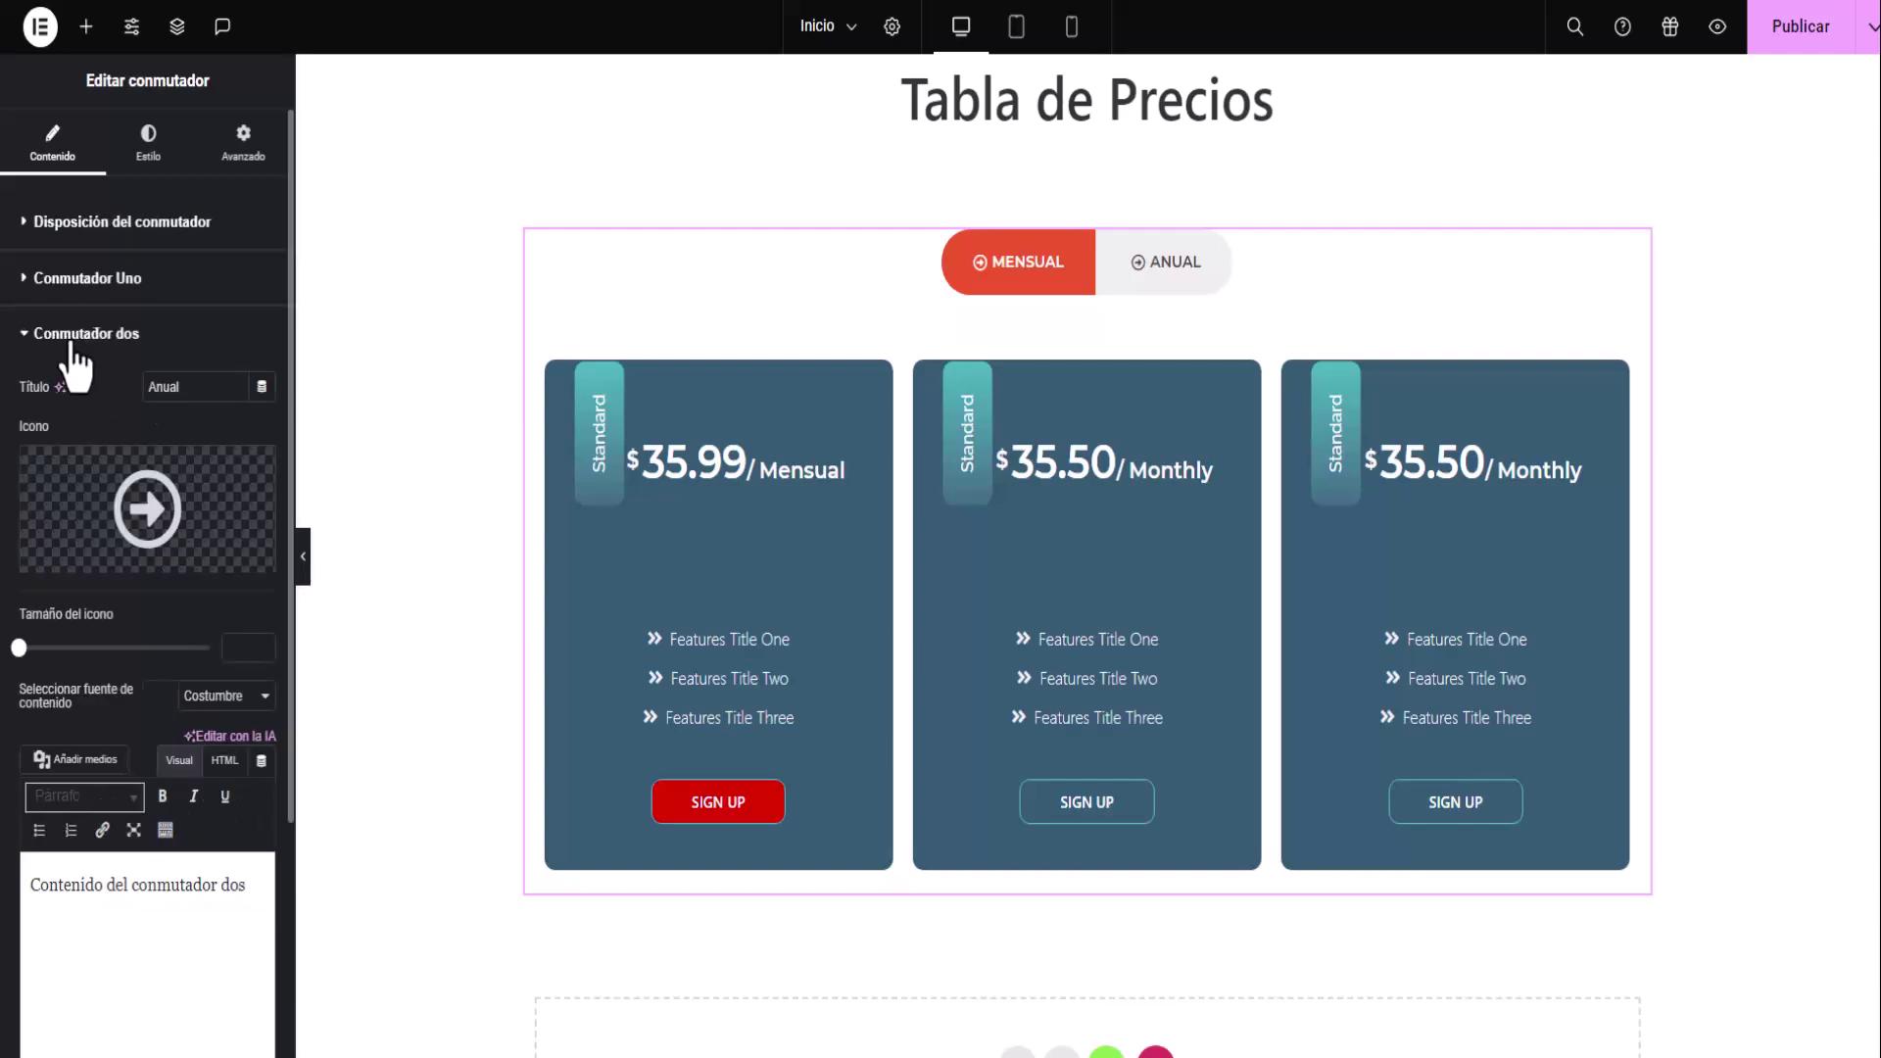
pyautogui.click(233, 697)
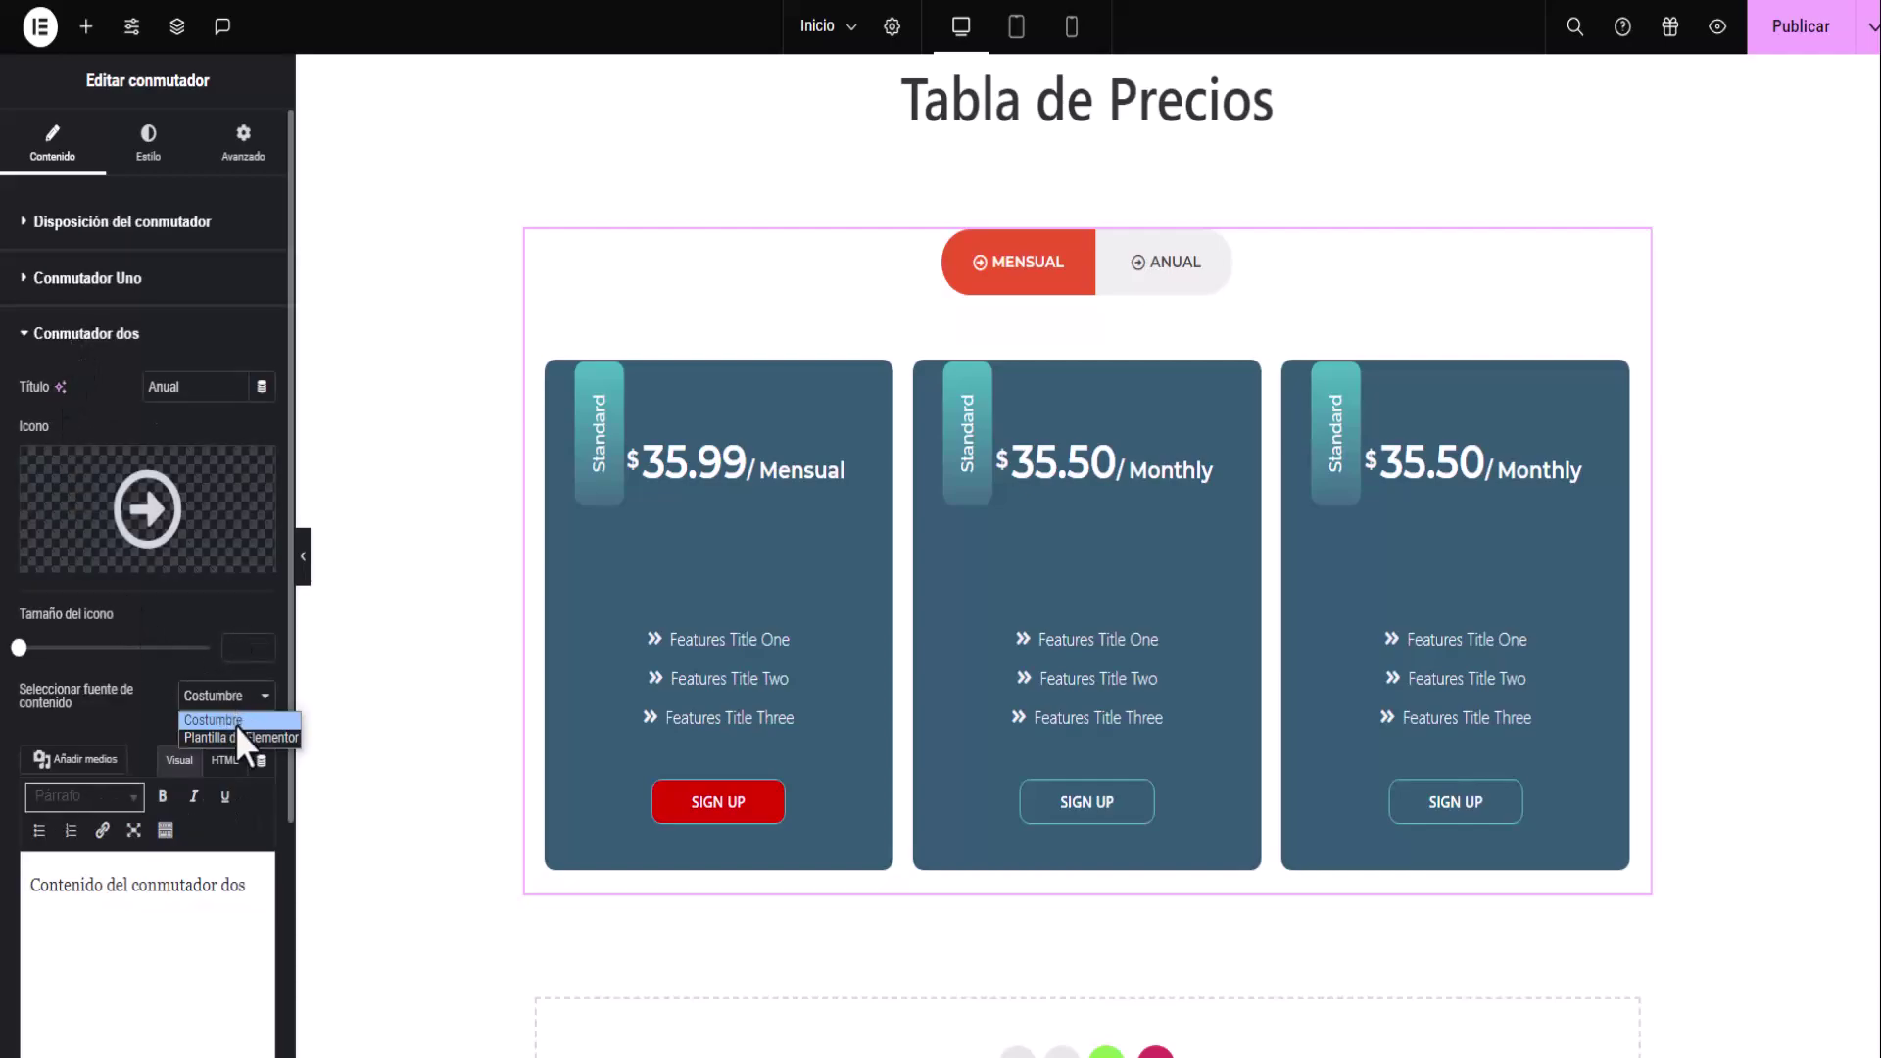
pyautogui.click(238, 740)
pyautogui.click(205, 752)
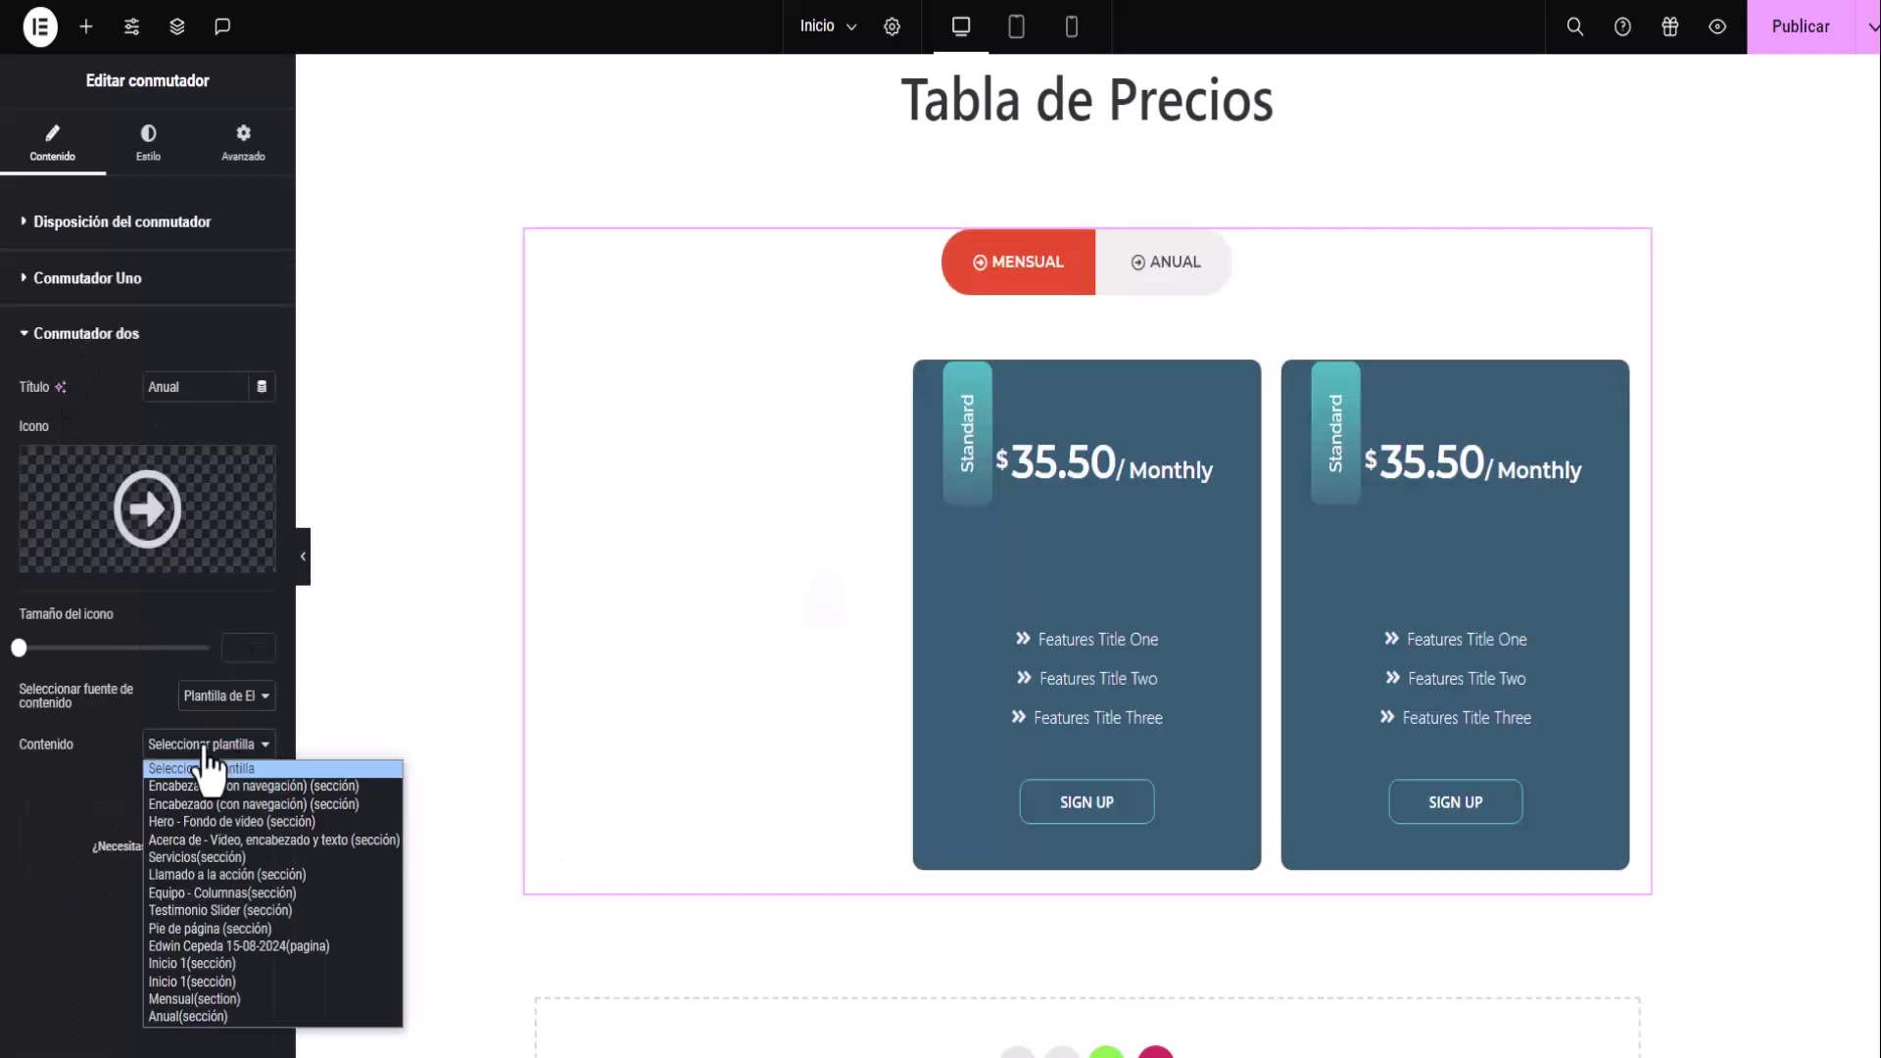
pyautogui.click(223, 1017)
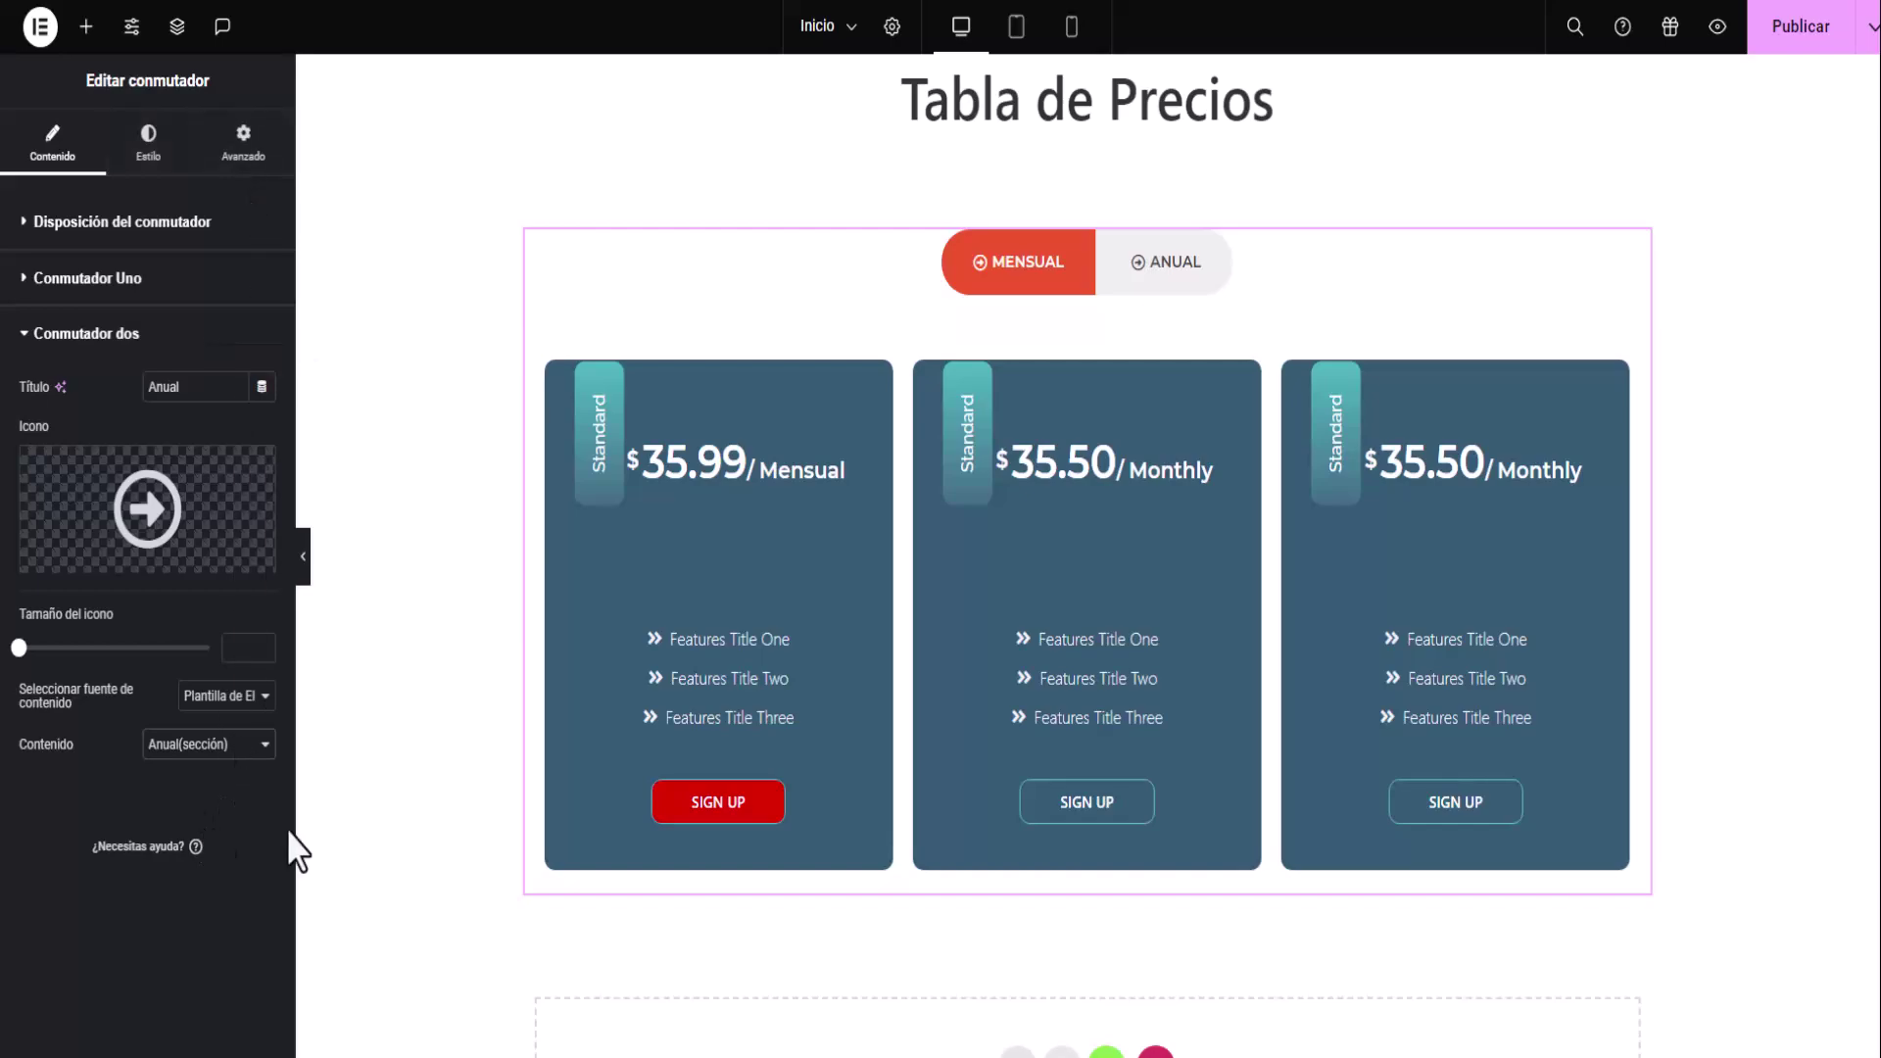
# Publish the page and preview it, toggling the pricing tables to "Anual" and back to "Mensual".
pyautogui.click(1801, 26)
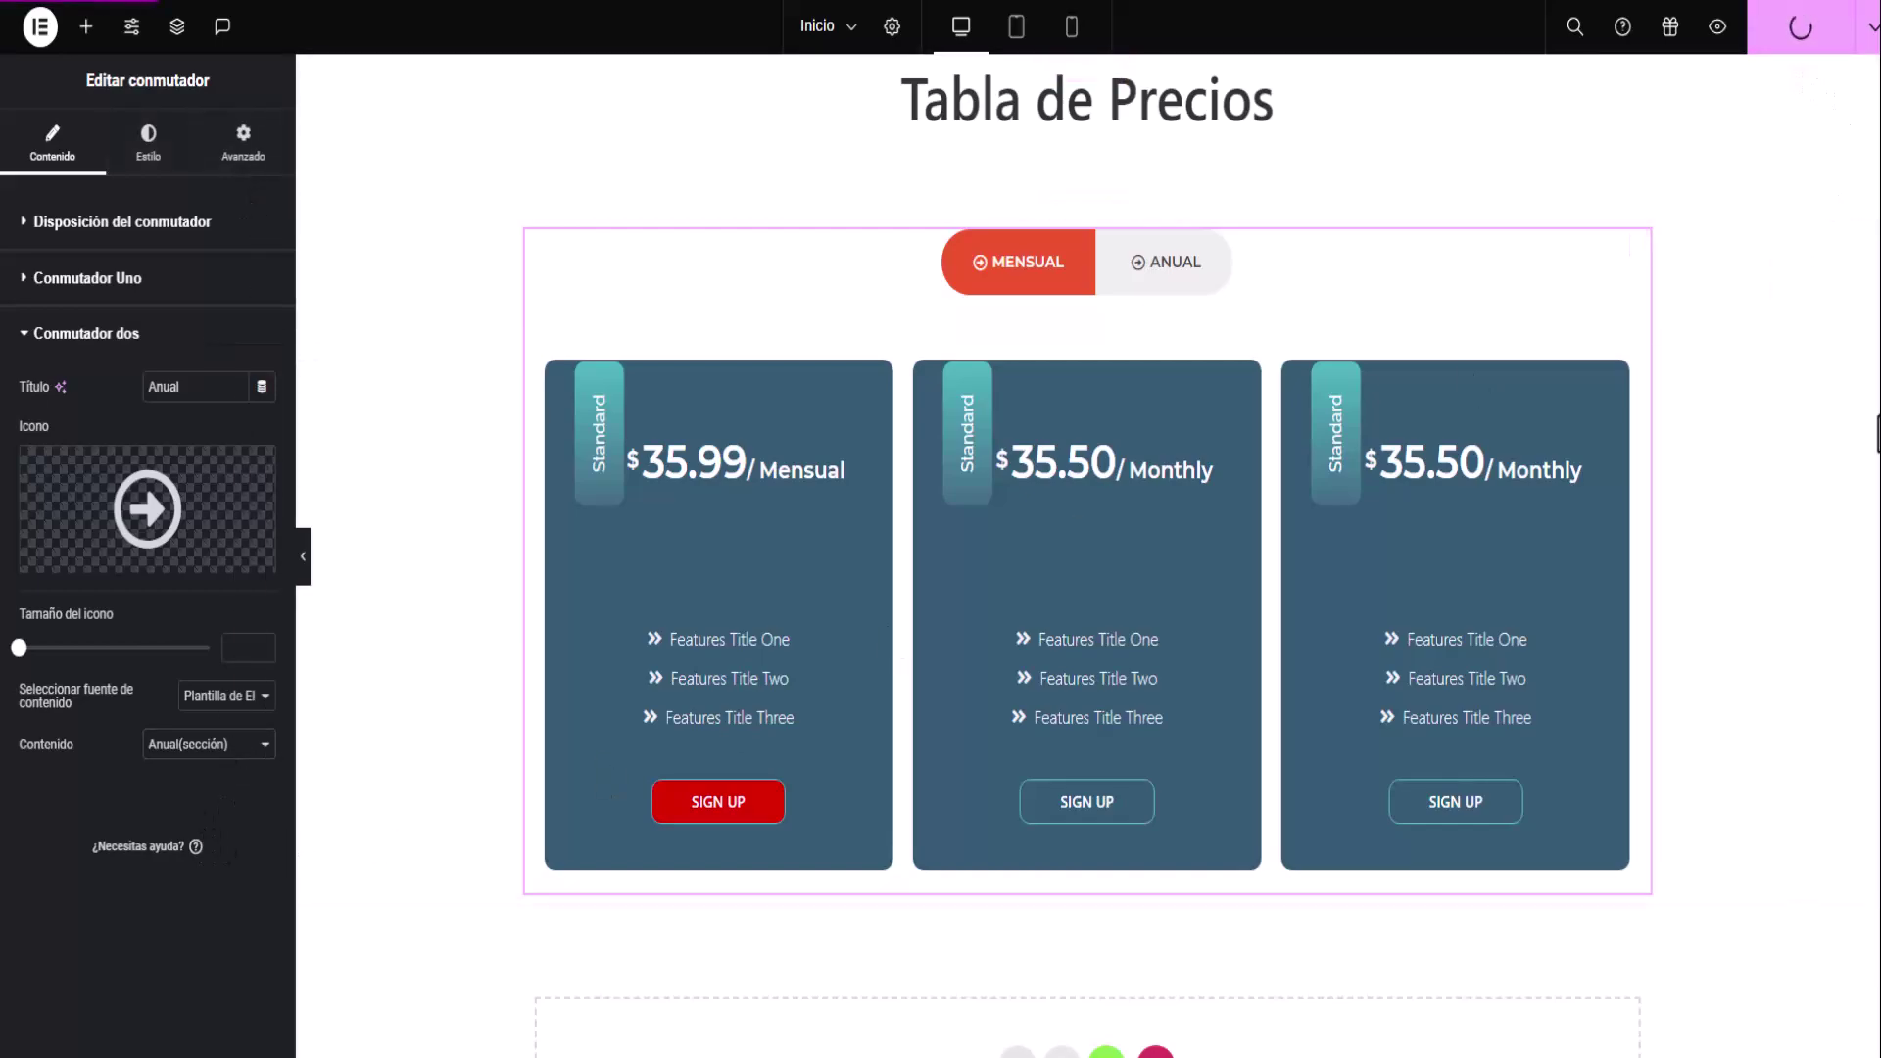
pyautogui.click(1716, 29)
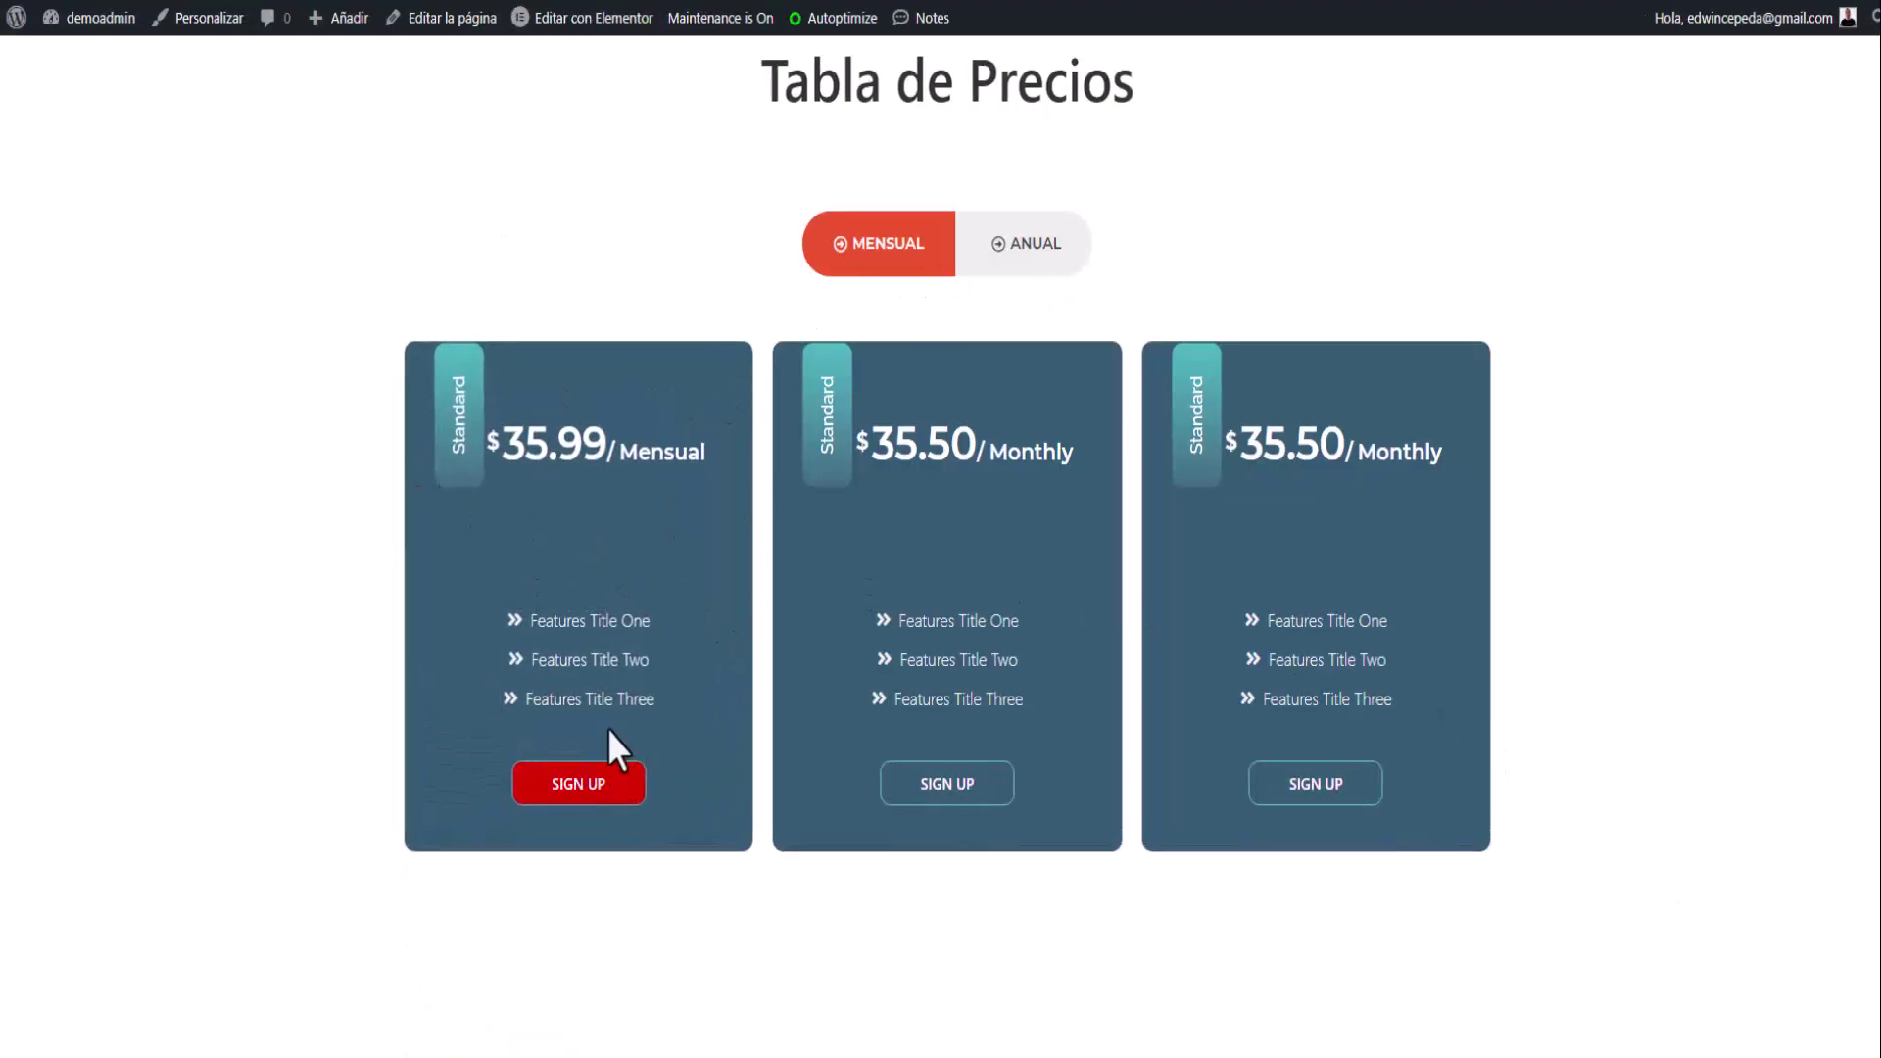
pyautogui.click(1016, 258)
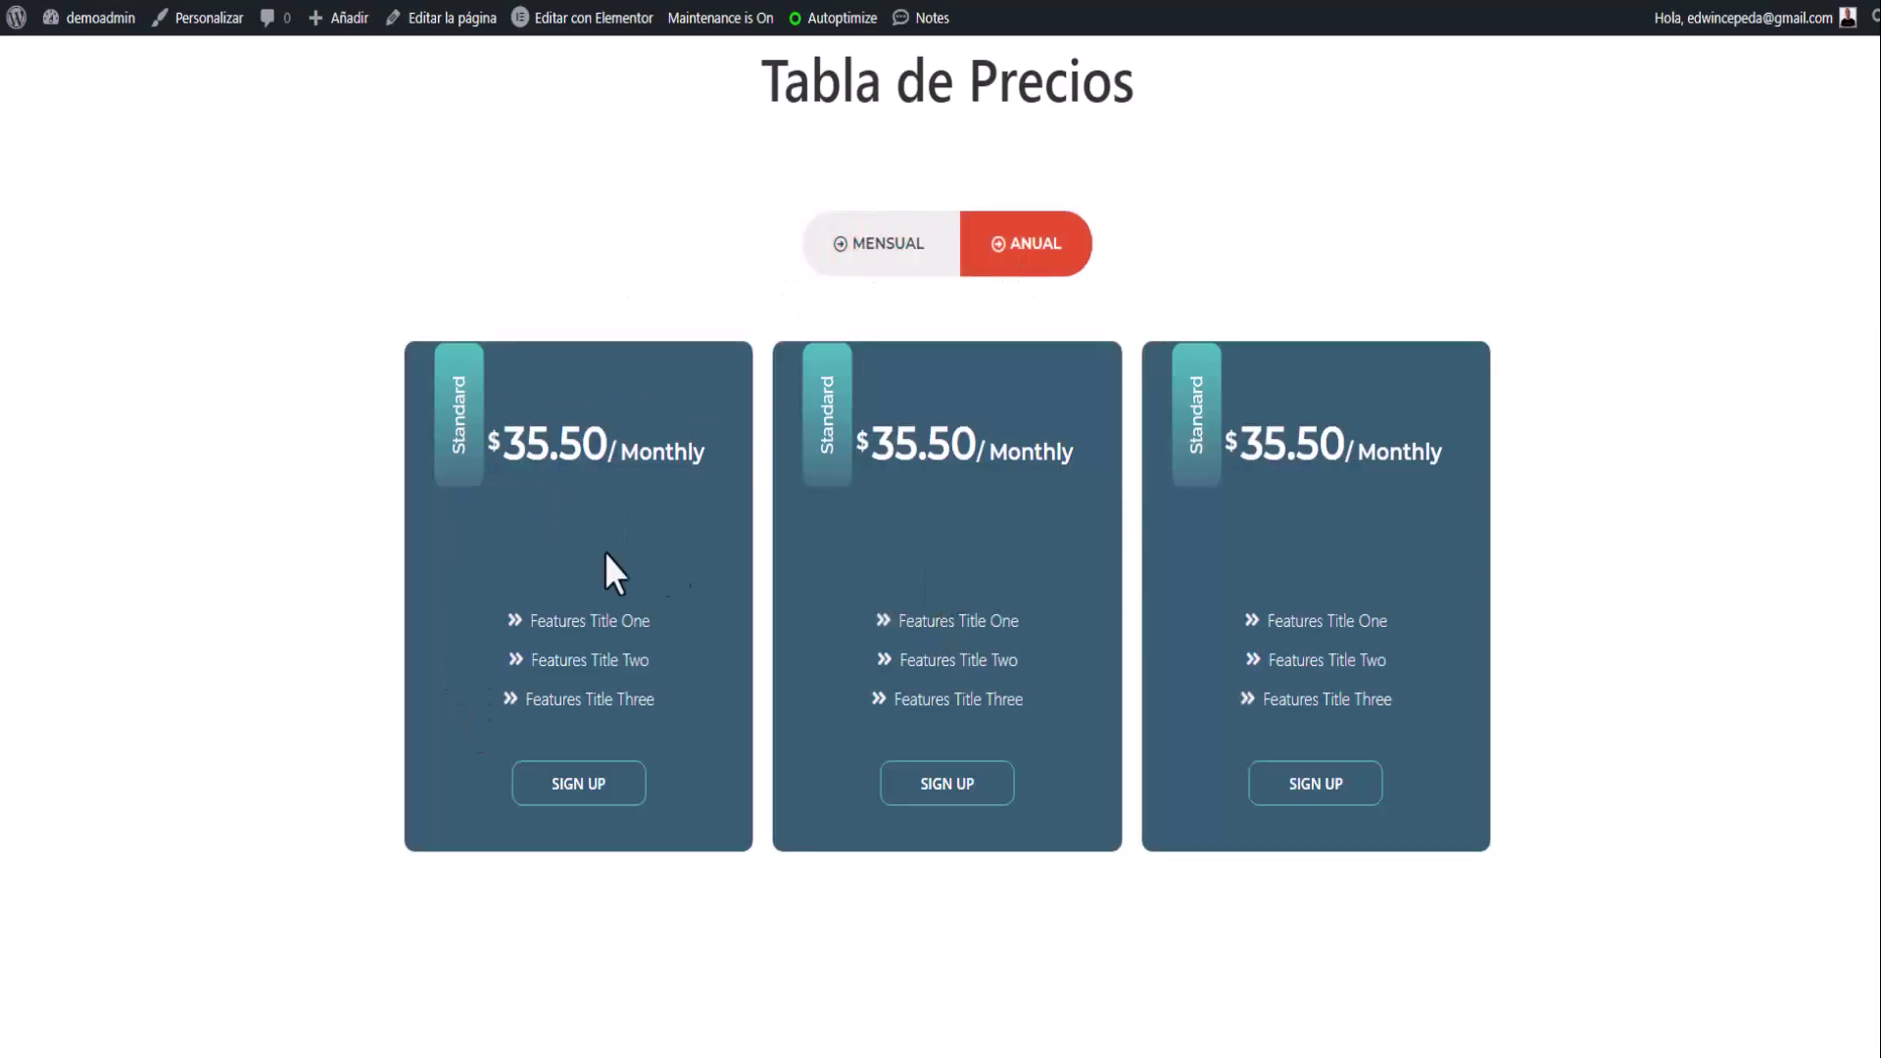
pyautogui.click(823, 257)
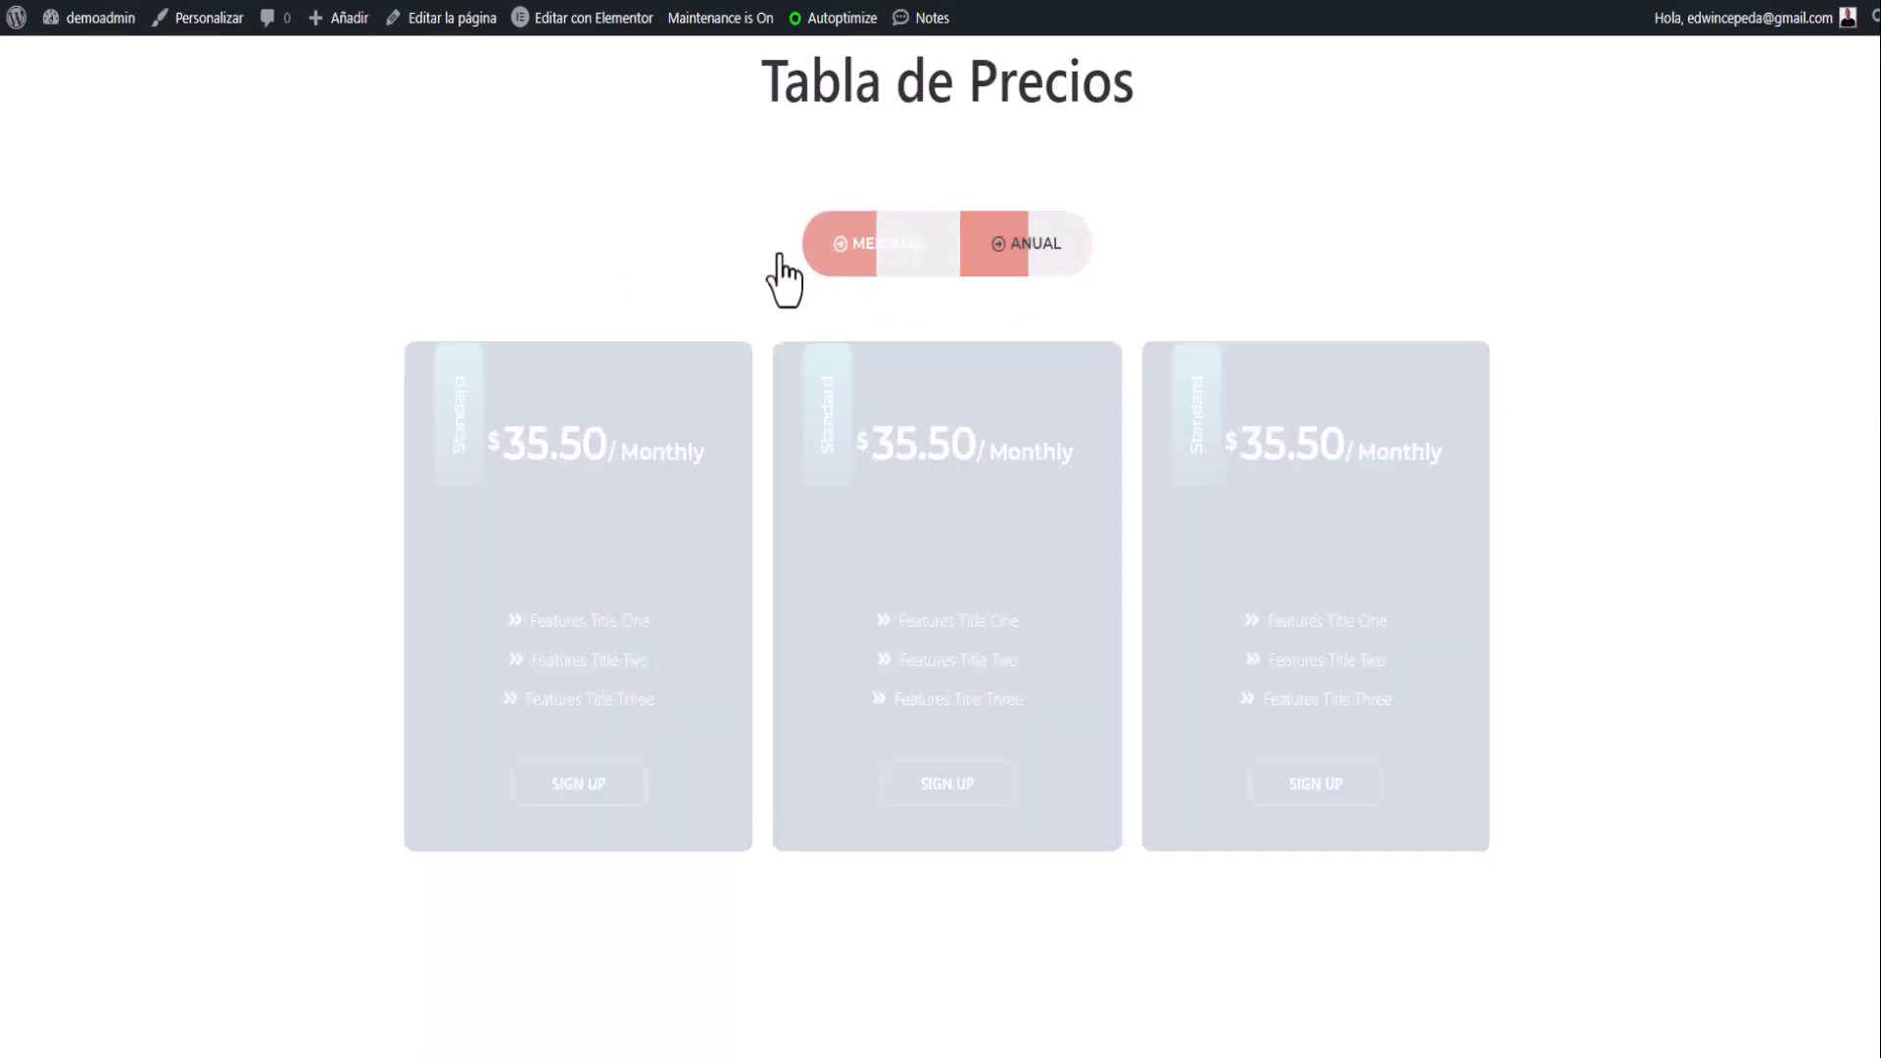